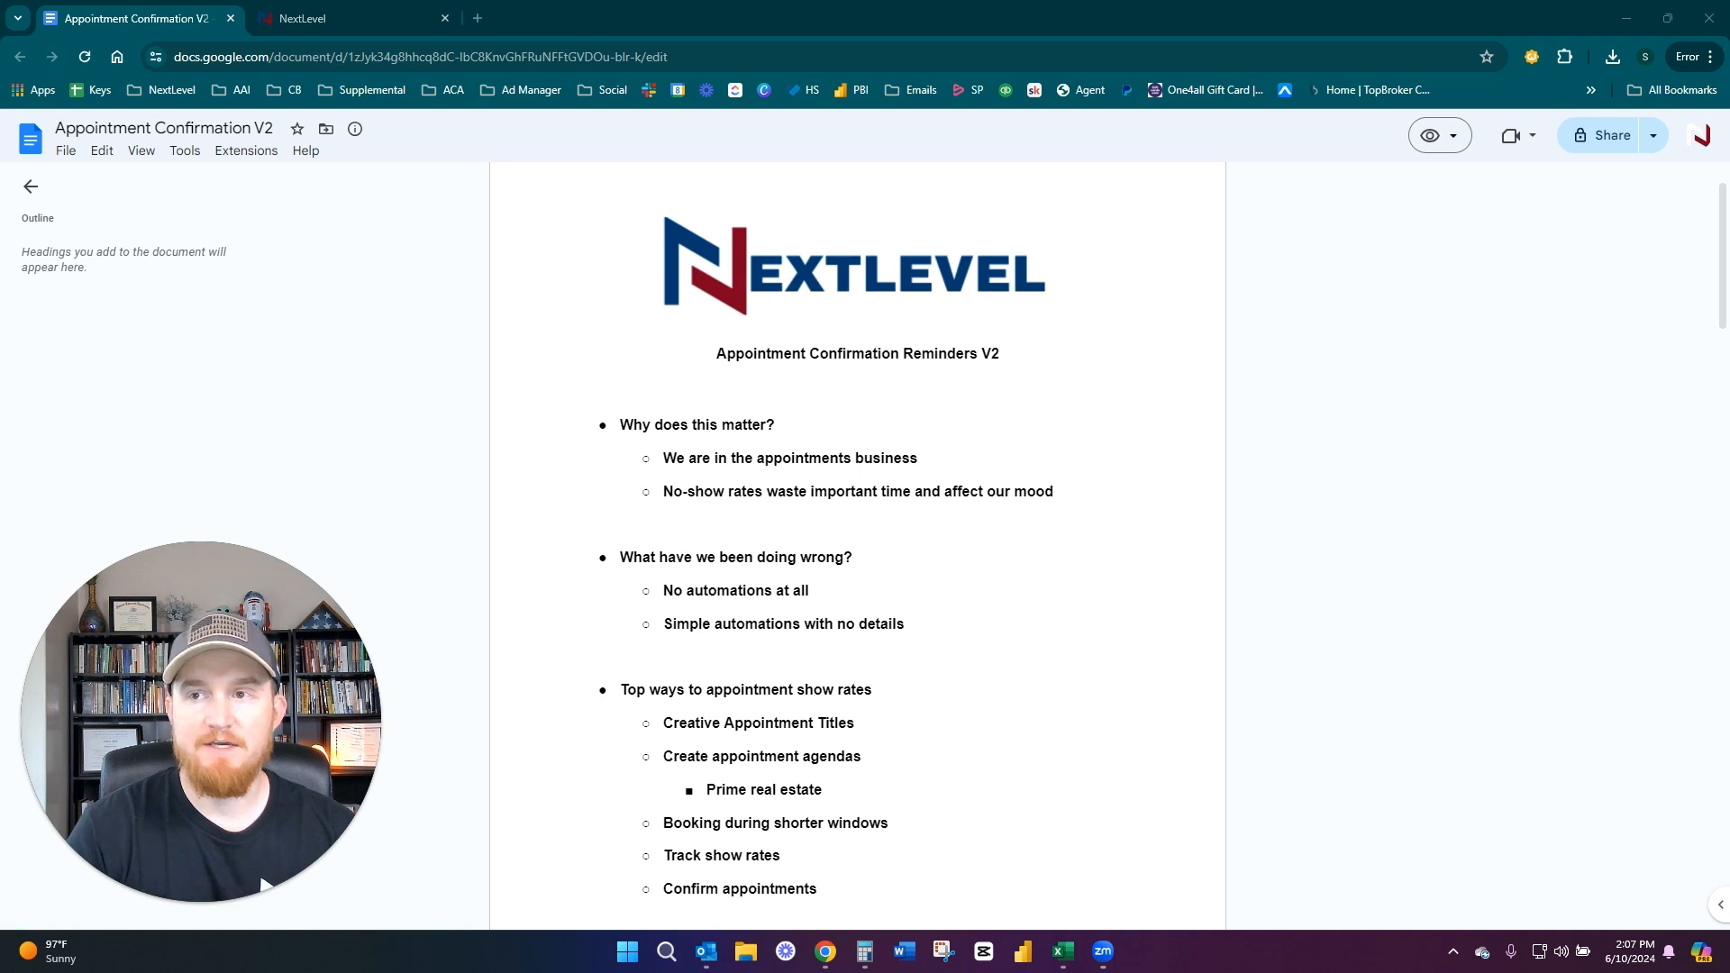
Hide the browser's bookmarks bar and bring the full list of top ways to improve appointment show rates into view
click(340, 225)
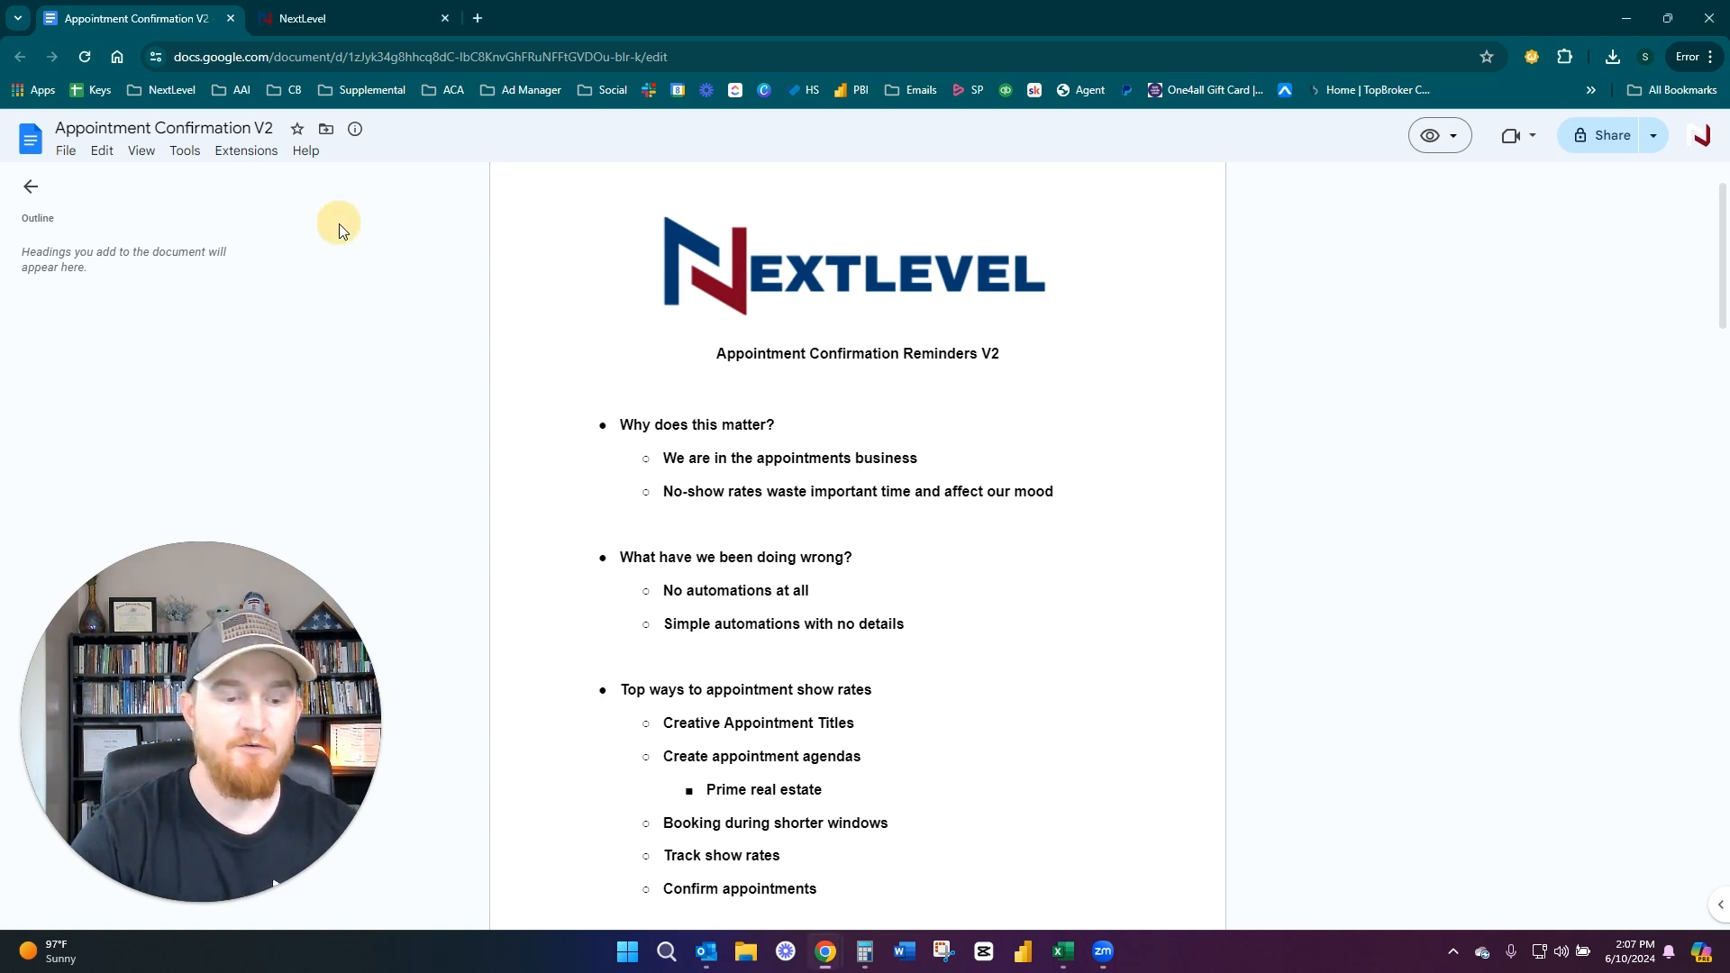
key(ctrl+shift+b)
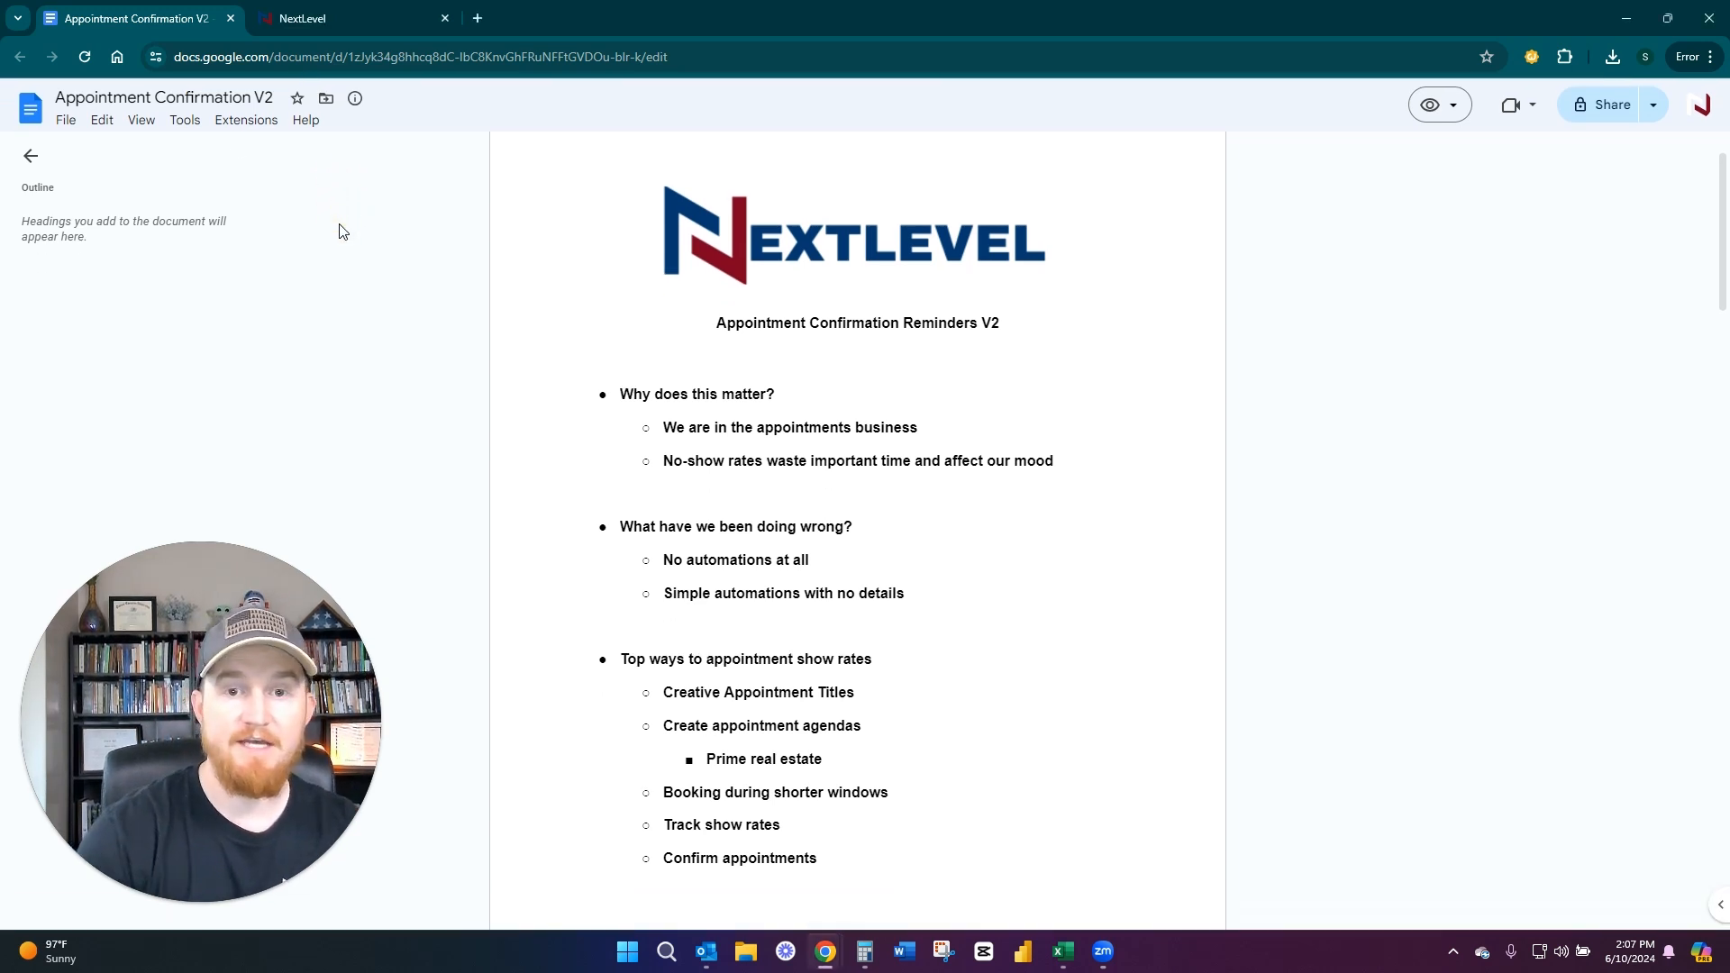
click(442, 209)
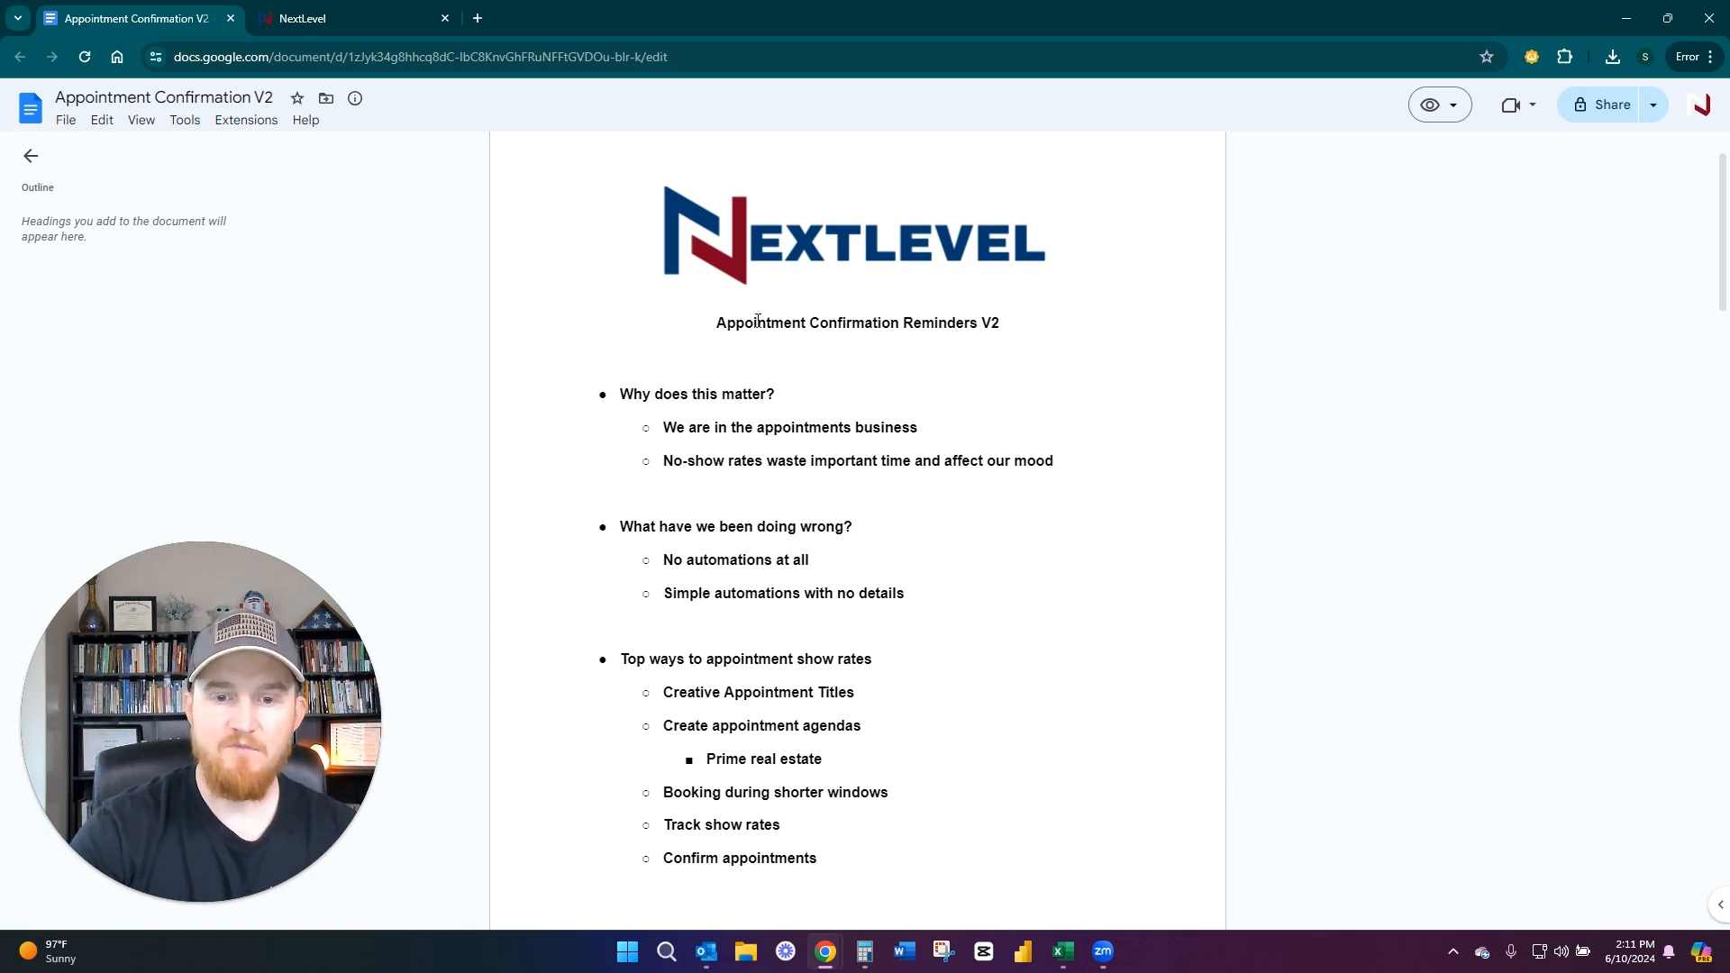
scroll(696, 350, down, 2)
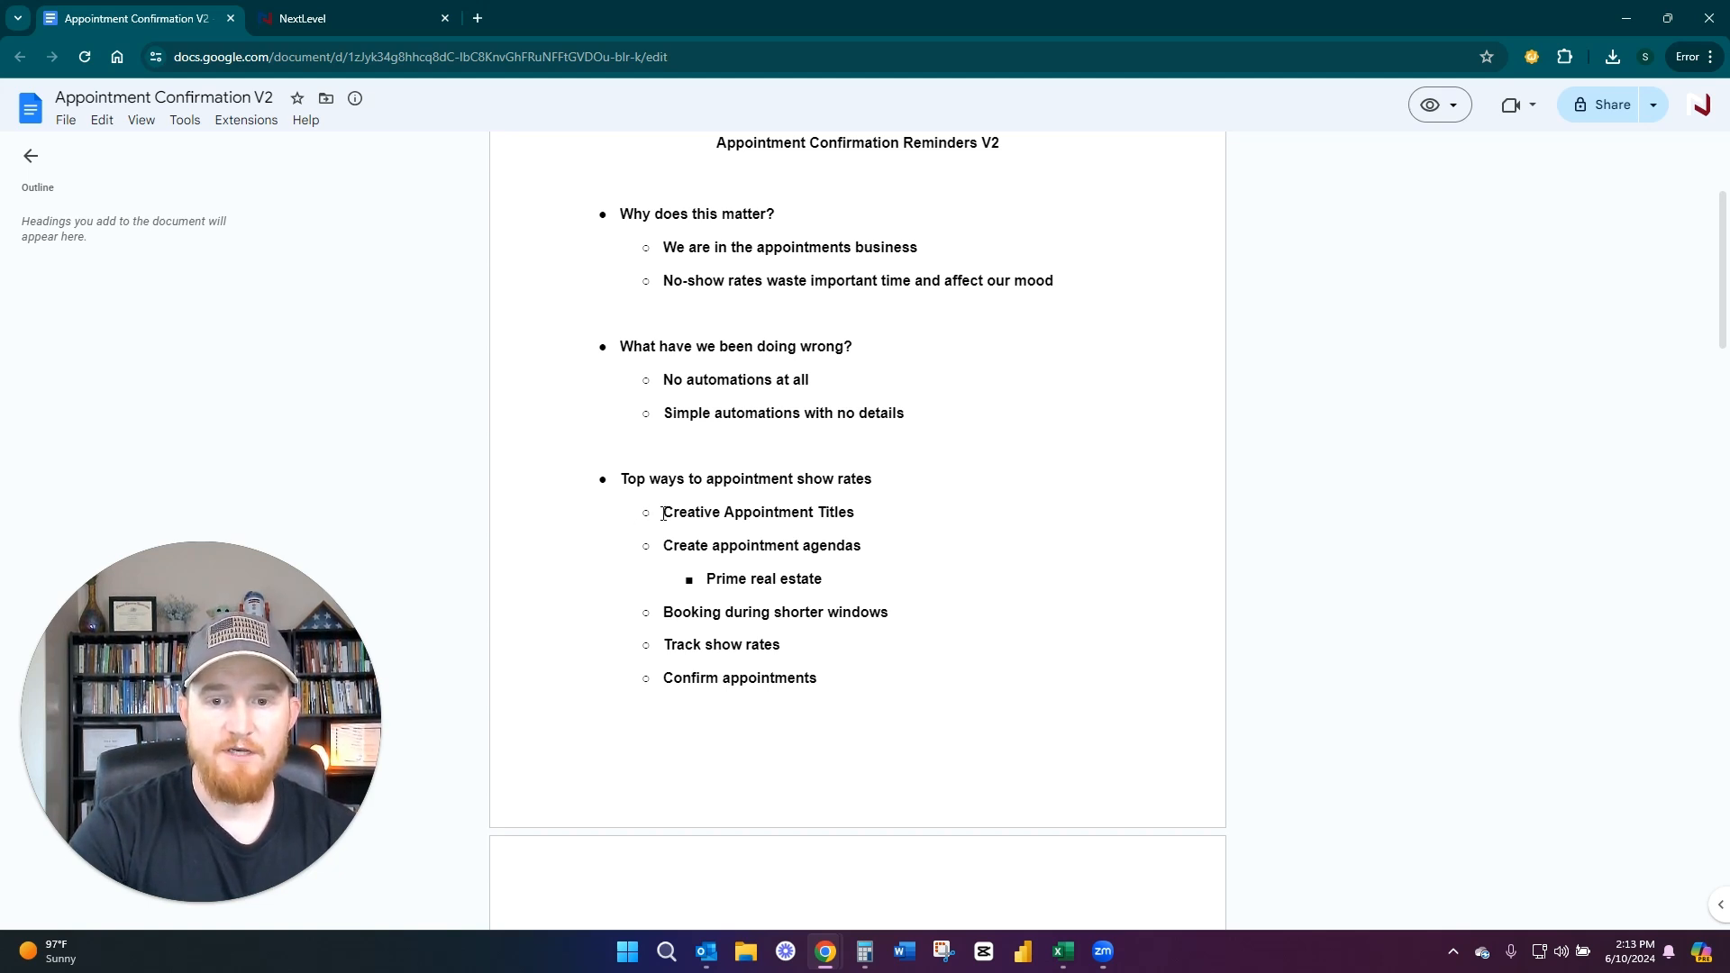
Switch to the NextLevel CRM and look over the appointment updates leading to the 10-minute consultation email in the test contact's conversation
click(348, 16)
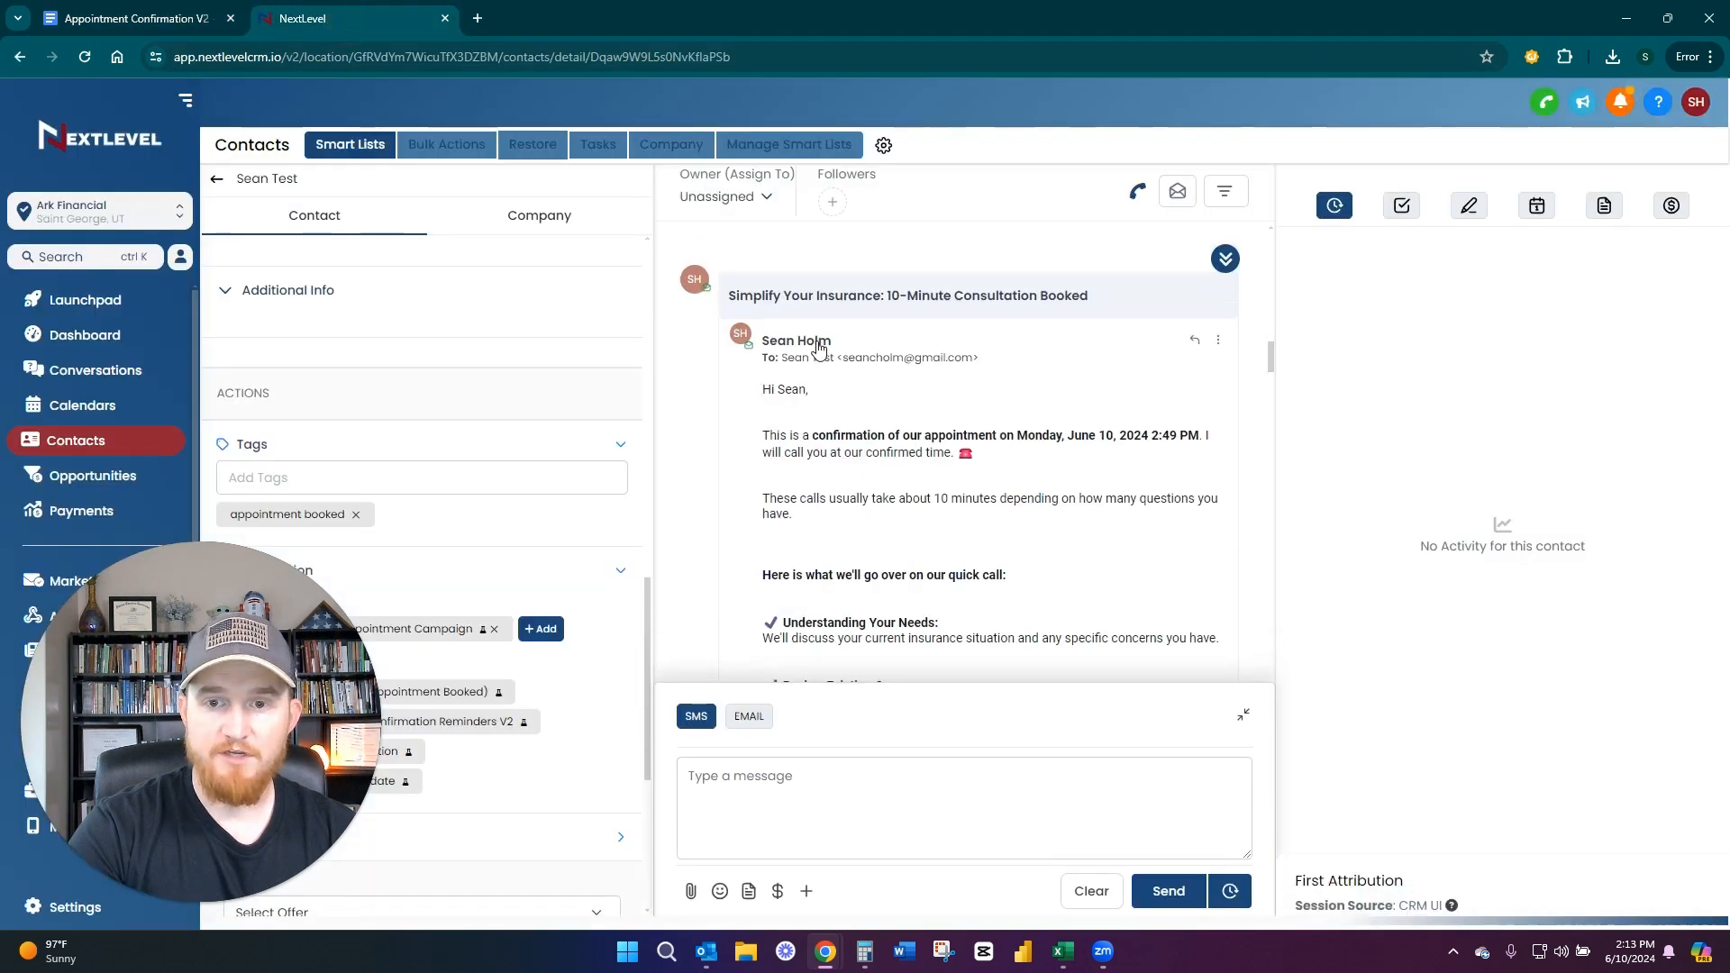
scroll(758, 454, up, 2)
scroll(758, 455, down, 1)
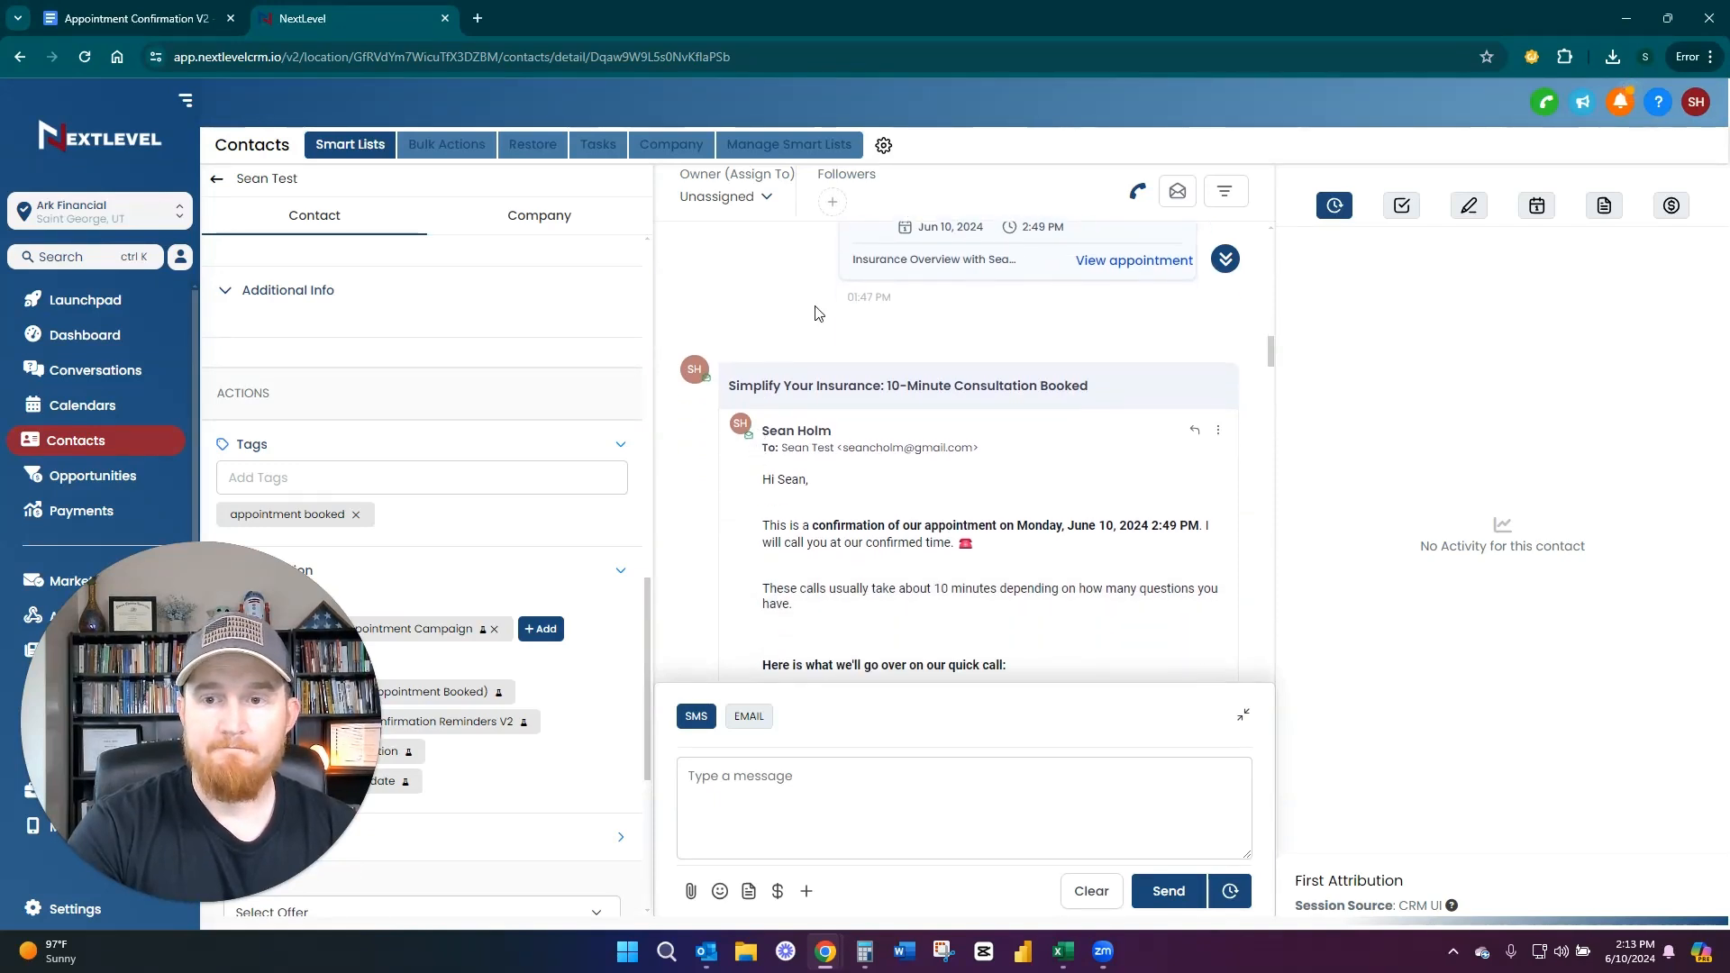
scroll(788, 325, up, 3)
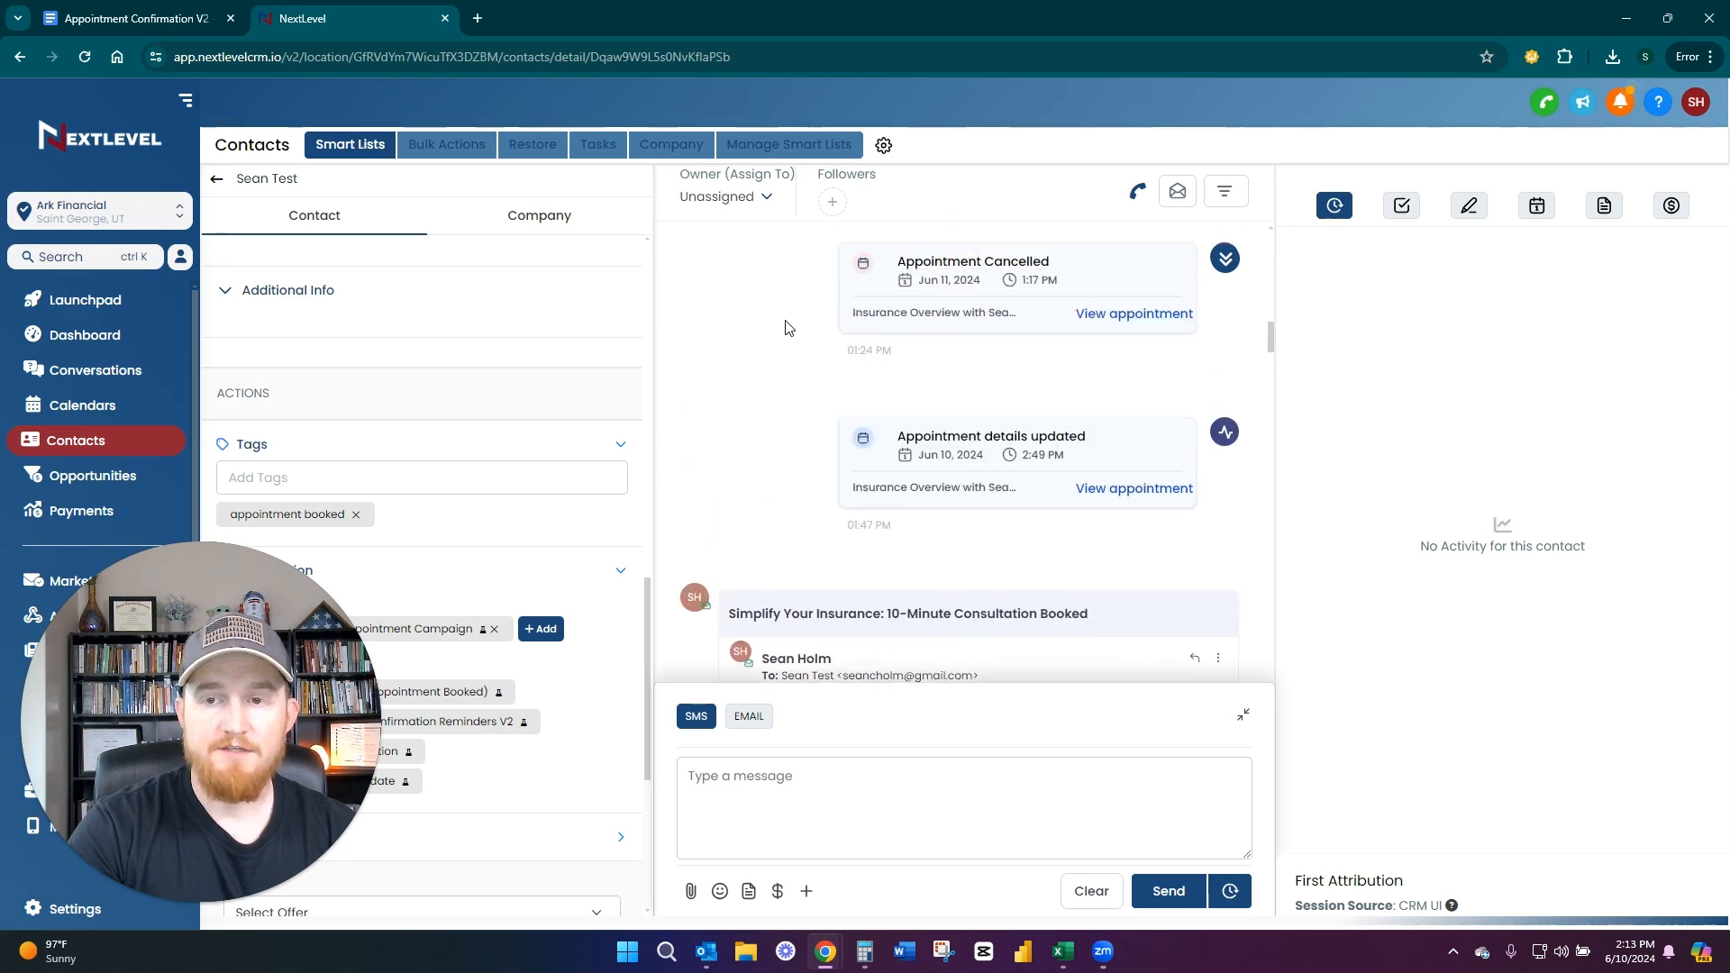
scroll(787, 328, up, 2)
scroll(766, 329, down, 5)
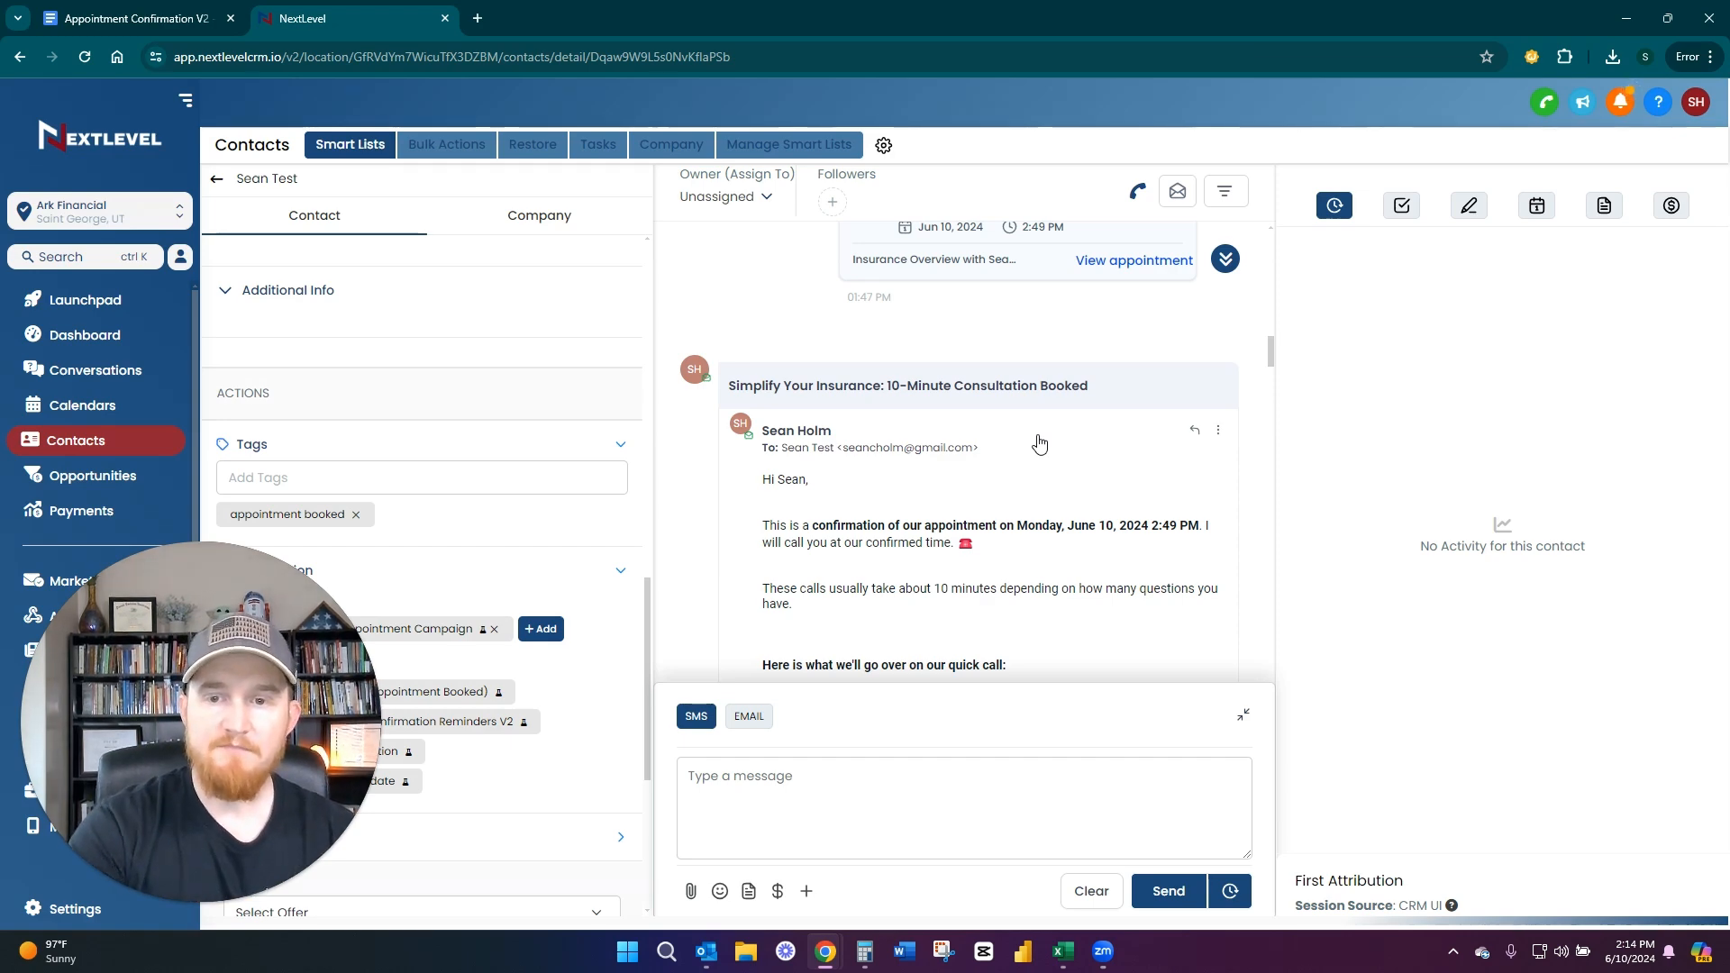
Look through the consultation confirmation email and highlight the text confirming the appointment's date and time
scroll(1036, 446, down, 1)
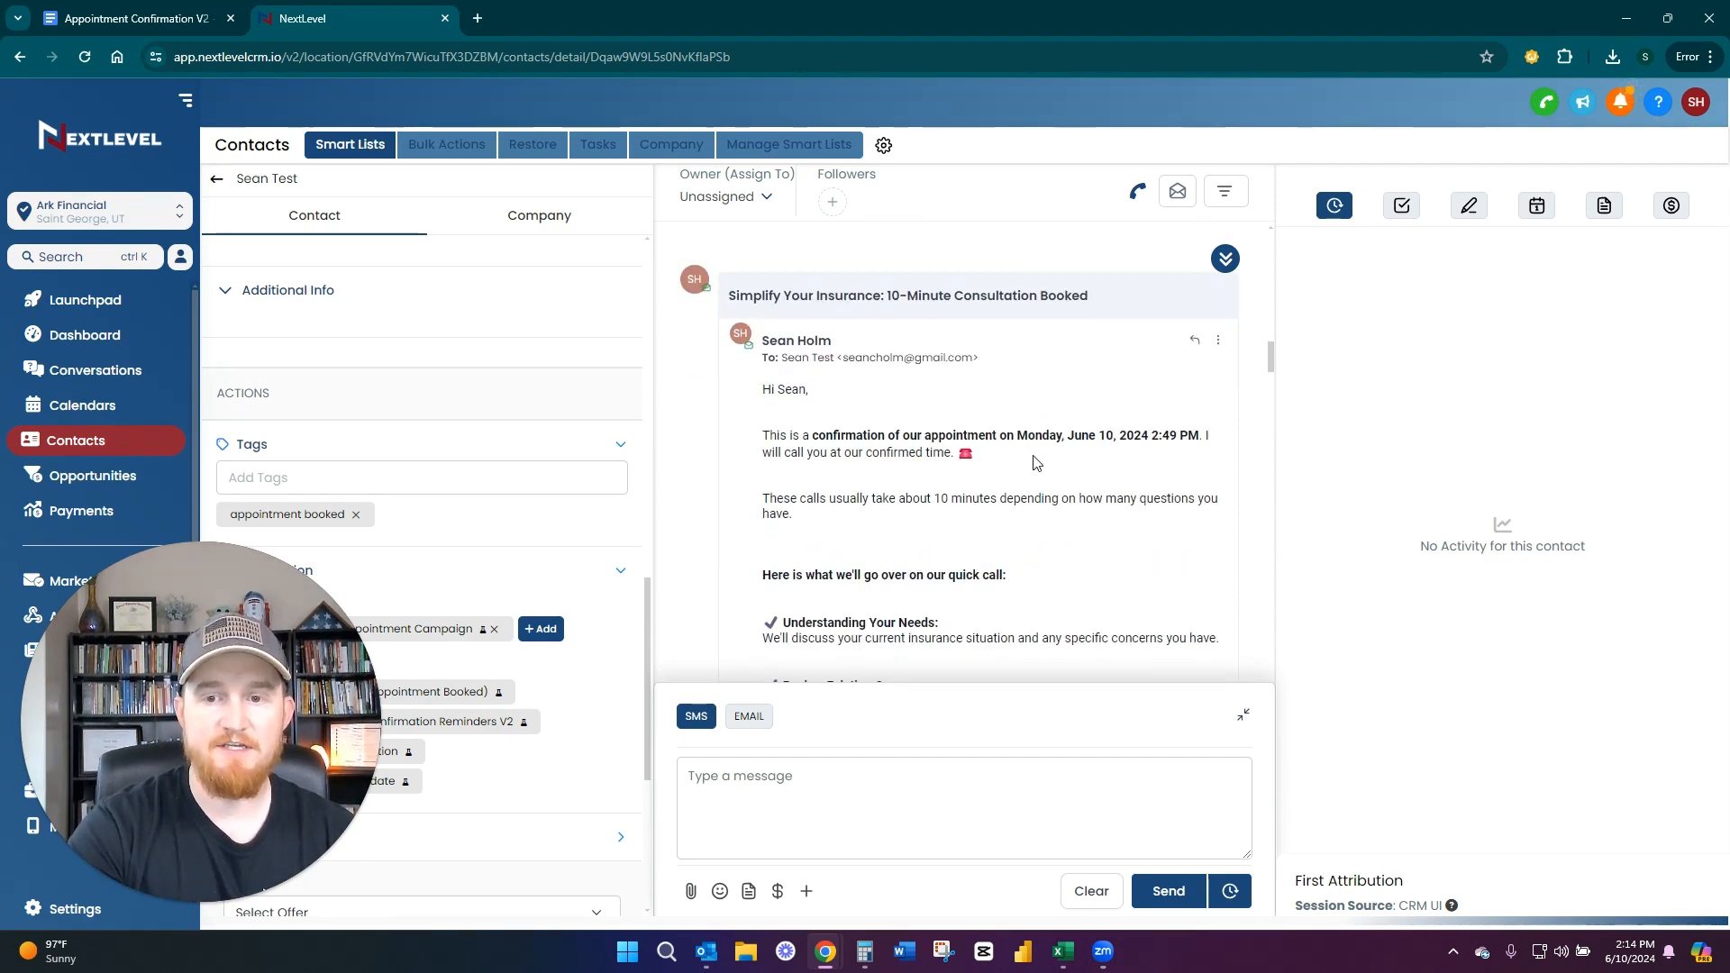
scroll(1036, 463, down, 3)
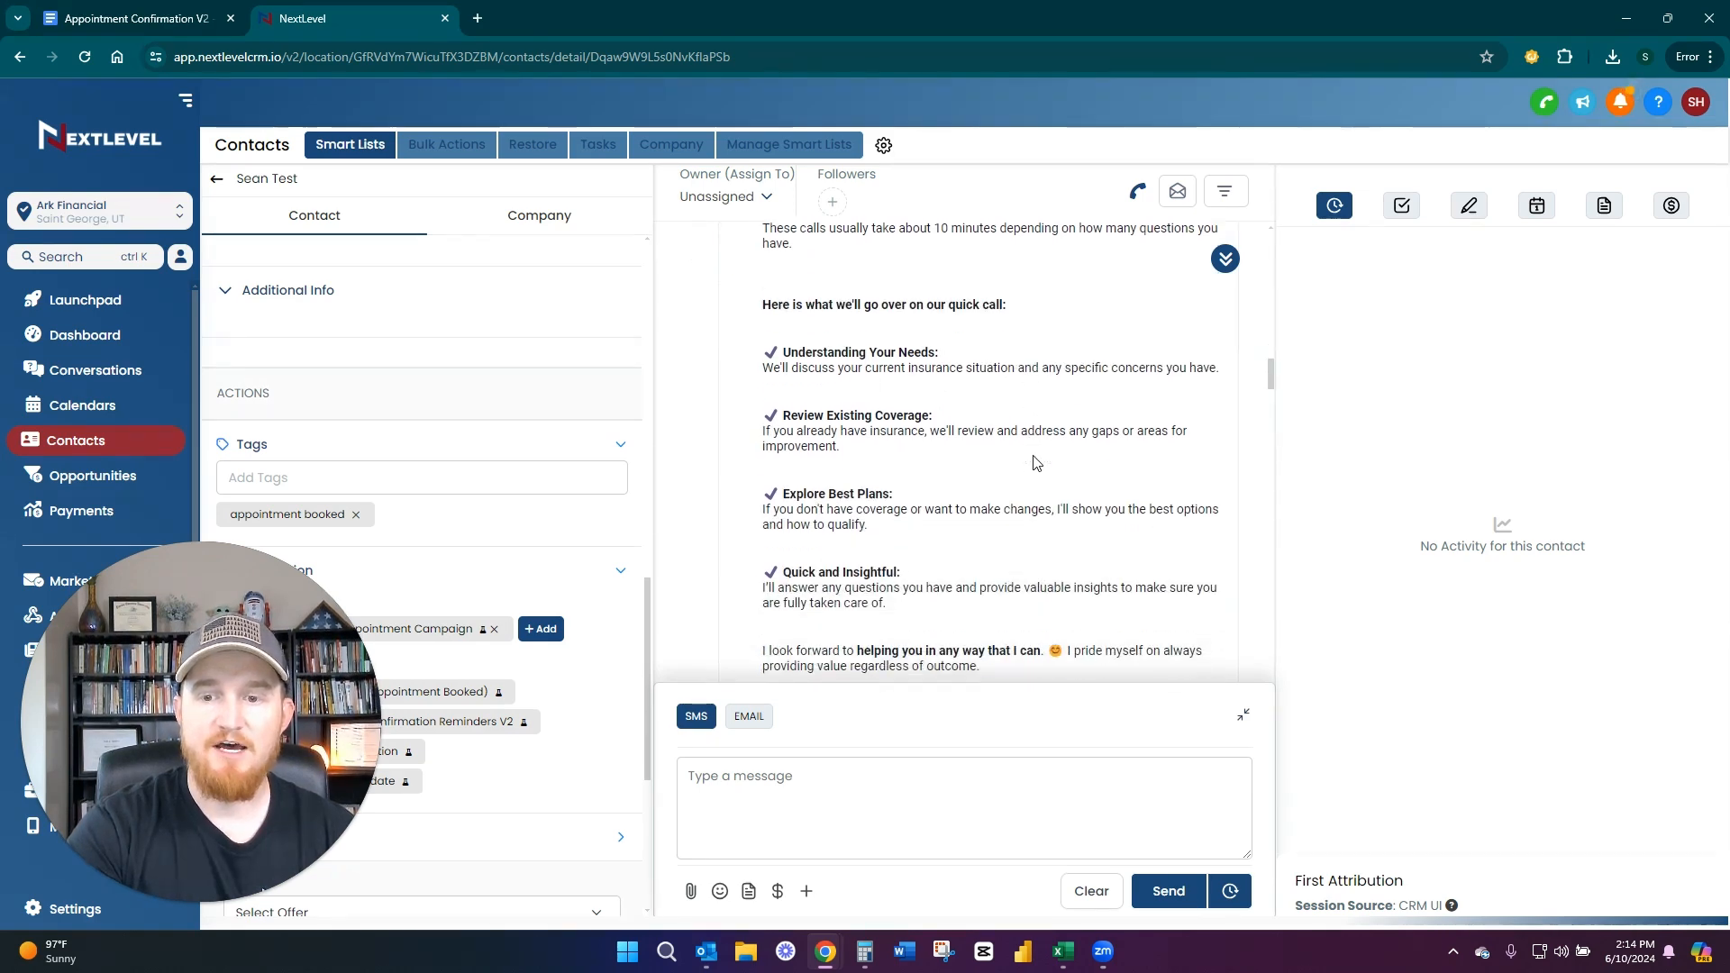
scroll(1035, 462, down, 1)
scroll(874, 479, up, 1)
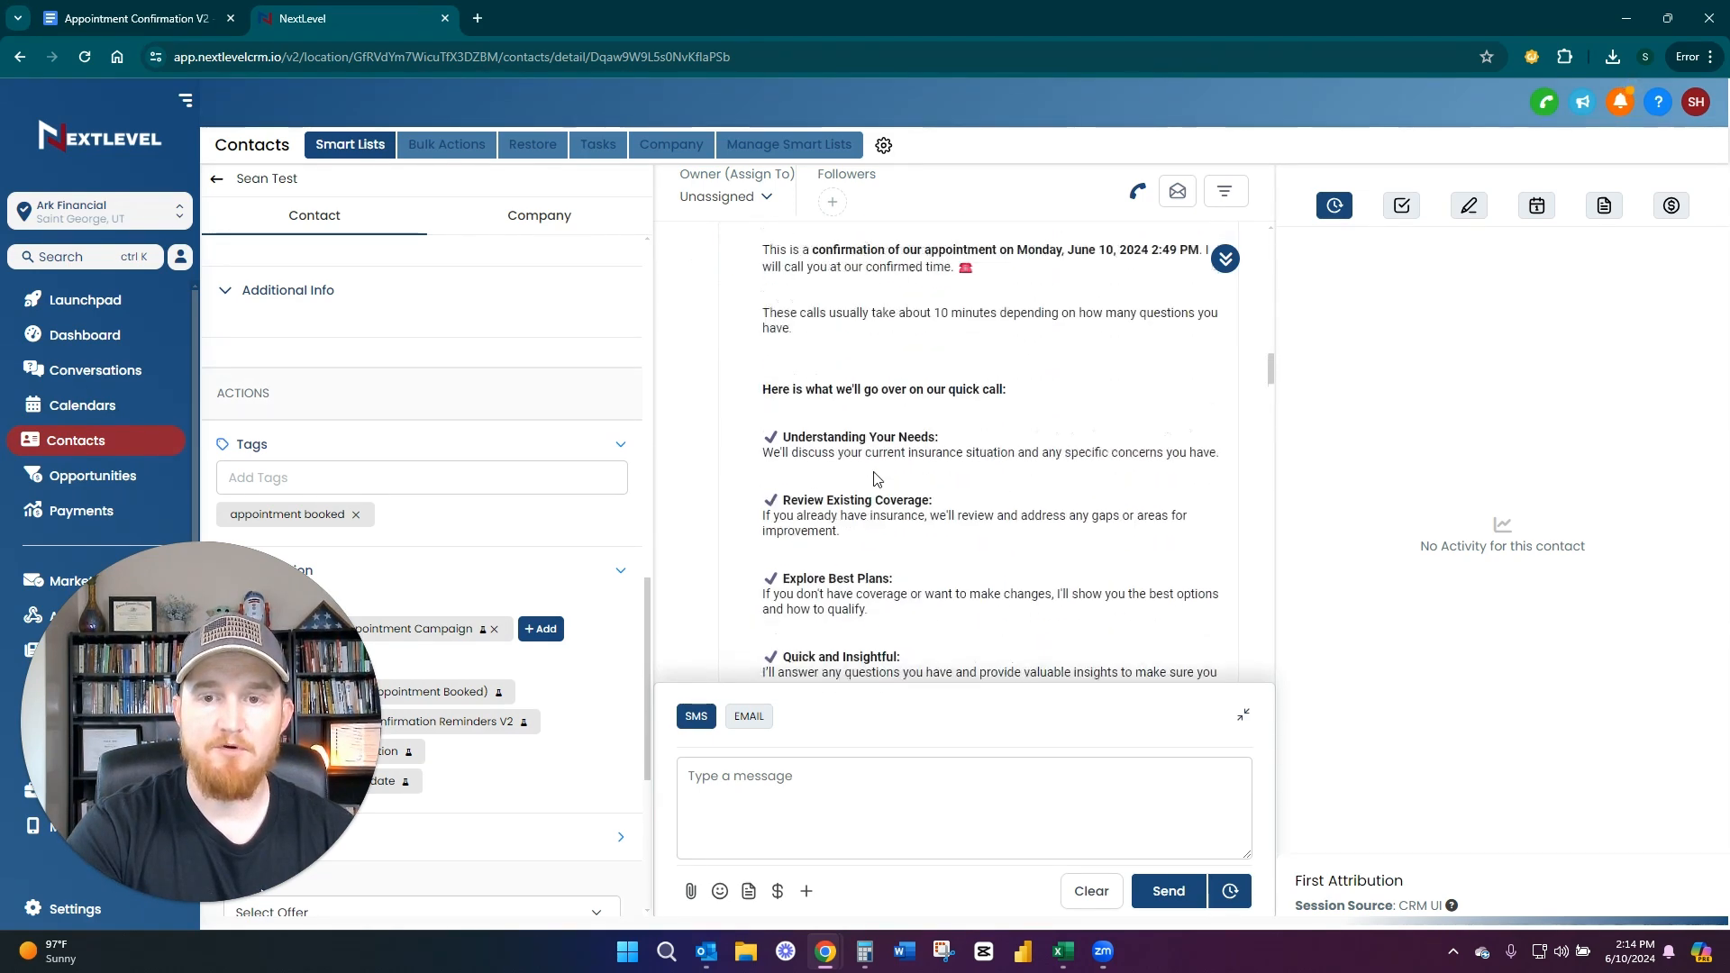
scroll(874, 479, up, 1)
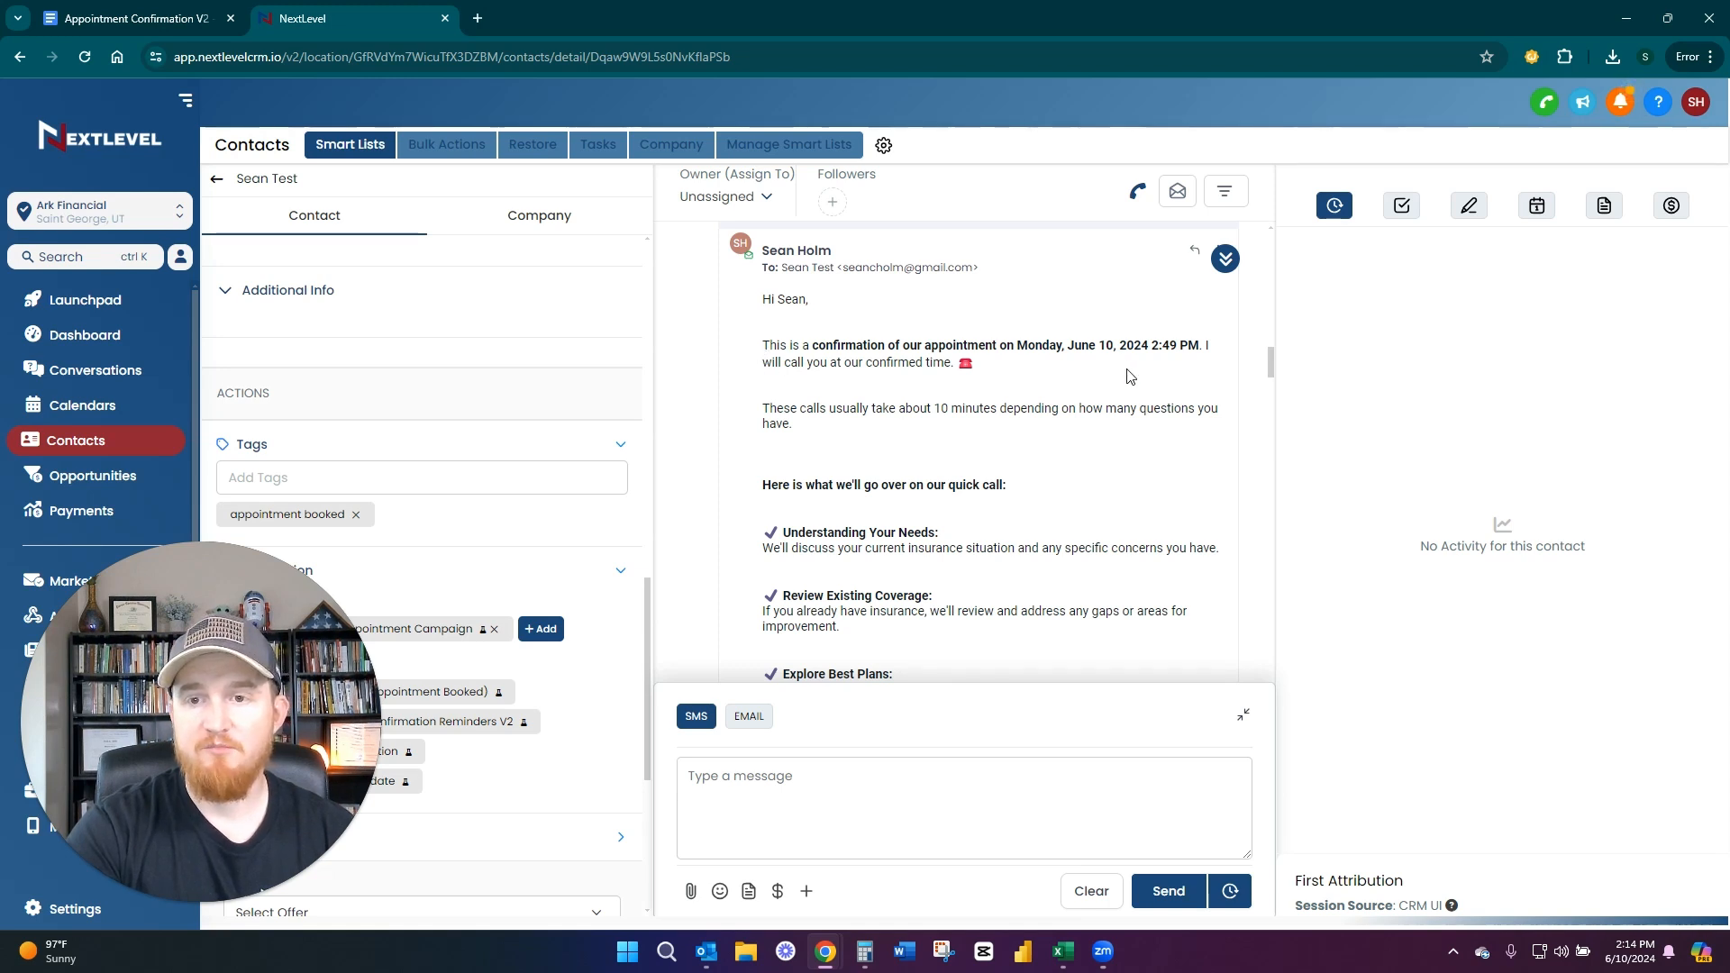
drag(810, 348, 1235, 345)
click(1034, 369)
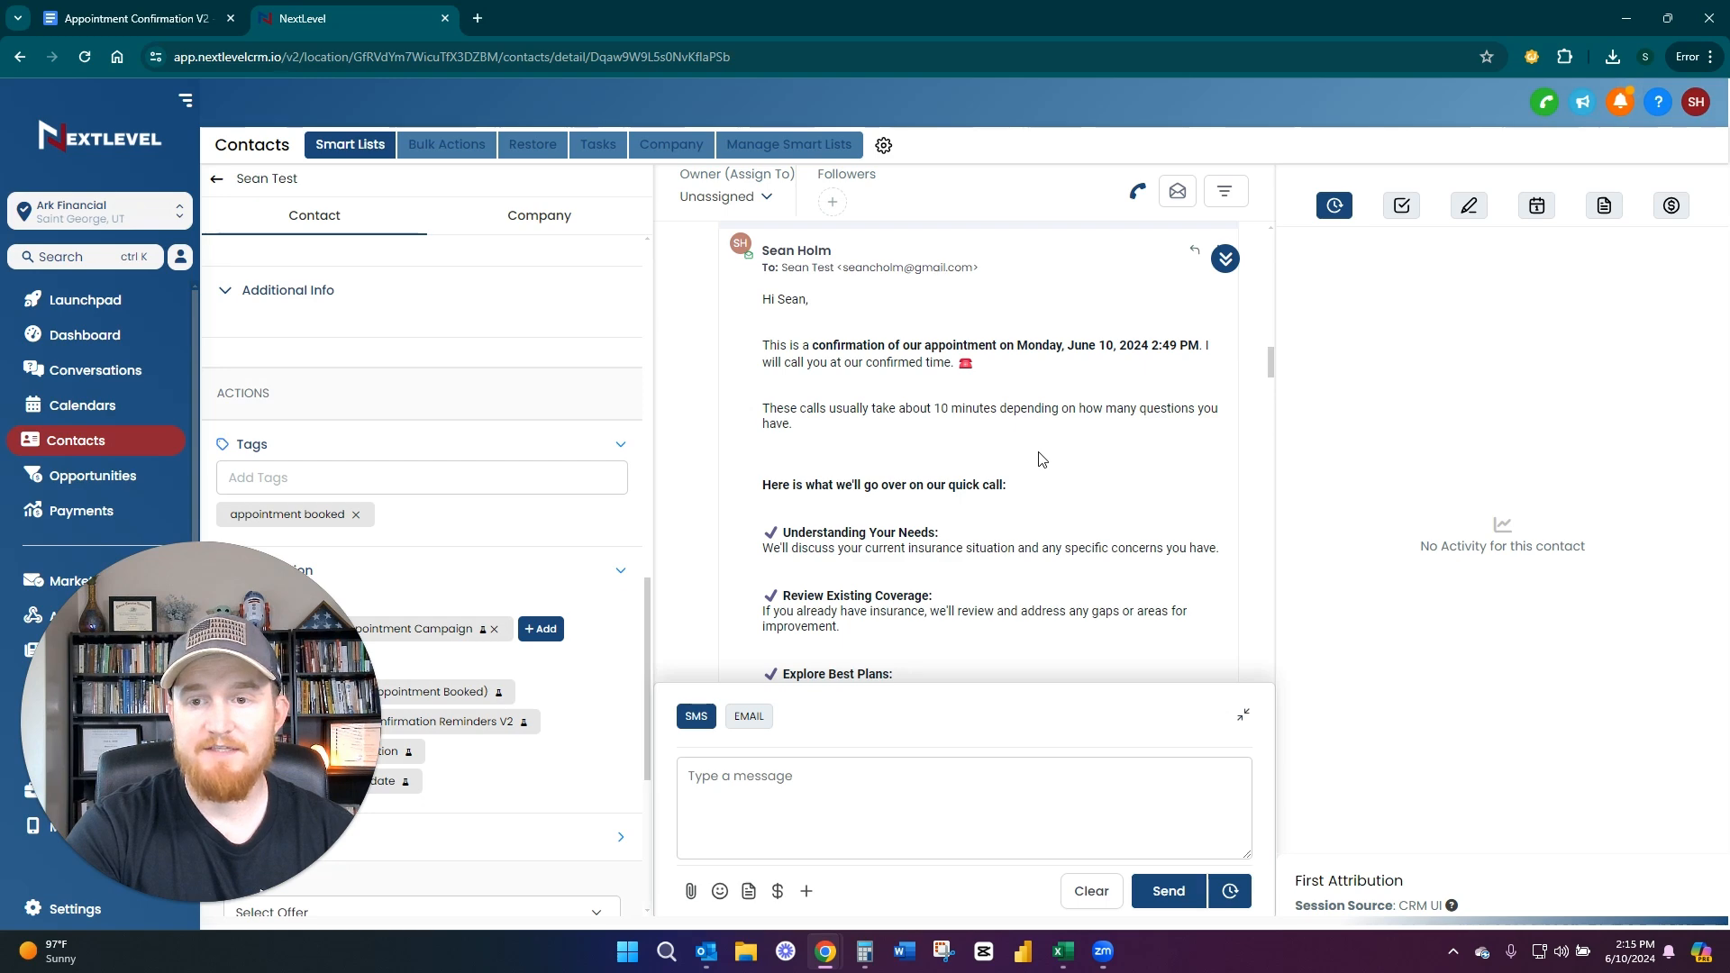
Read the email's call agenda through to the closing and highlight the request to reply if unable to make the call
scroll(1085, 443, down, 1)
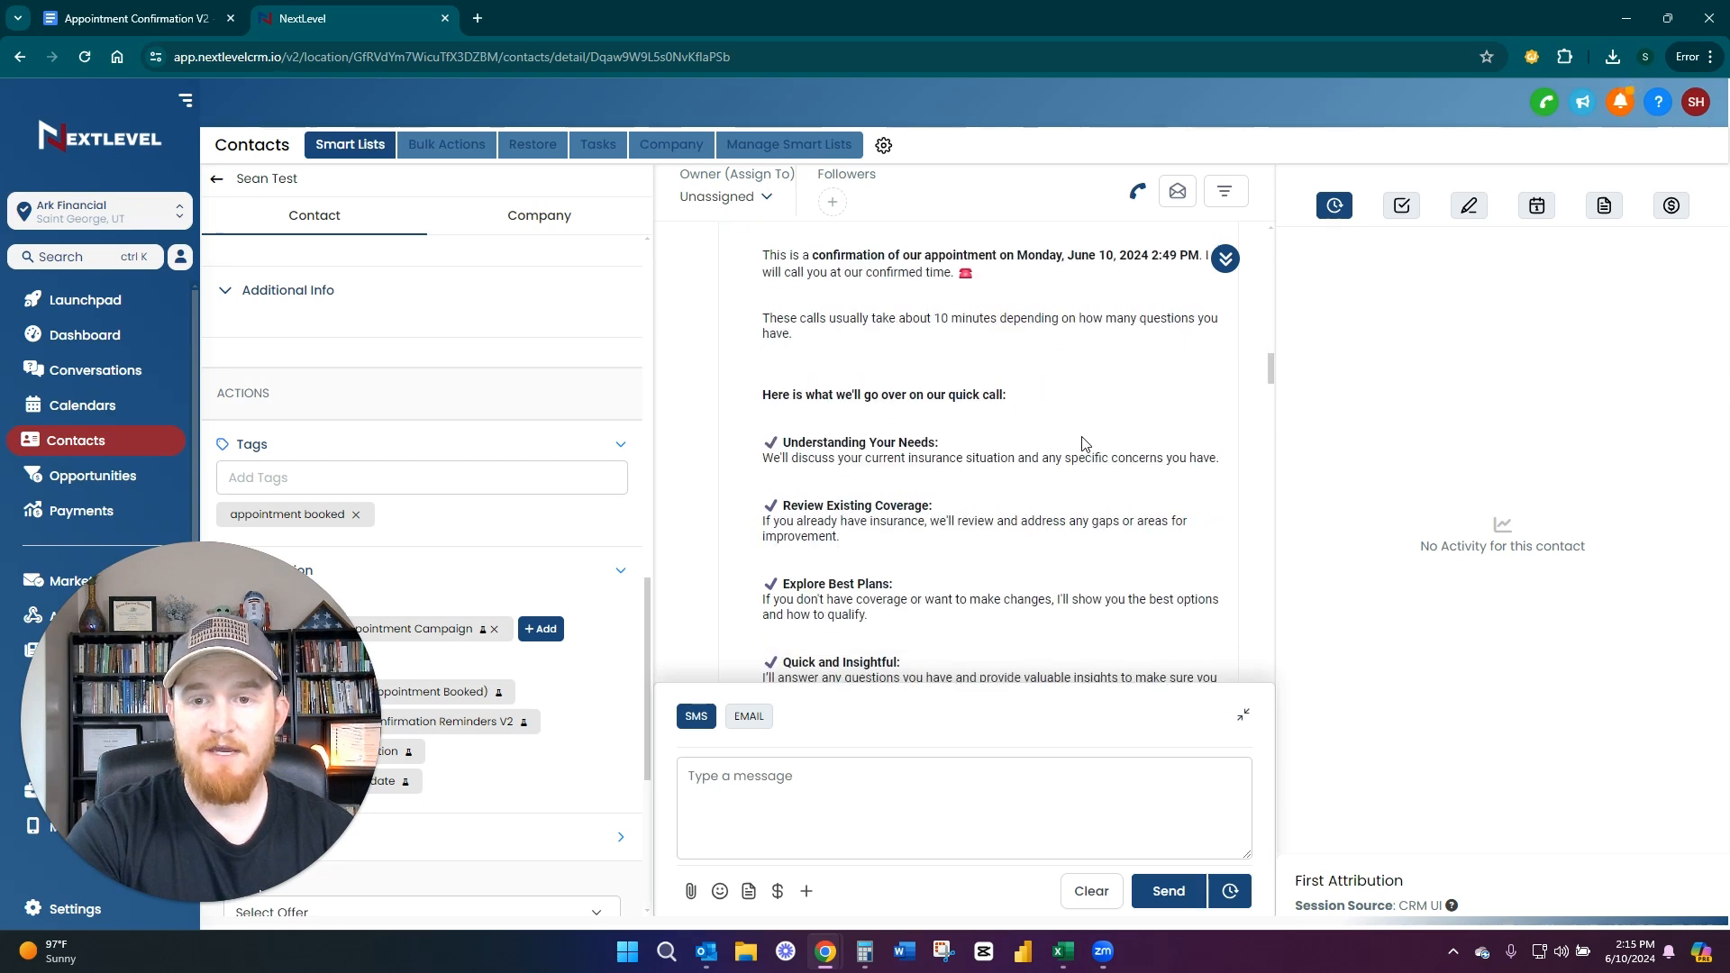
scroll(1063, 433, down, 1)
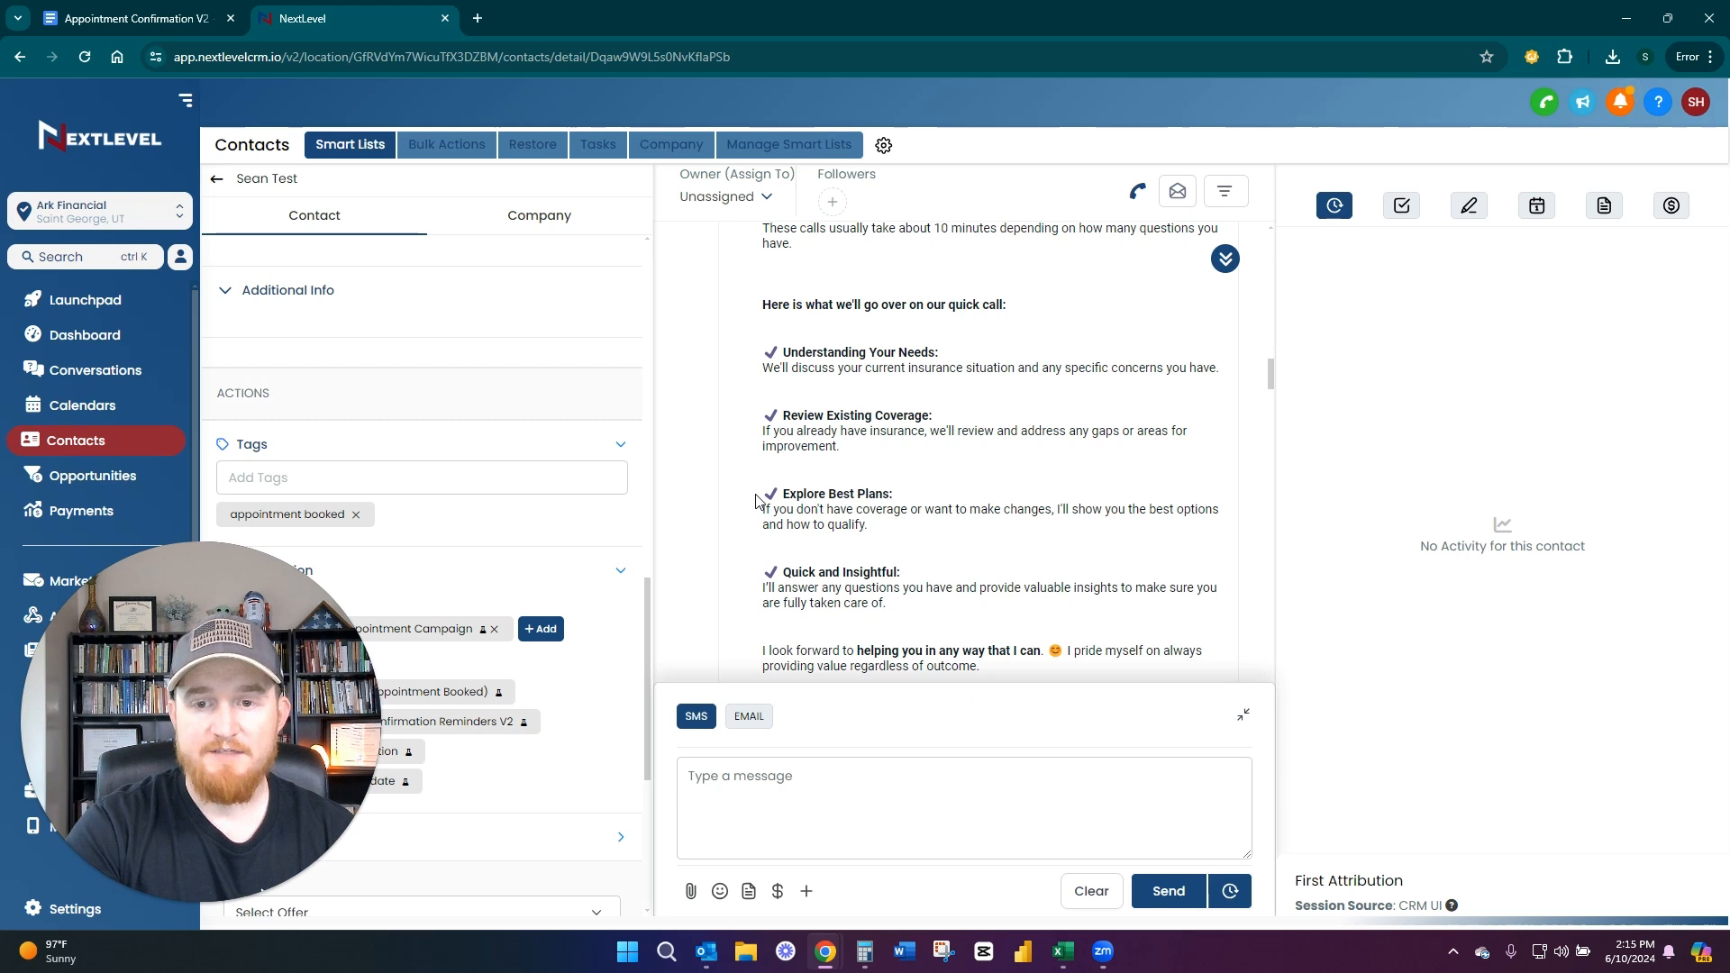
scroll(750, 481, down, 1)
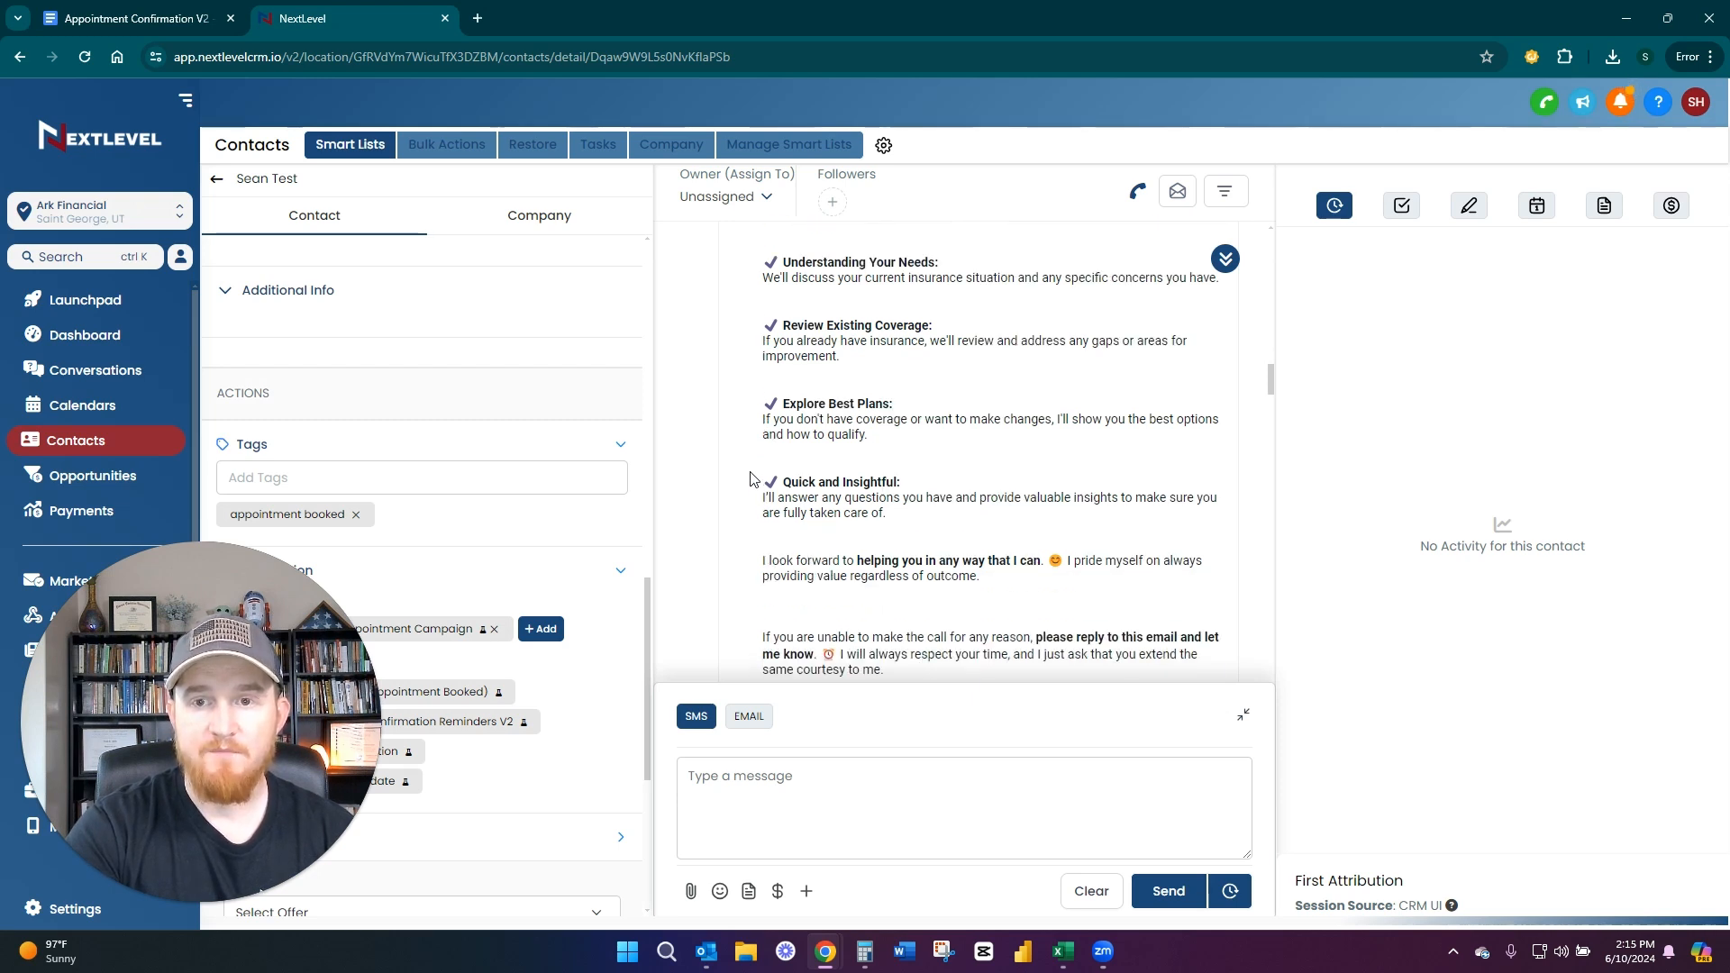
scroll(749, 491, down, 1)
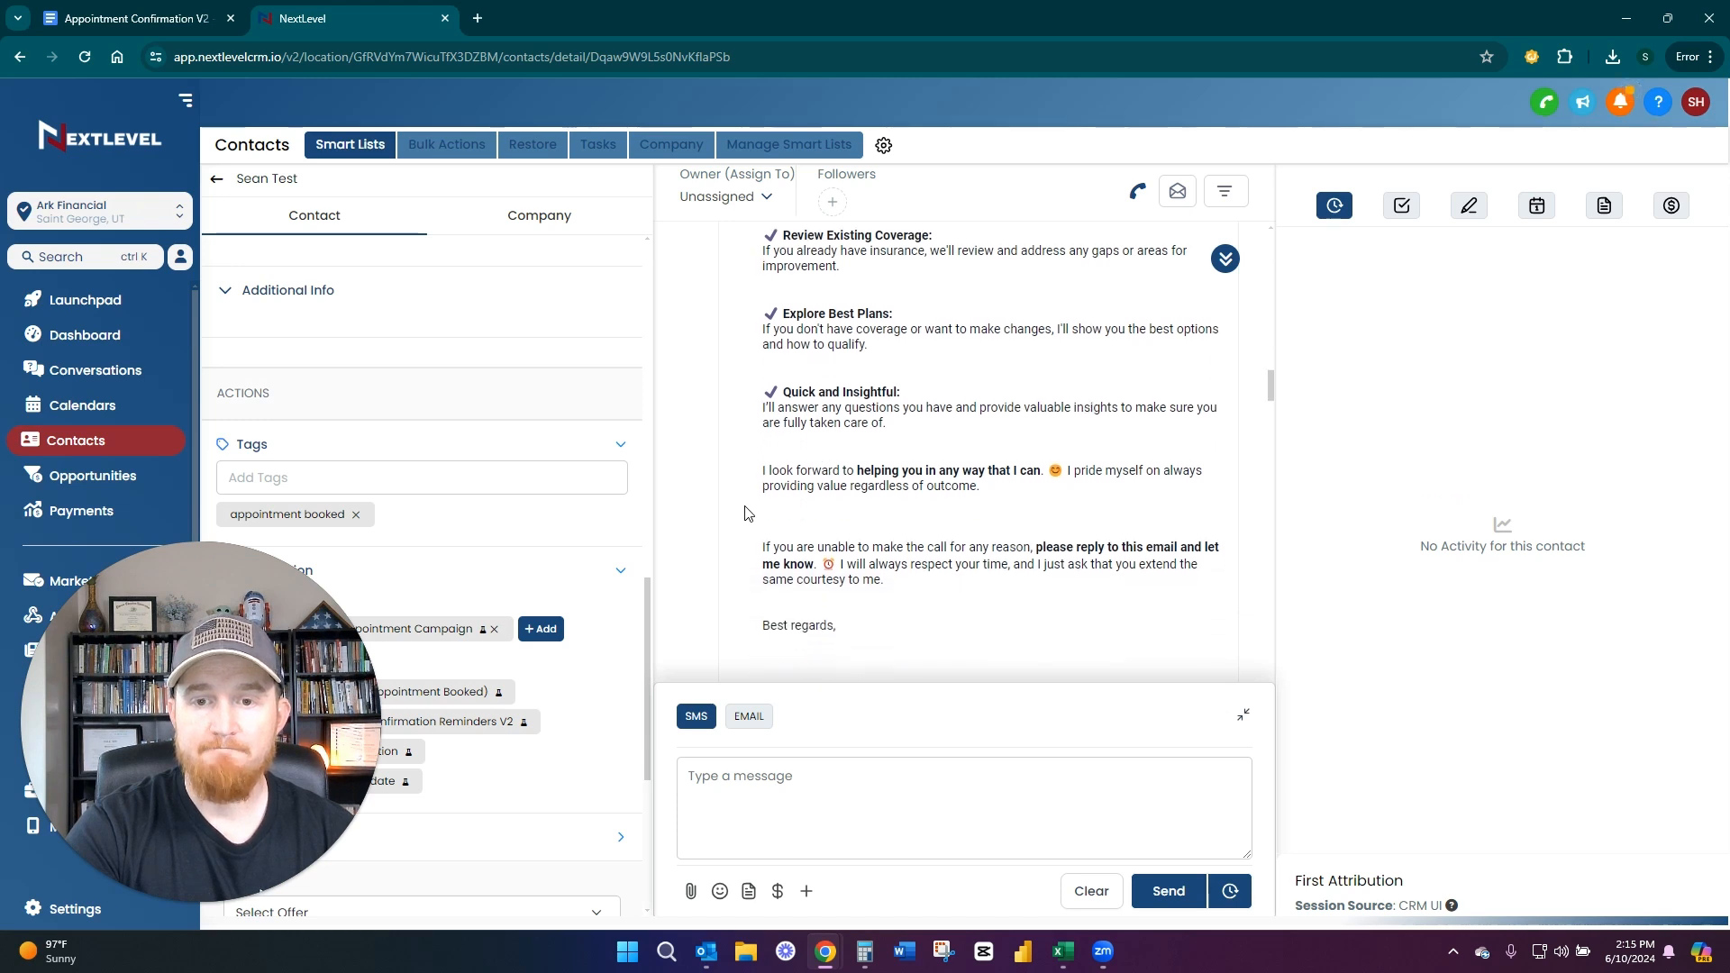
scroll(980, 503, up, 2)
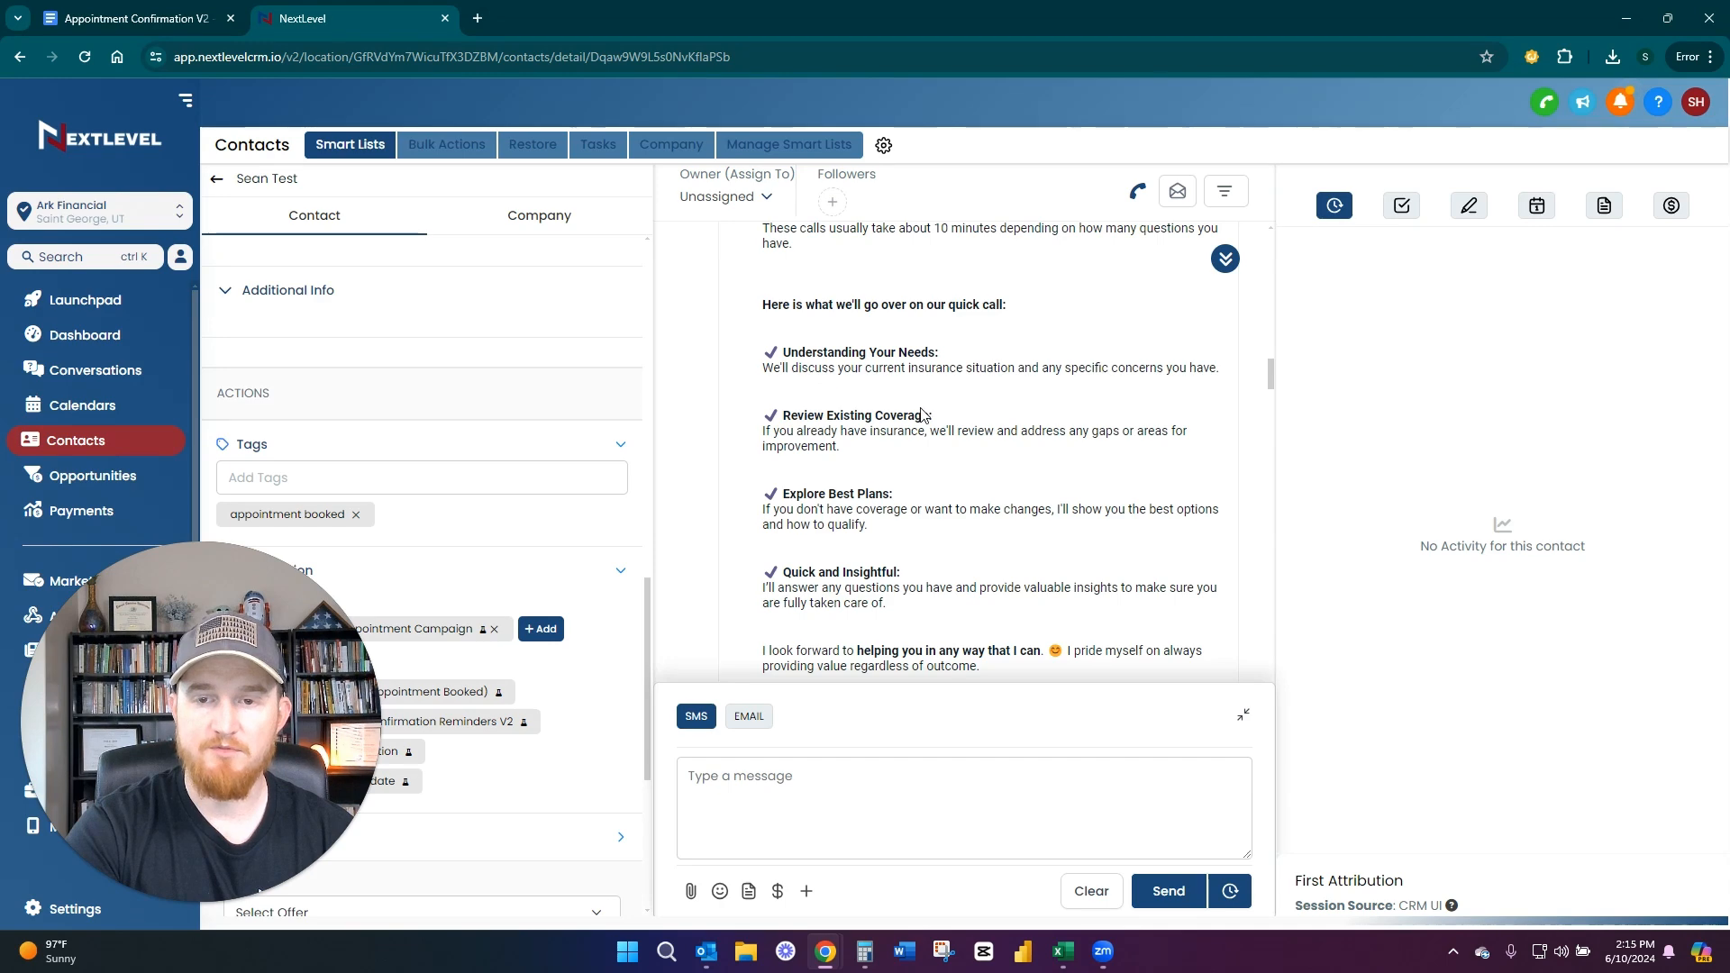
scroll(921, 409, down, 2)
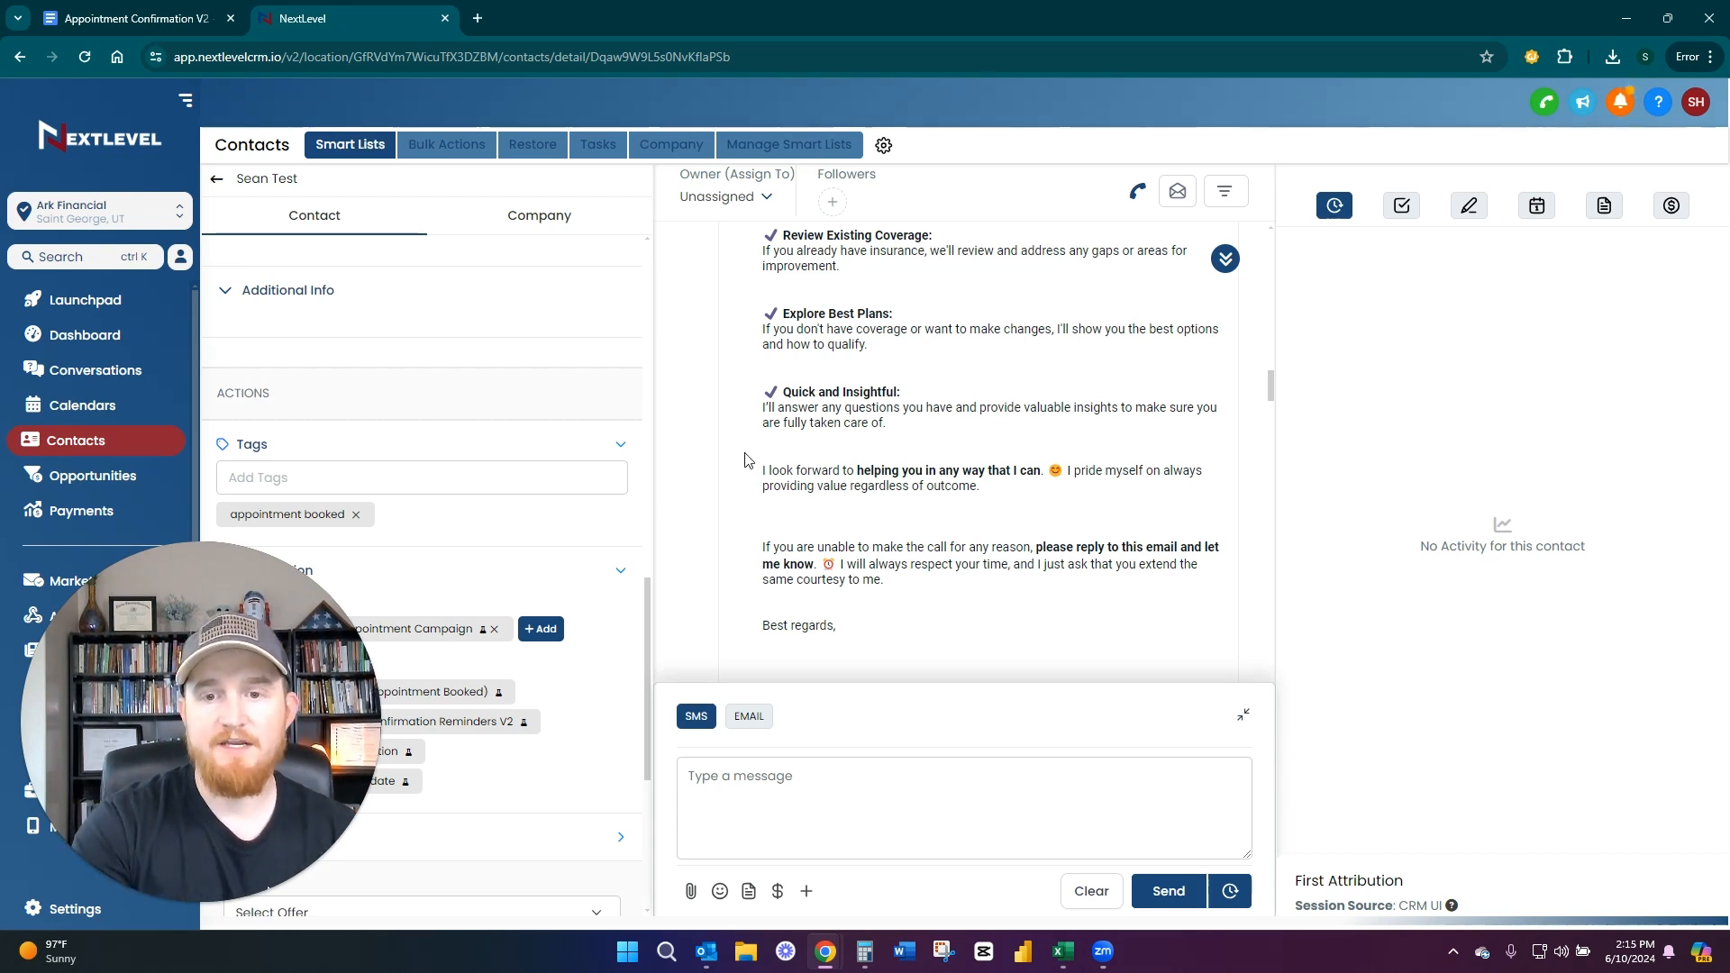
scroll(758, 453, down, 1)
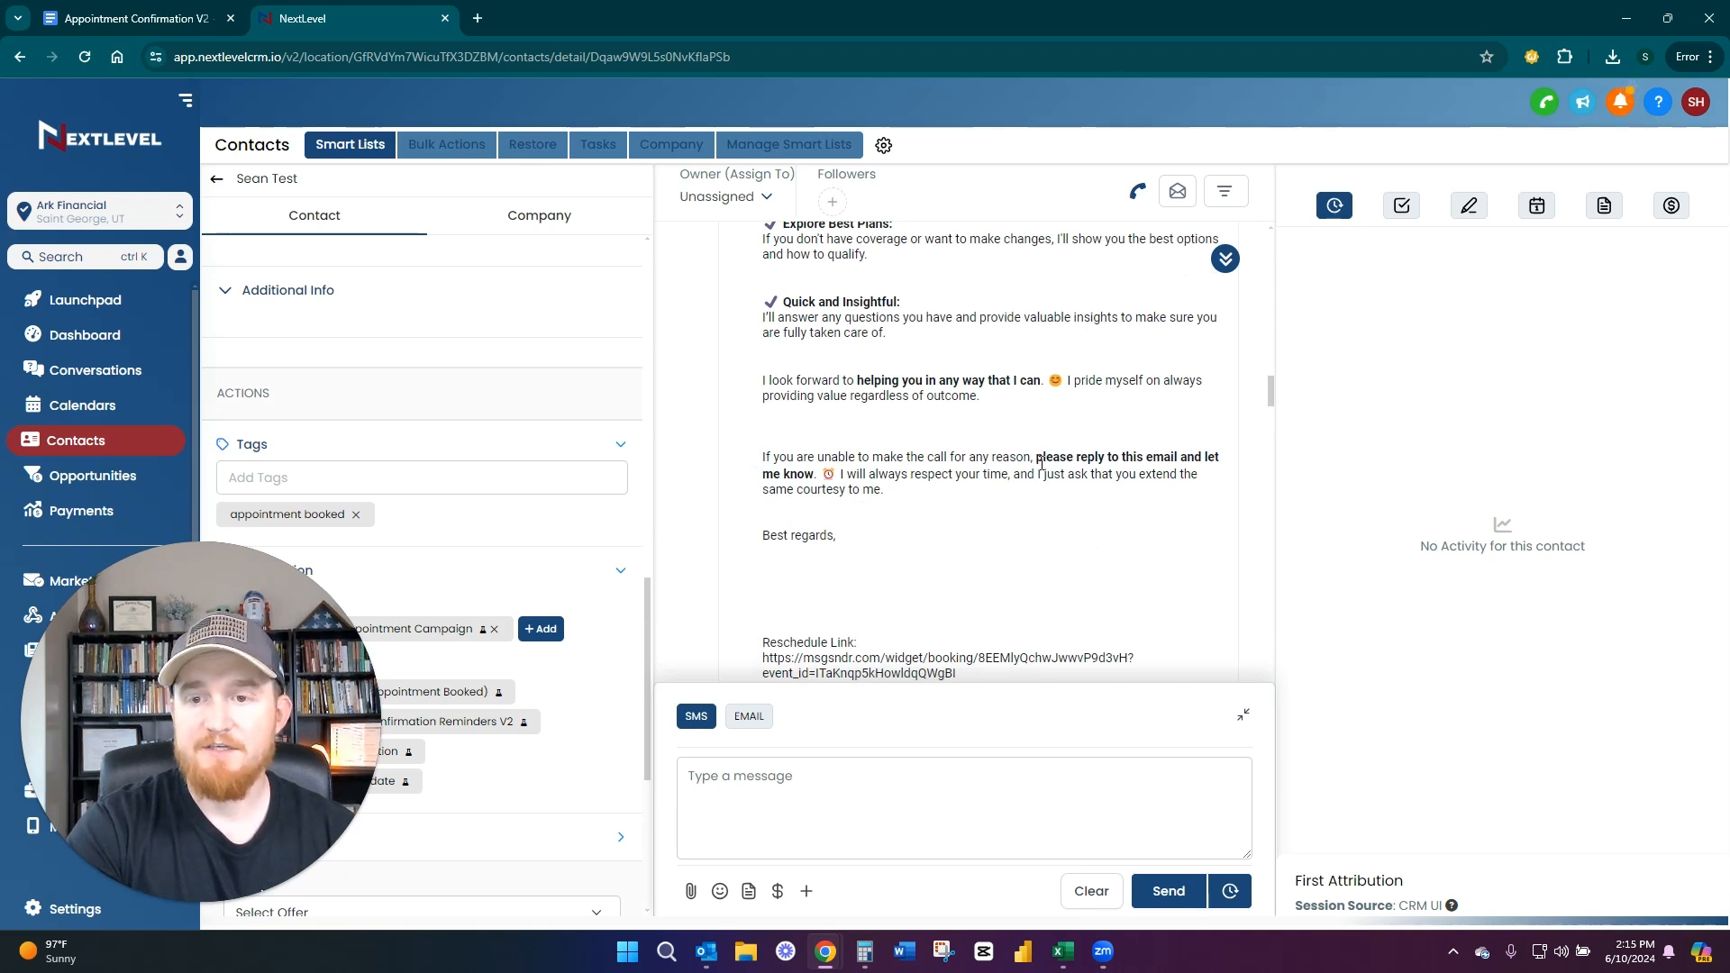
drag(1036, 457, 1236, 454)
click(927, 528)
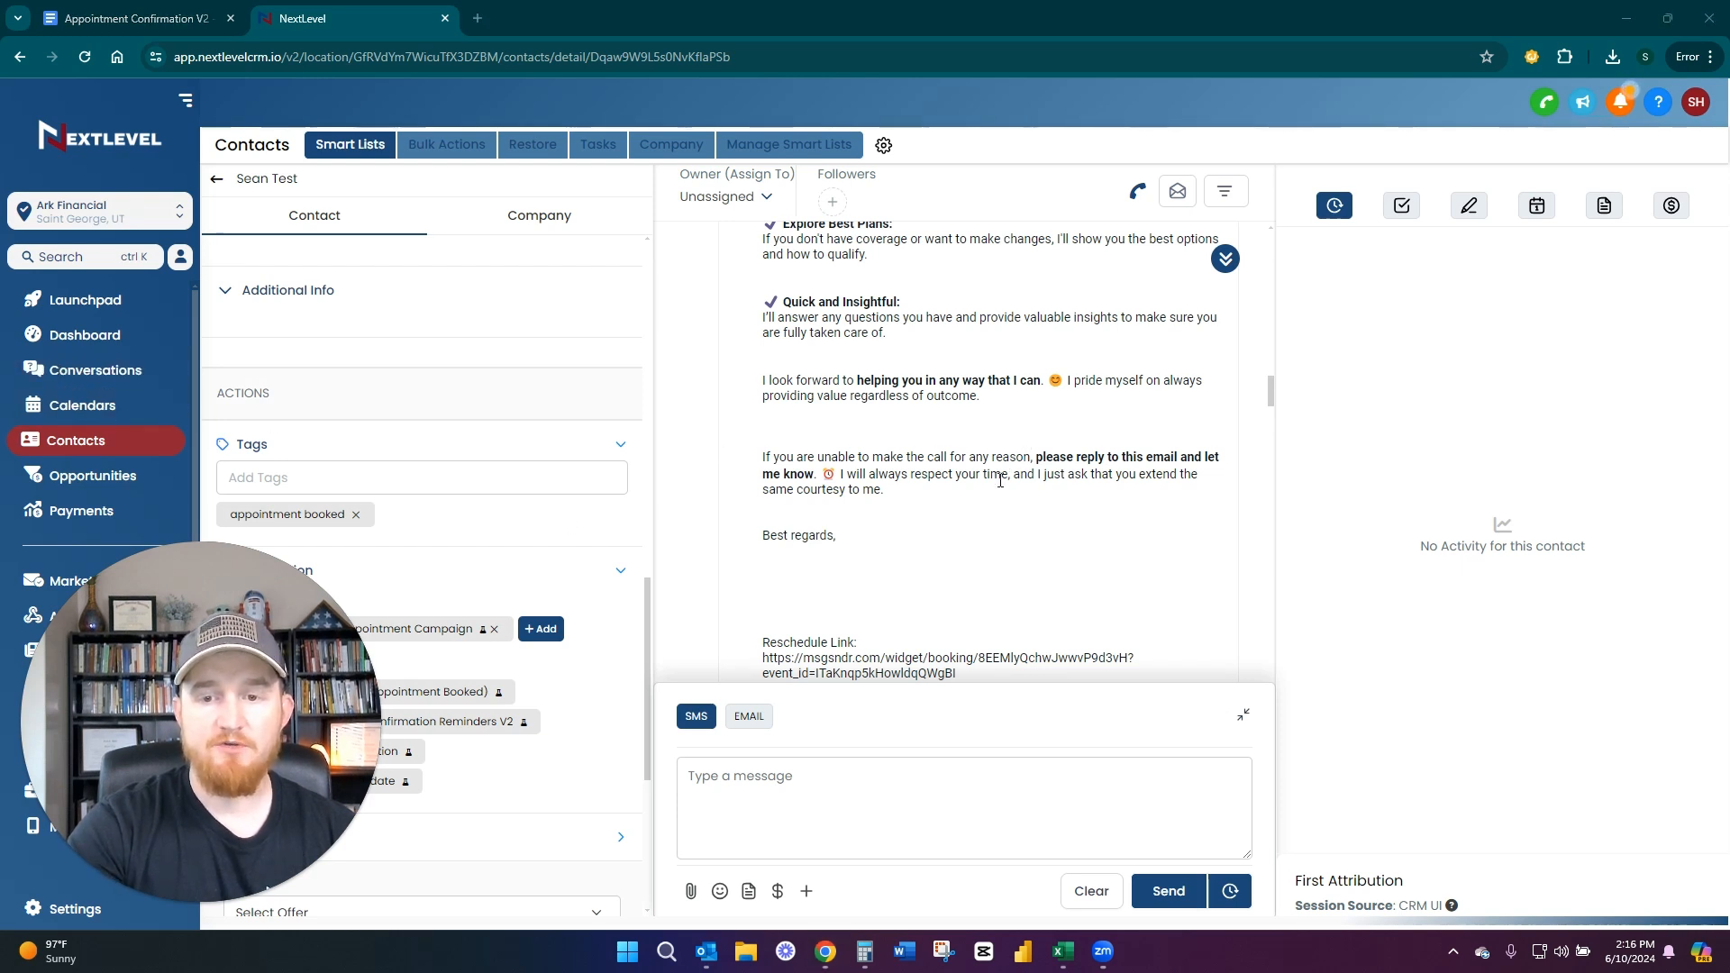
Highlight the reschedule link at the end of the confirmation email
scroll(1057, 560, down, 1)
drag(957, 584, 753, 552)
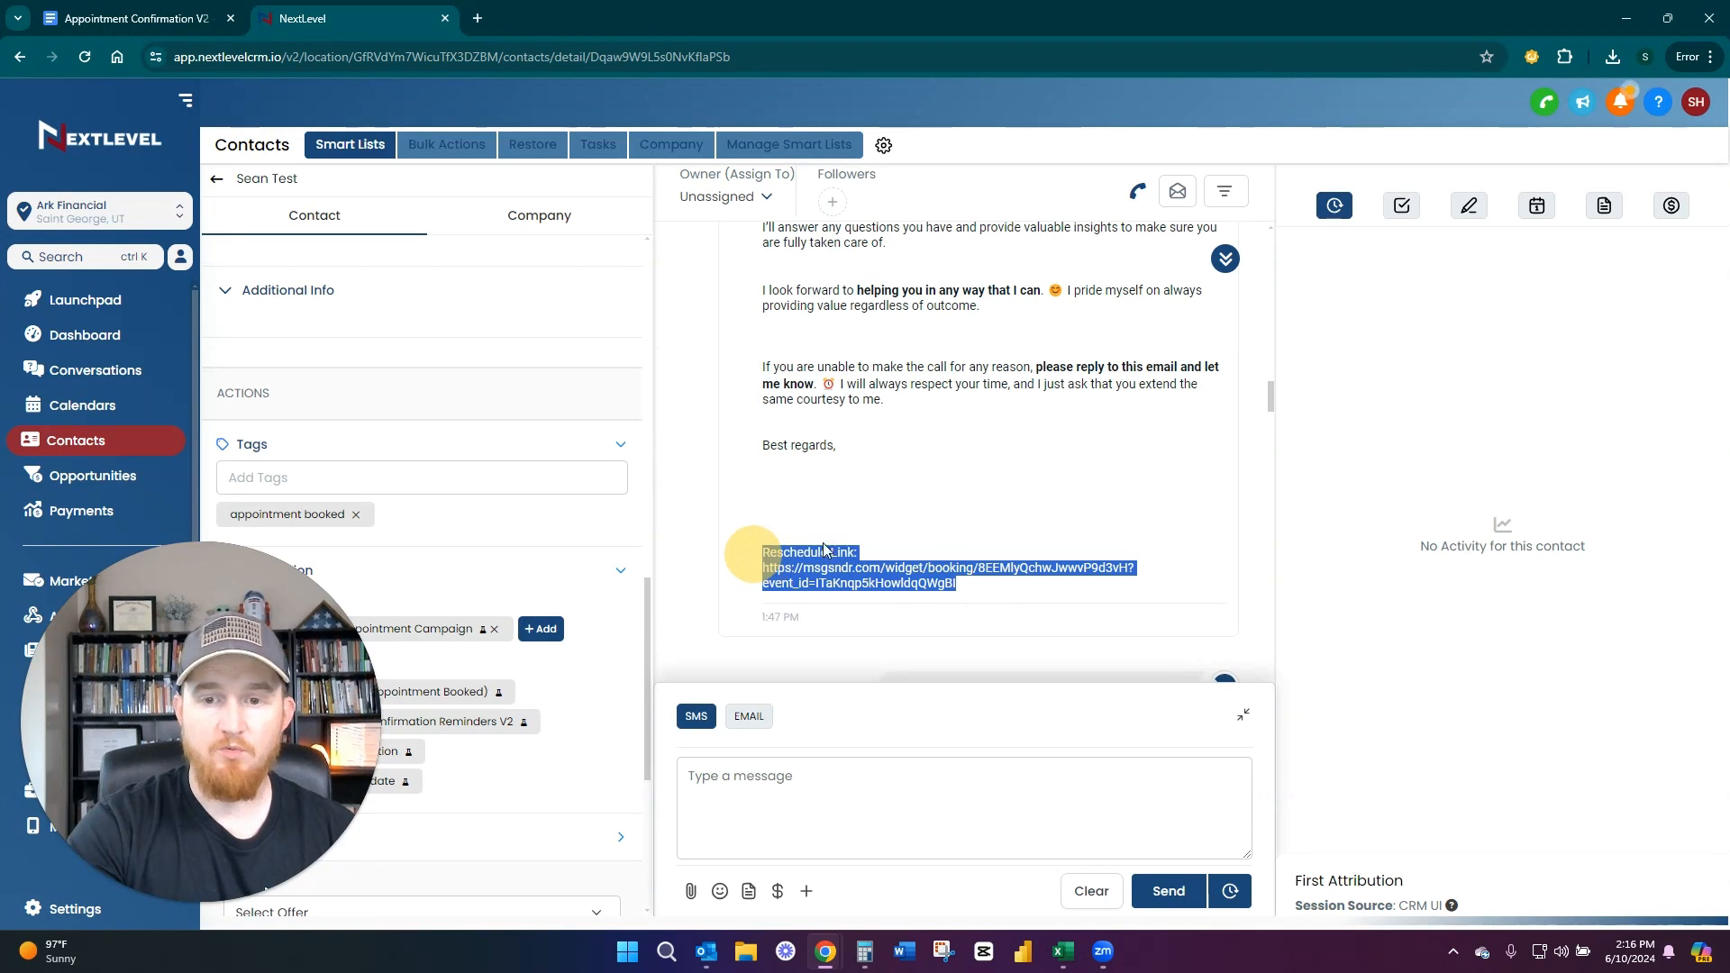
click(1047, 497)
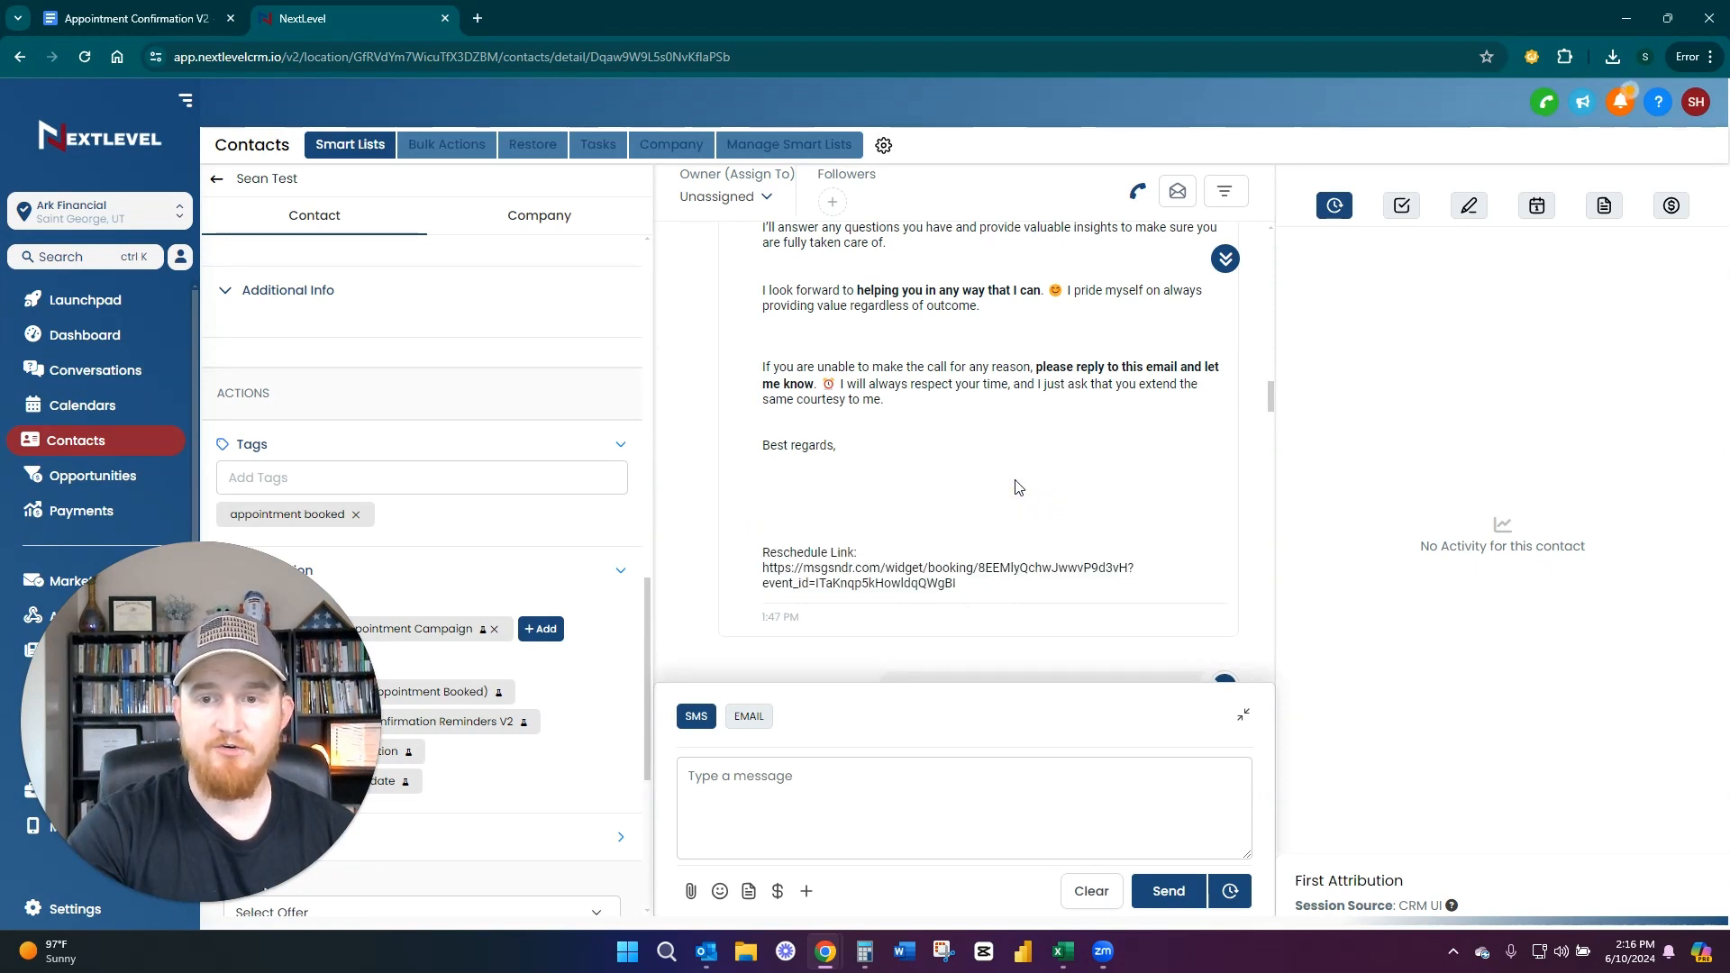
Go back over the email's agenda points and highlight the closing words about providing value regardless of outcome
scroll(1018, 487, up, 3)
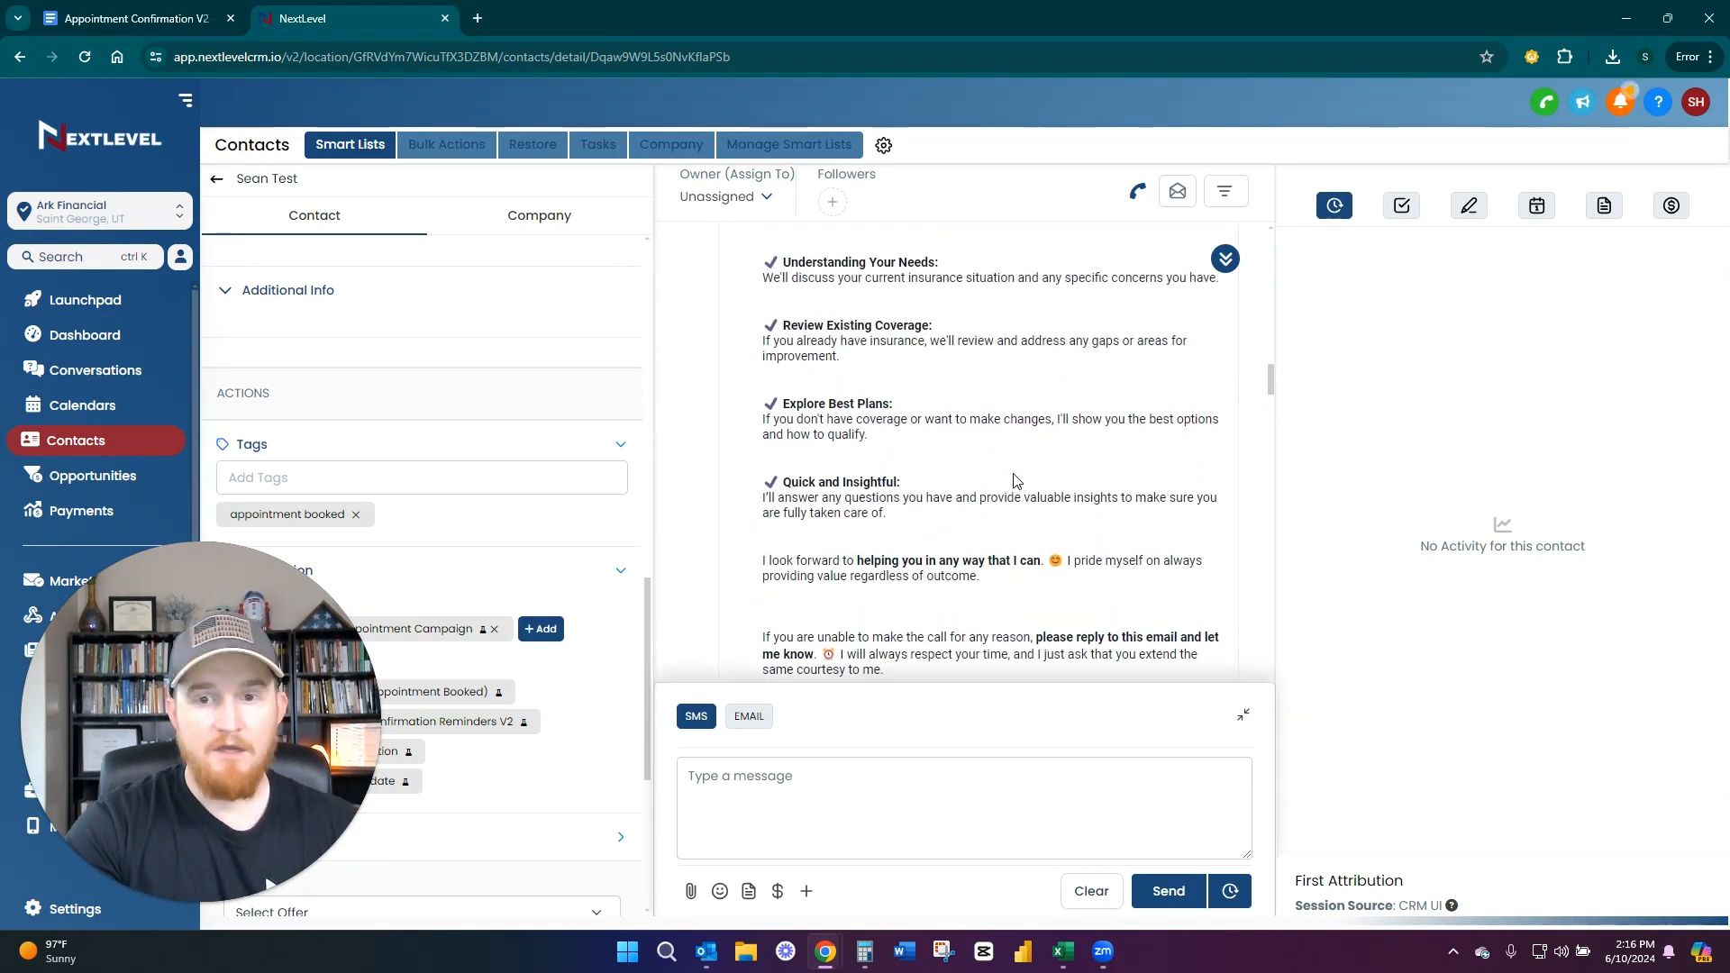
scroll(1016, 487, up, 2)
scroll(995, 484, down, 1)
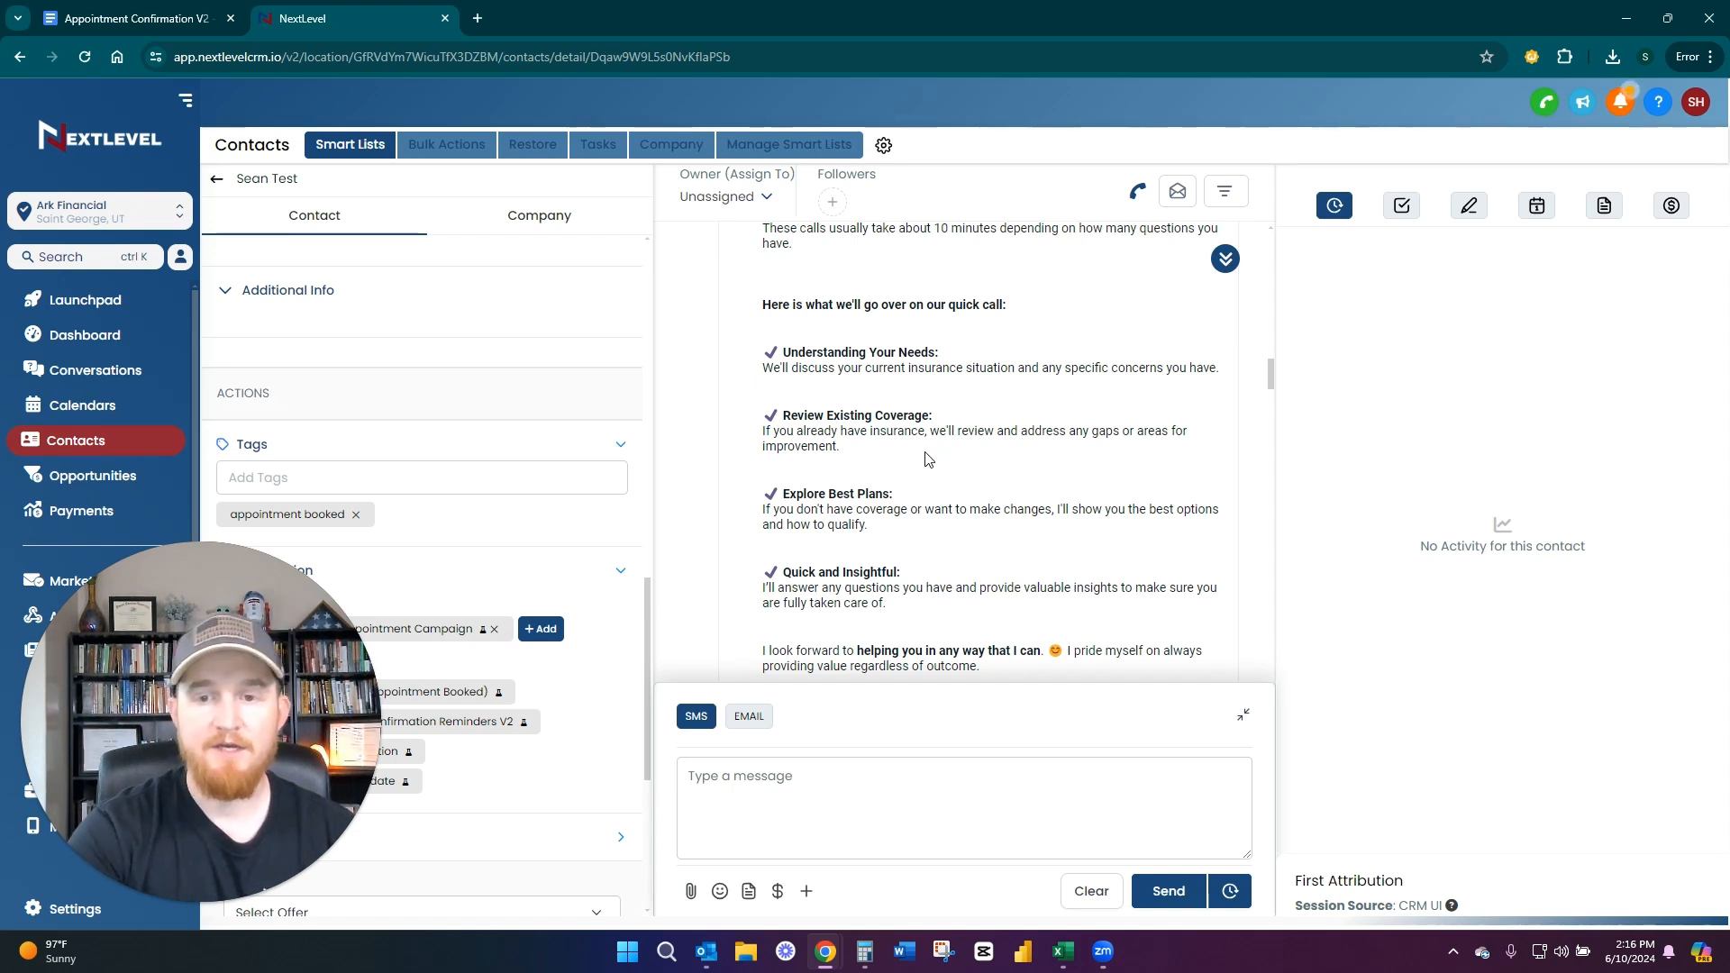
scroll(929, 459, down, 1)
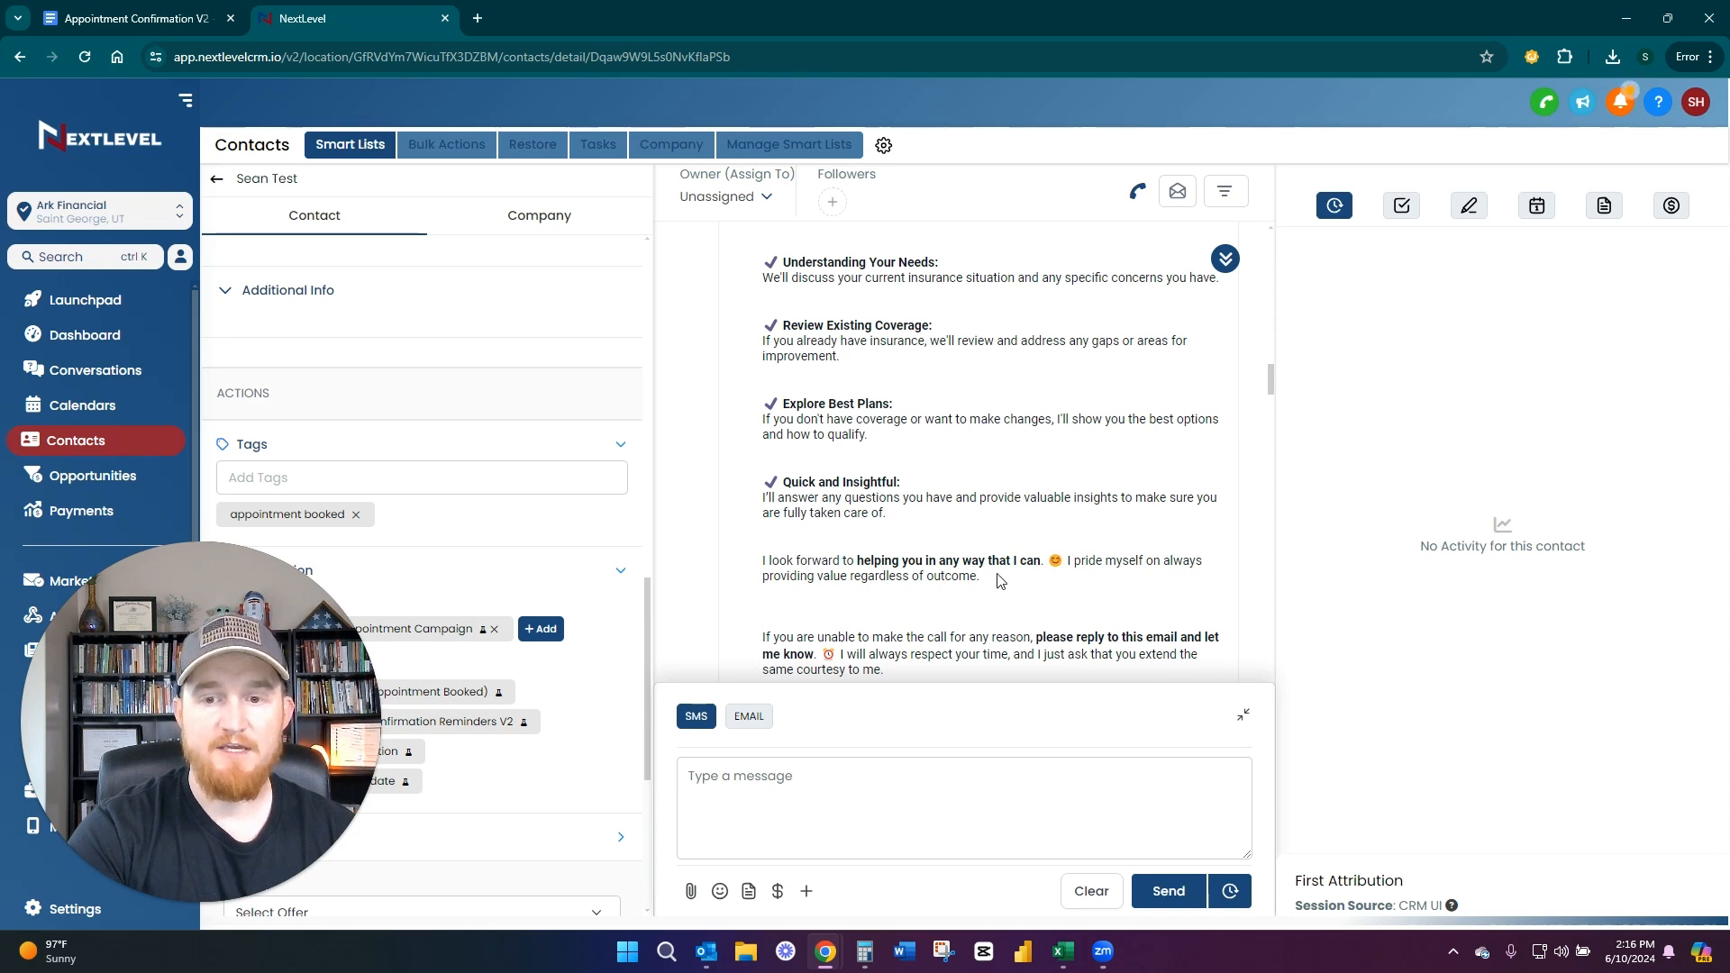
drag(983, 575, 791, 578)
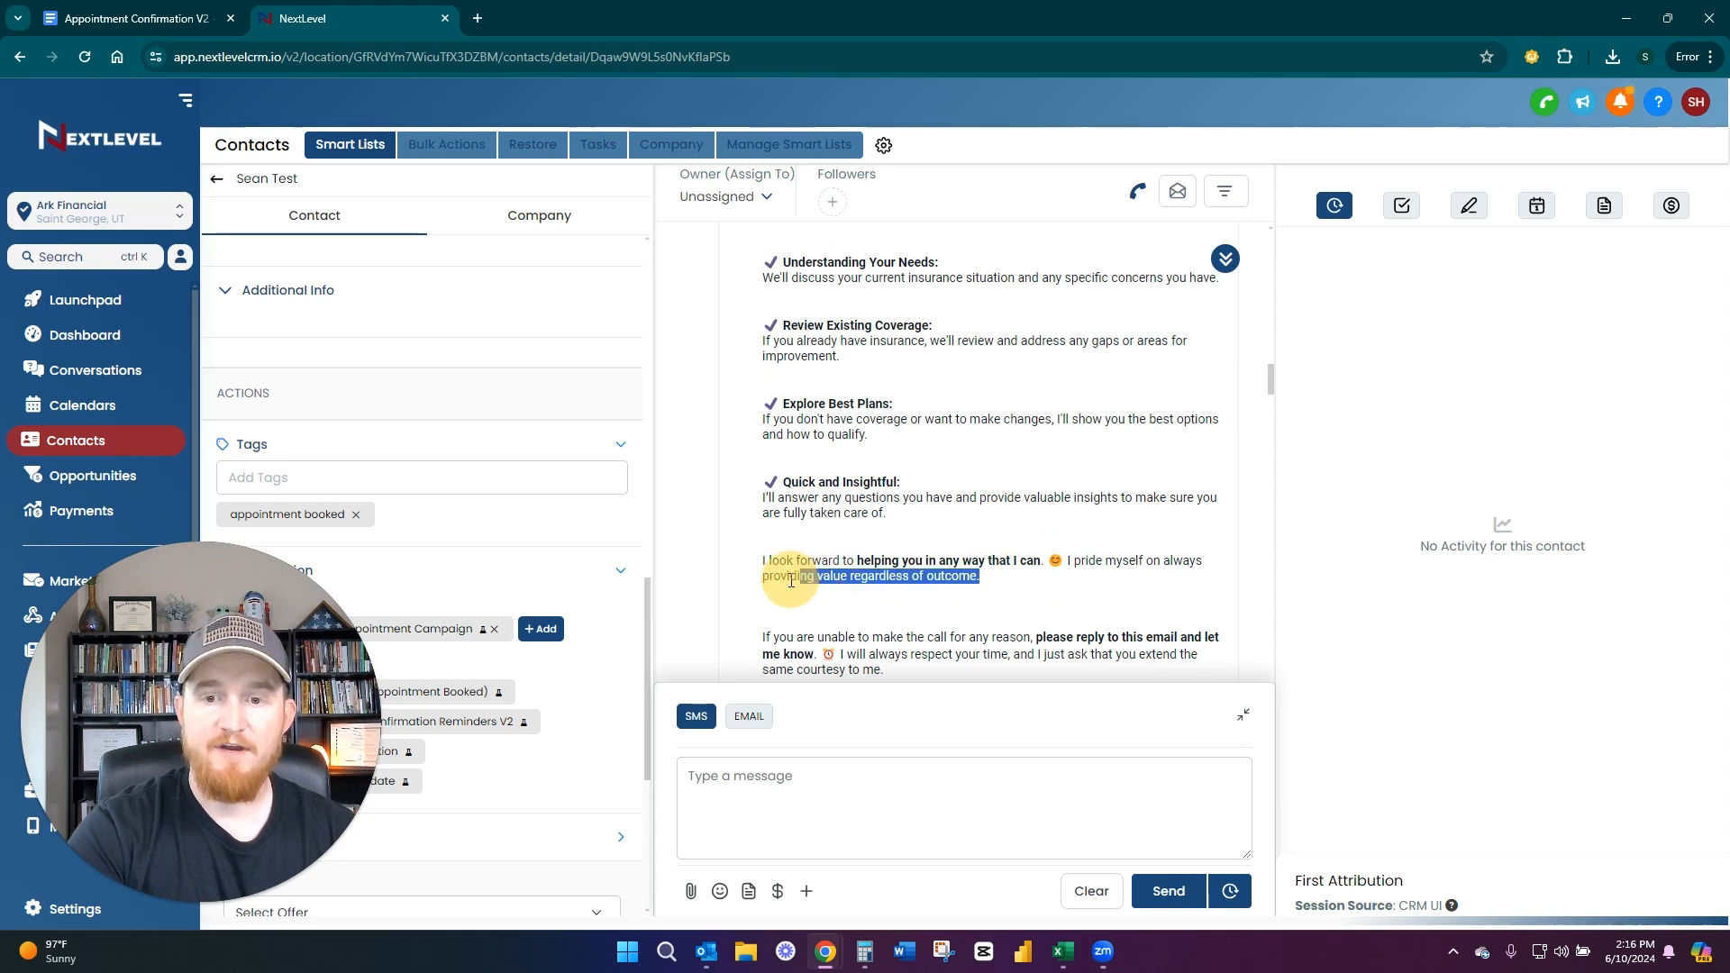
click(982, 575)
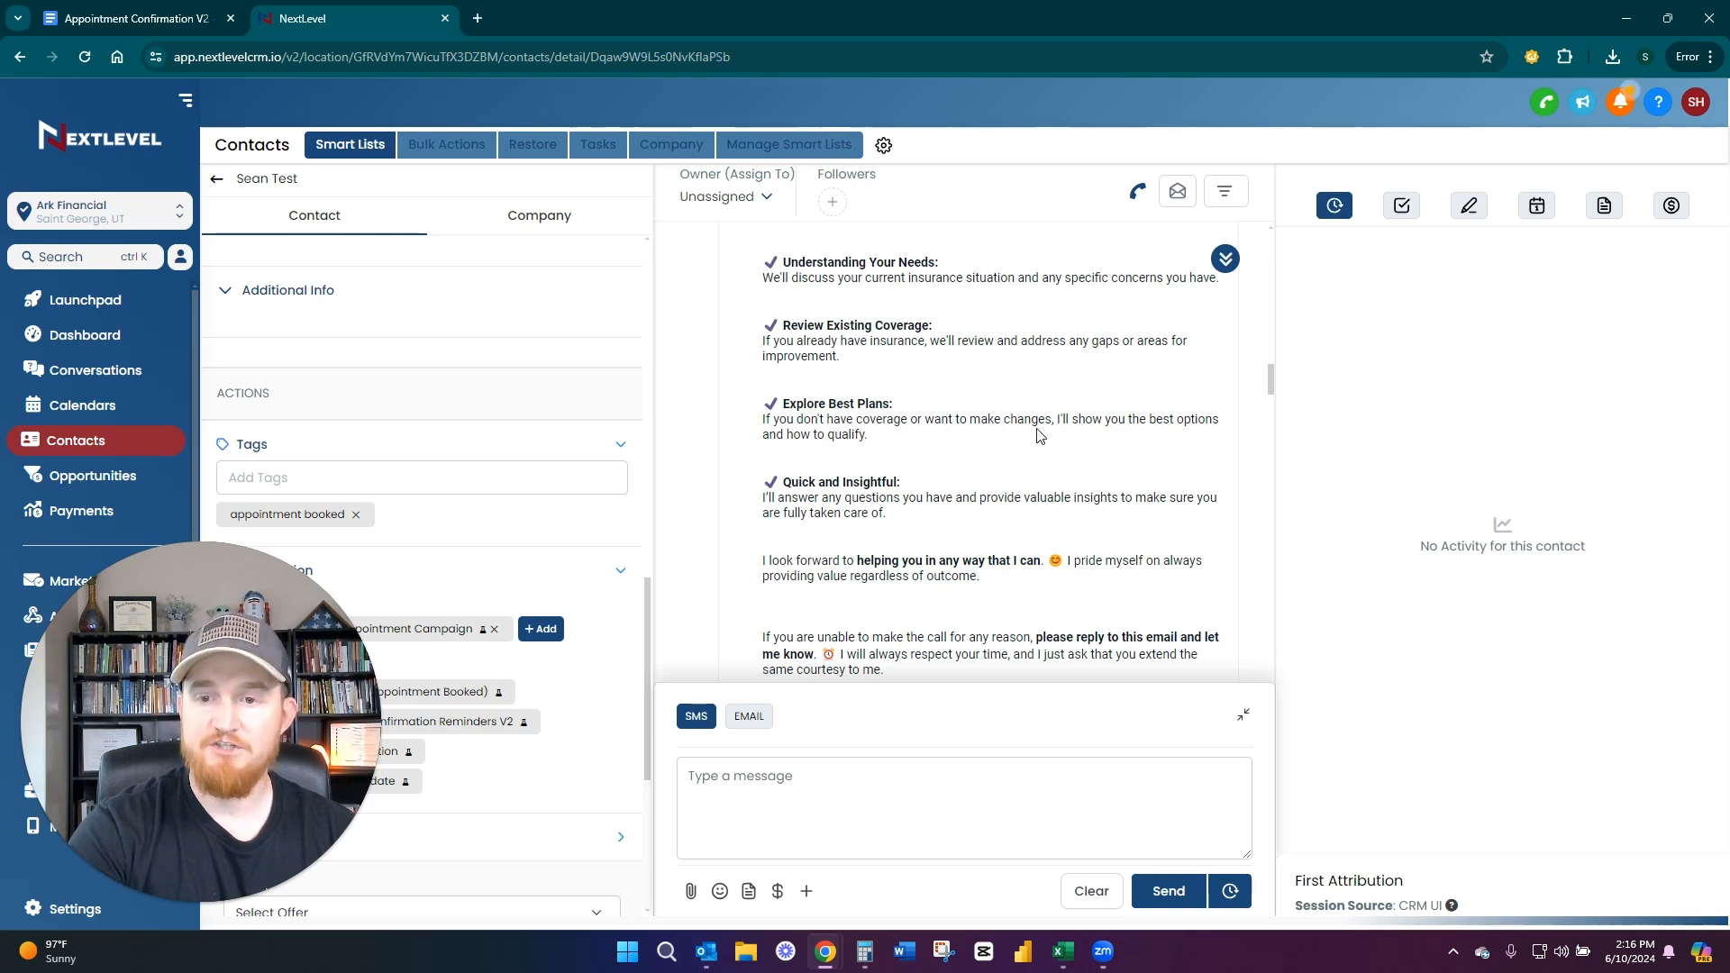
Read the SMS appointment confirmation that follows the email and compare its call overview with the email's agenda
scroll(1041, 436, down, 5)
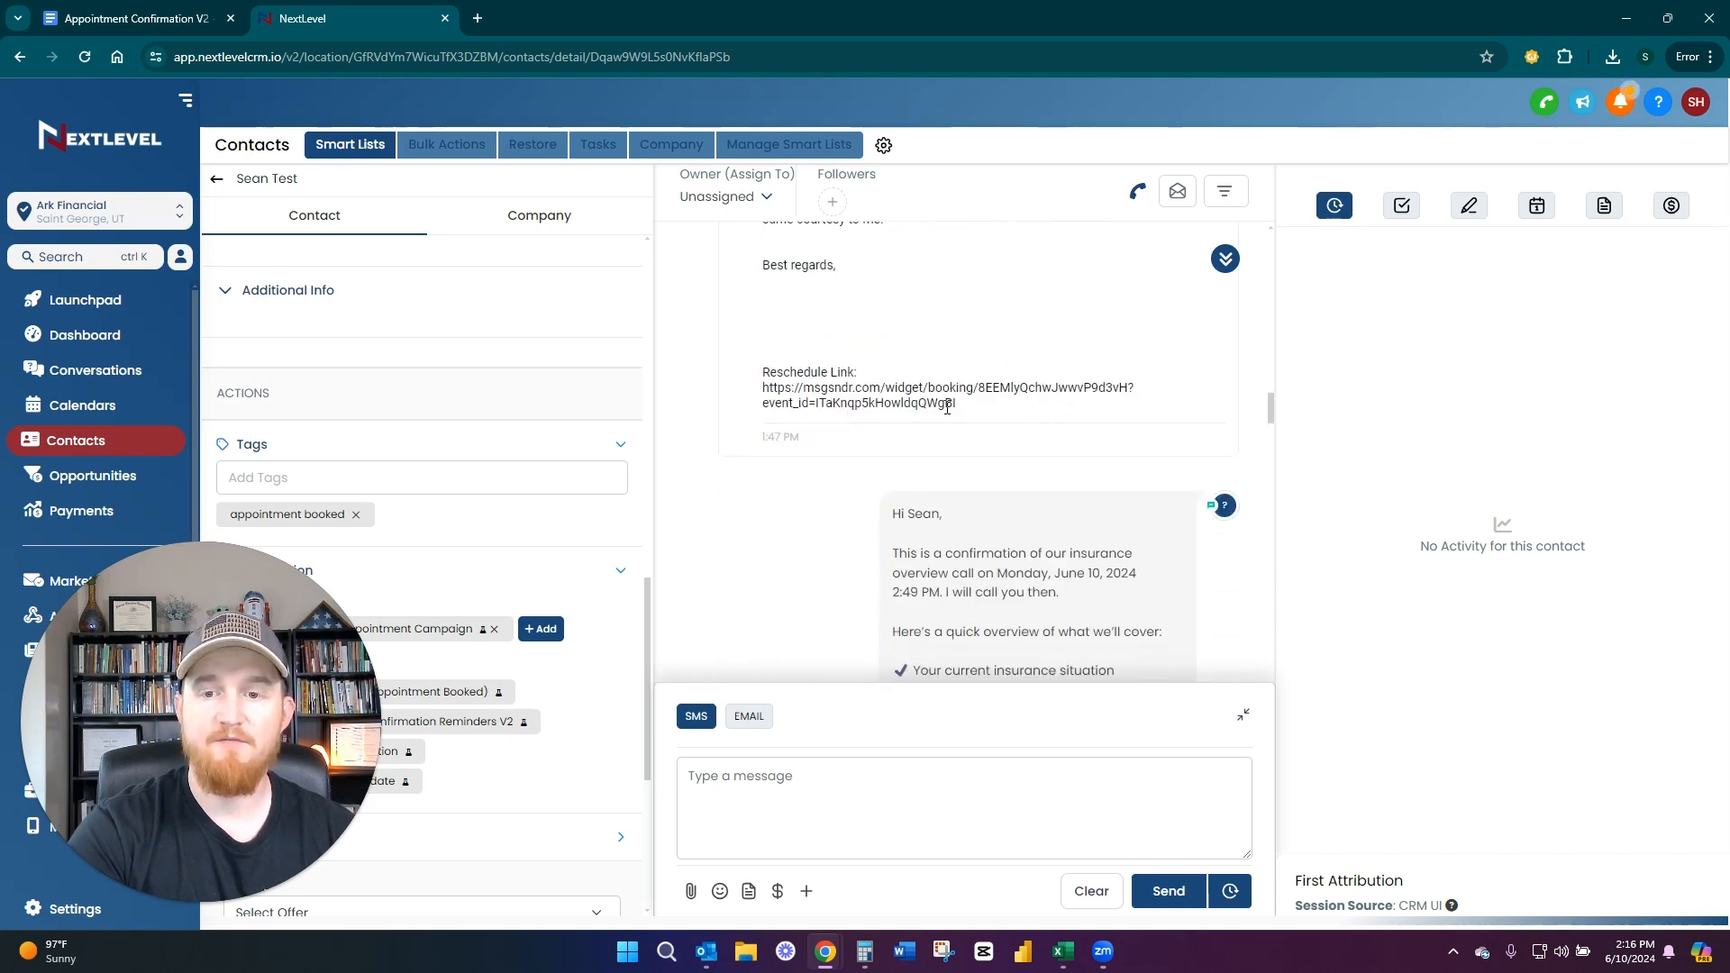
scroll(948, 407, down, 2)
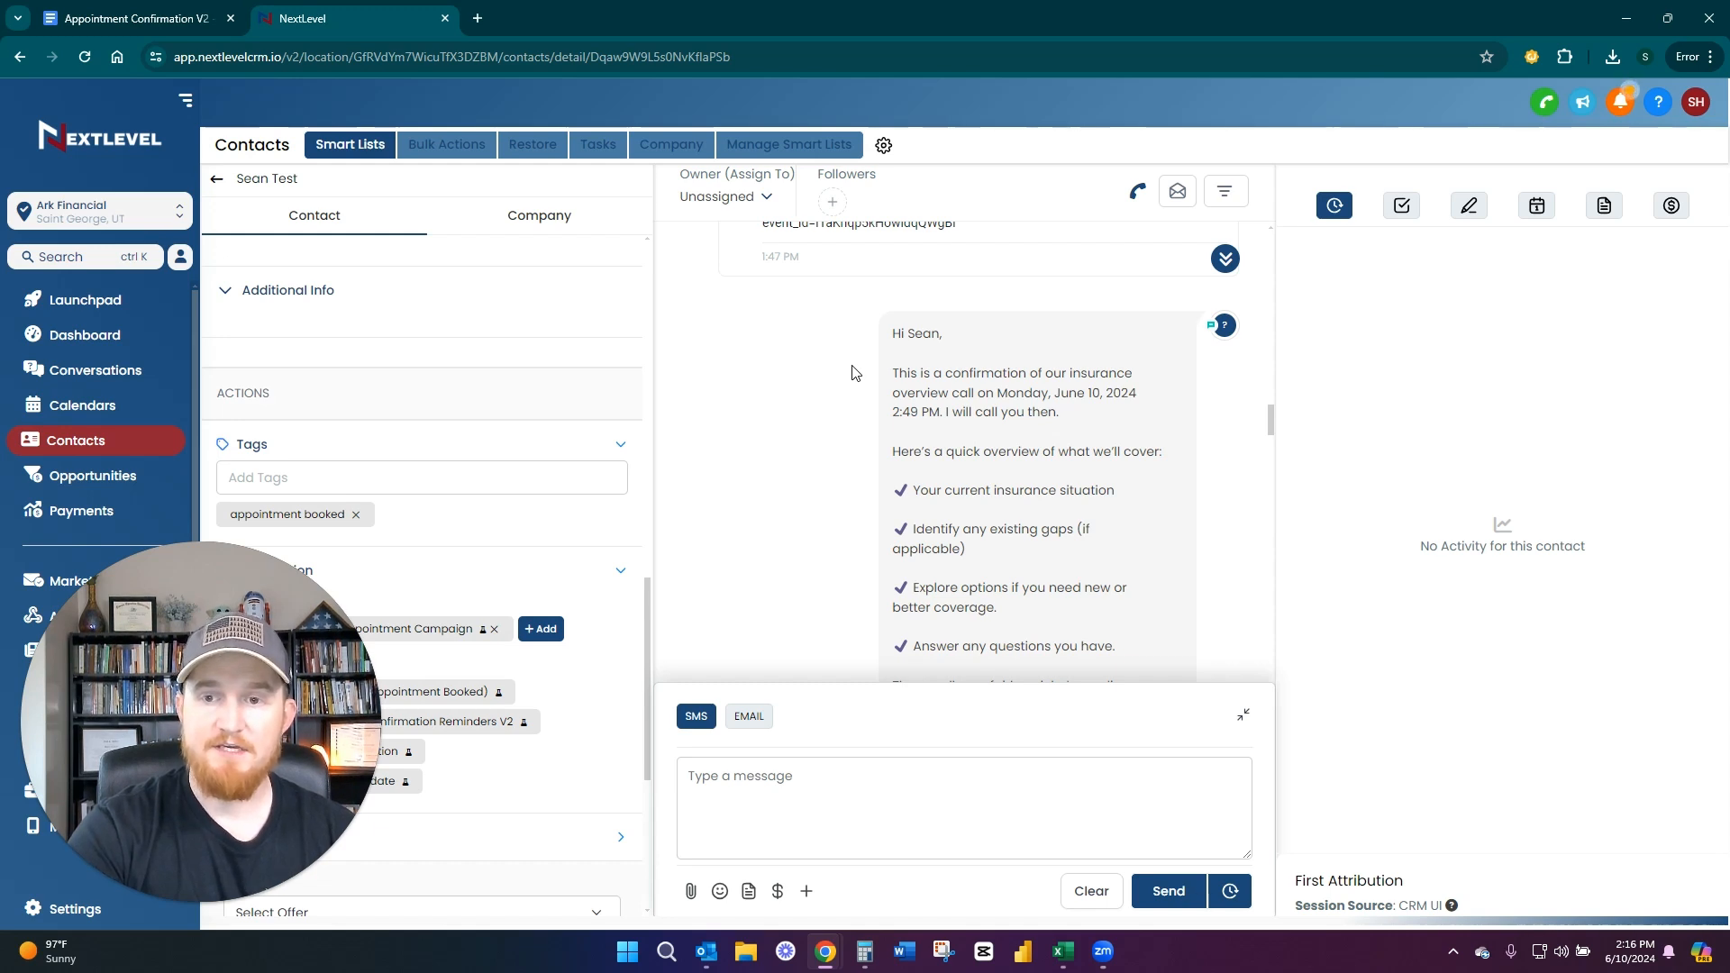
scroll(854, 372, down, 1)
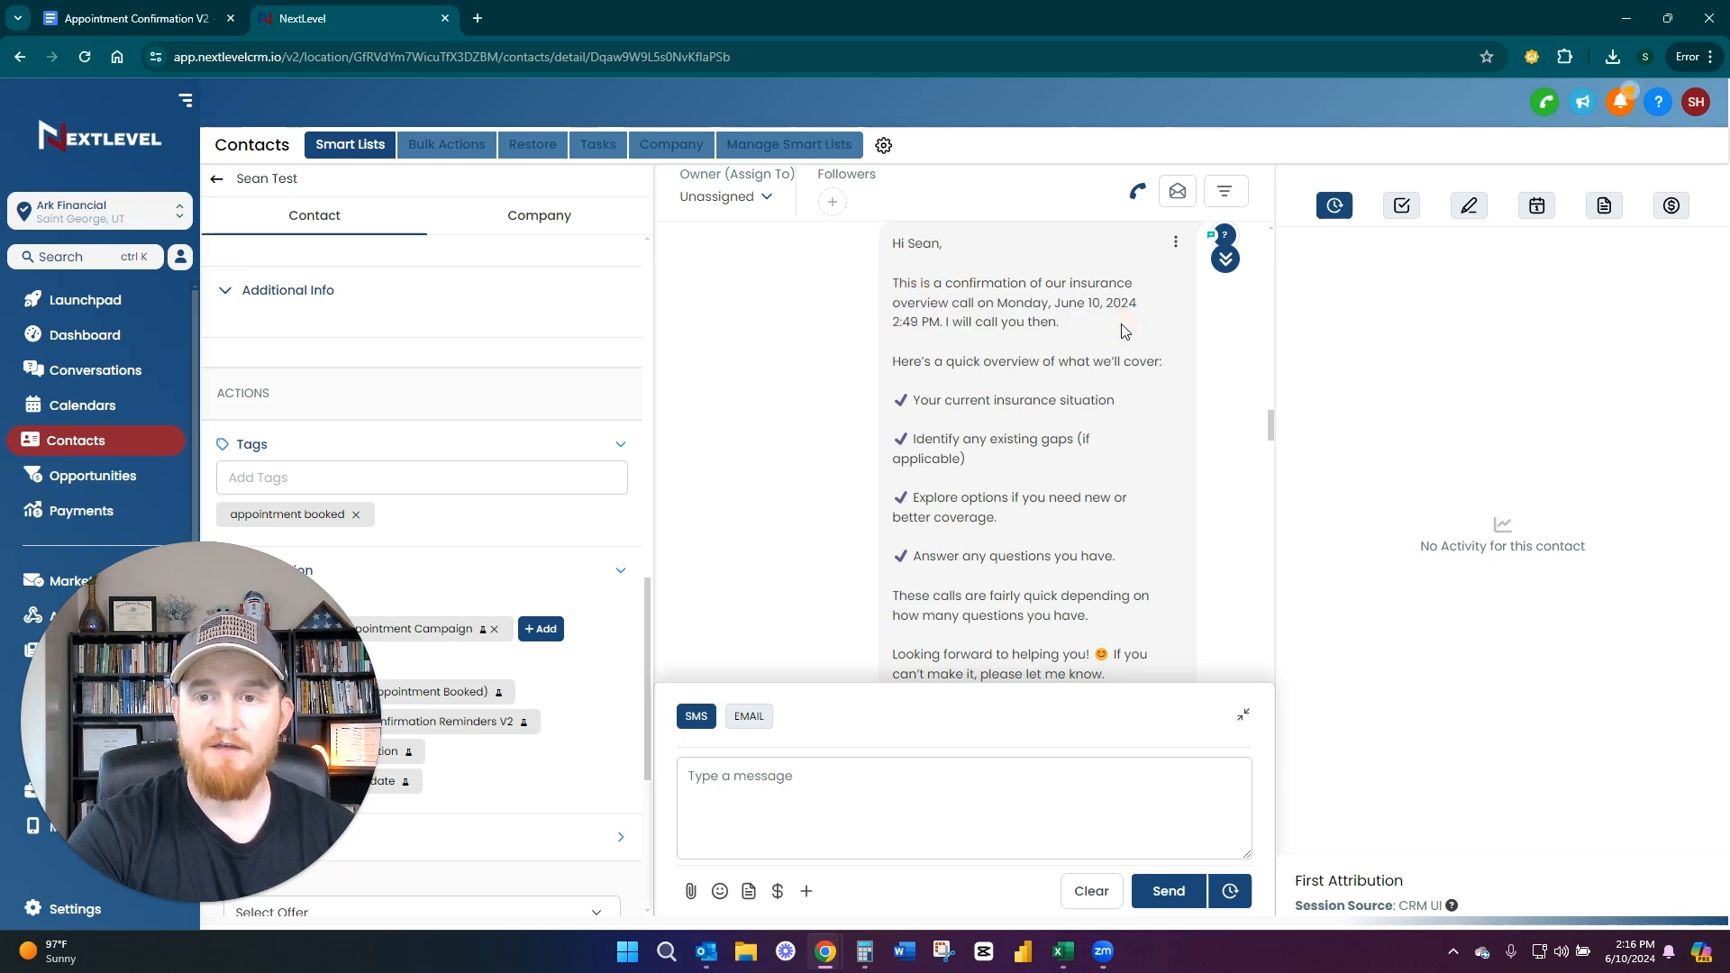
scroll(1186, 328, down, 1)
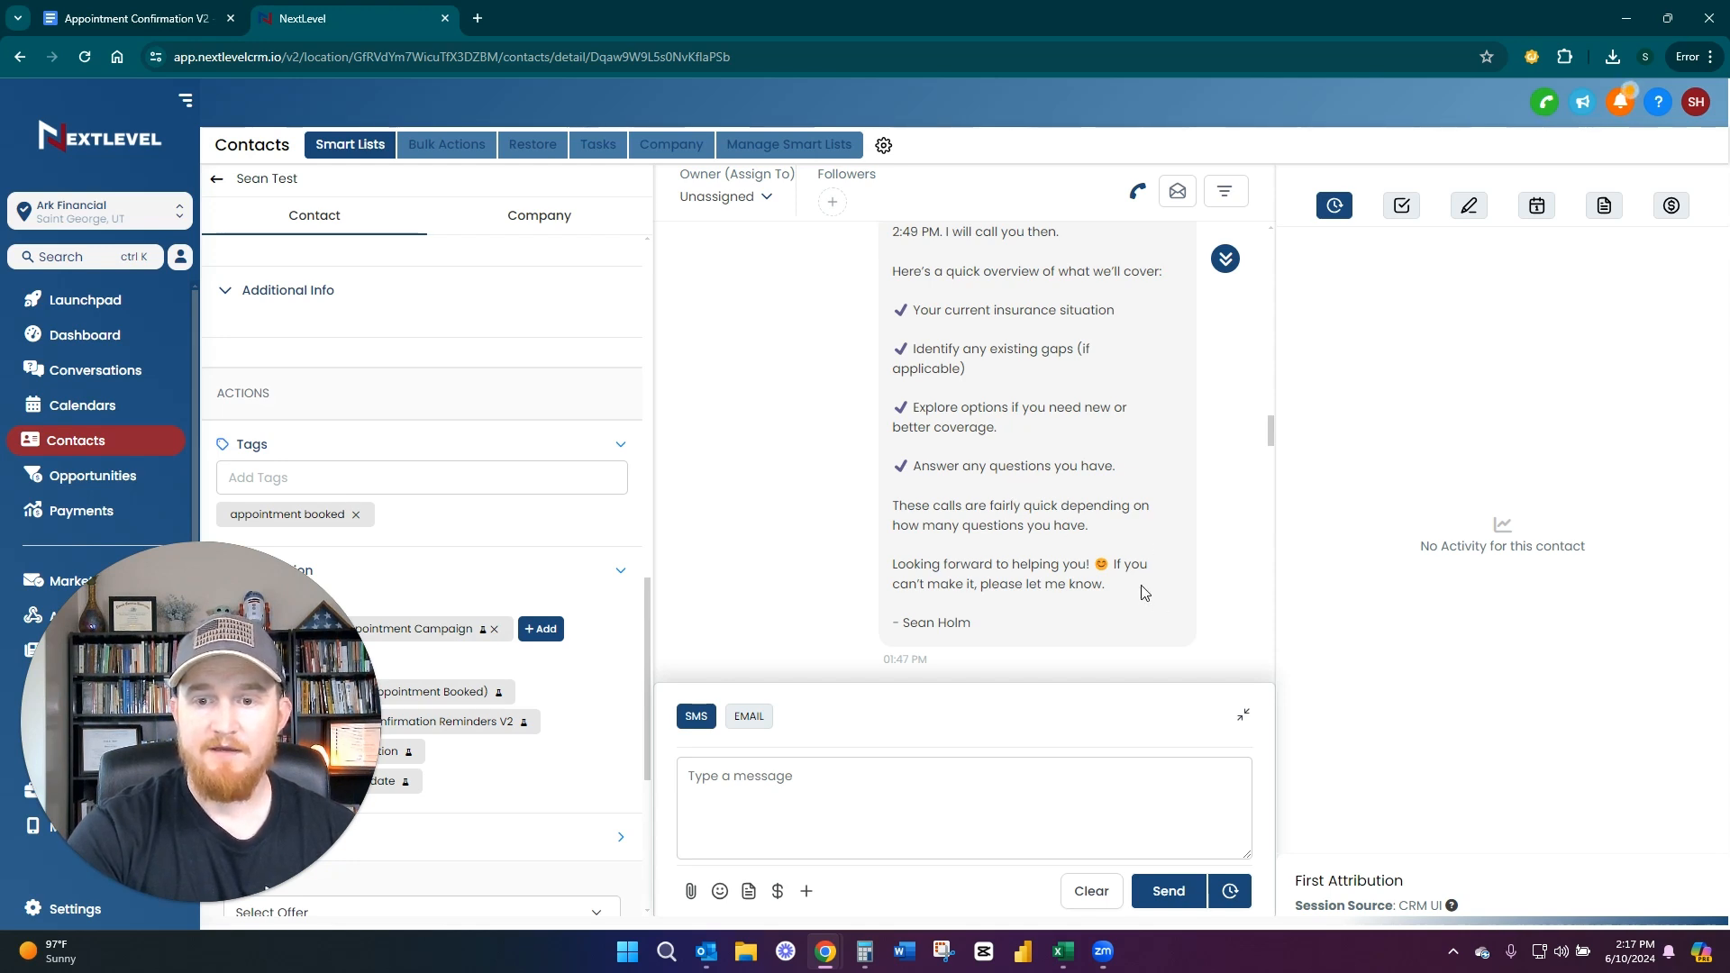
scroll(1151, 436, up, 1)
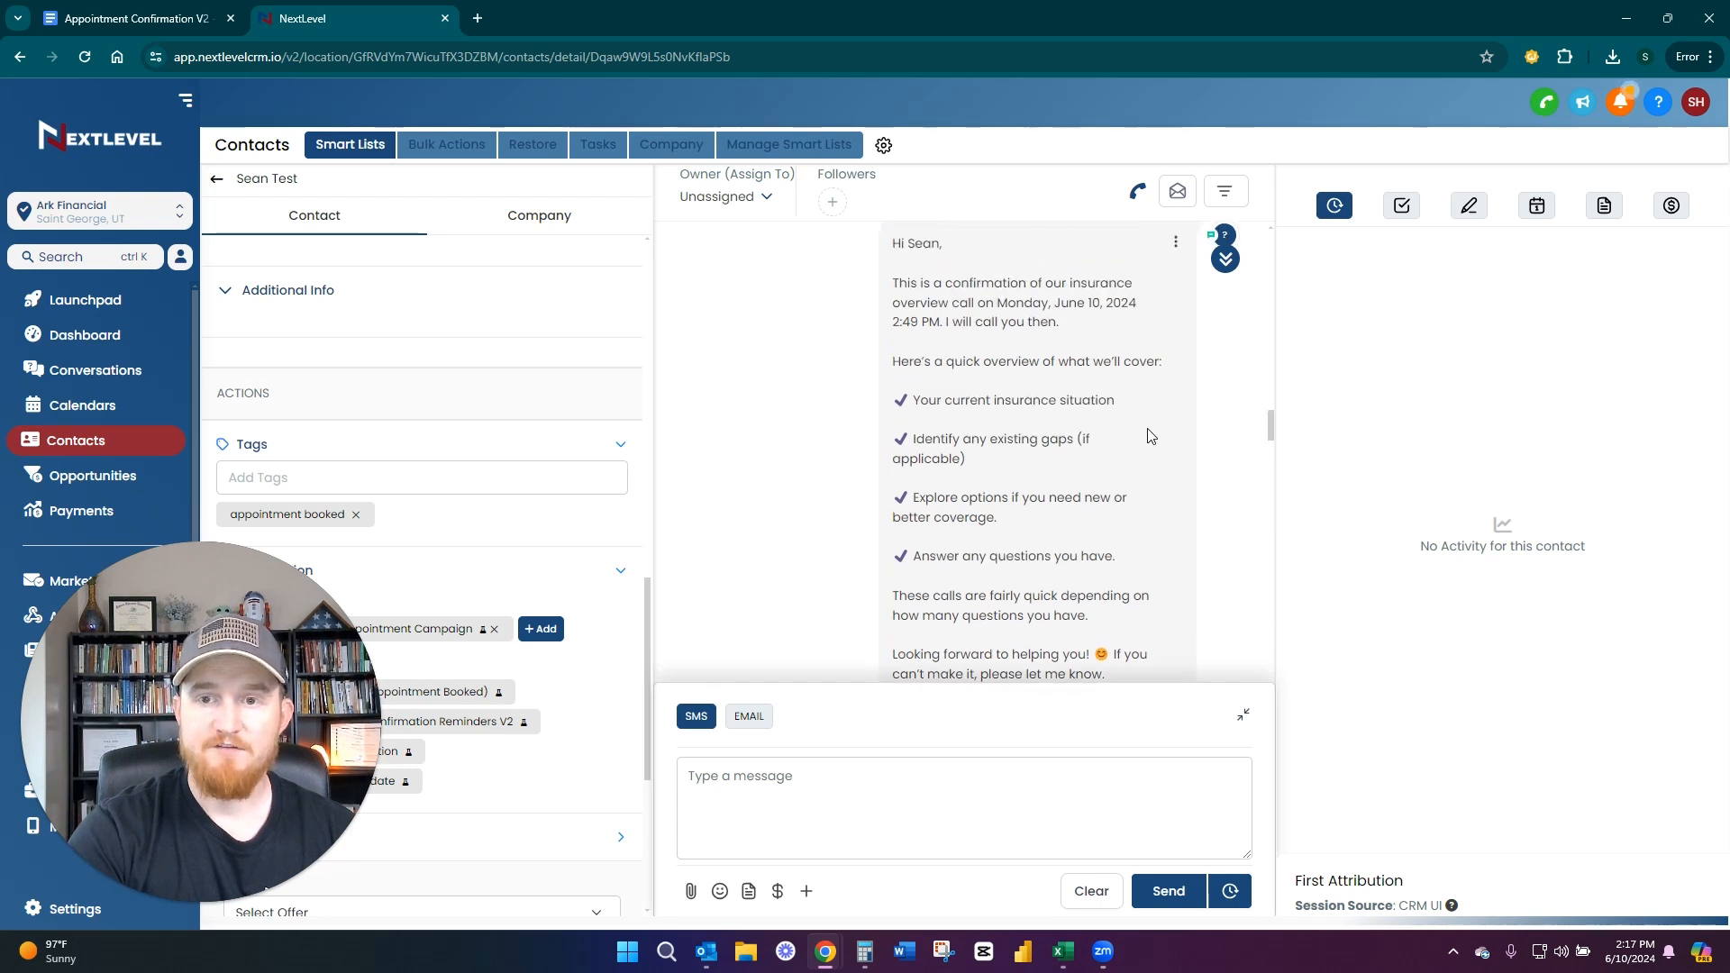
scroll(1093, 470, down, 2)
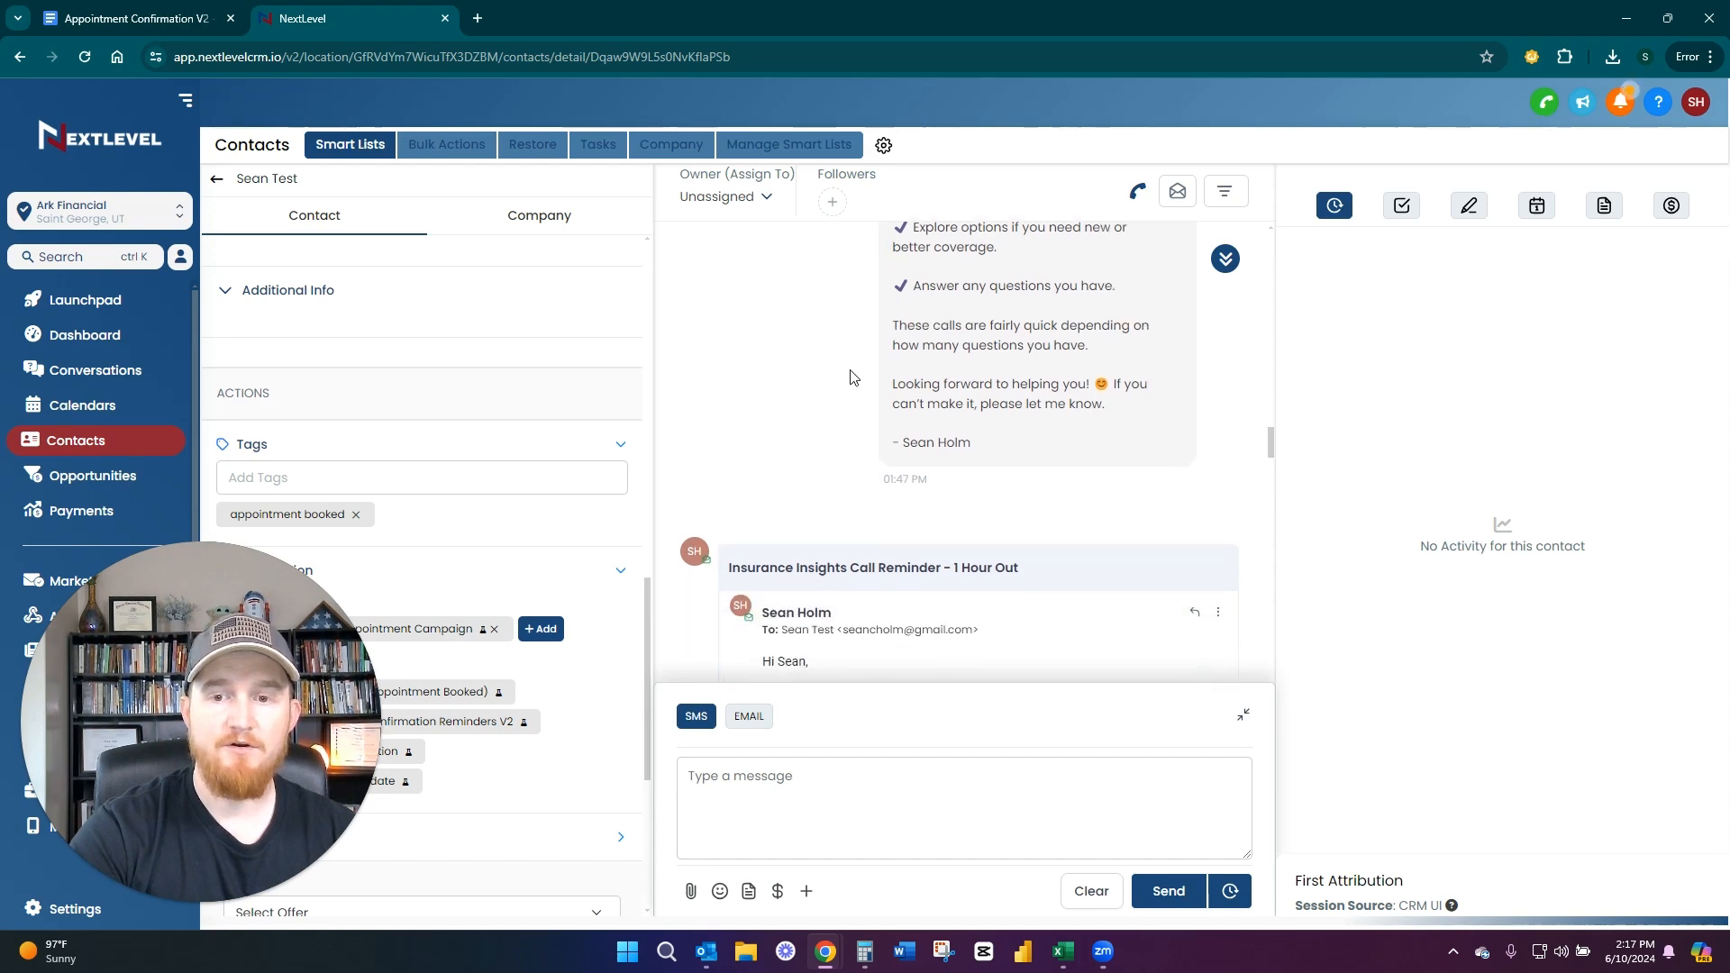
scroll(853, 377, up, 10)
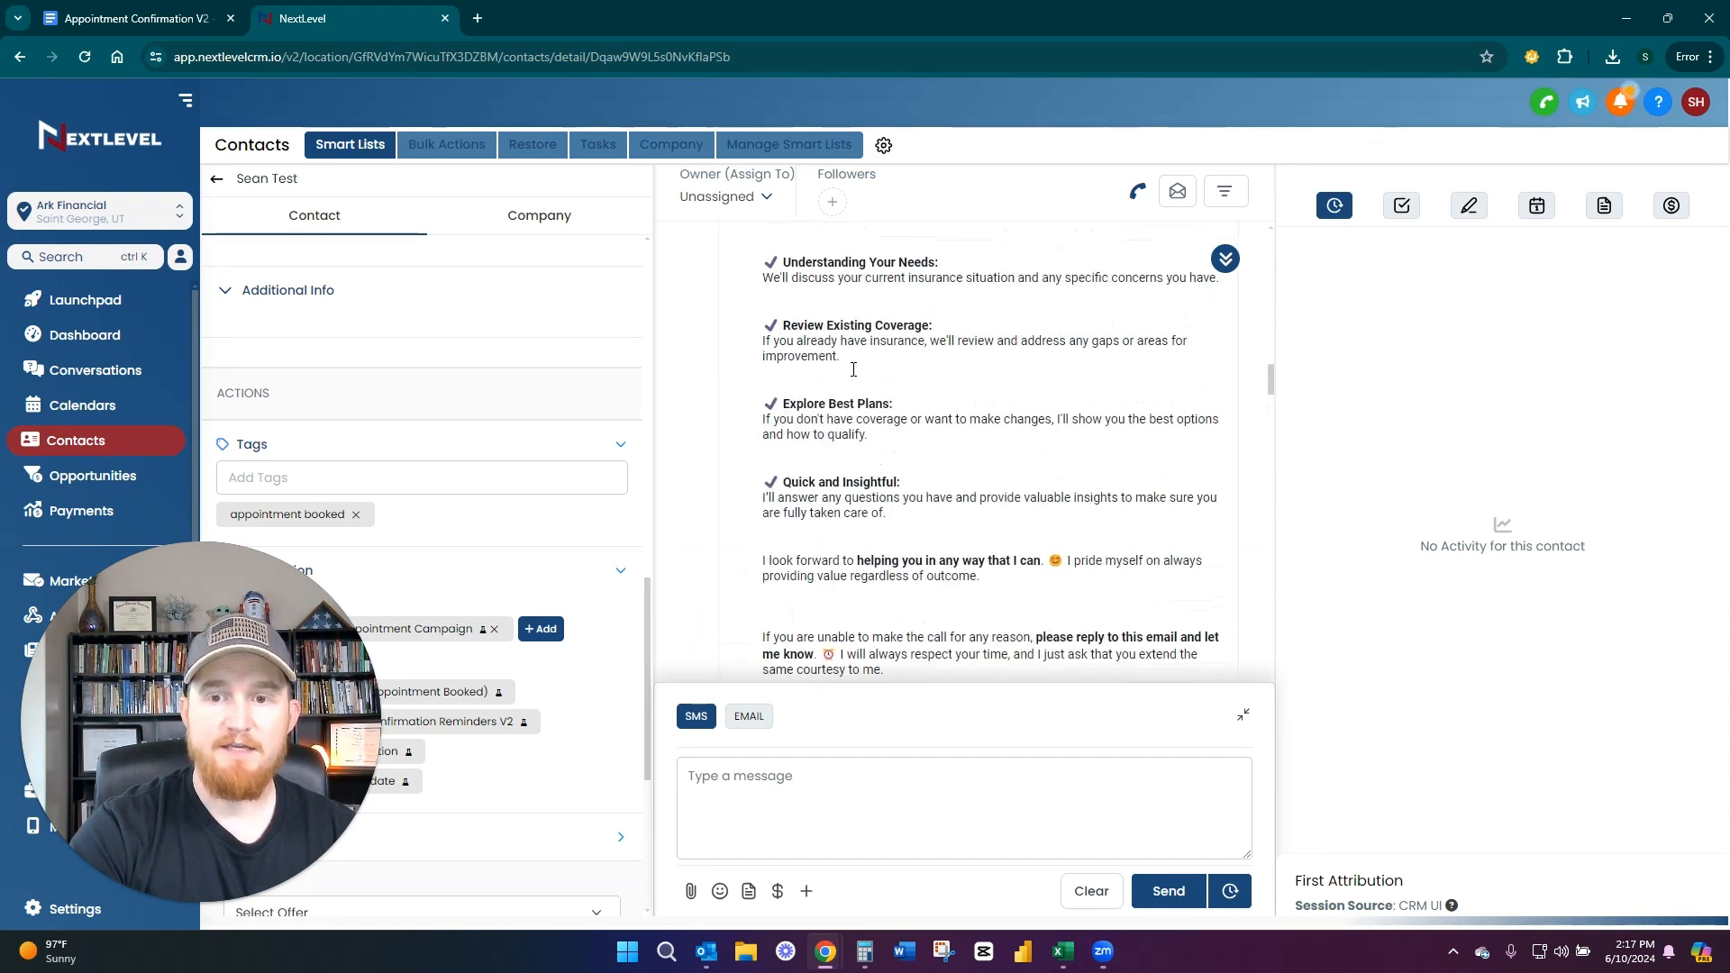
Read the day-before call reminder email from the call time through the expectations to the reschedule link
scroll(853, 370, up, 4)
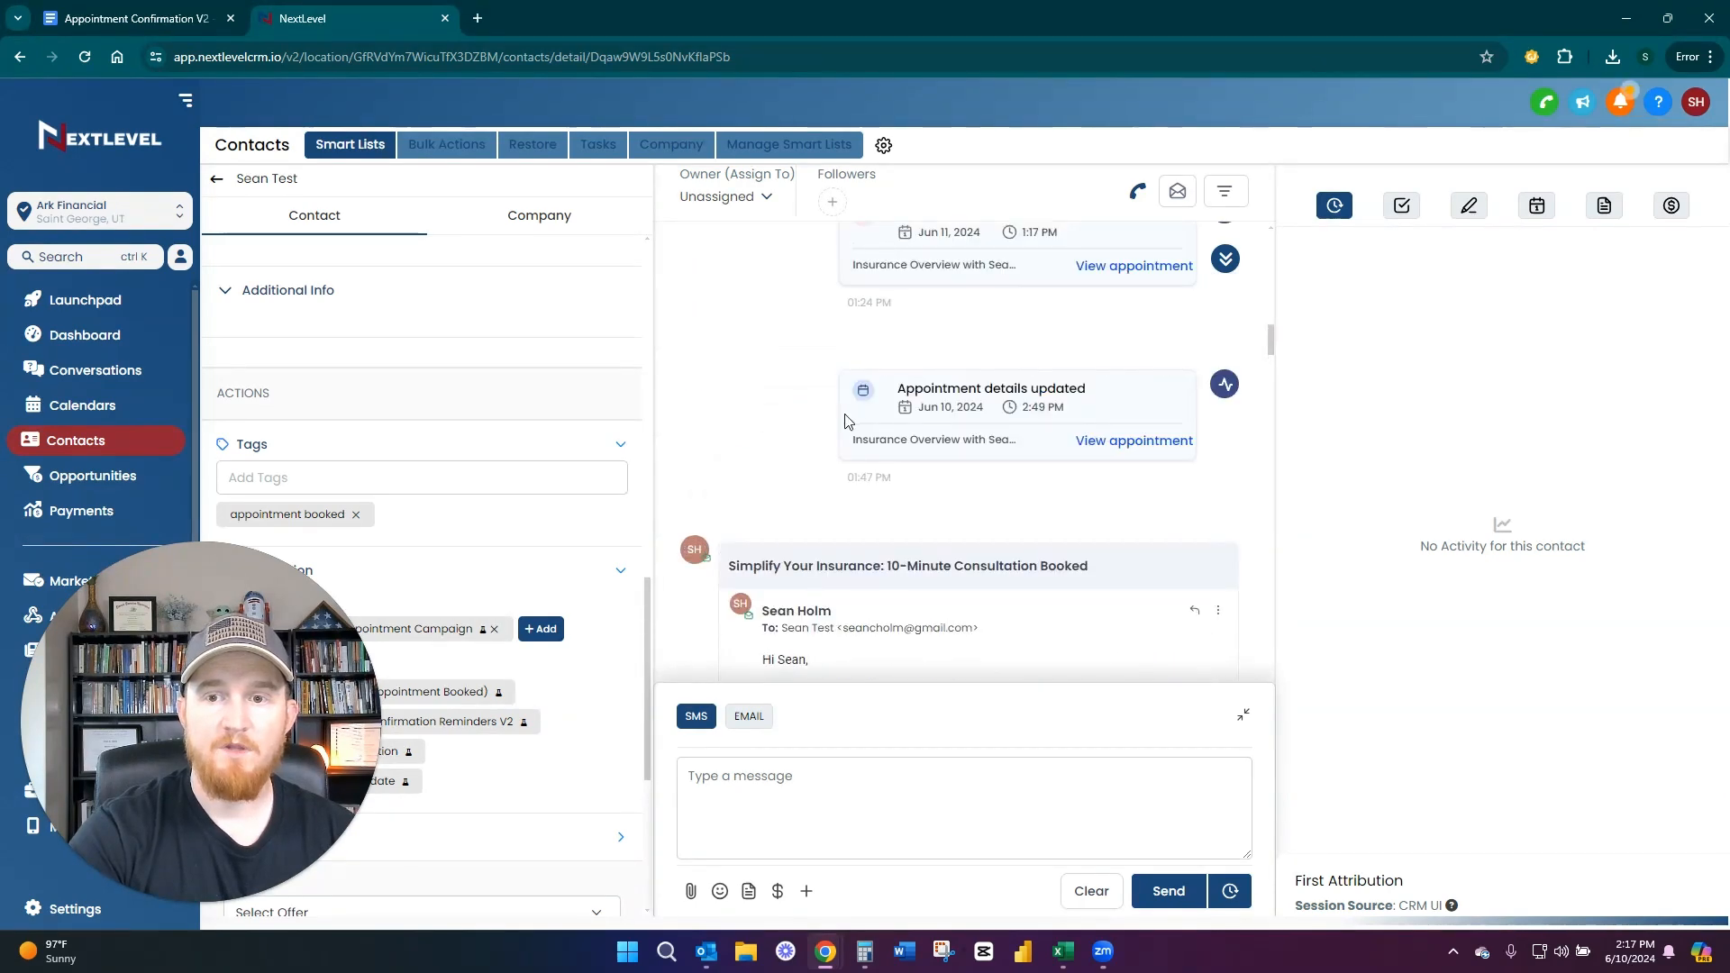
scroll(847, 417, down, 5)
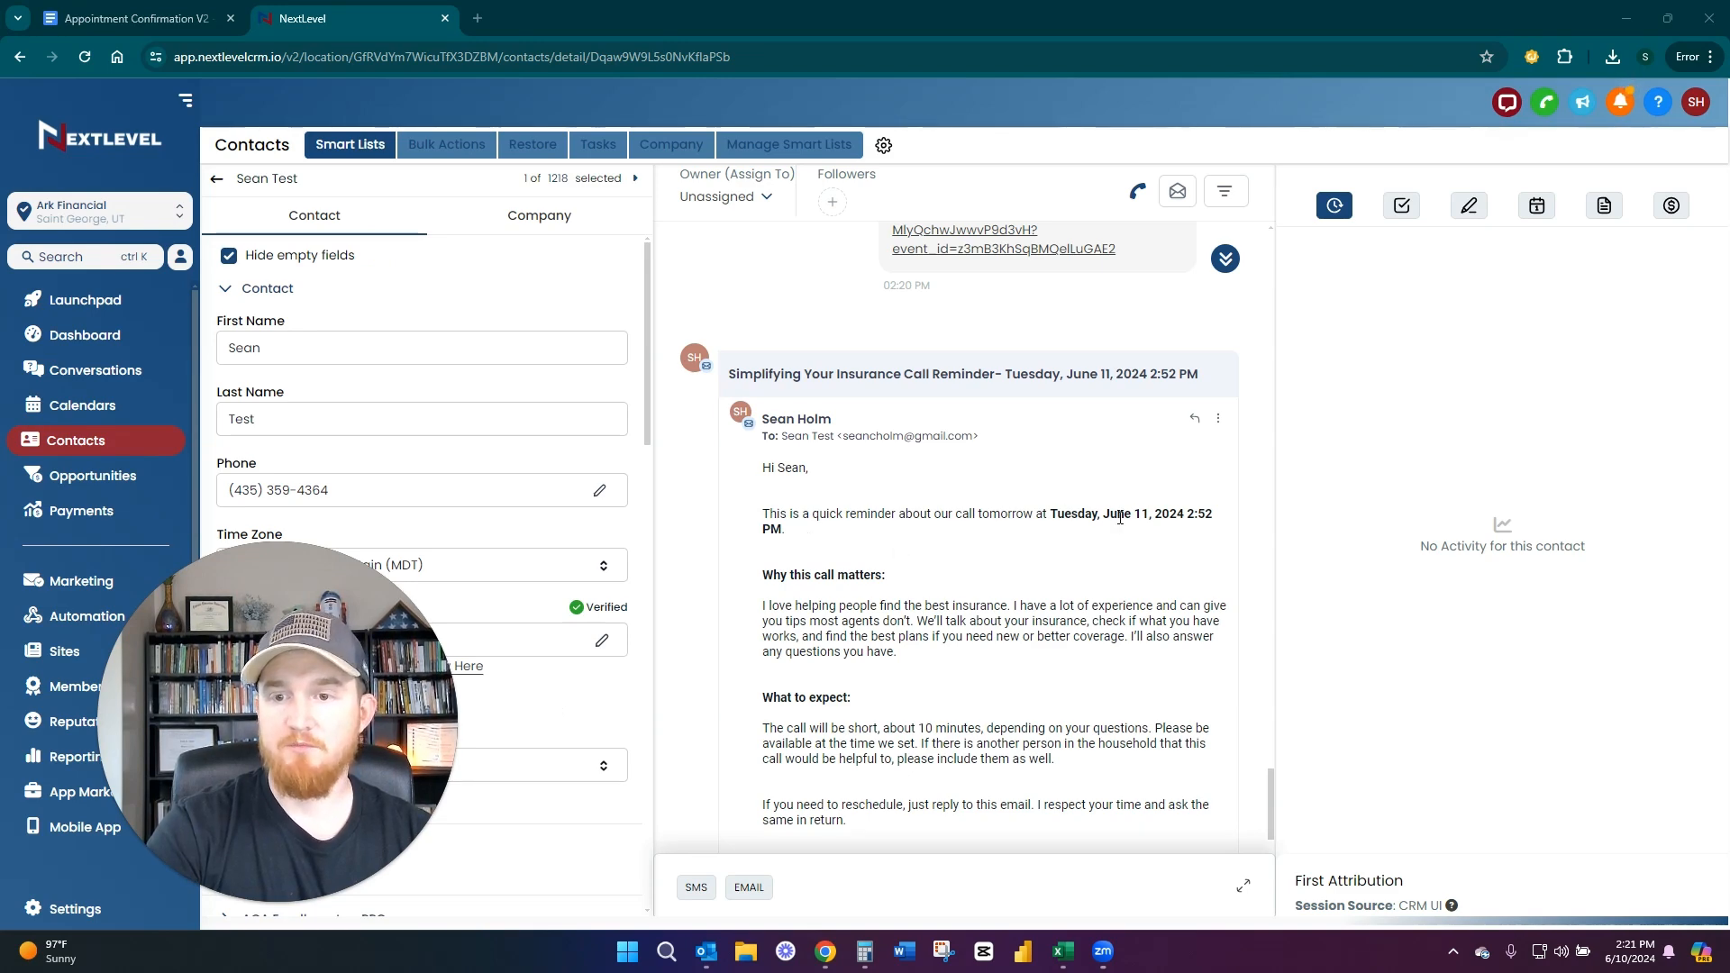
scroll(1231, 521, down, 1)
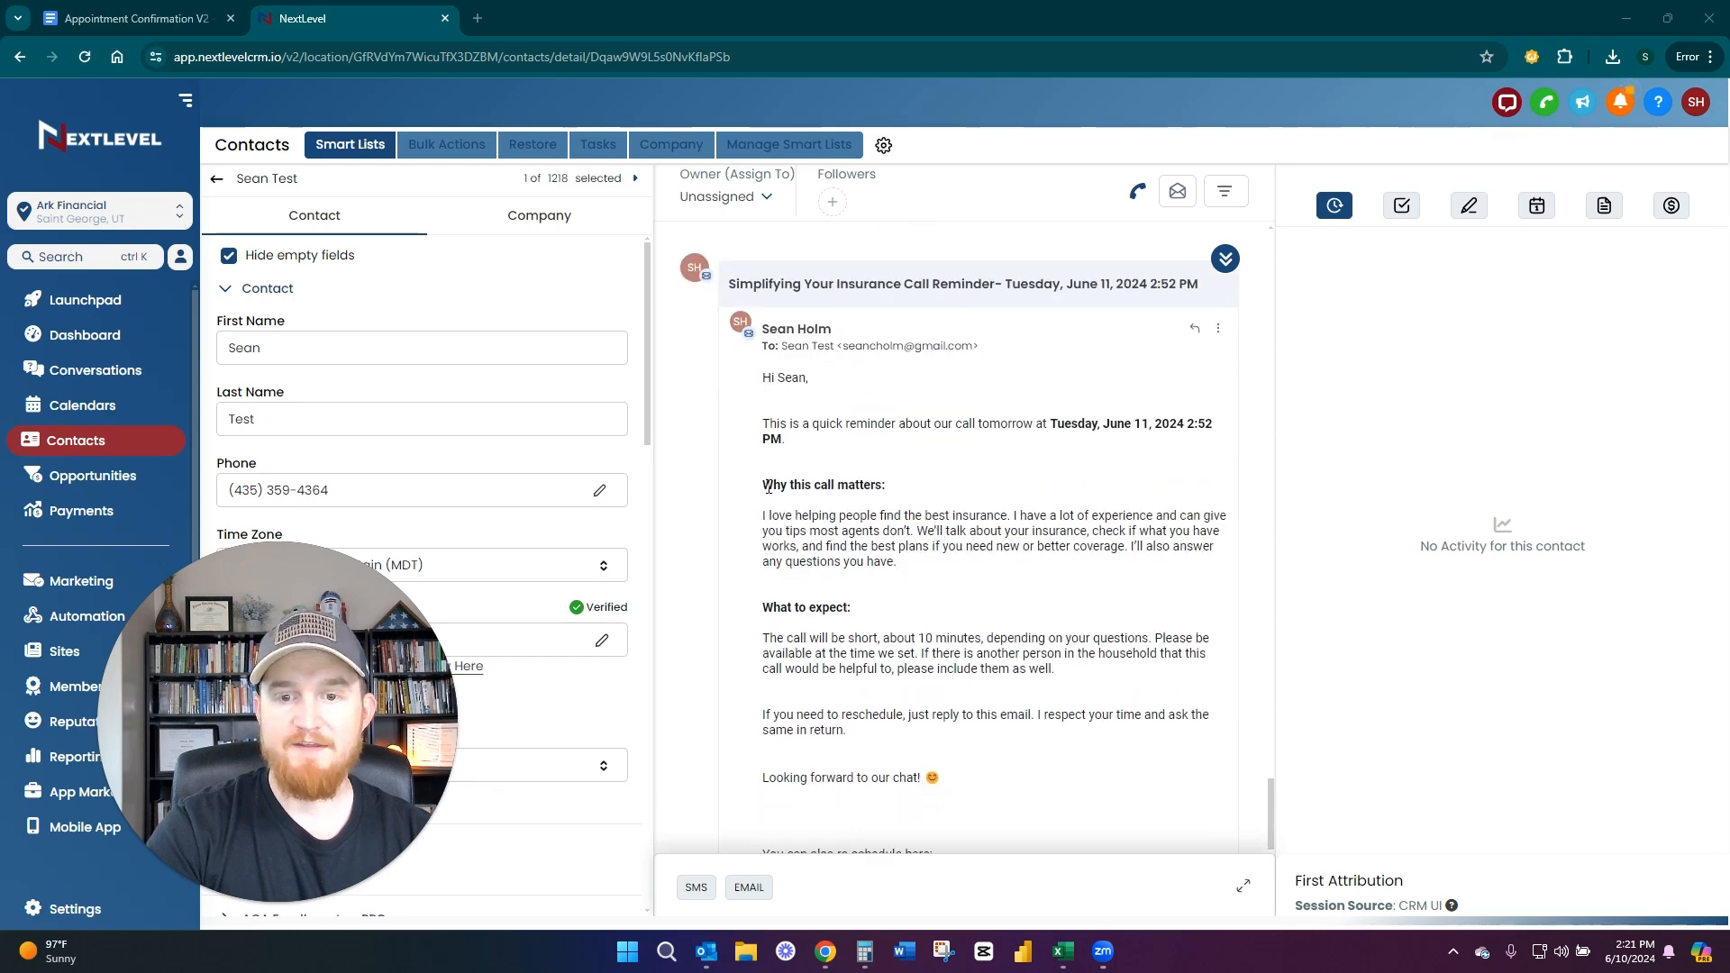
click(830, 487)
drag(912, 494, 930, 487)
click(962, 481)
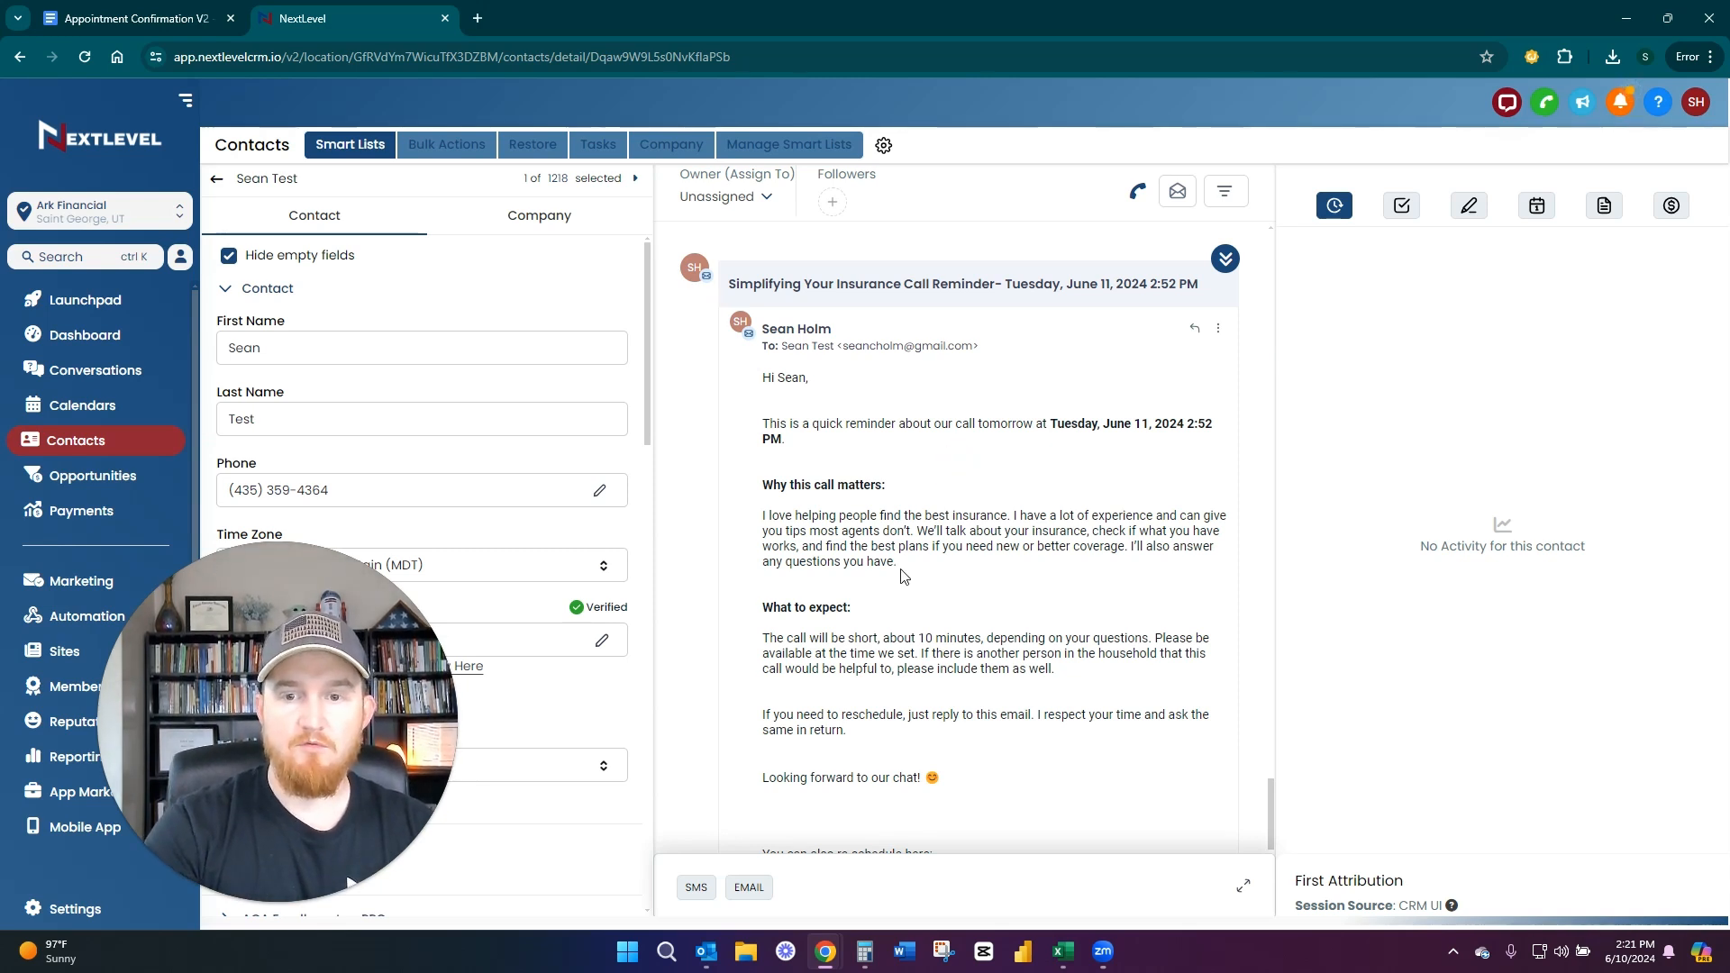
scroll(904, 576, down, 1)
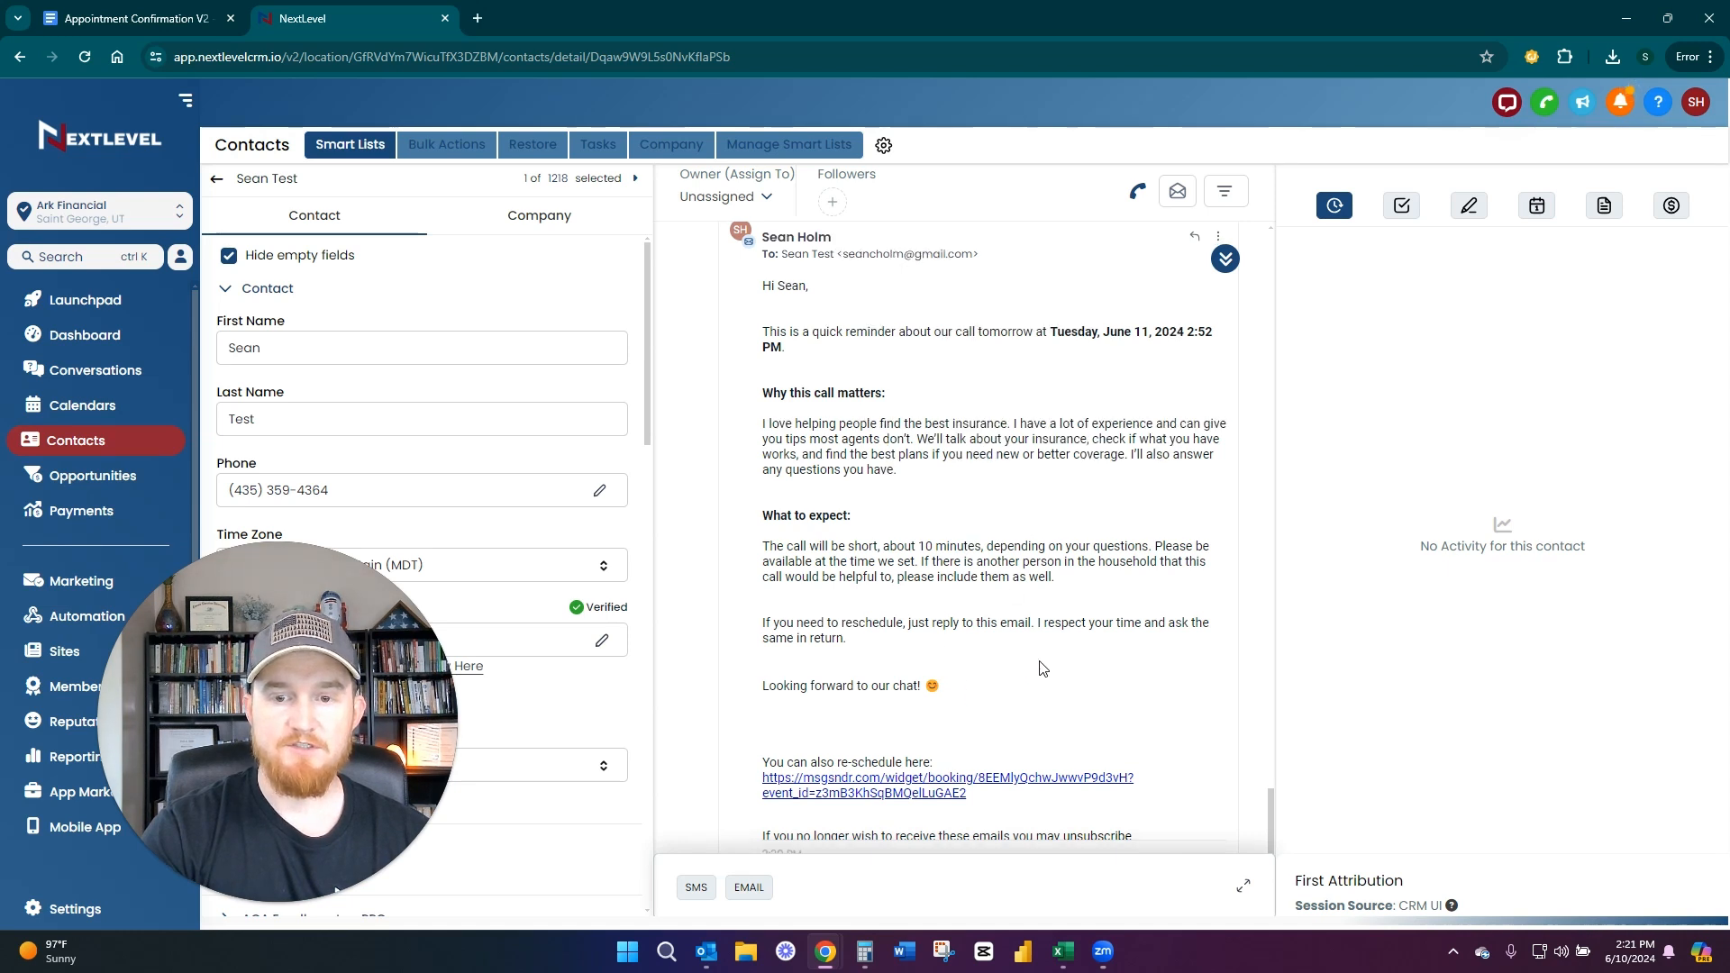
scroll(1045, 658, down, 1)
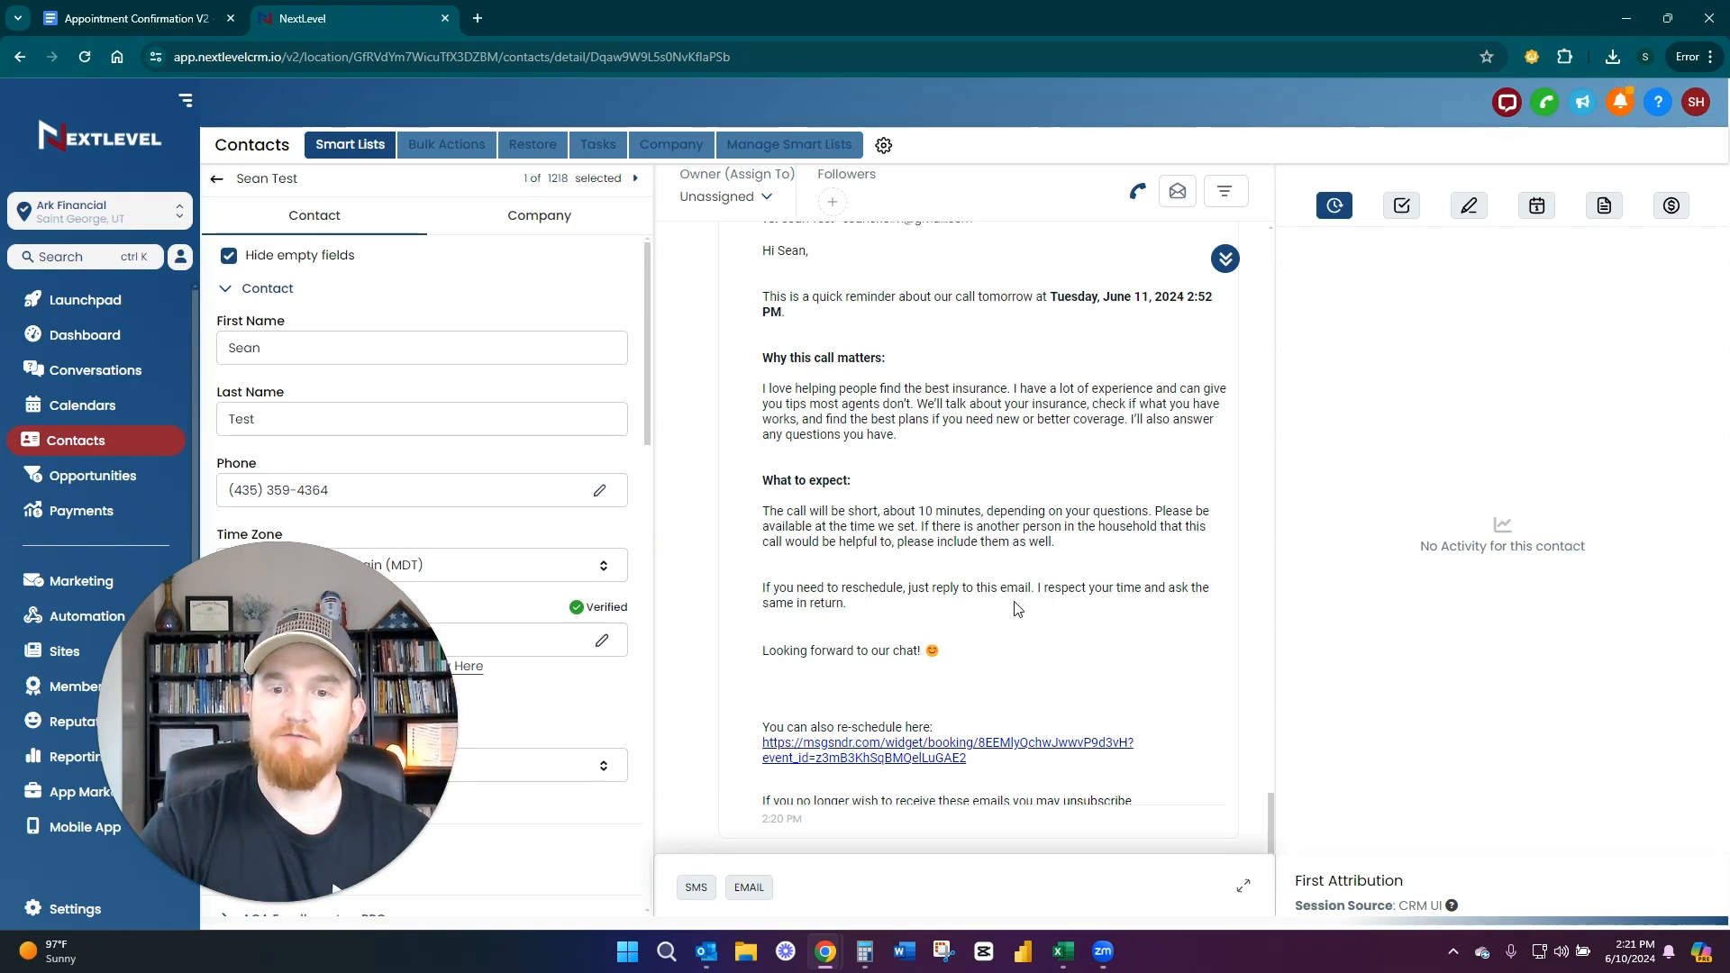
Read the courtesy reminder SMS about tomorrow's call, including the website mention and the reschedule link
scroll(1016, 606, up, 2)
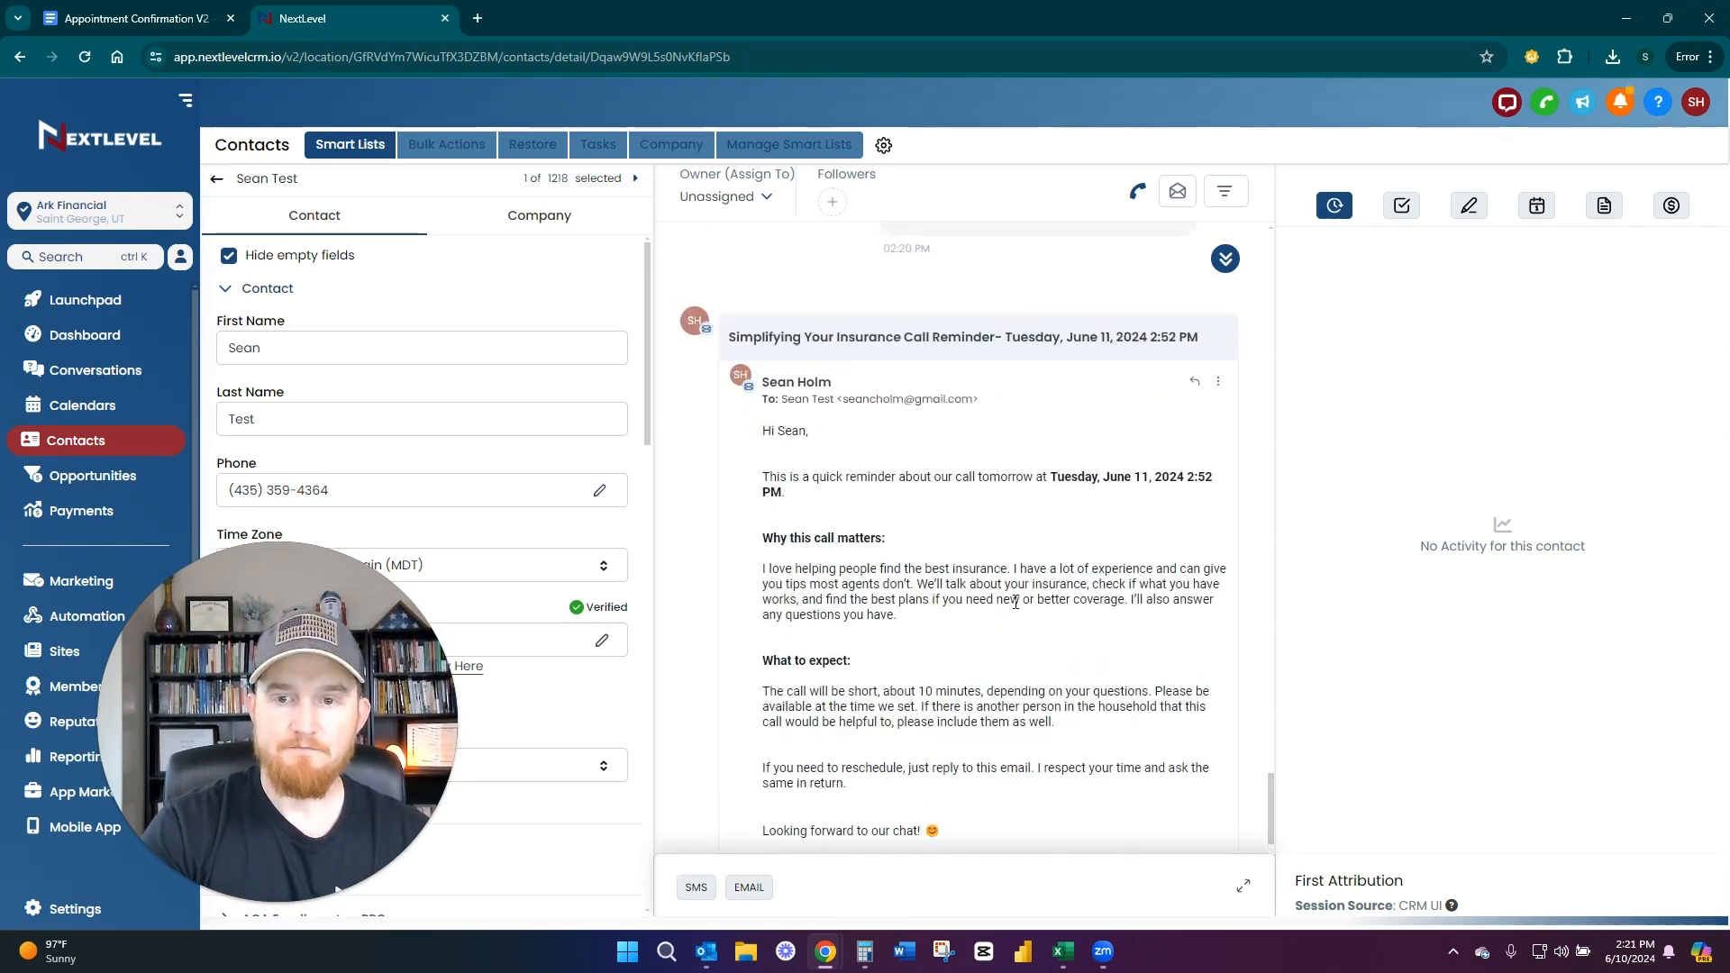
scroll(1016, 604, up, 4)
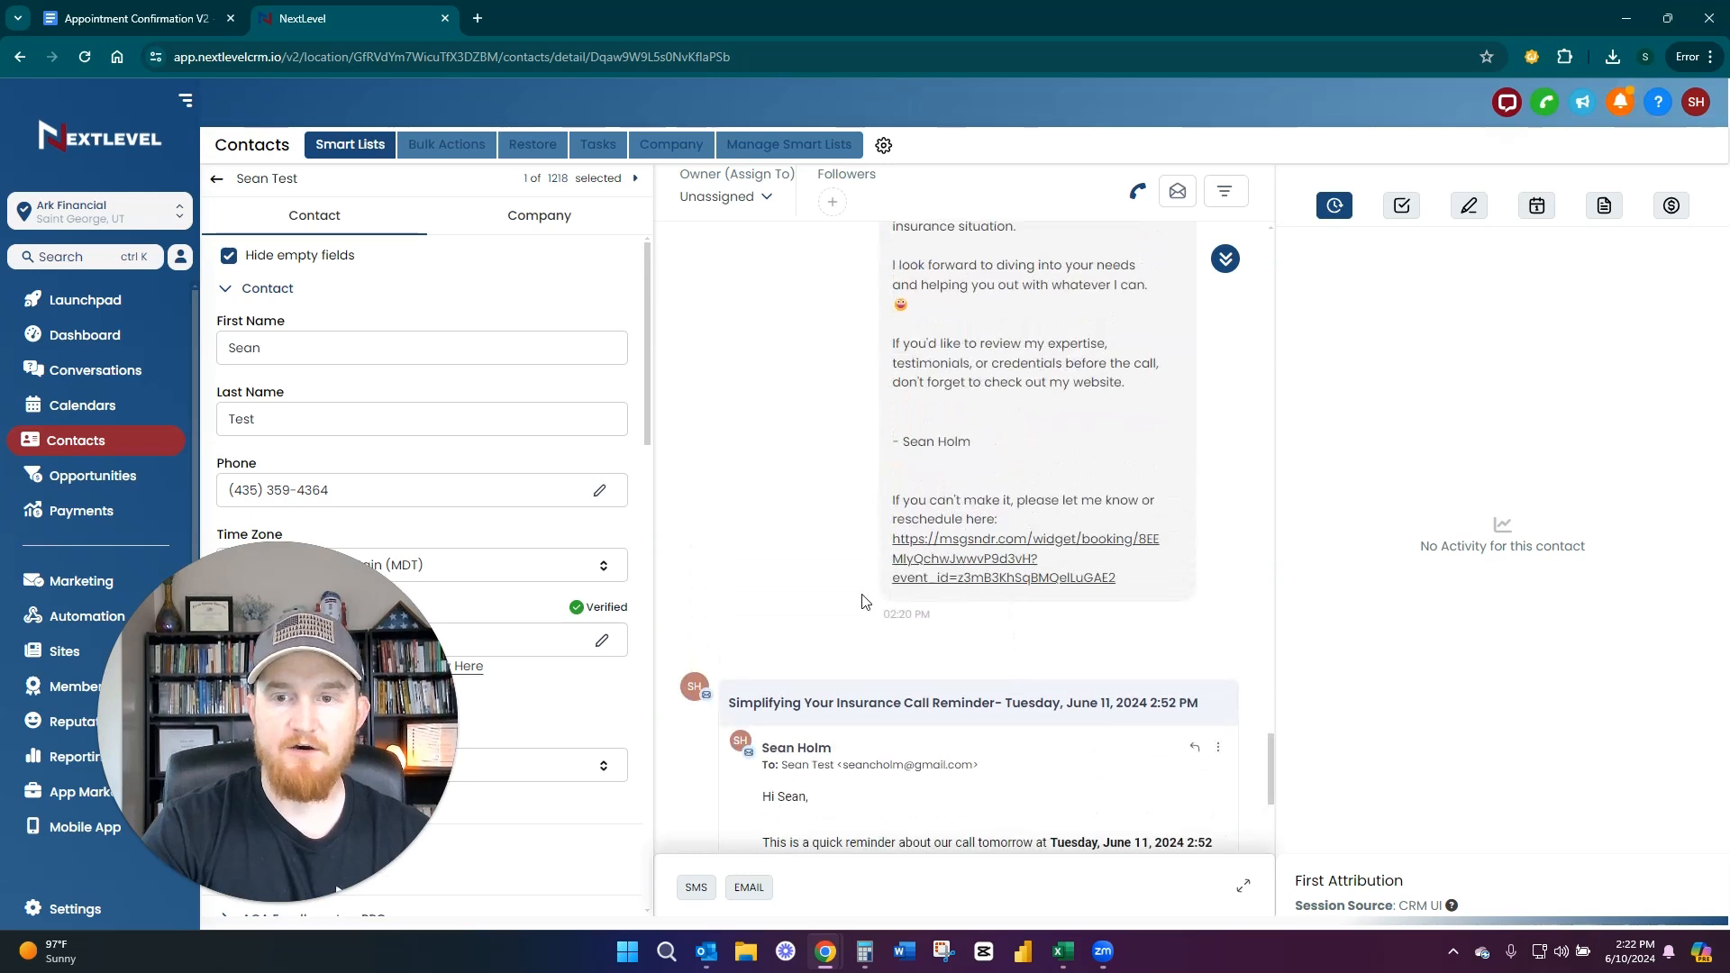
scroll(865, 599, up, 2)
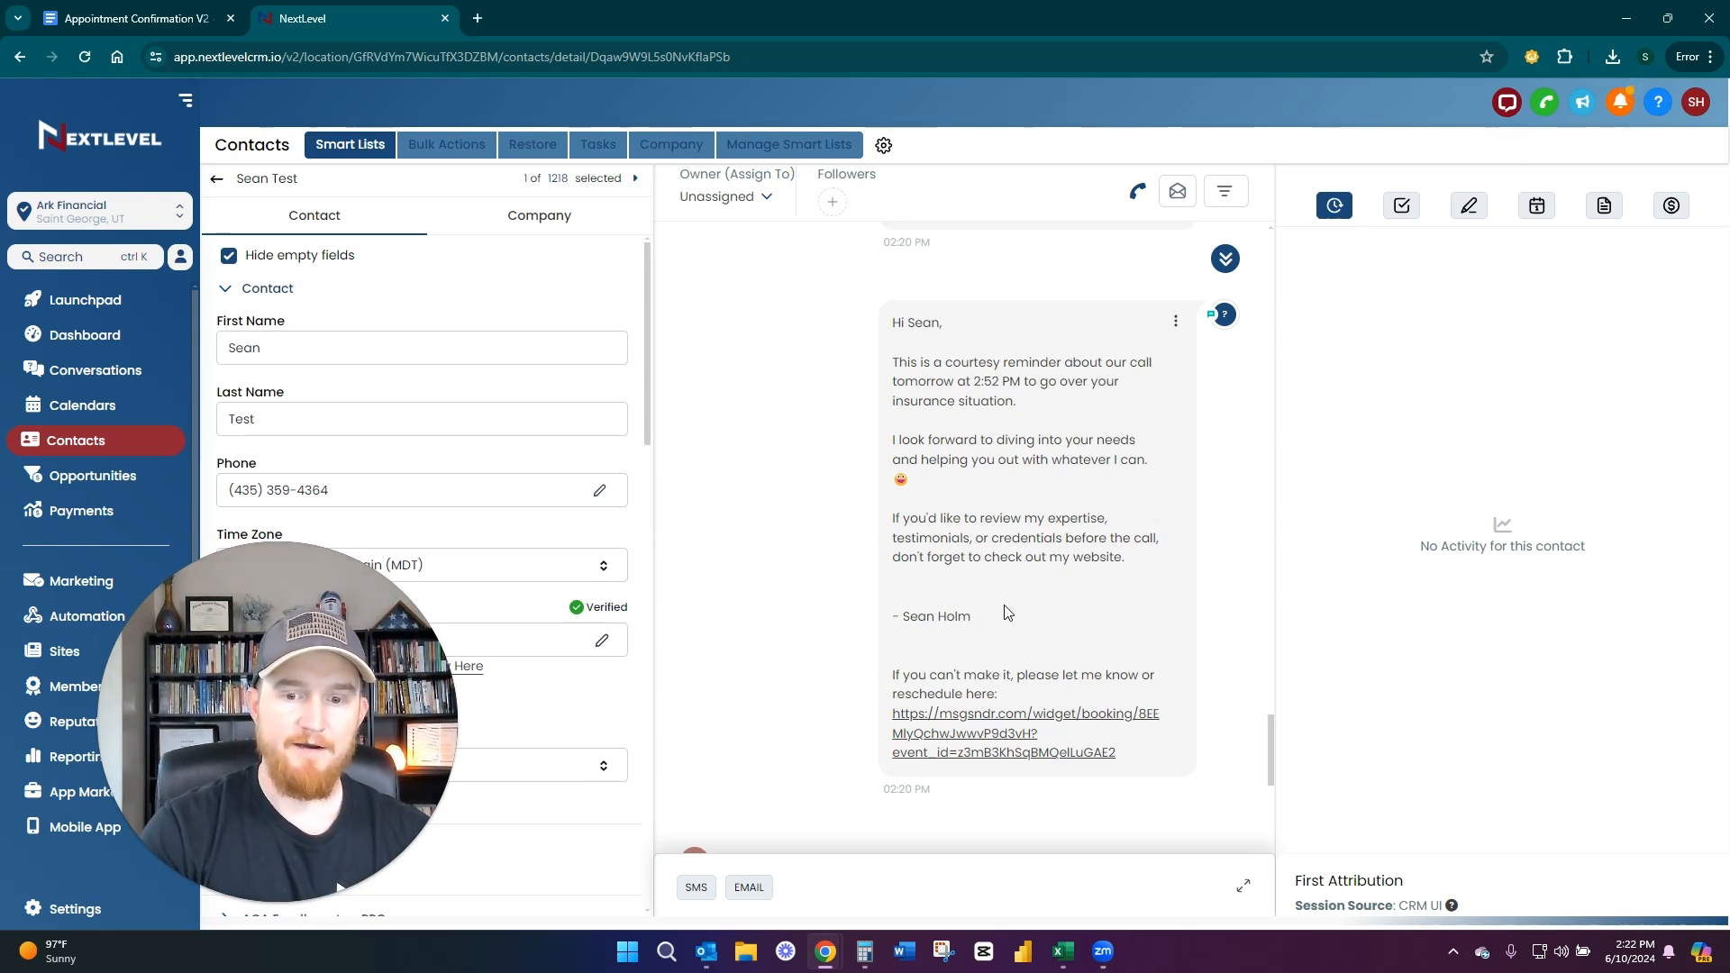
scroll(1014, 541, down, 3)
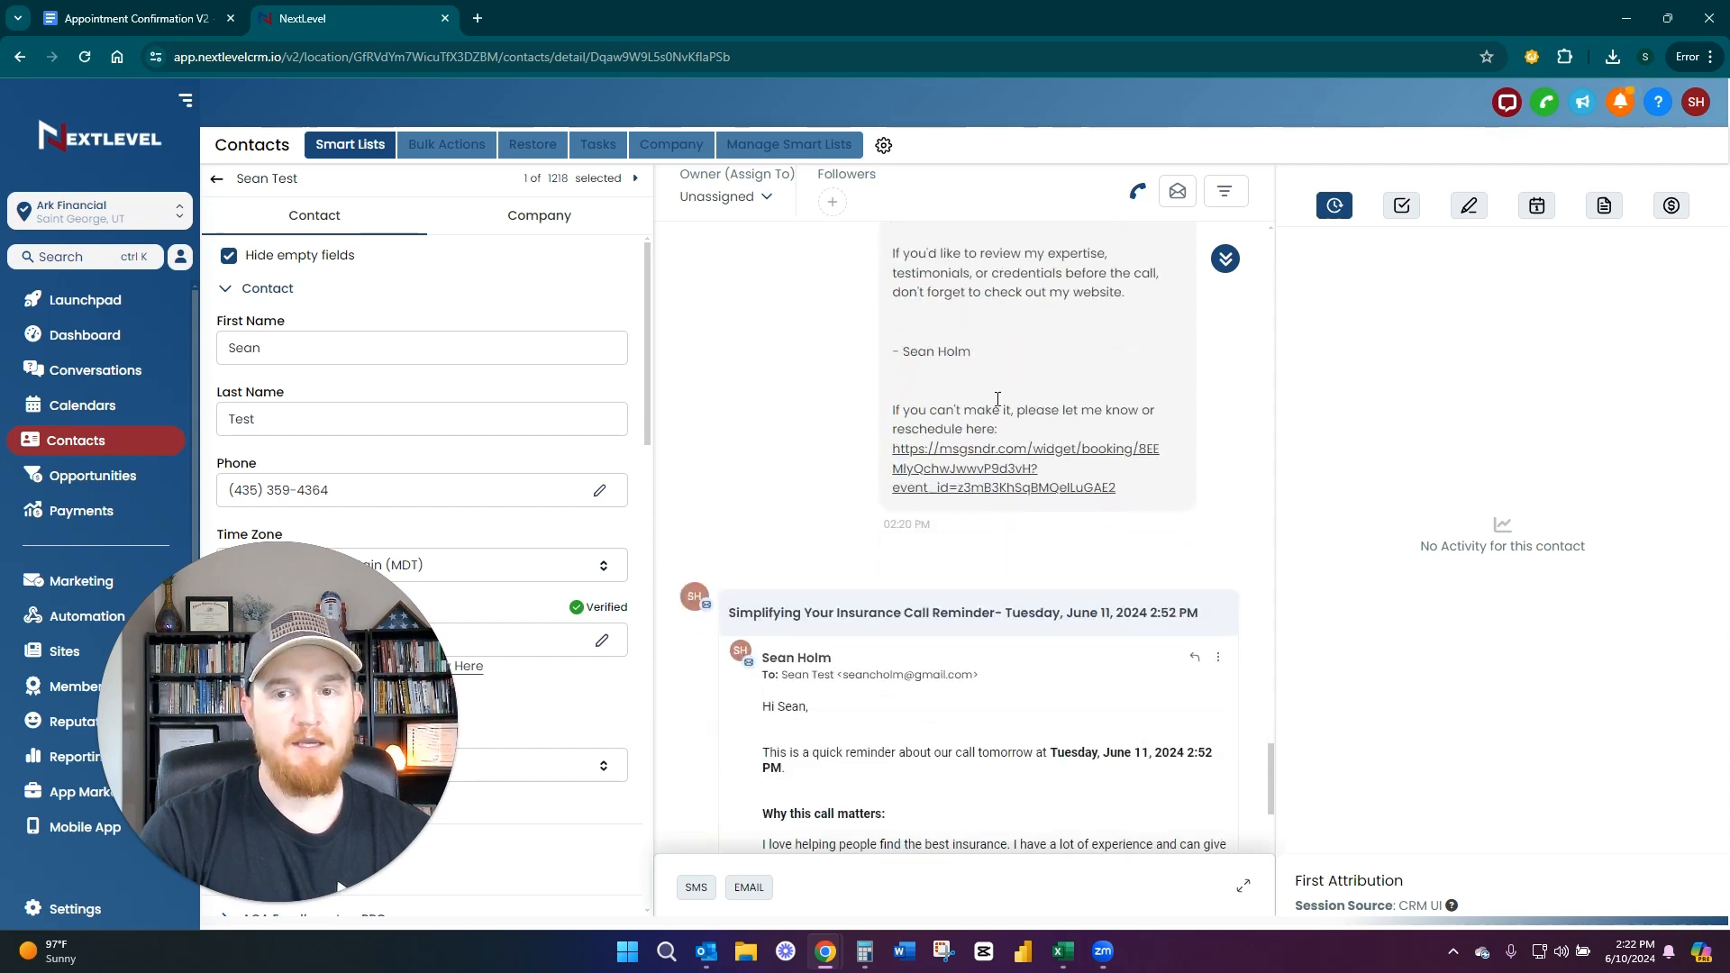
scroll(999, 400, up, 3)
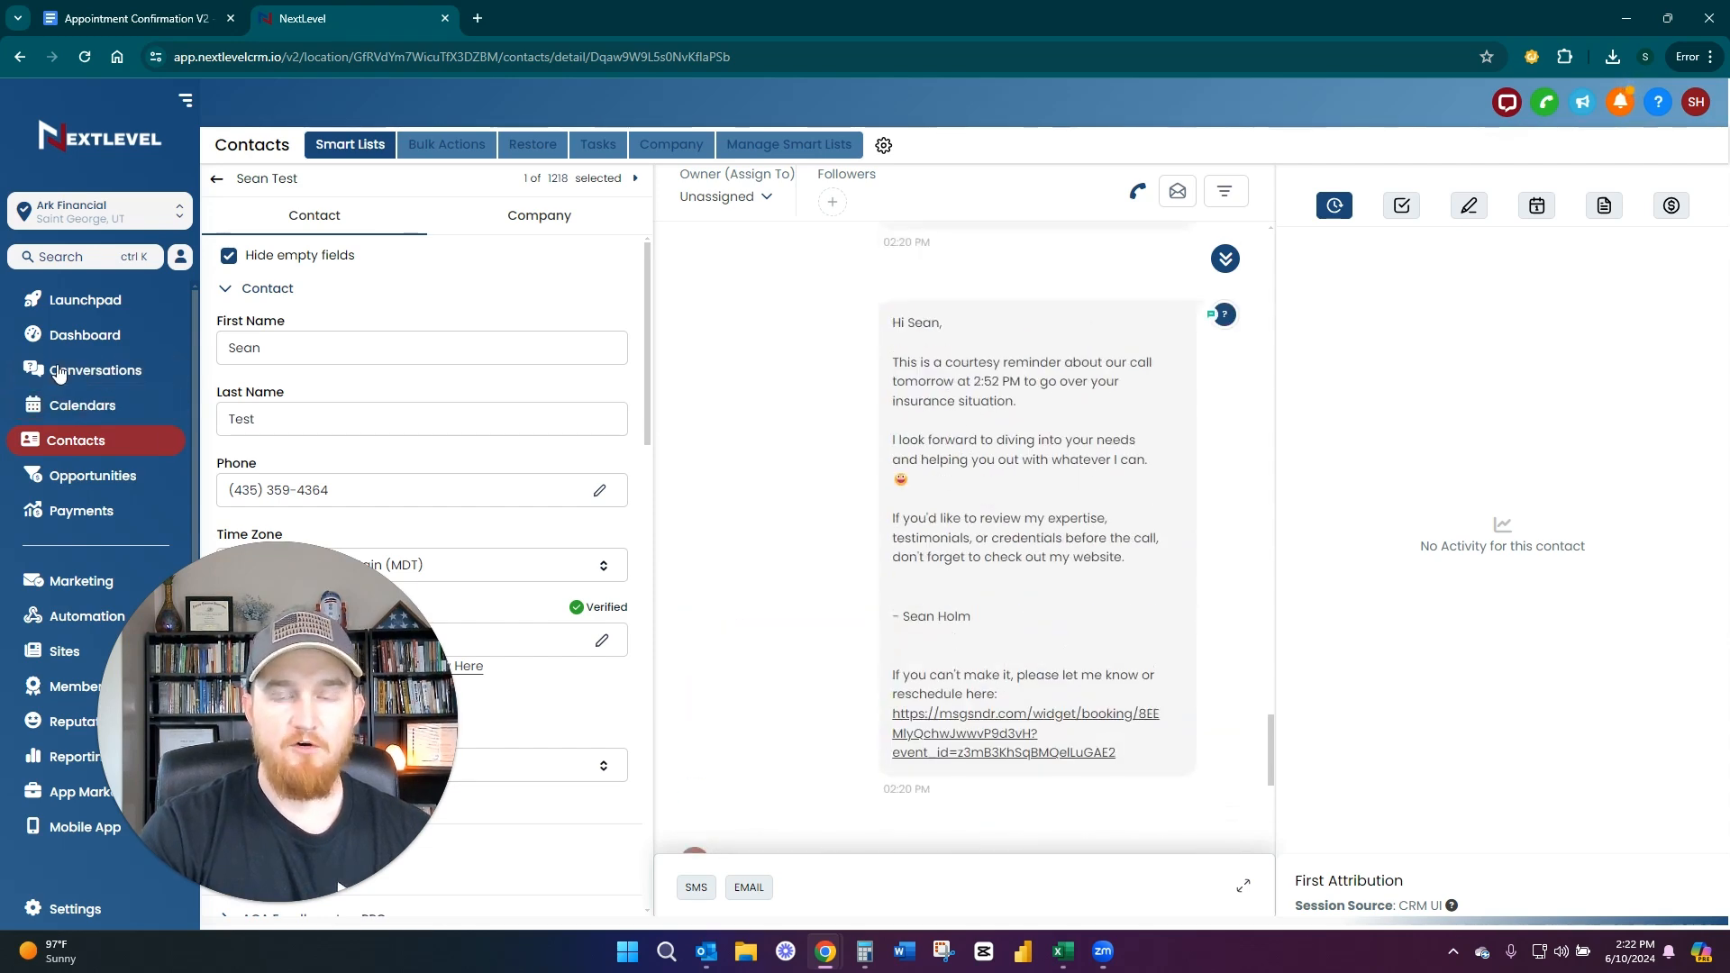
Open the "Insurance Insights Call Reminder - 1 Hour Out" email and highlight the sentence about the call's length
scroll(867, 522, up, 5)
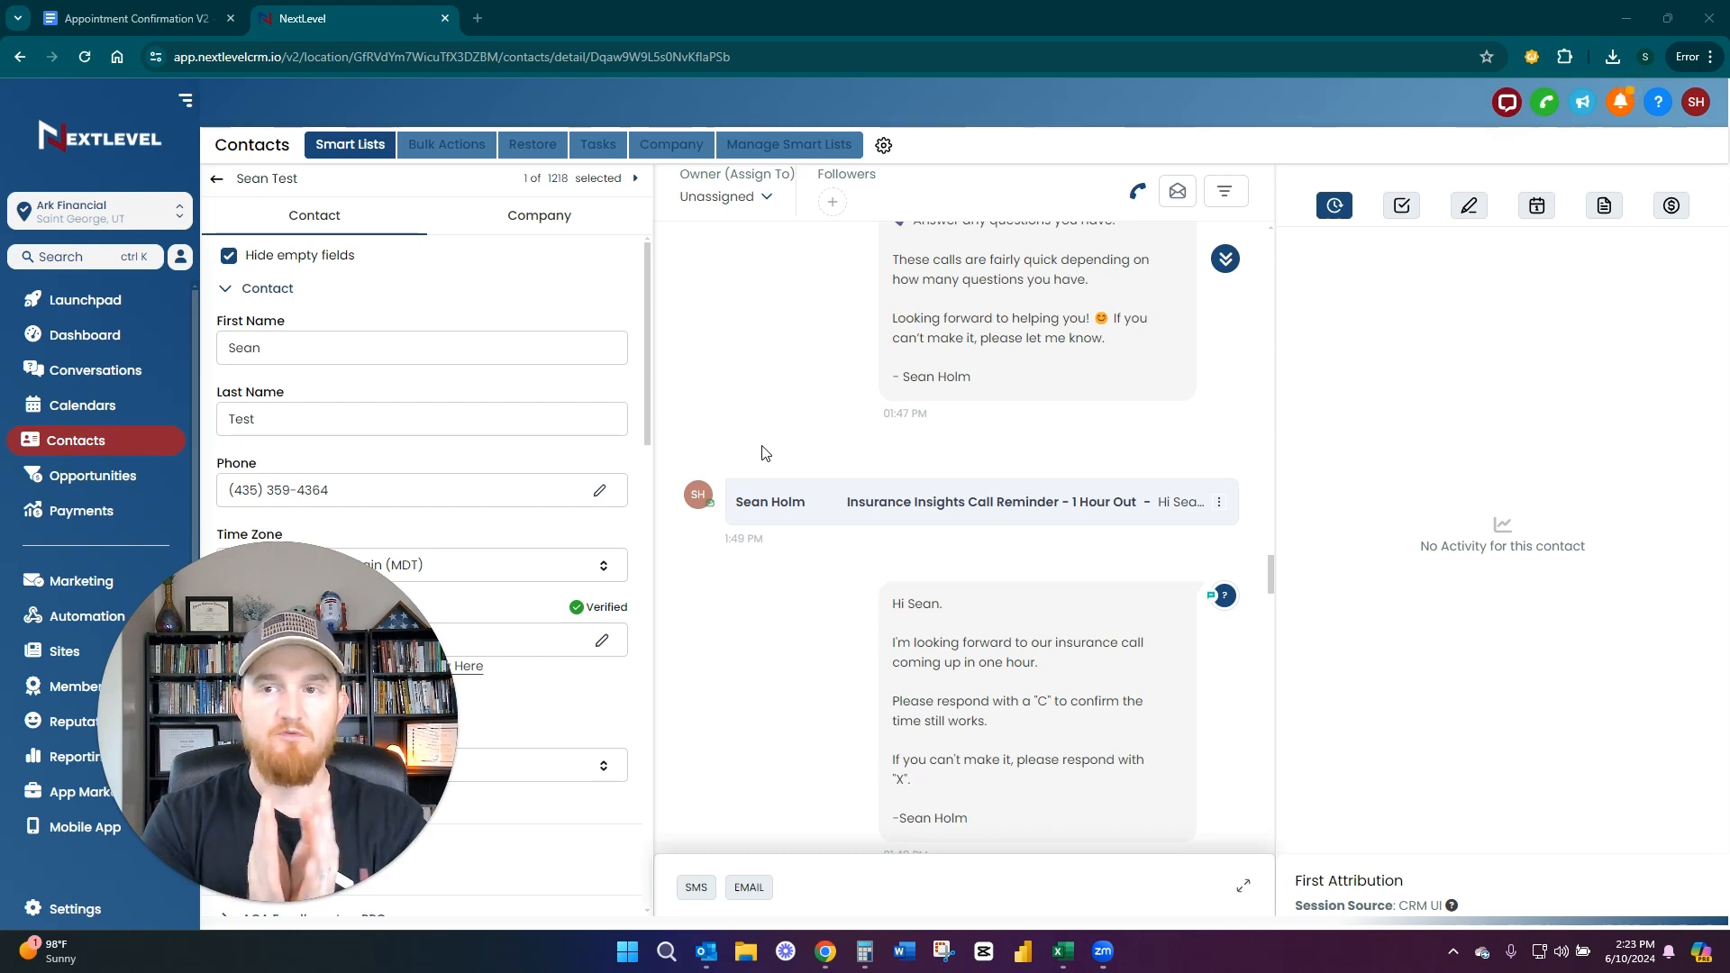
click(937, 511)
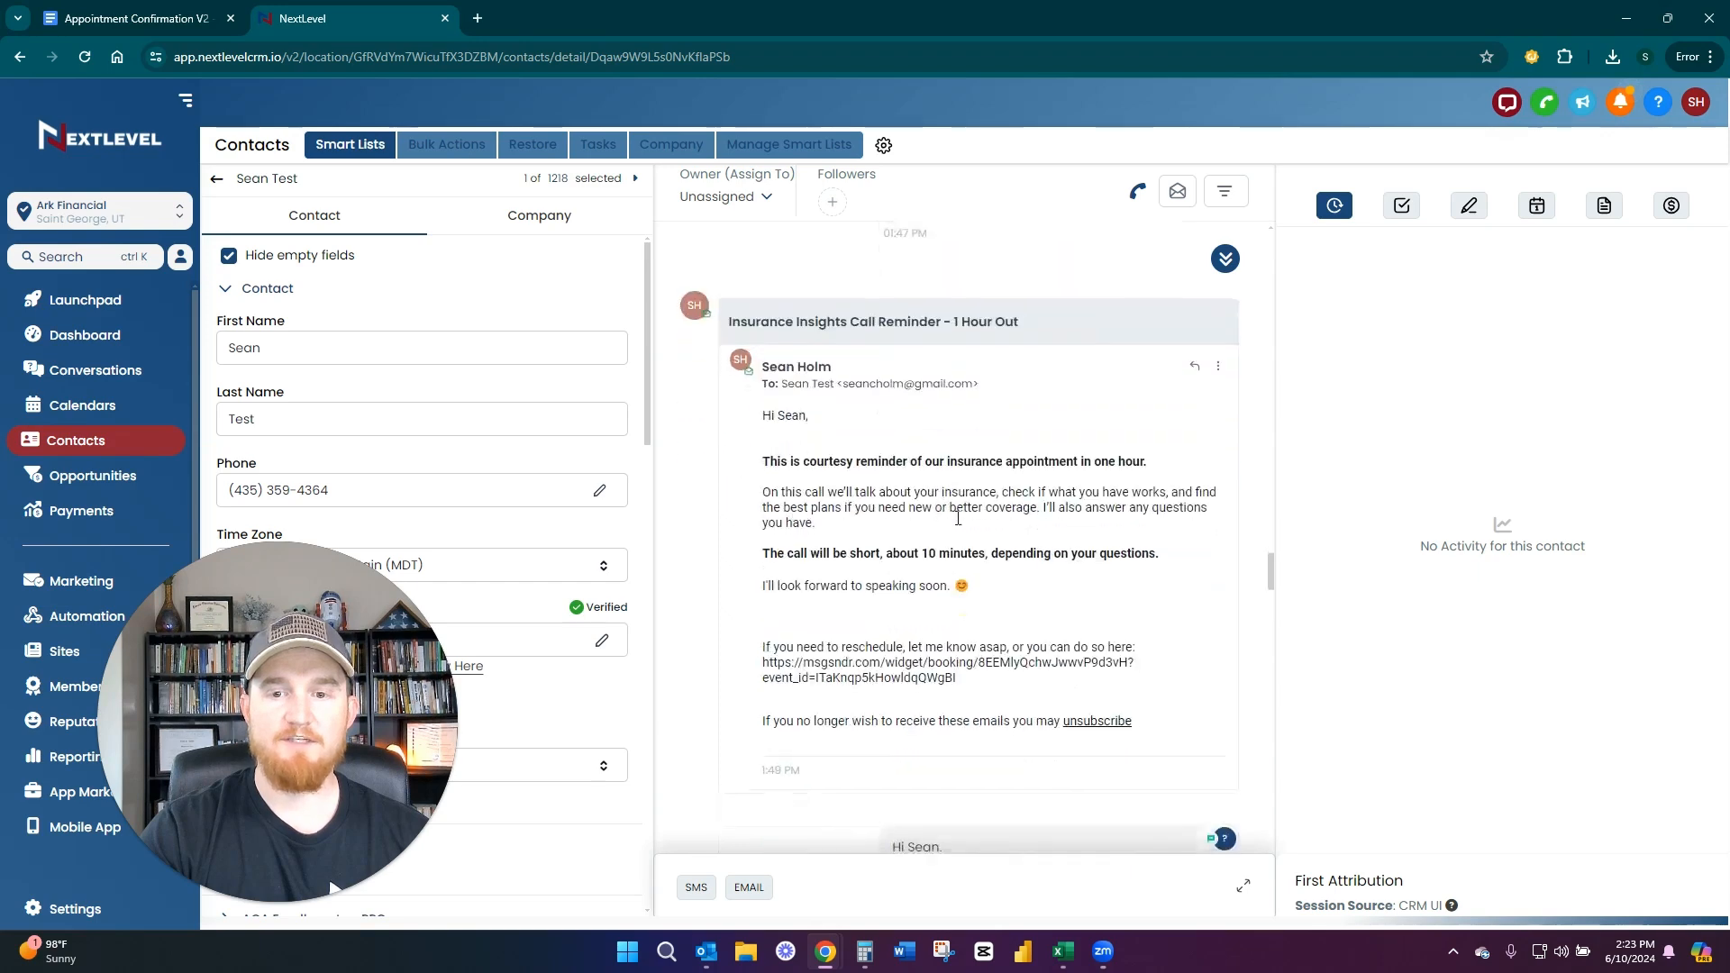
scroll(983, 531, down, 1)
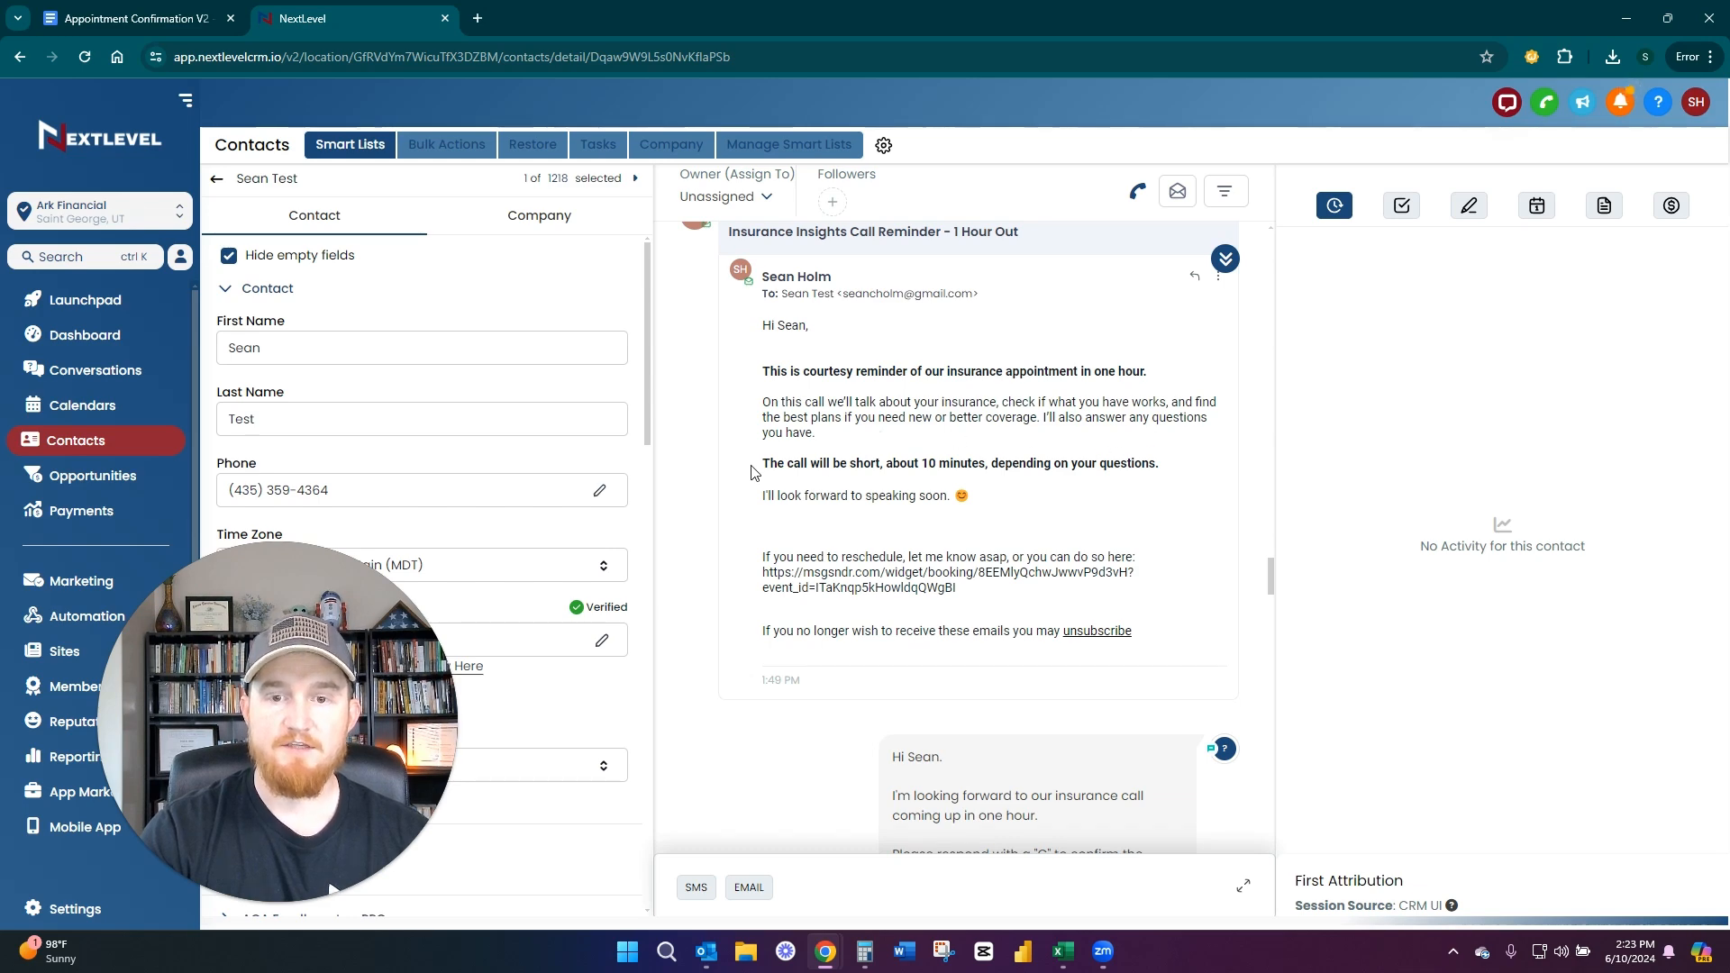
drag(753, 465, 1102, 462)
click(1102, 463)
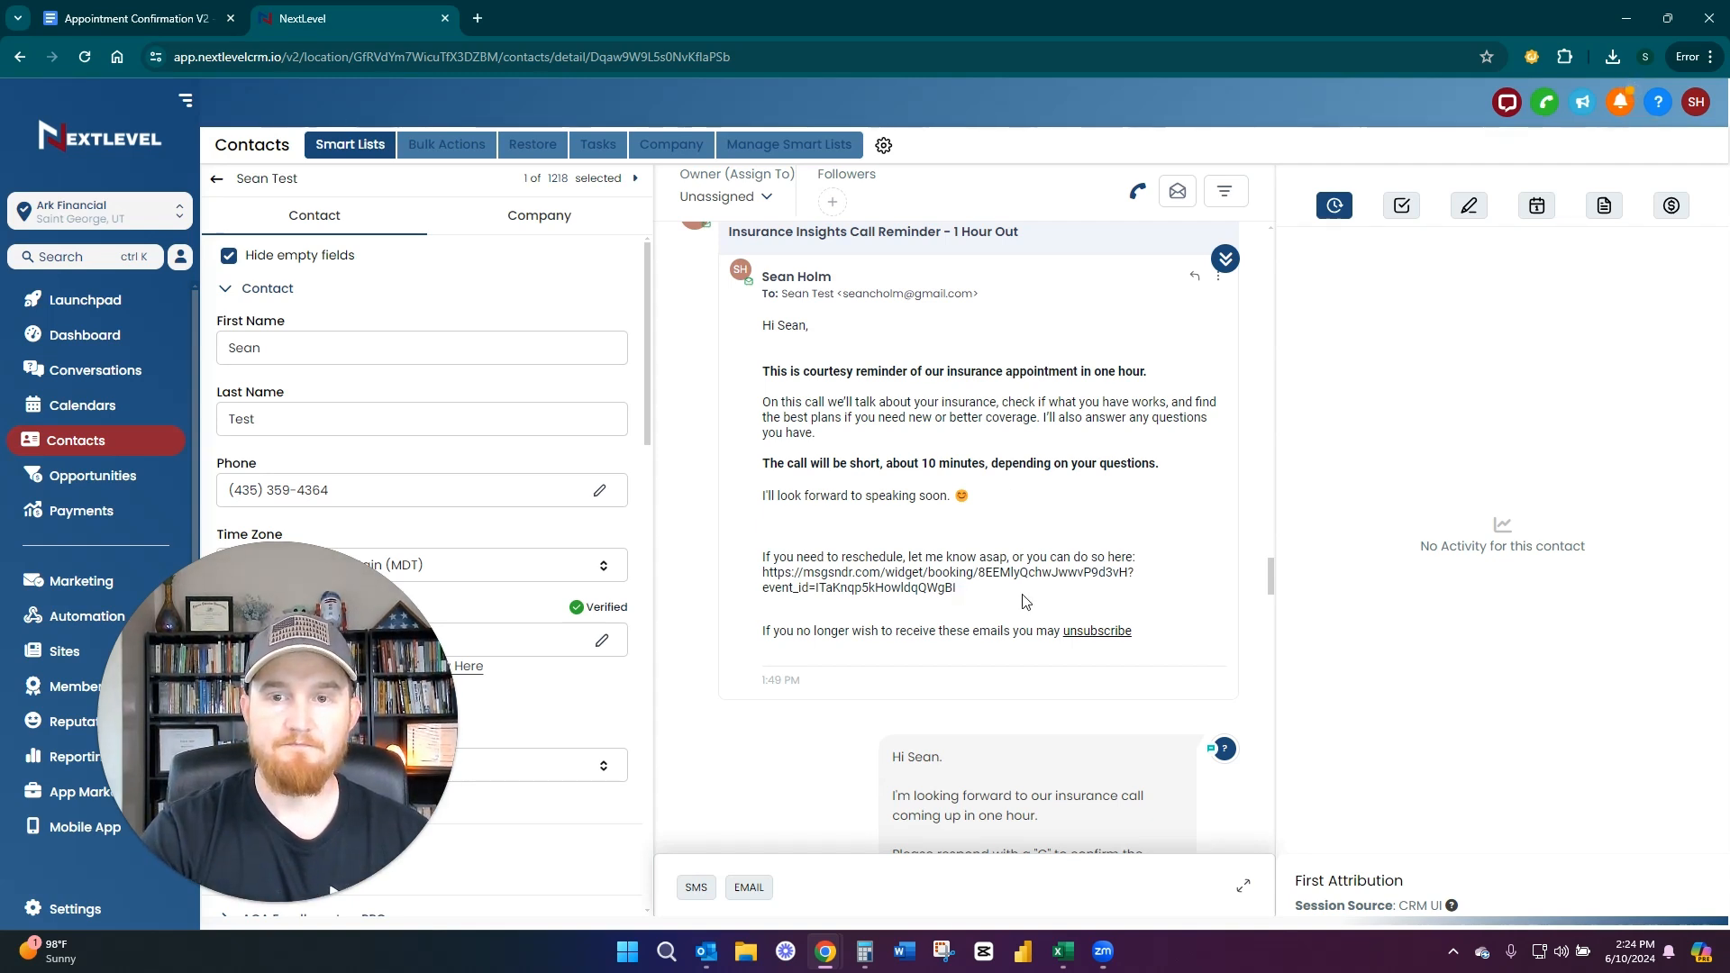
Read the one-hour SMS reminder with its "C" reply and highlight the automatic thank-you for confirming
scroll(1022, 596, down, 3)
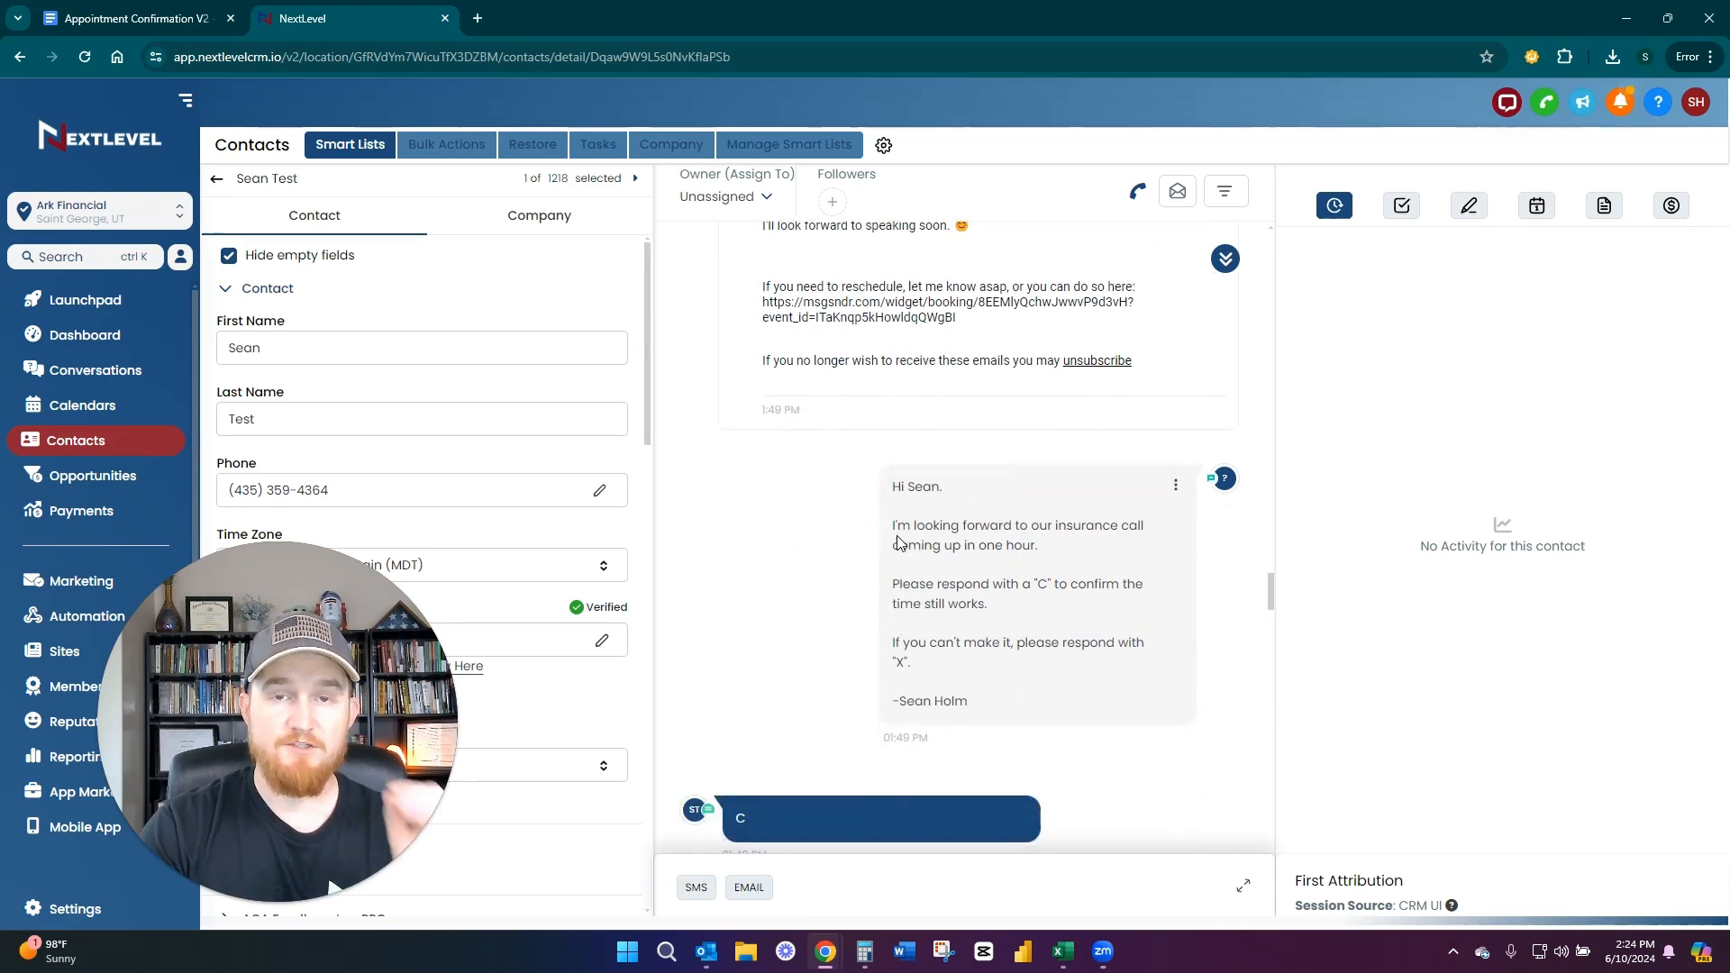
scroll(898, 540, up, 1)
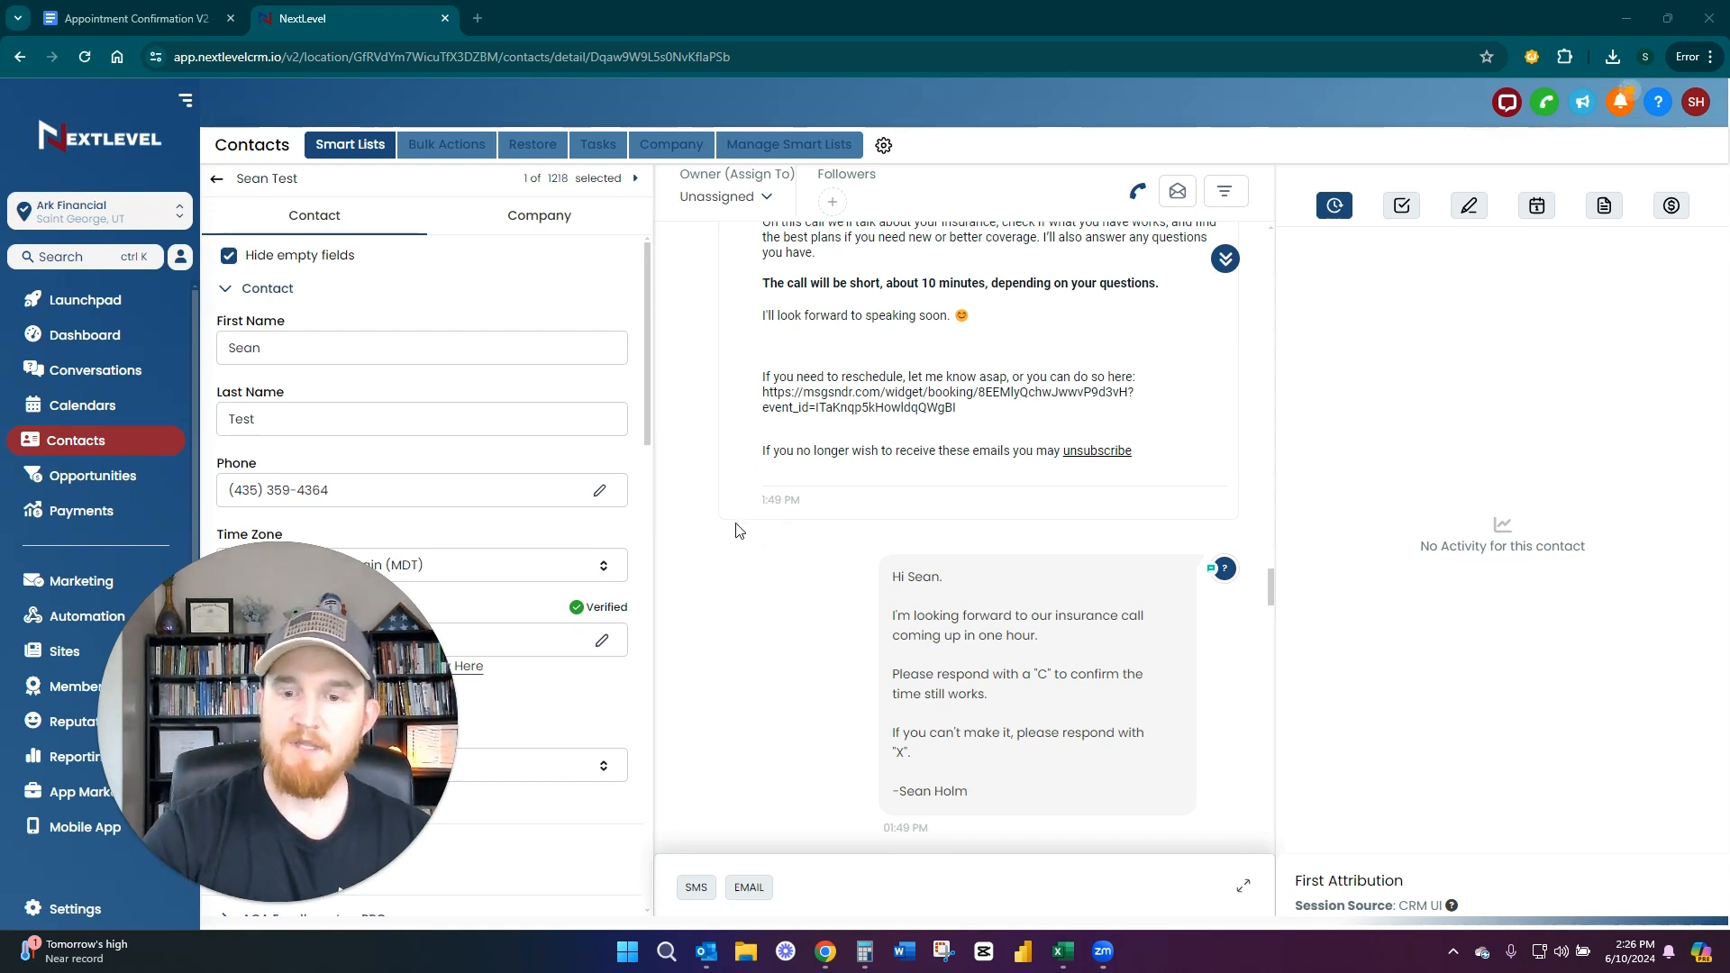
scroll(830, 594, down, 1)
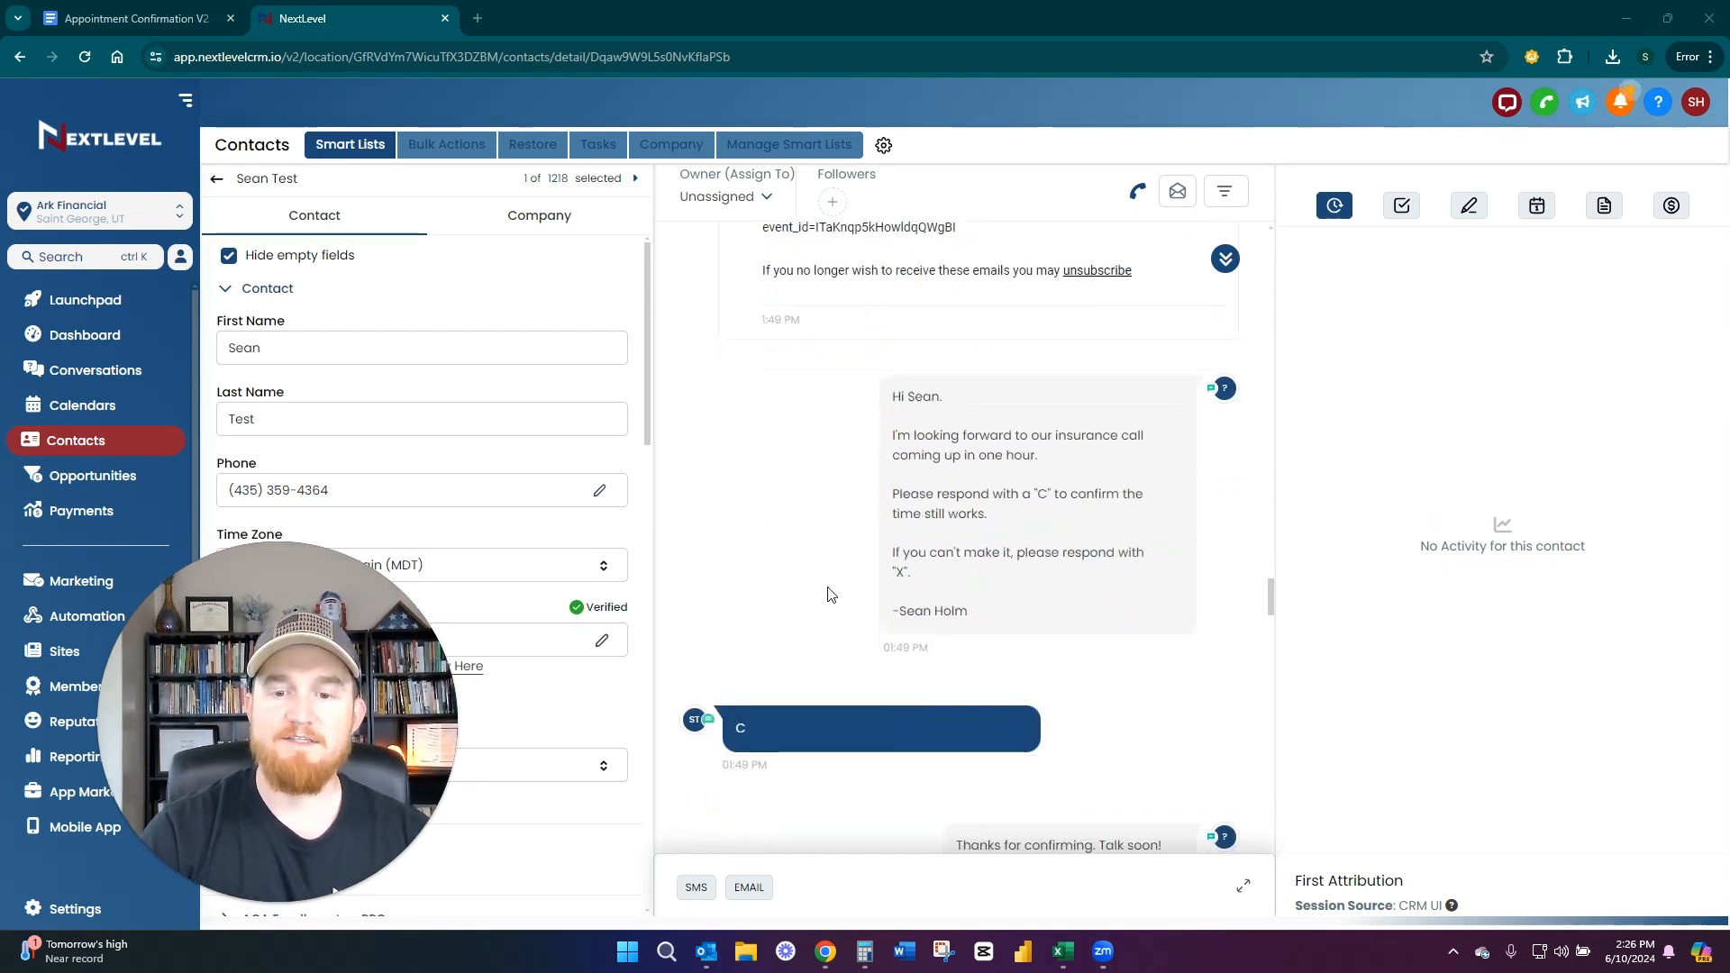
drag(1025, 717, 950, 664)
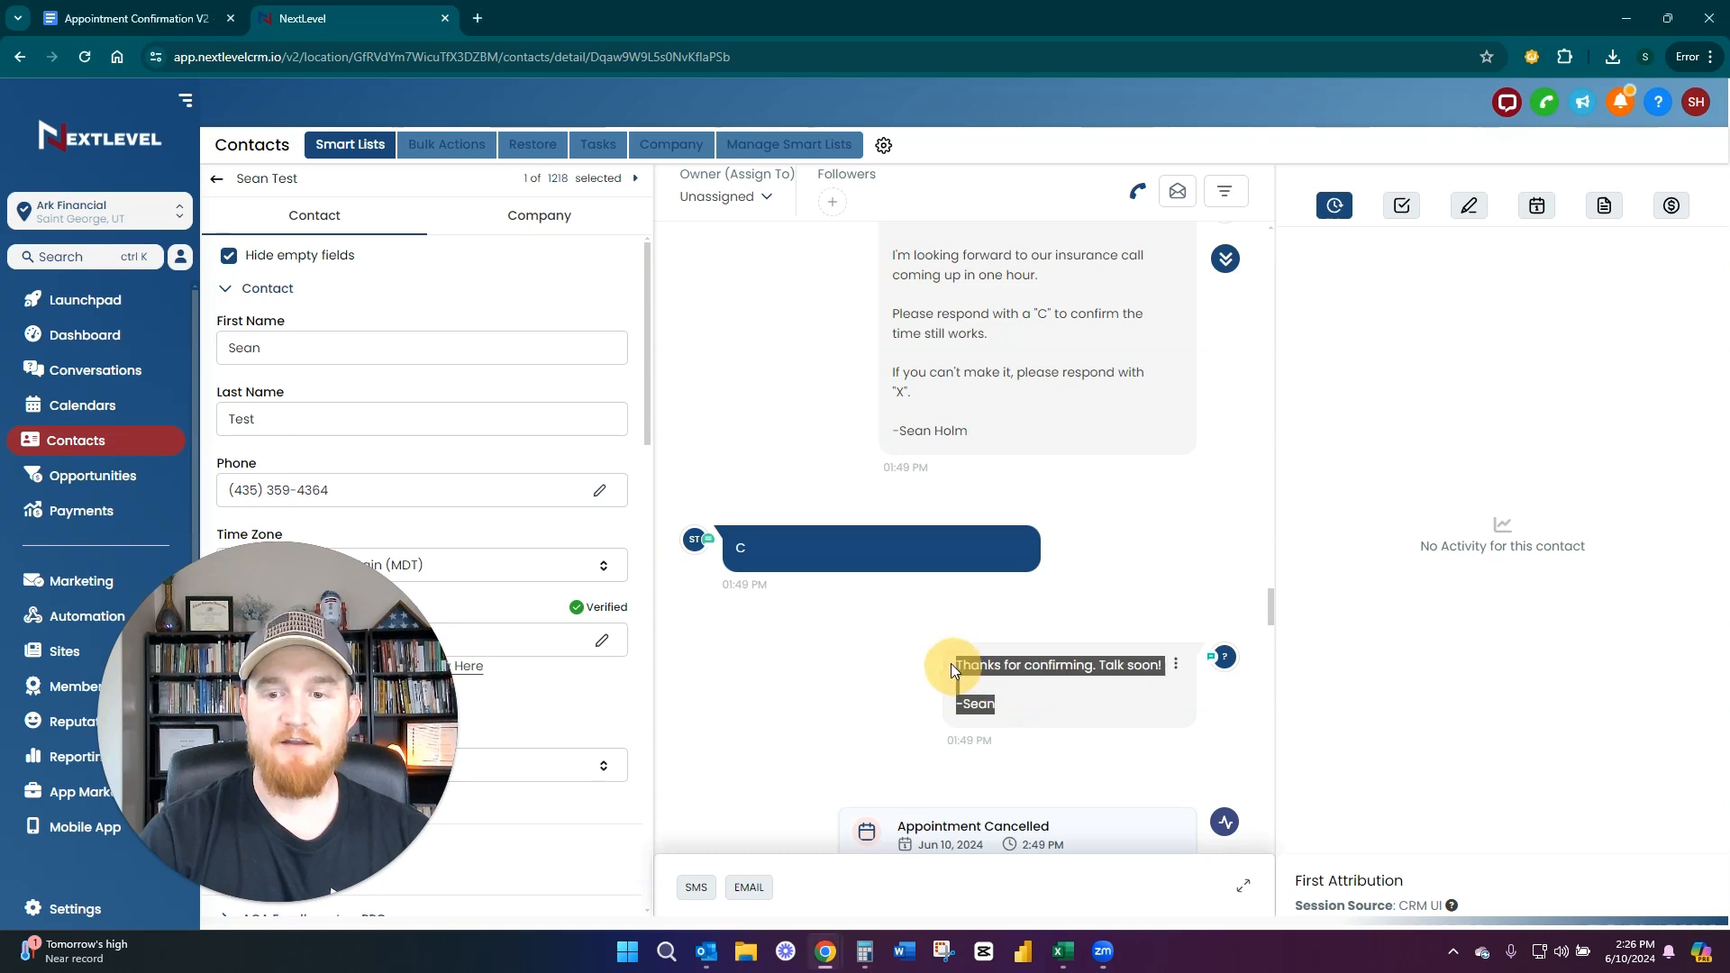
click(892, 636)
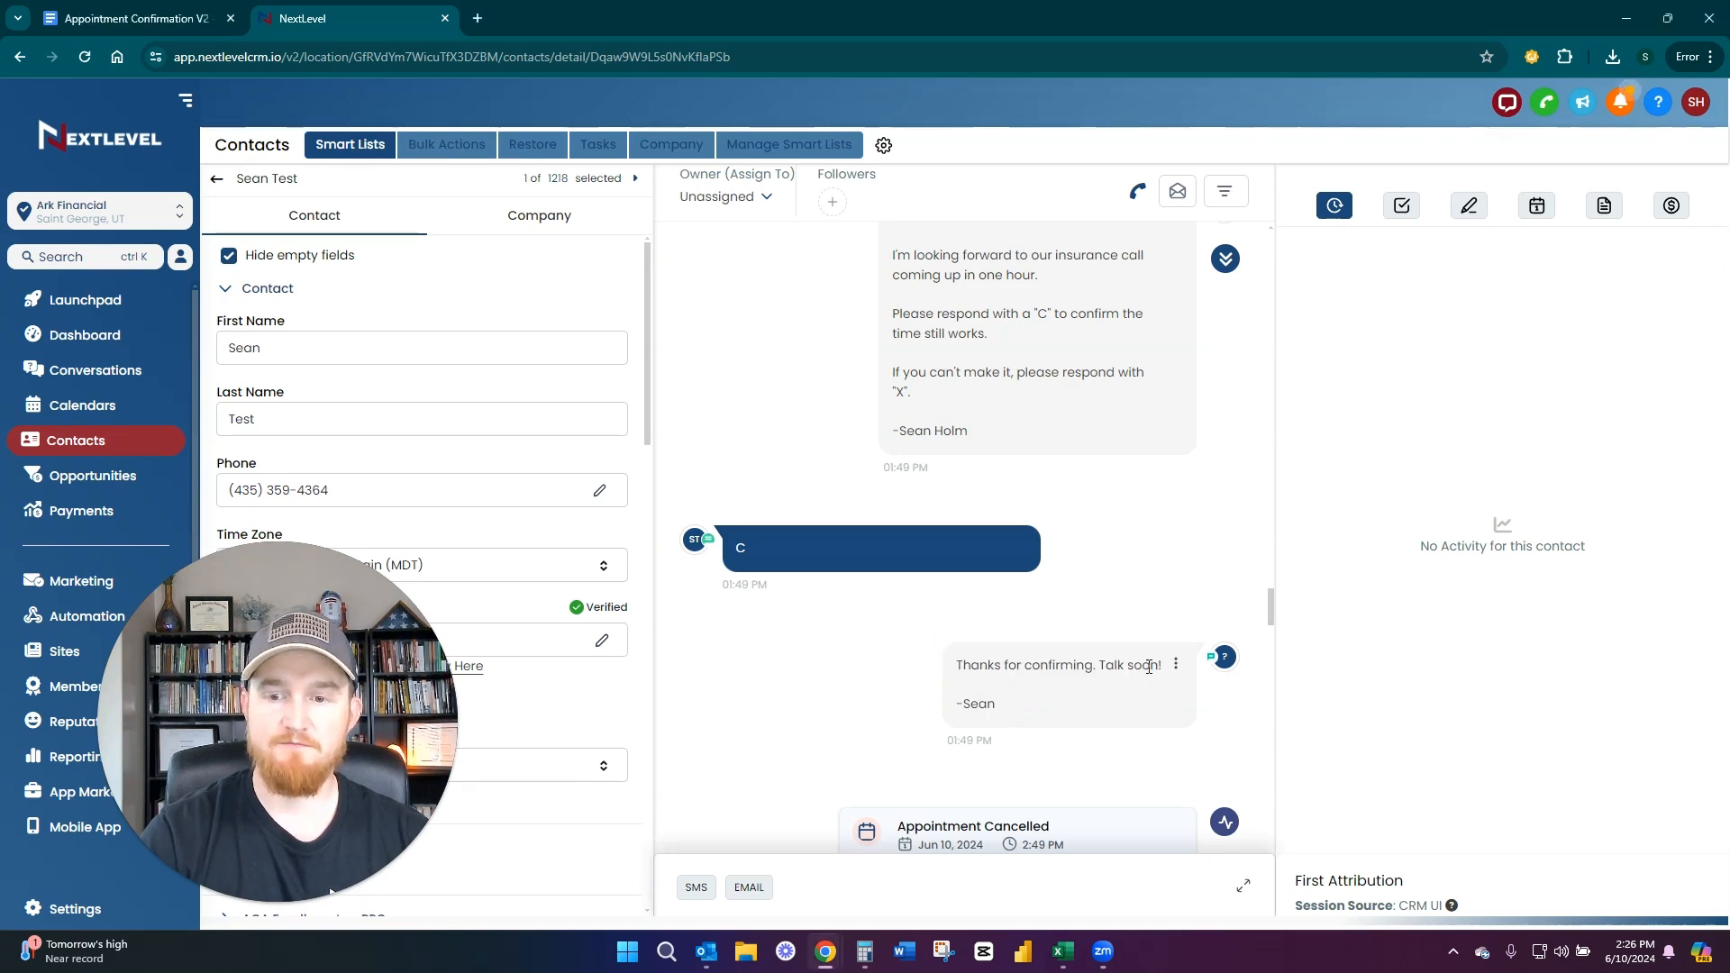
Find the one-hour SMS reminder answered with "X" and read the automatic message offering to reschedule
scroll(818, 606, down, 8)
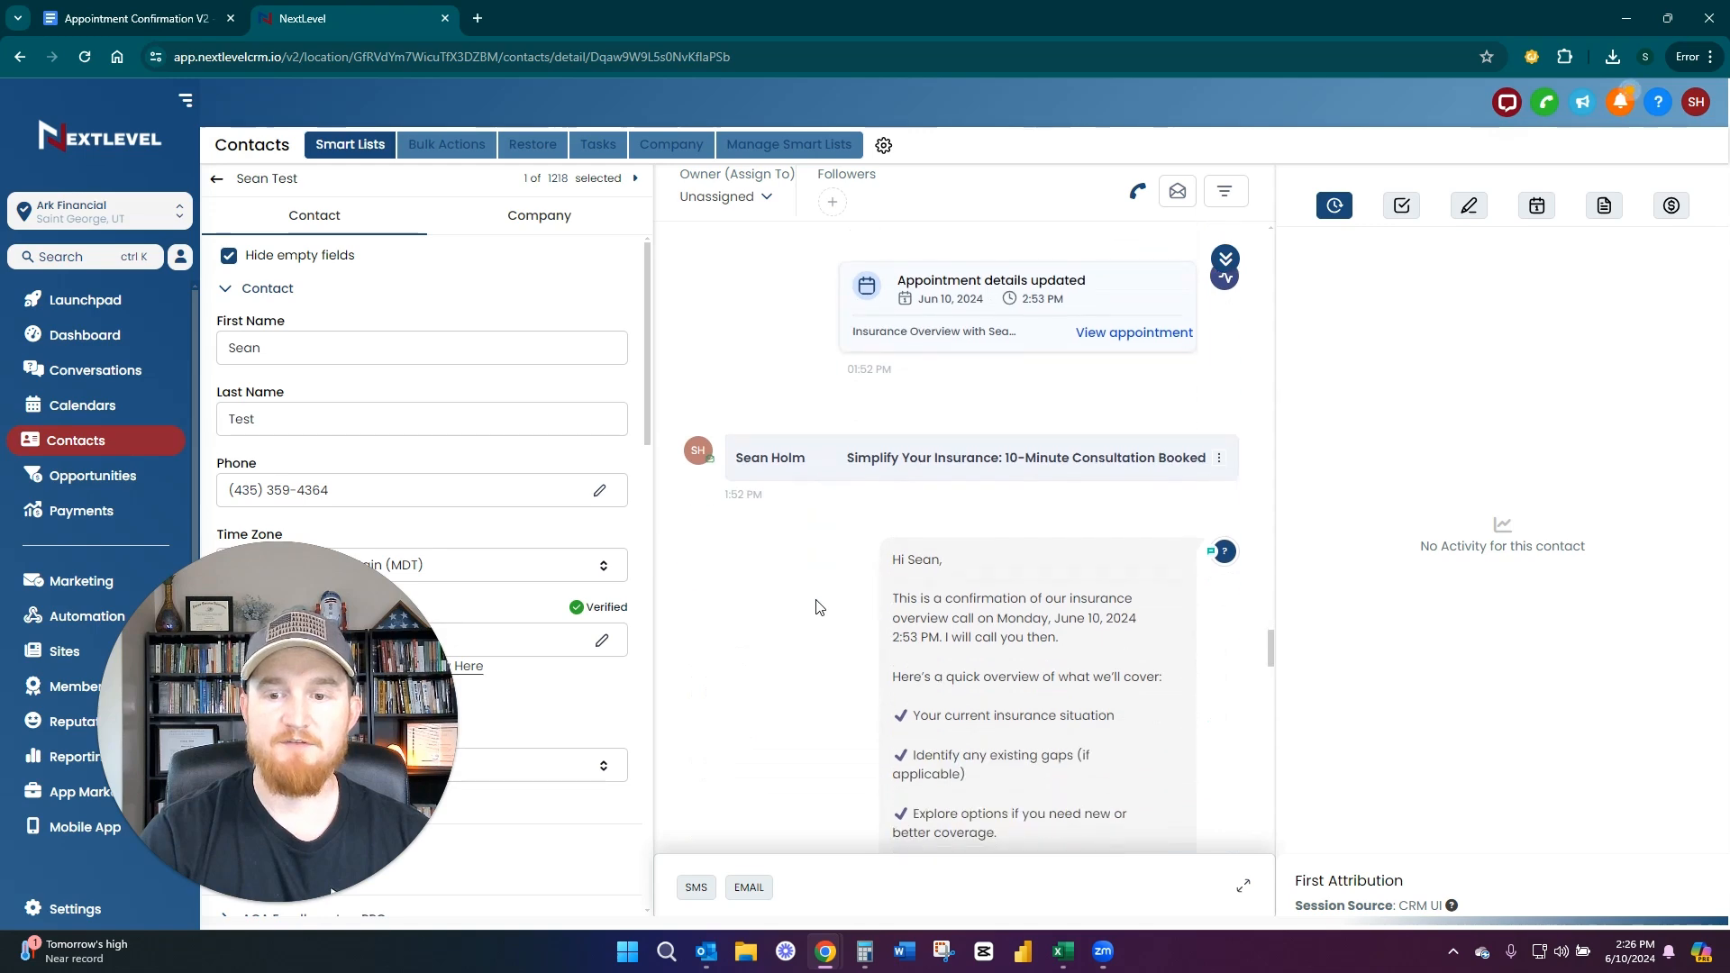
scroll(818, 607, down, 10)
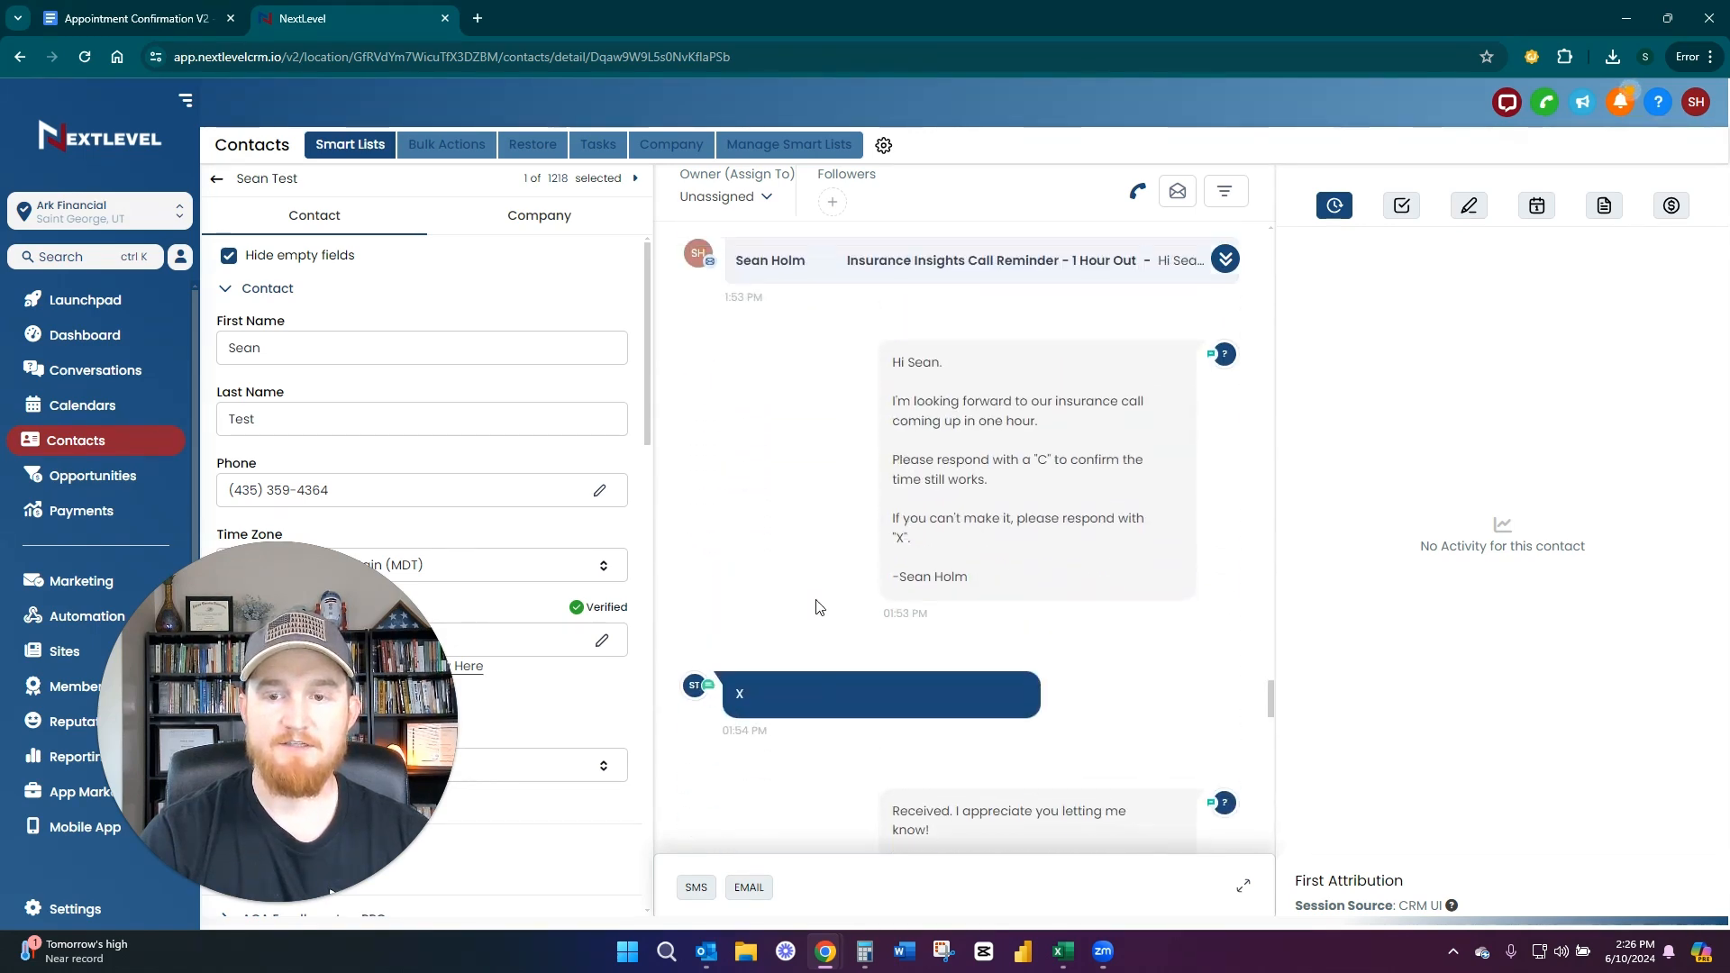
scroll(816, 604, down, 4)
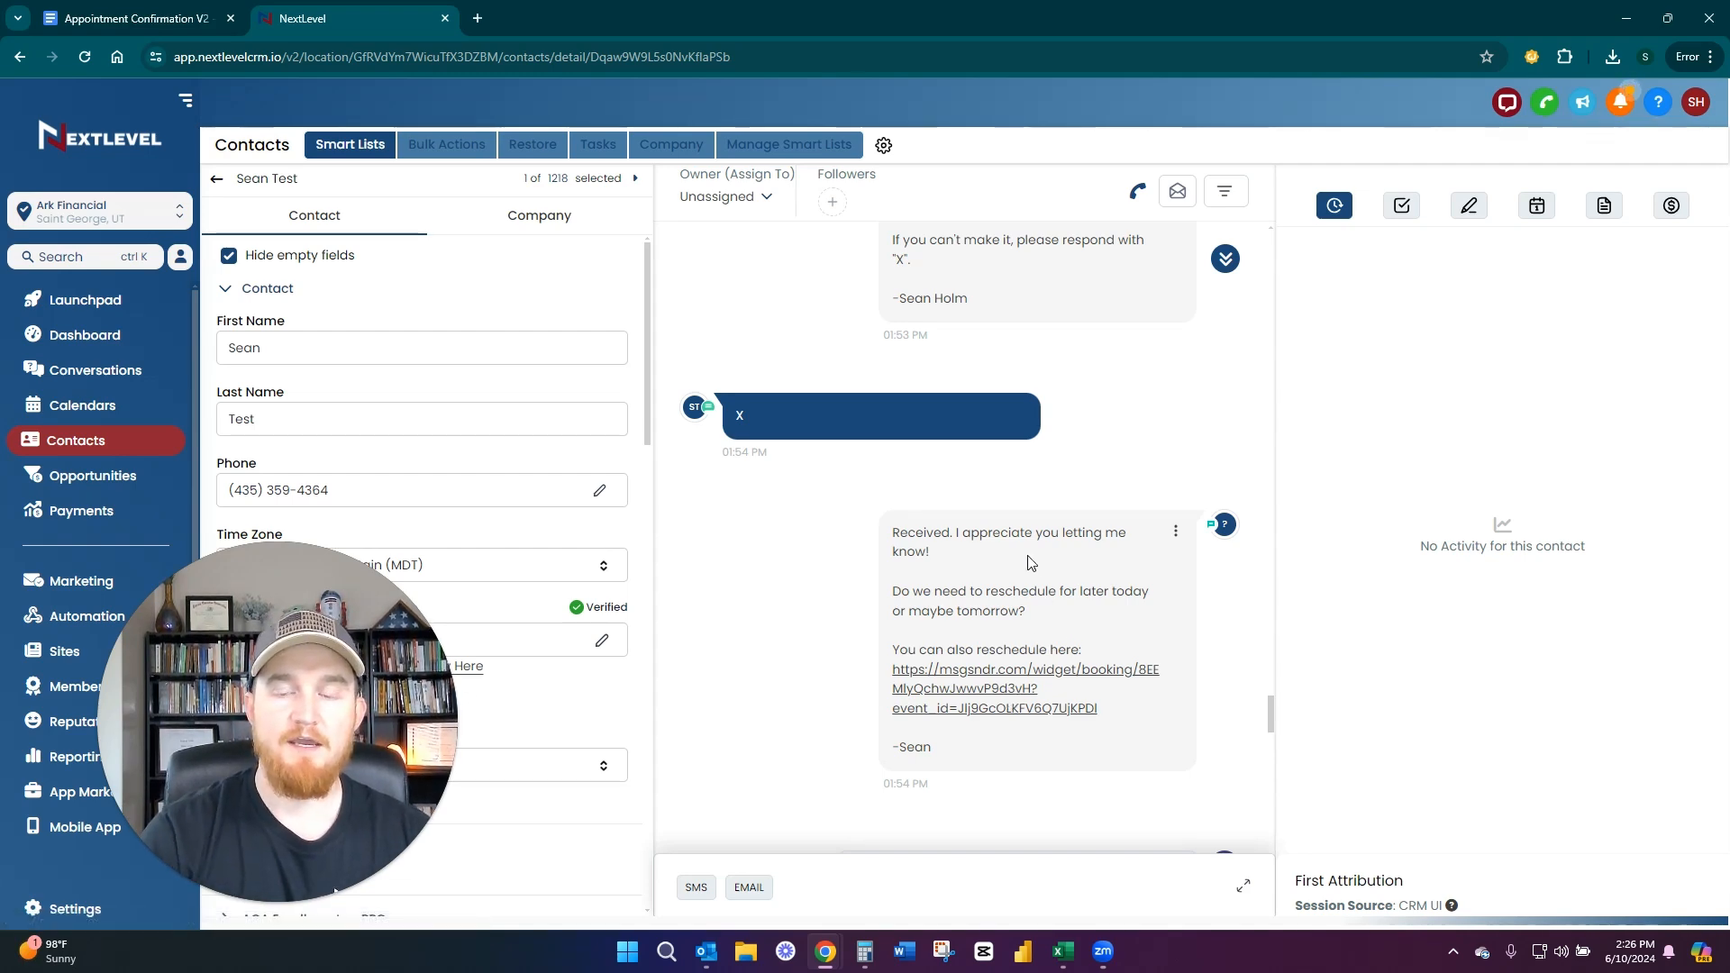
scroll(1031, 564, down, 5)
scroll(1032, 554, up, 5)
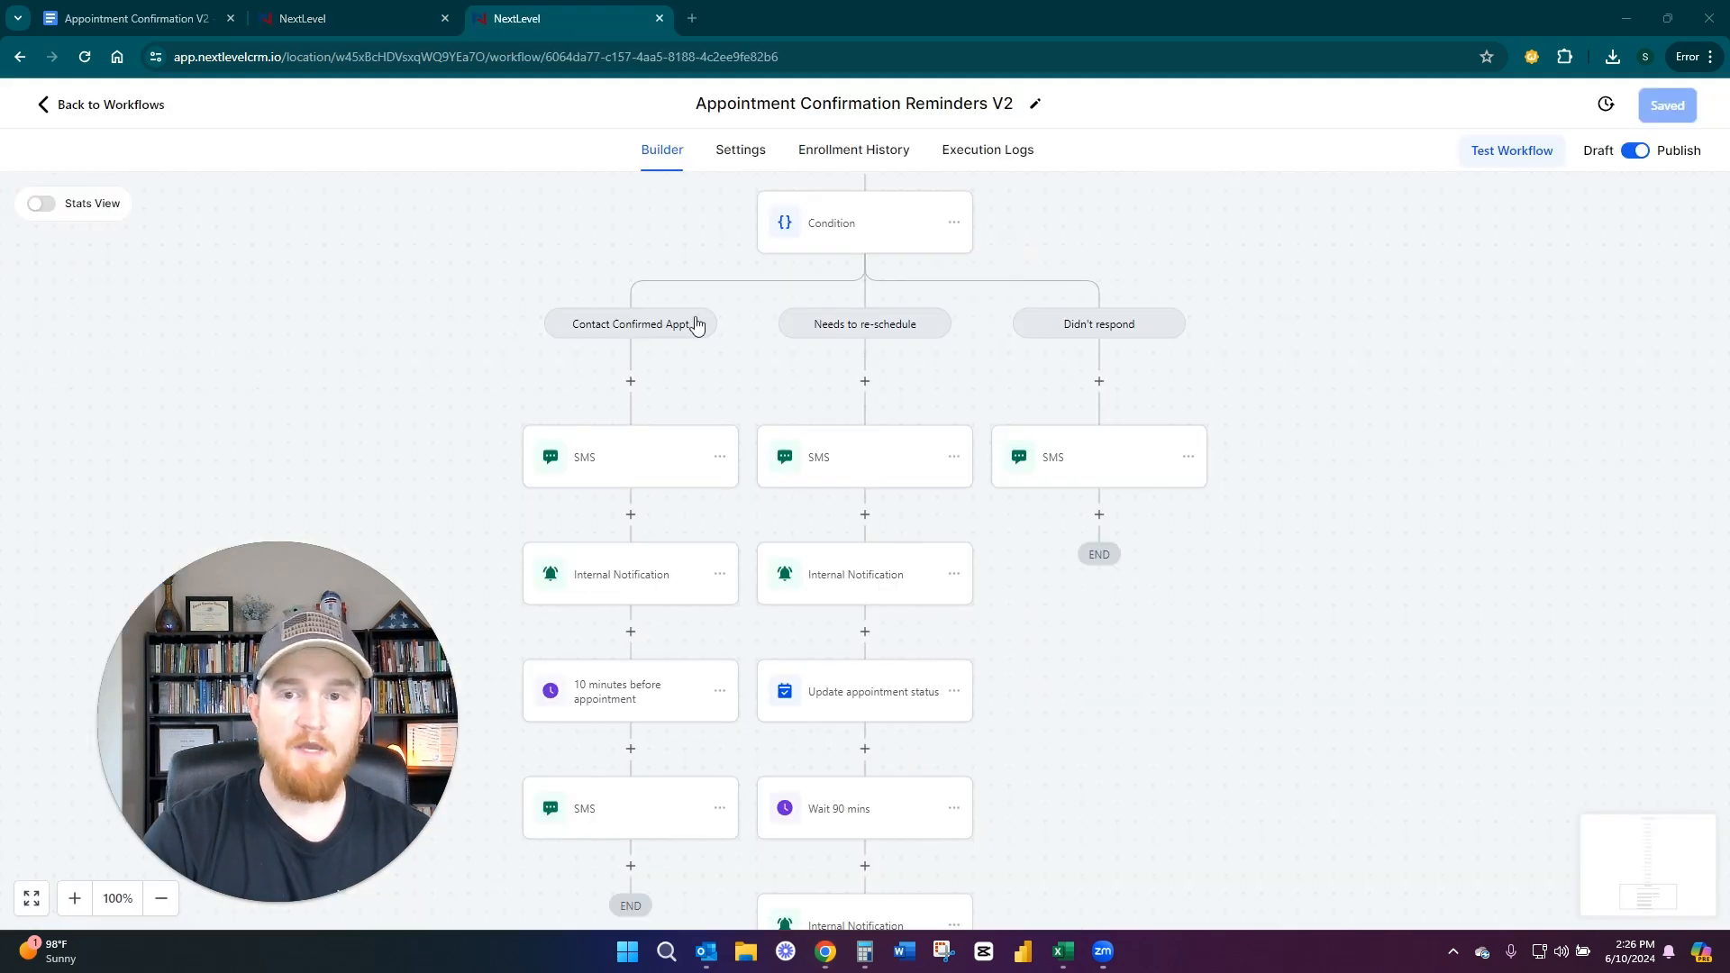
In the Appointment Confirmation Reminders V2 workflow, view the Needs to re-schedule SMS and compare its internal notification with the Contact Confirmed Appt one
scroll(699, 329, up, 3)
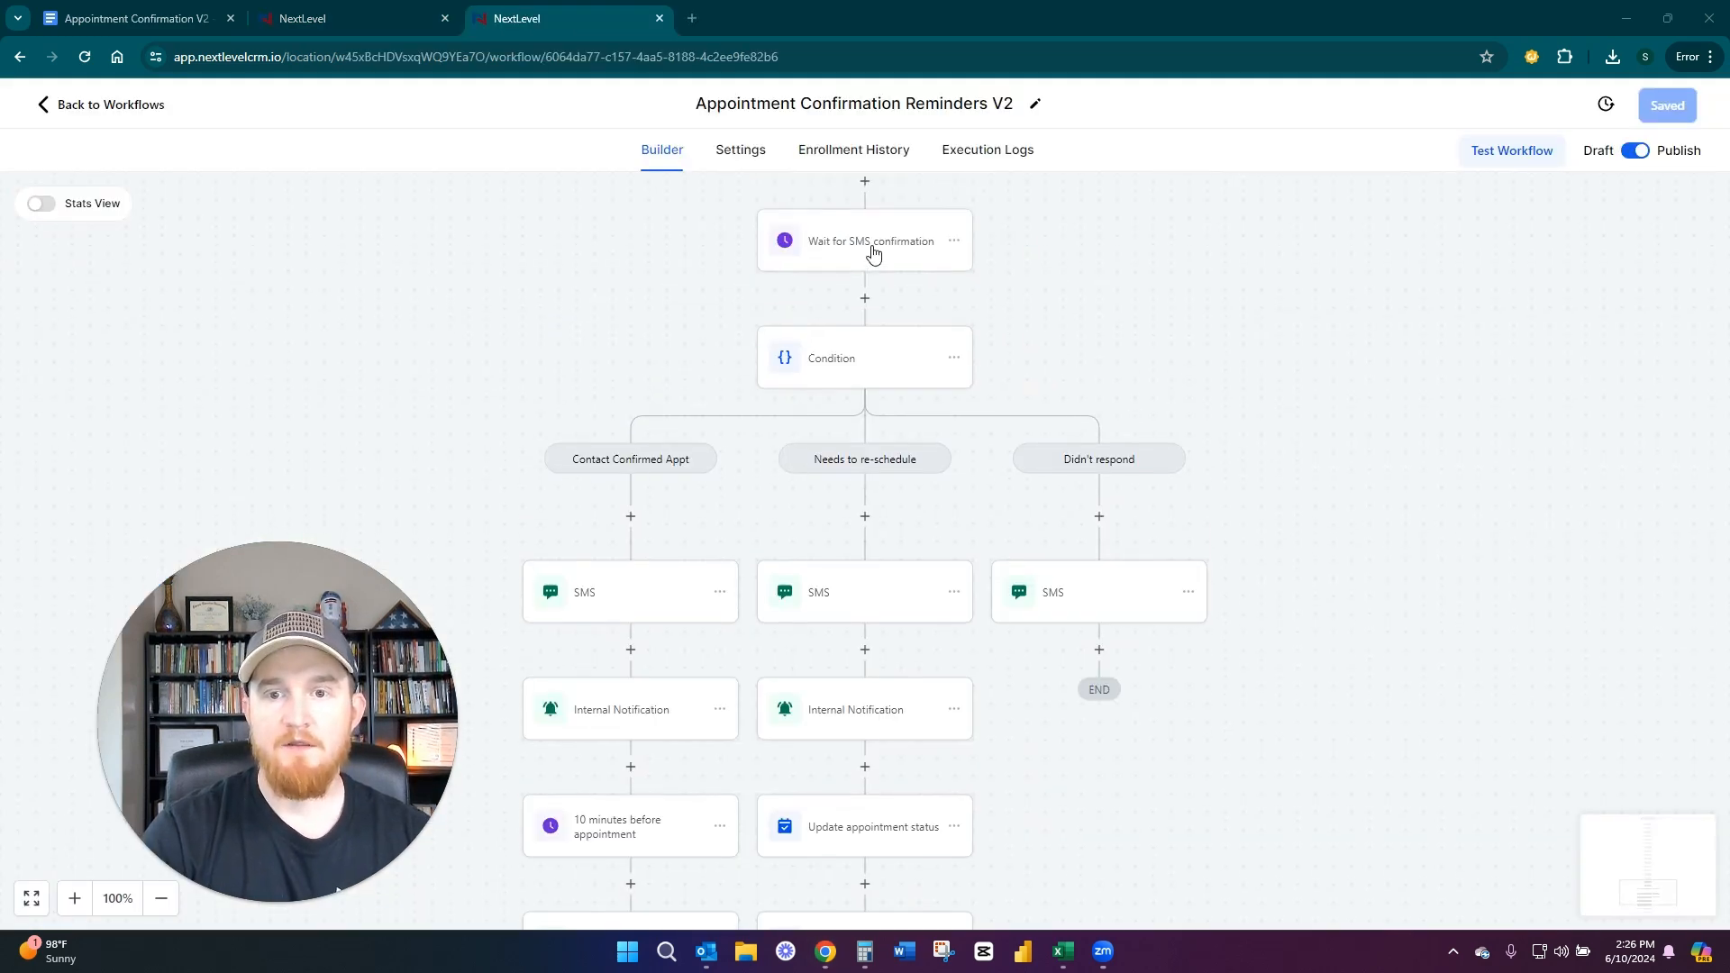
scroll(861, 550, down, 3)
click(846, 466)
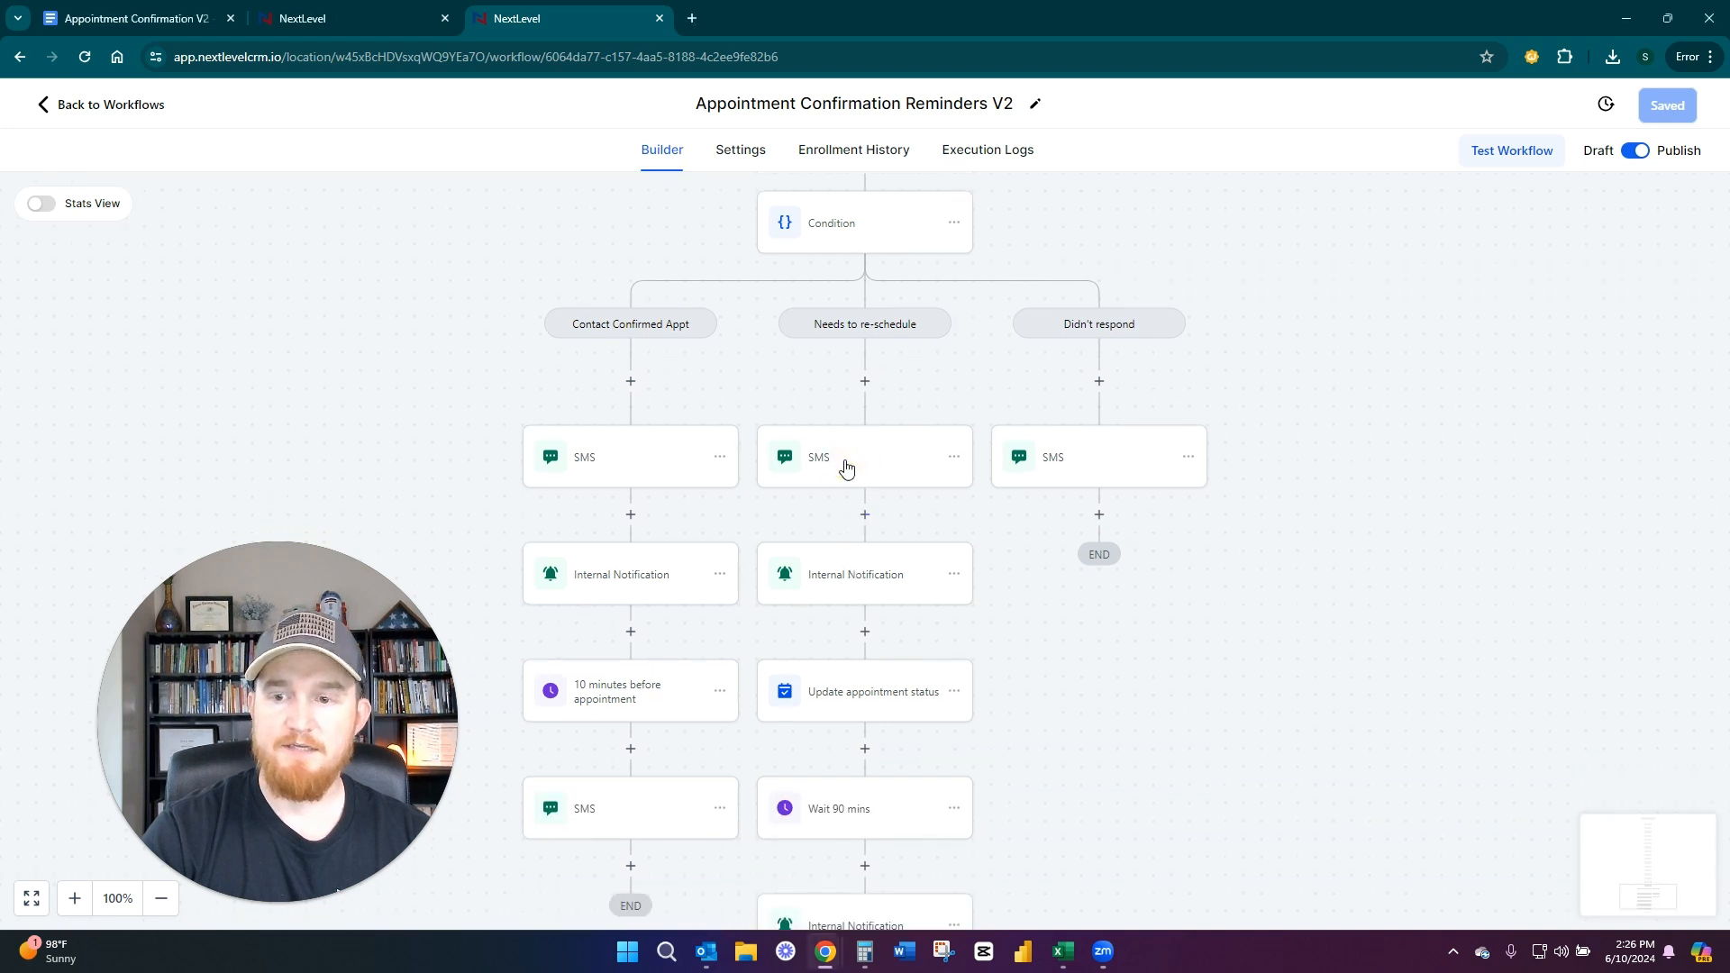
click(848, 597)
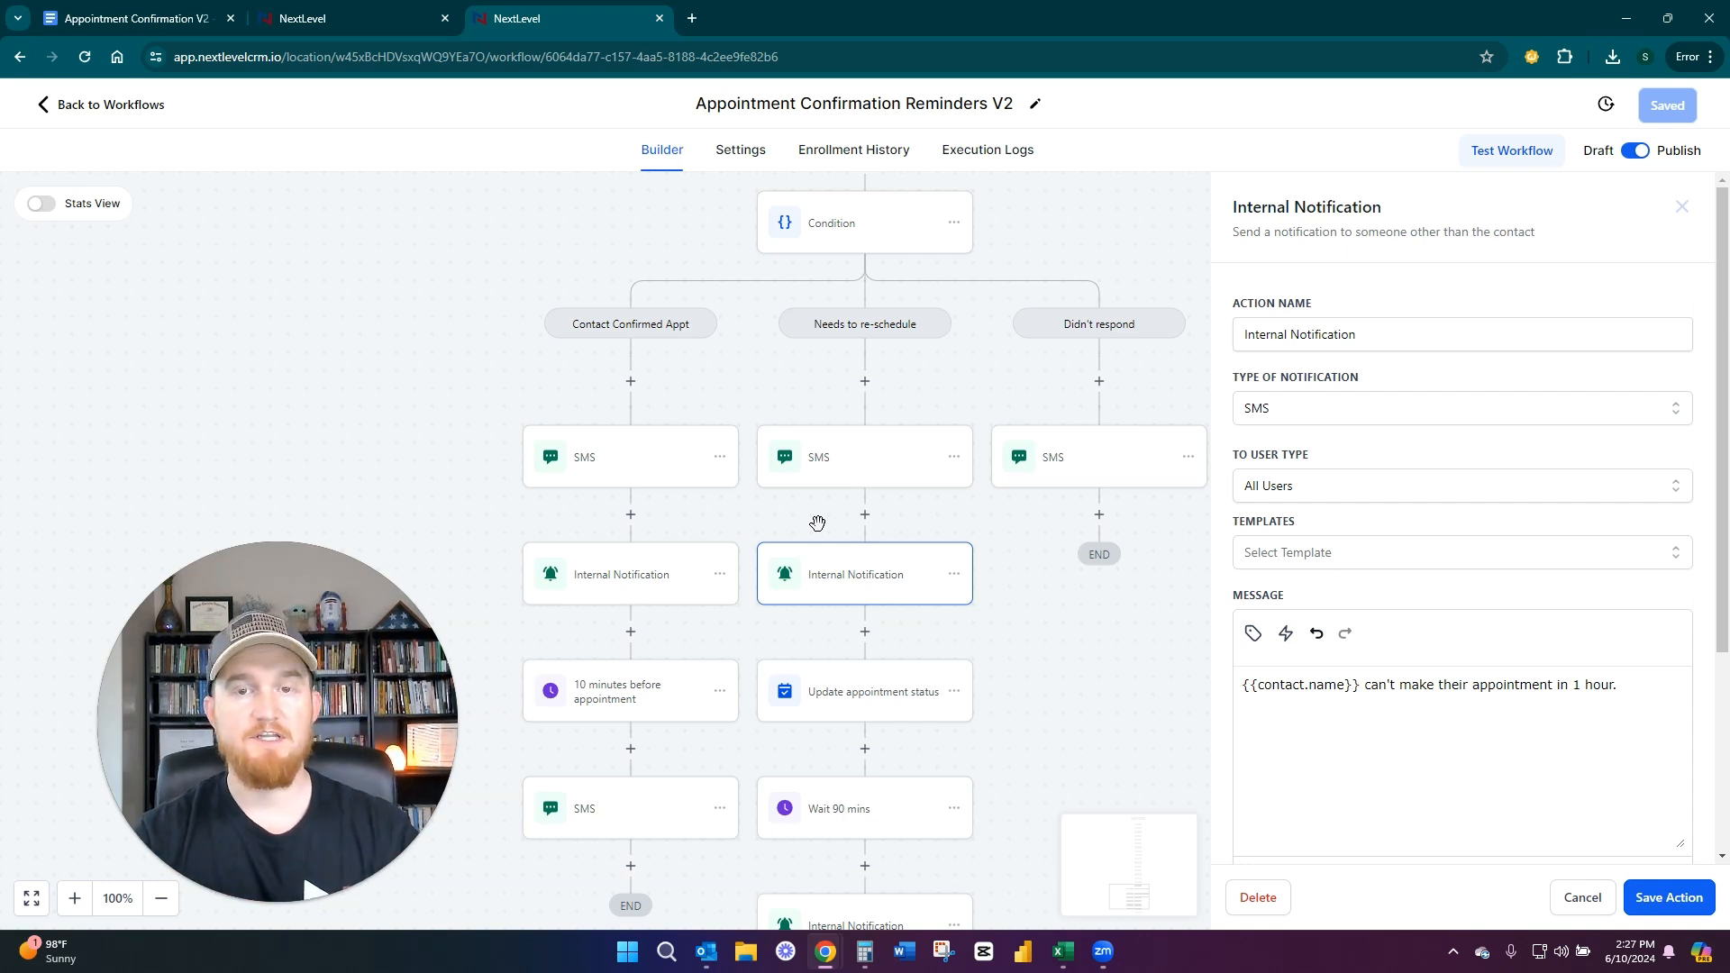
click(602, 587)
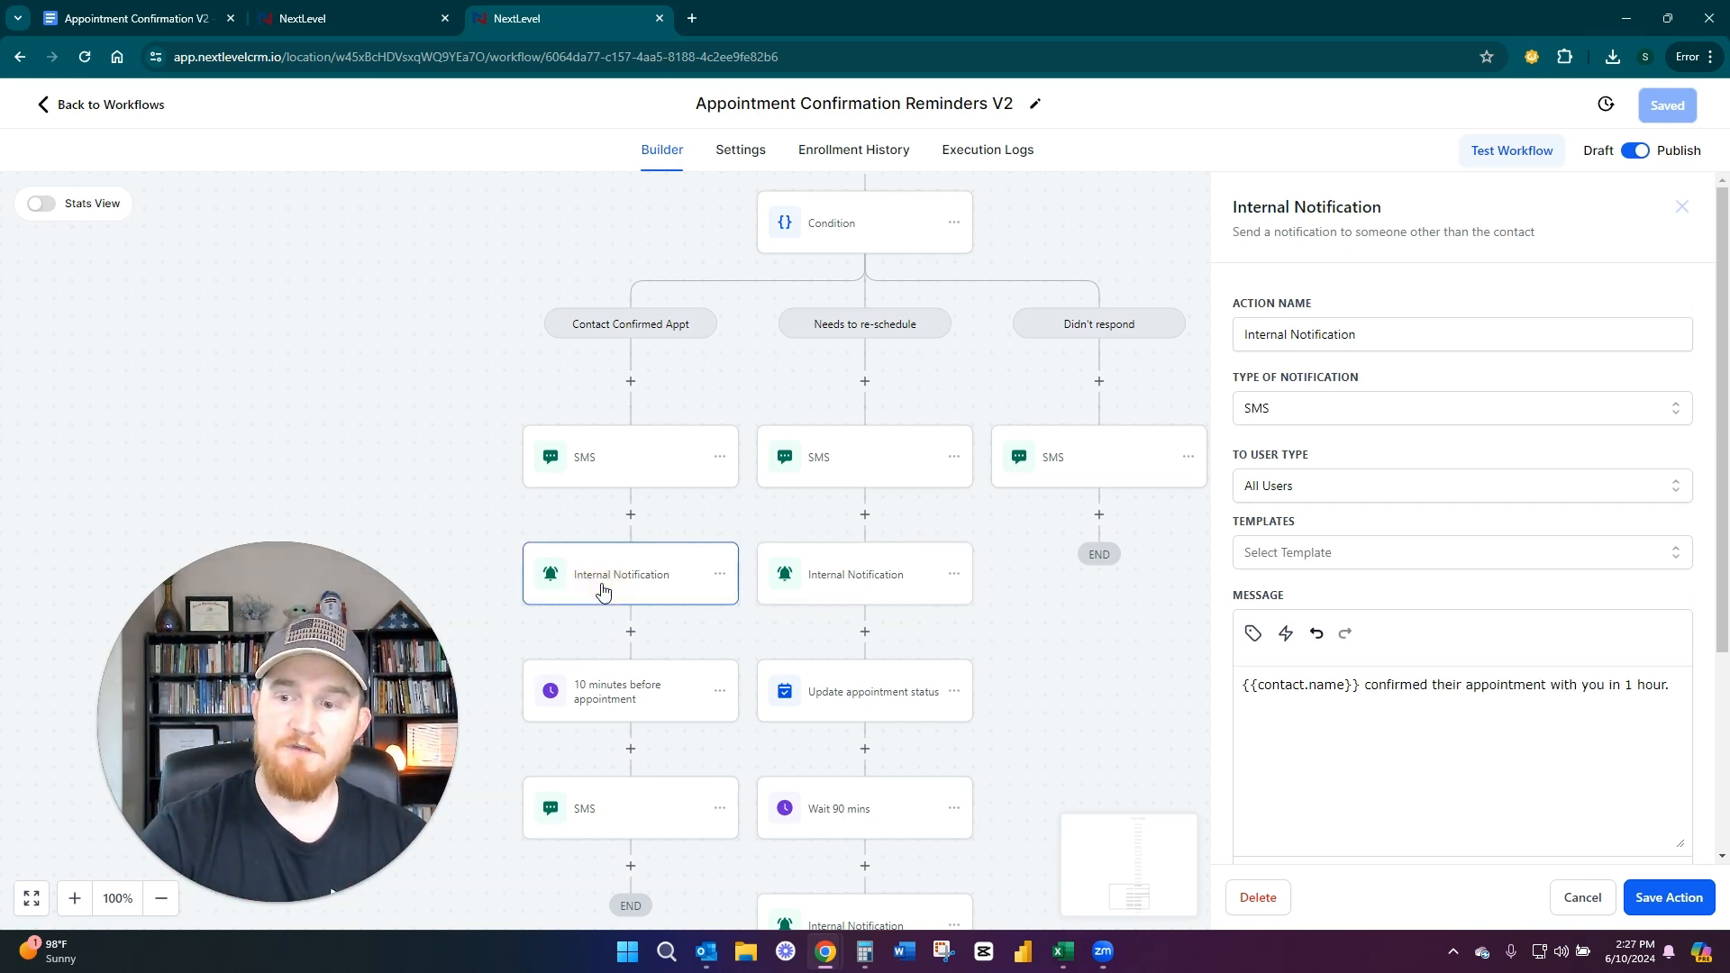
click(861, 581)
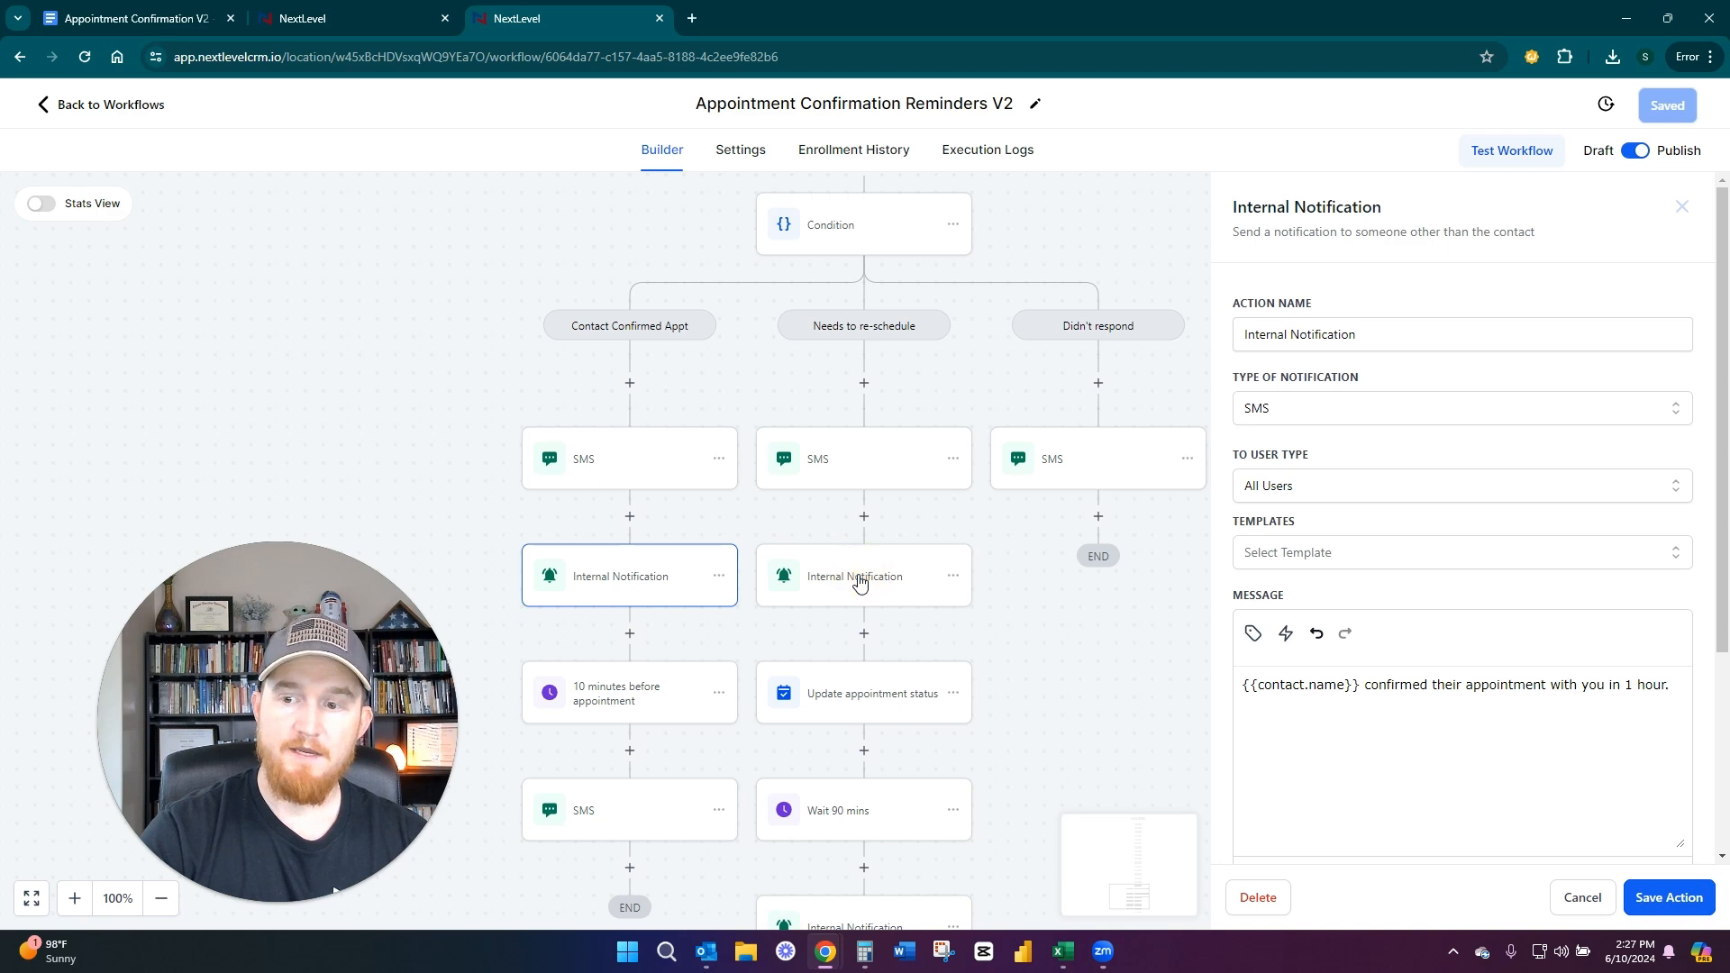
click(867, 584)
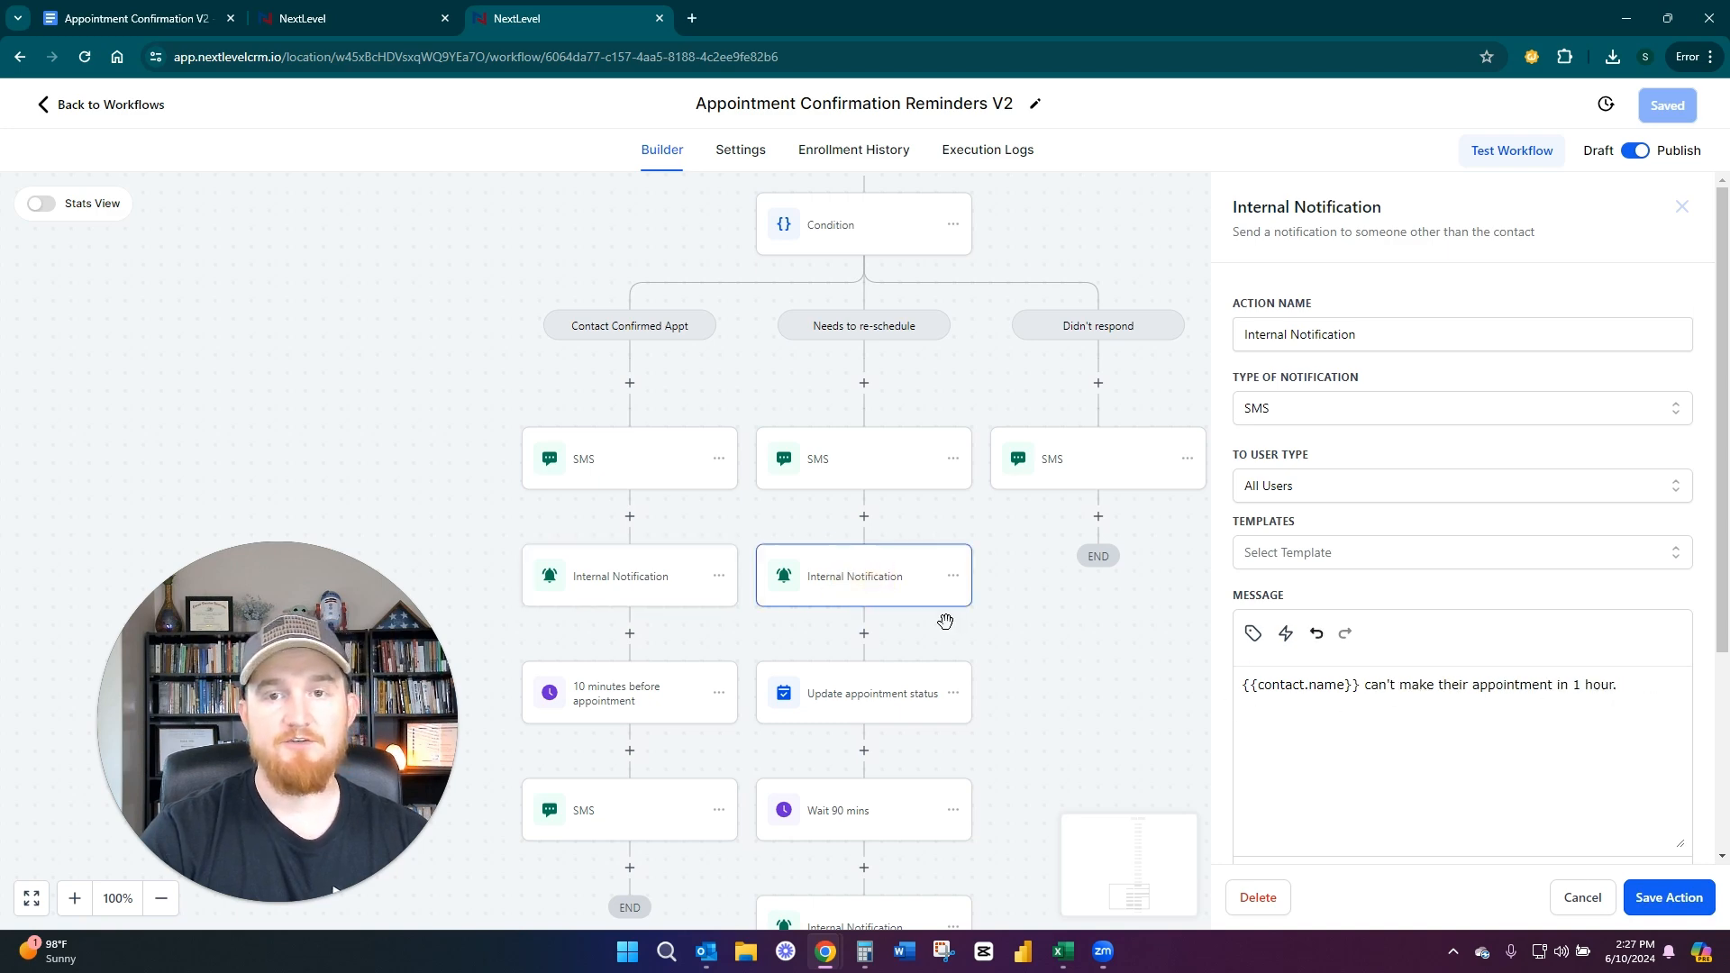
Inspect the Needs to re-schedule branch's Update appointment status action and the internal notification after the 90-minute wait
scroll(1026, 622, down, 2)
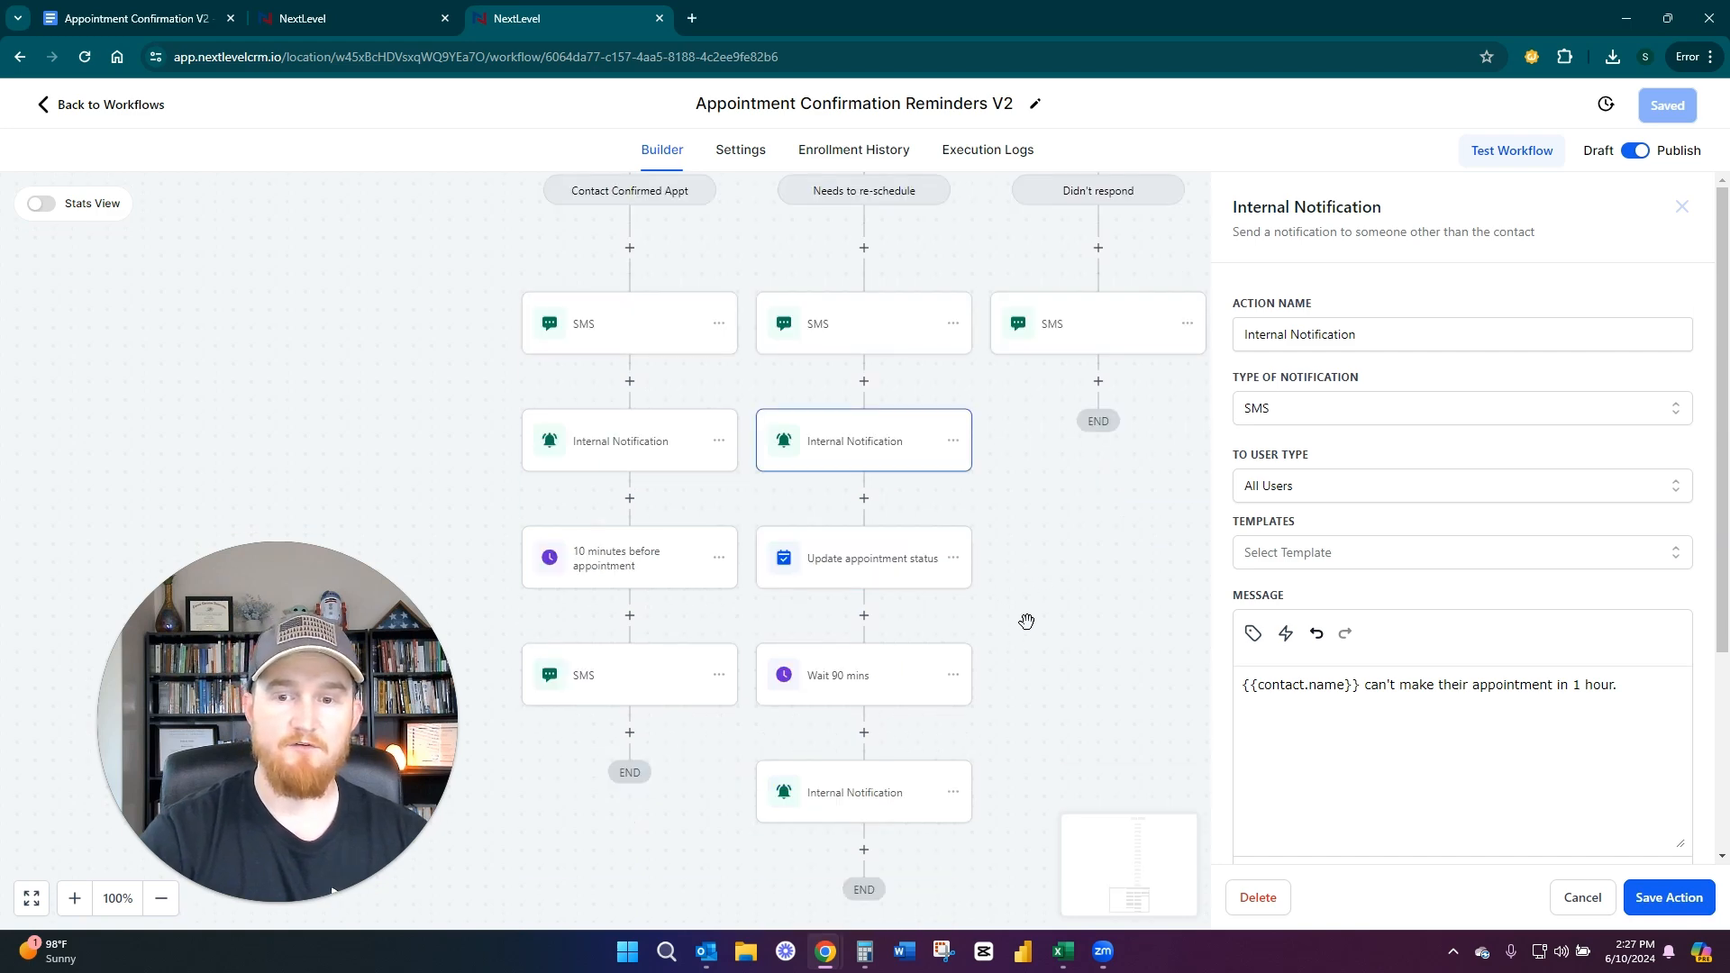
click(852, 568)
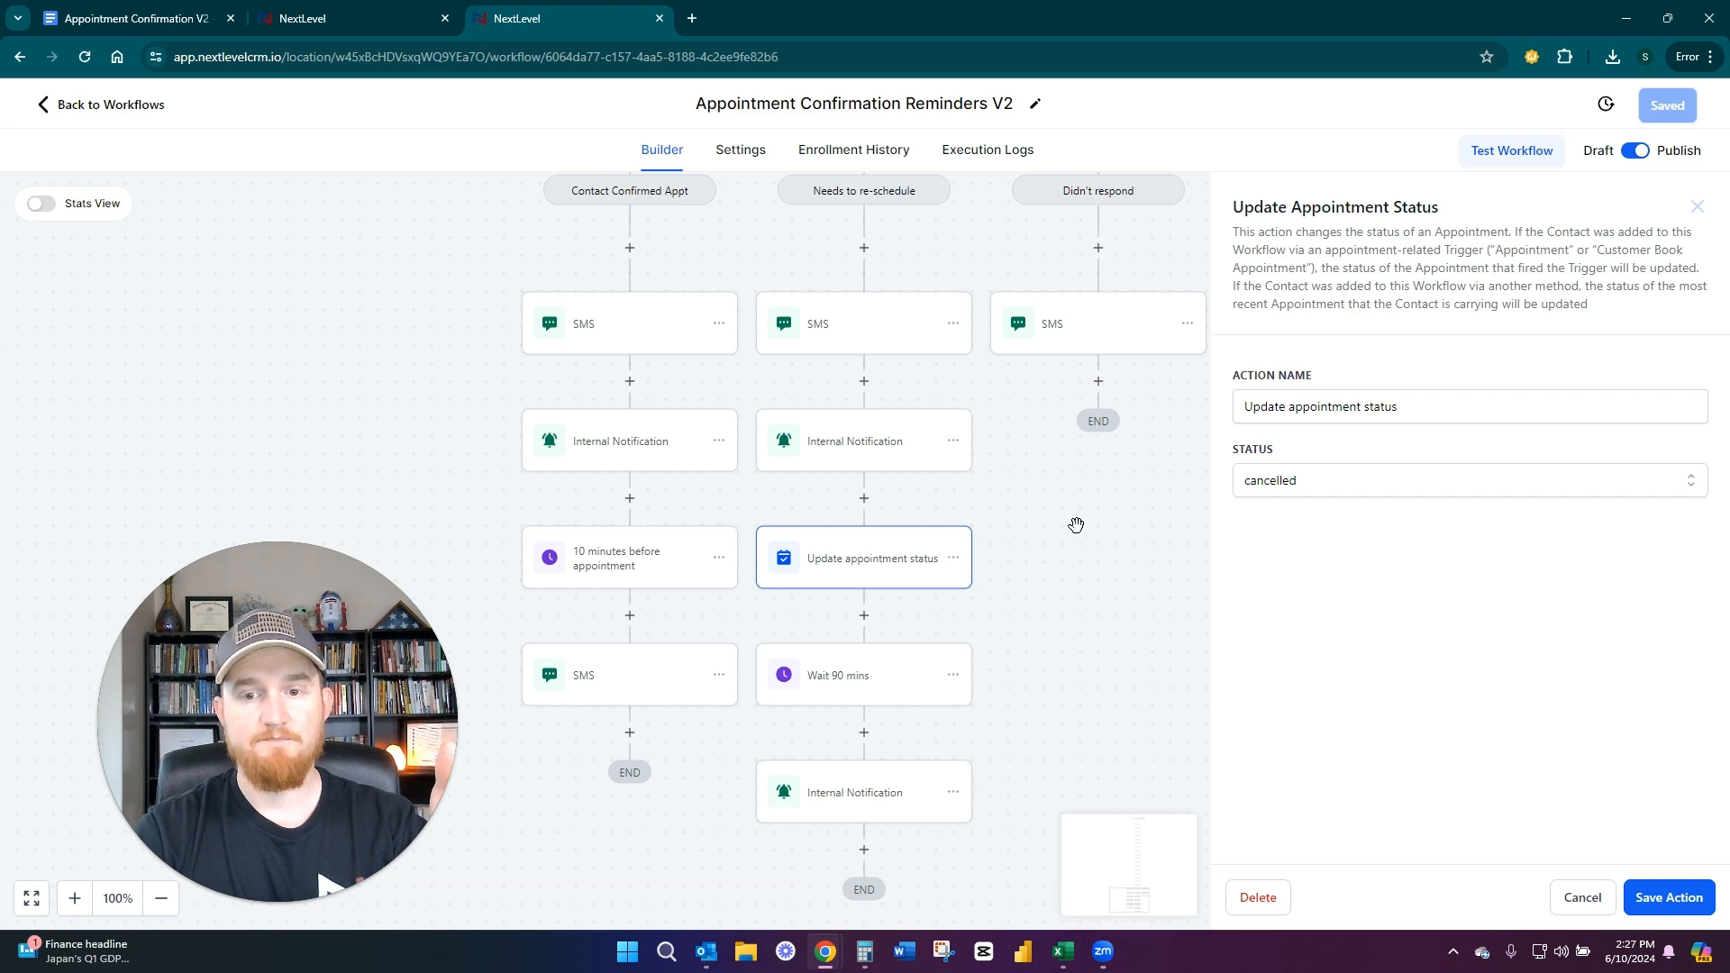
click(831, 807)
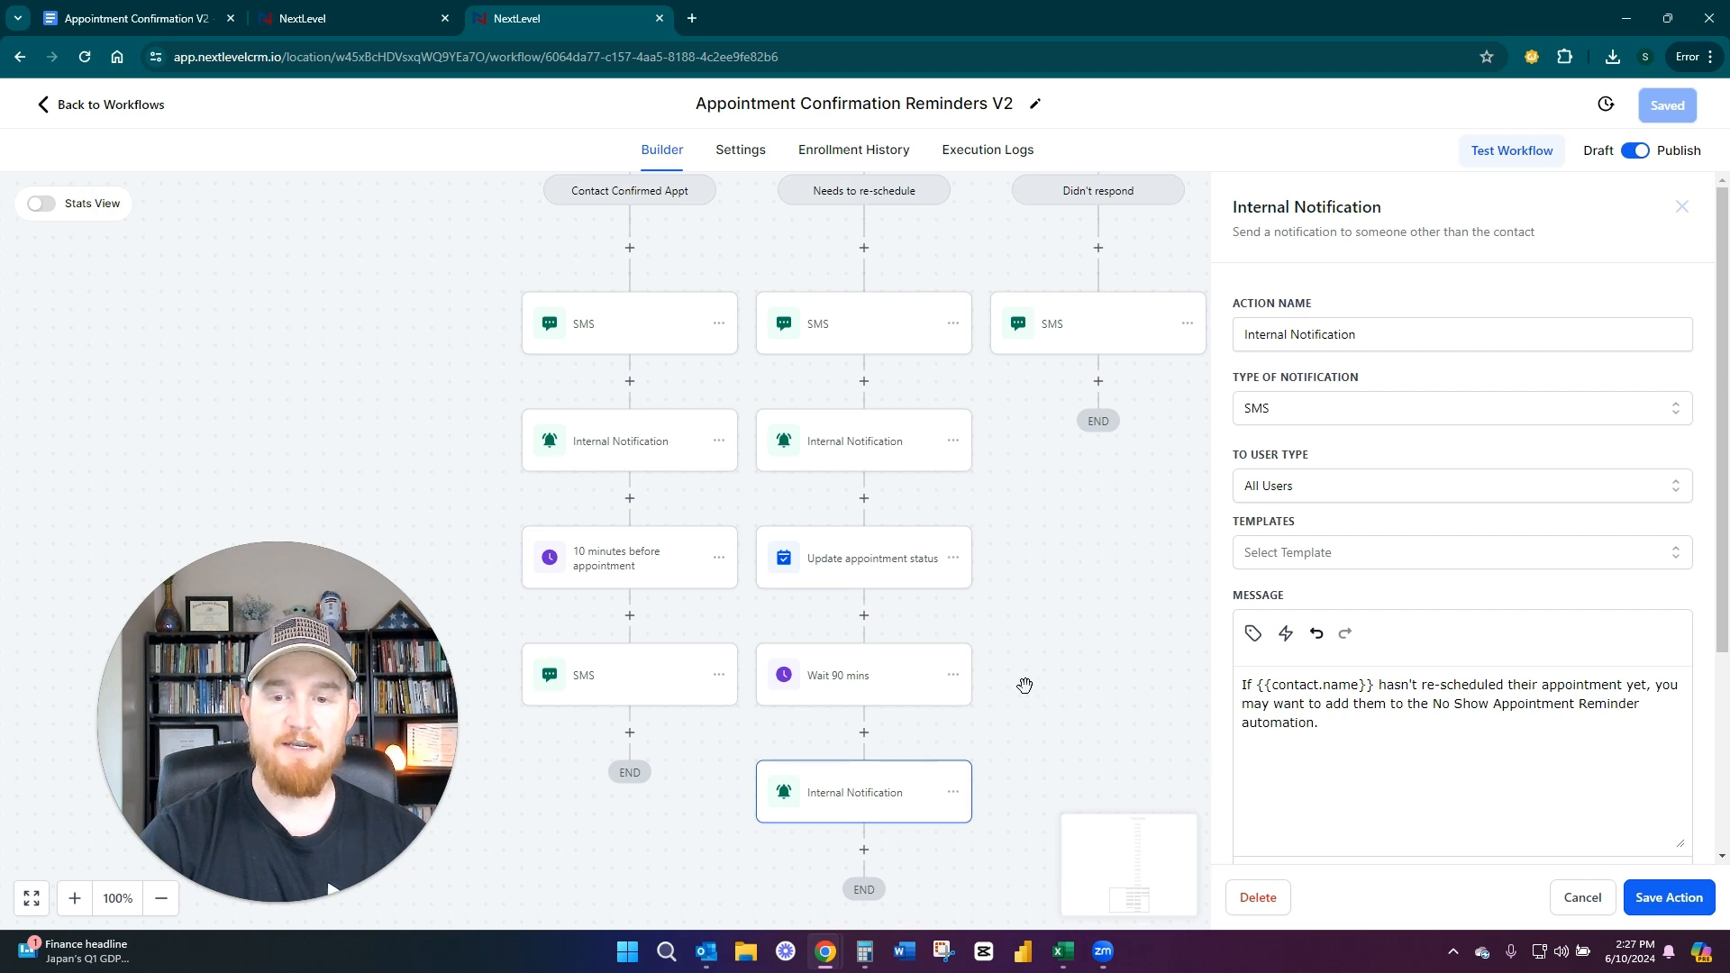
Try out an Add Contact Tag action with the "no show" tag at the end of the Needs to re-schedule branch and discard it
scroll(1028, 635, down, 1)
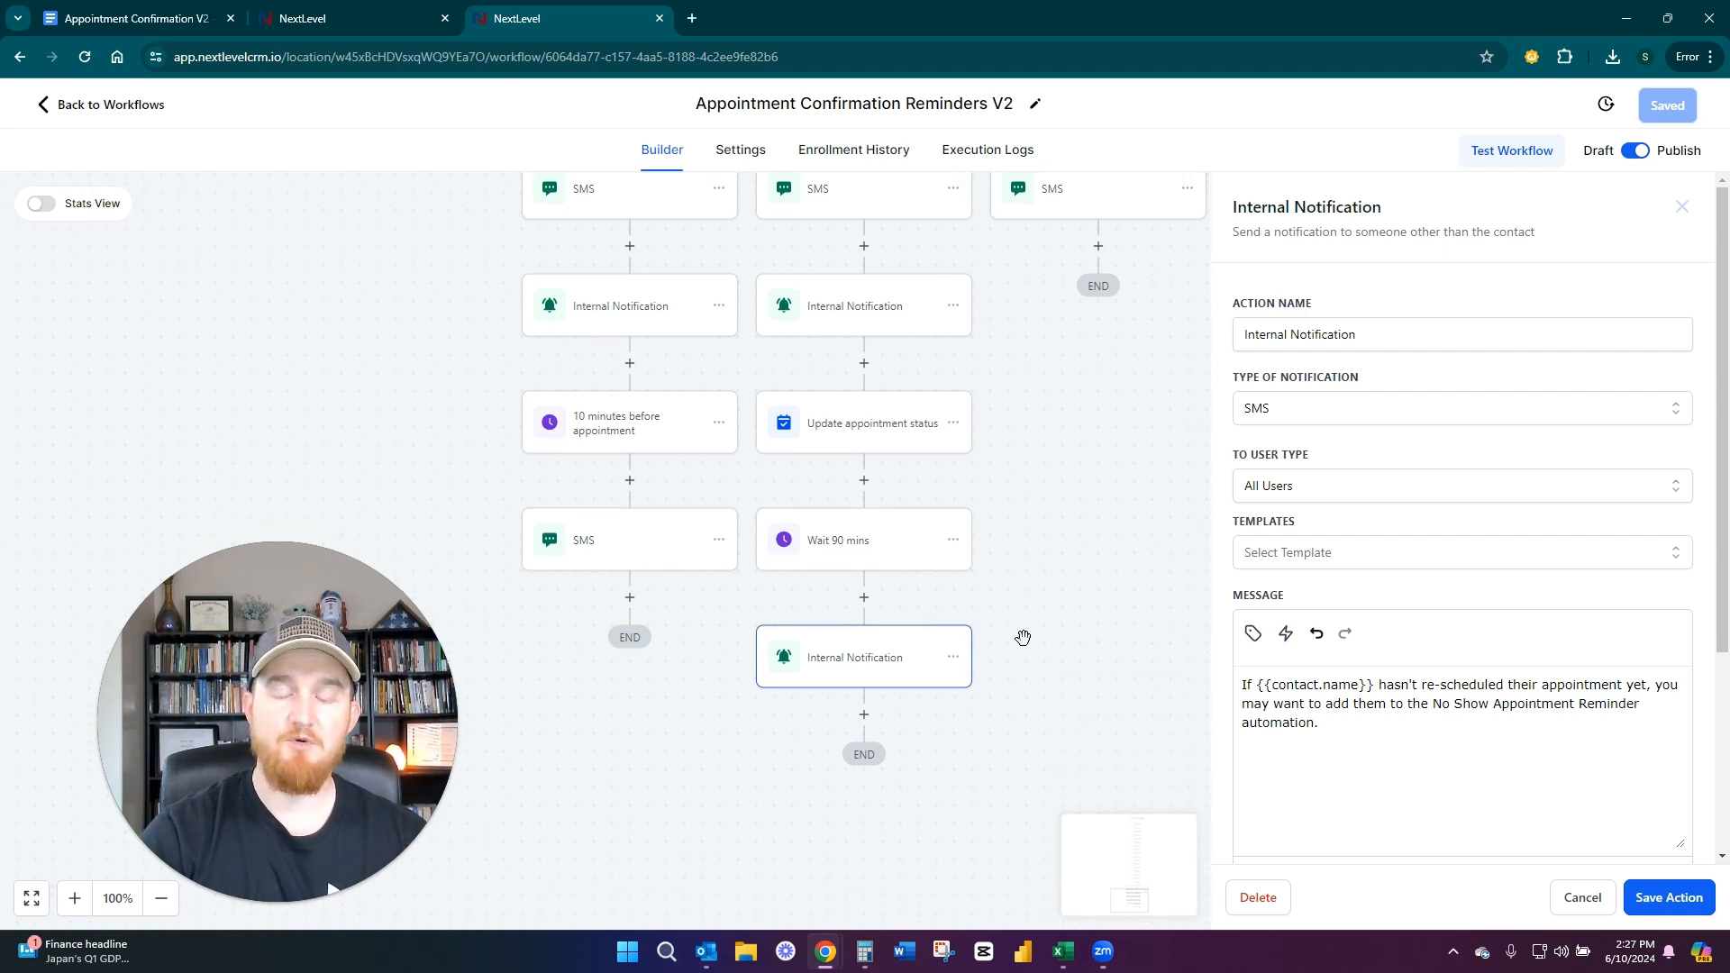
click(864, 715)
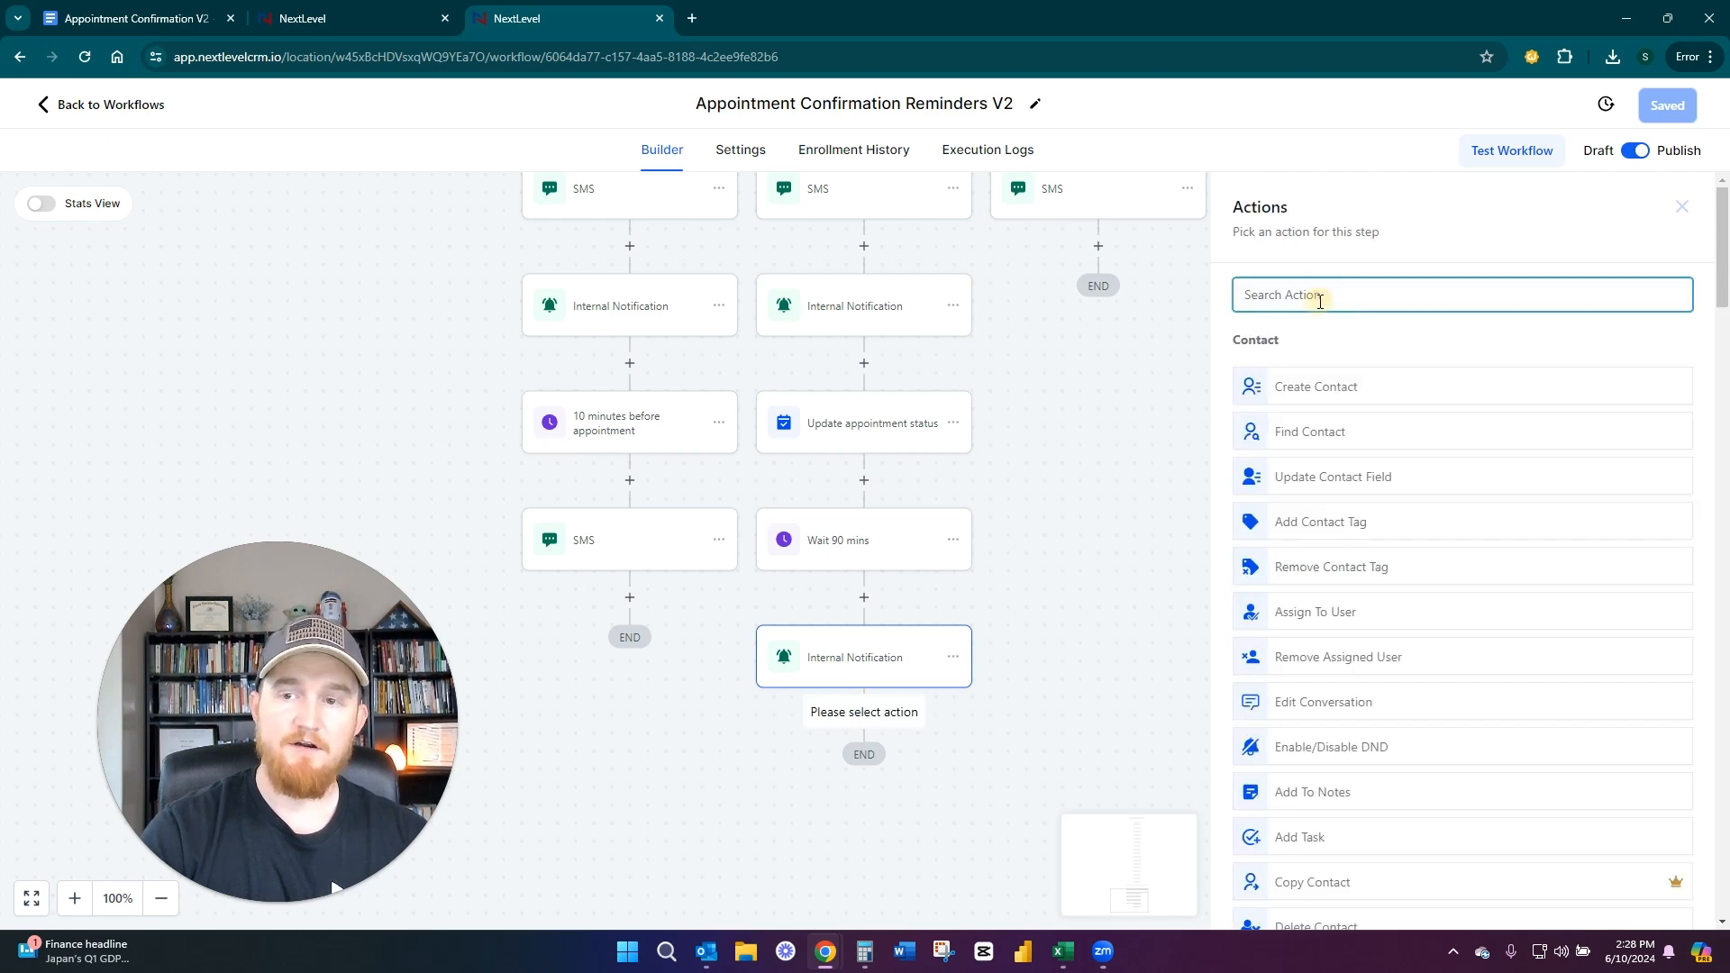
text(add)
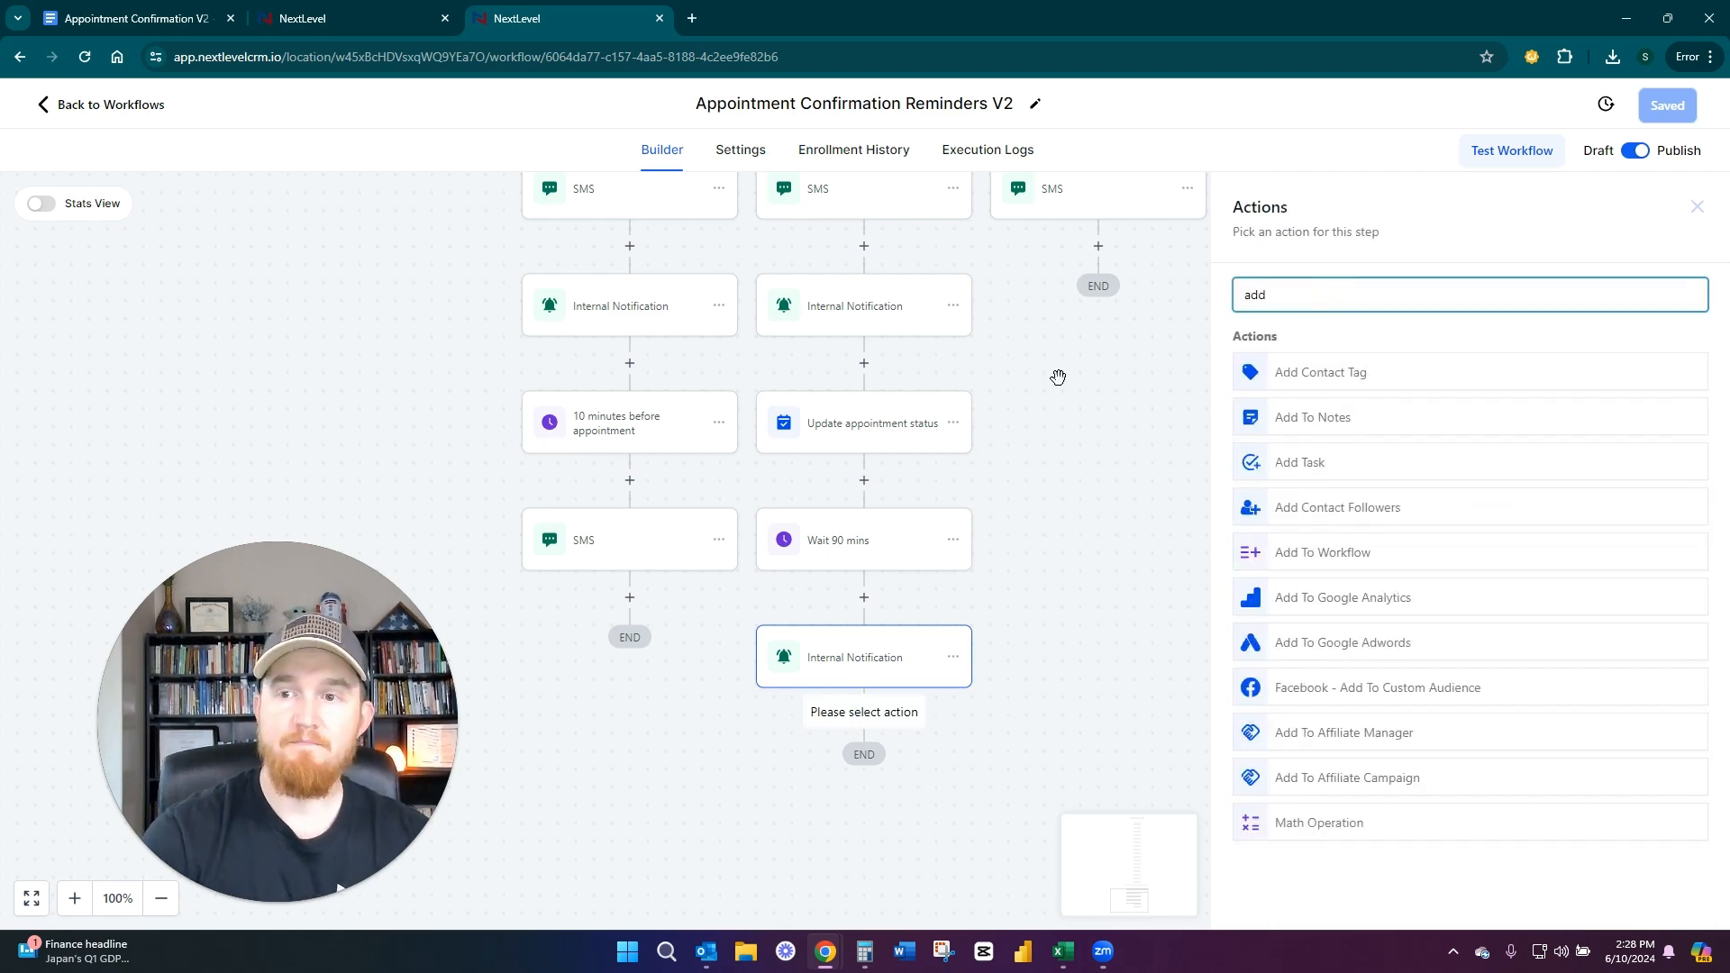
click(1340, 374)
click(1272, 411)
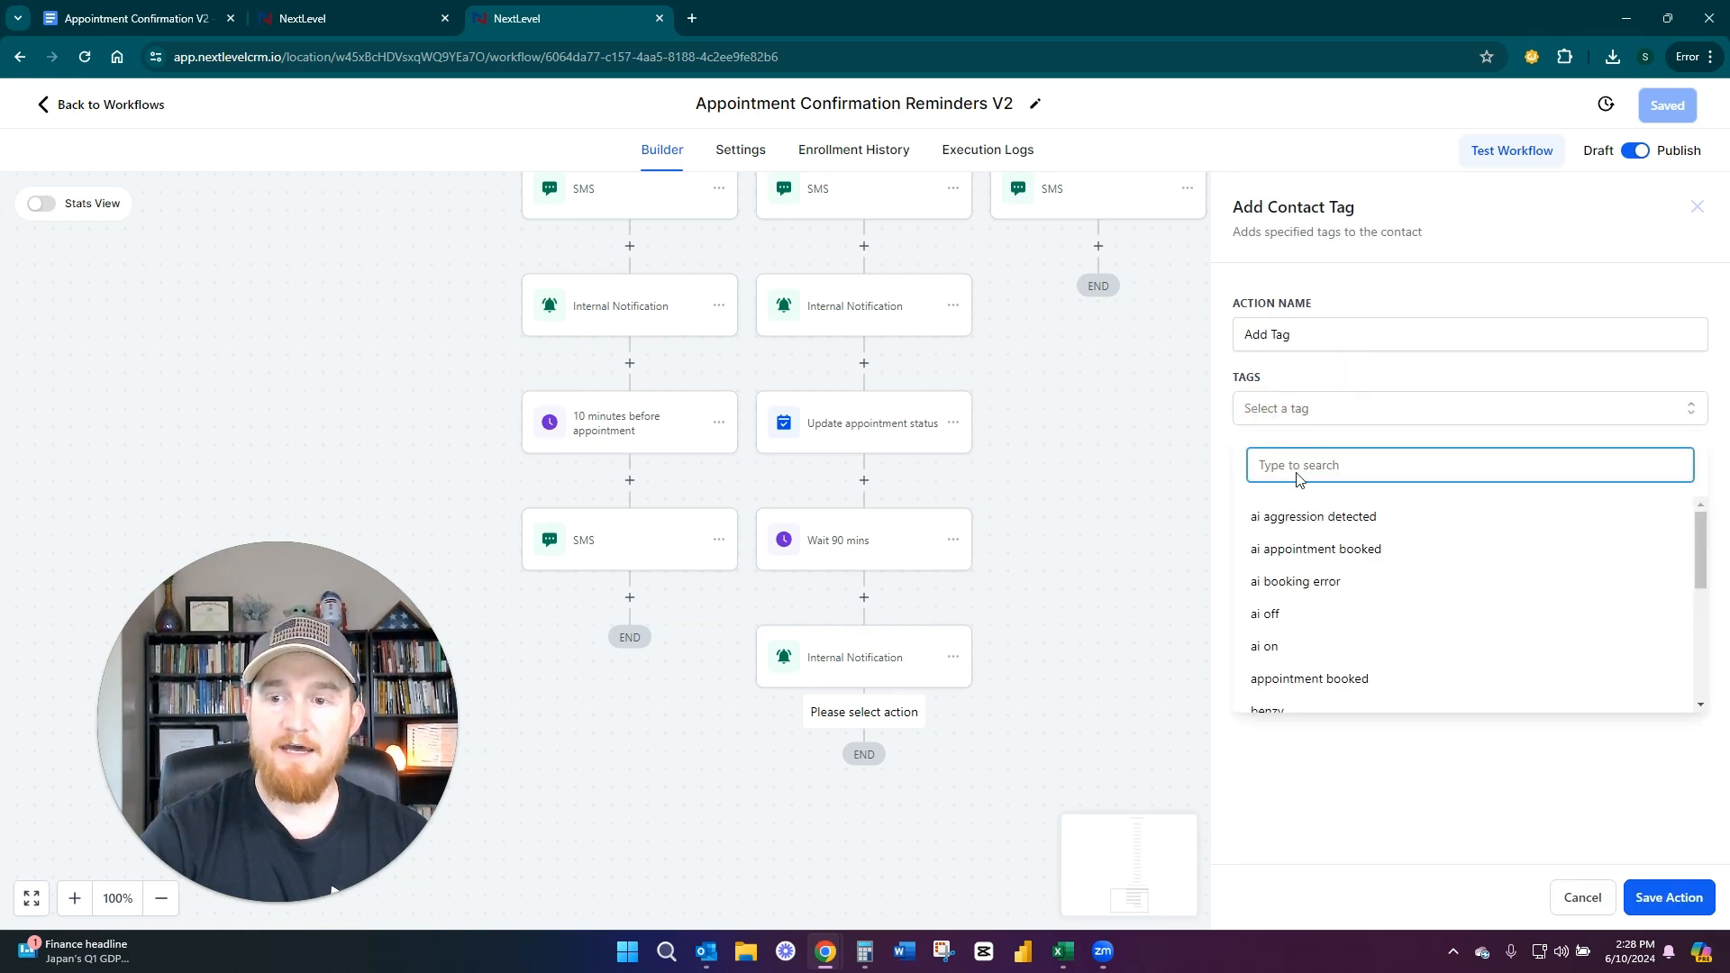
scroll(1348, 566, down, 2)
scroll(1349, 566, down, 2)
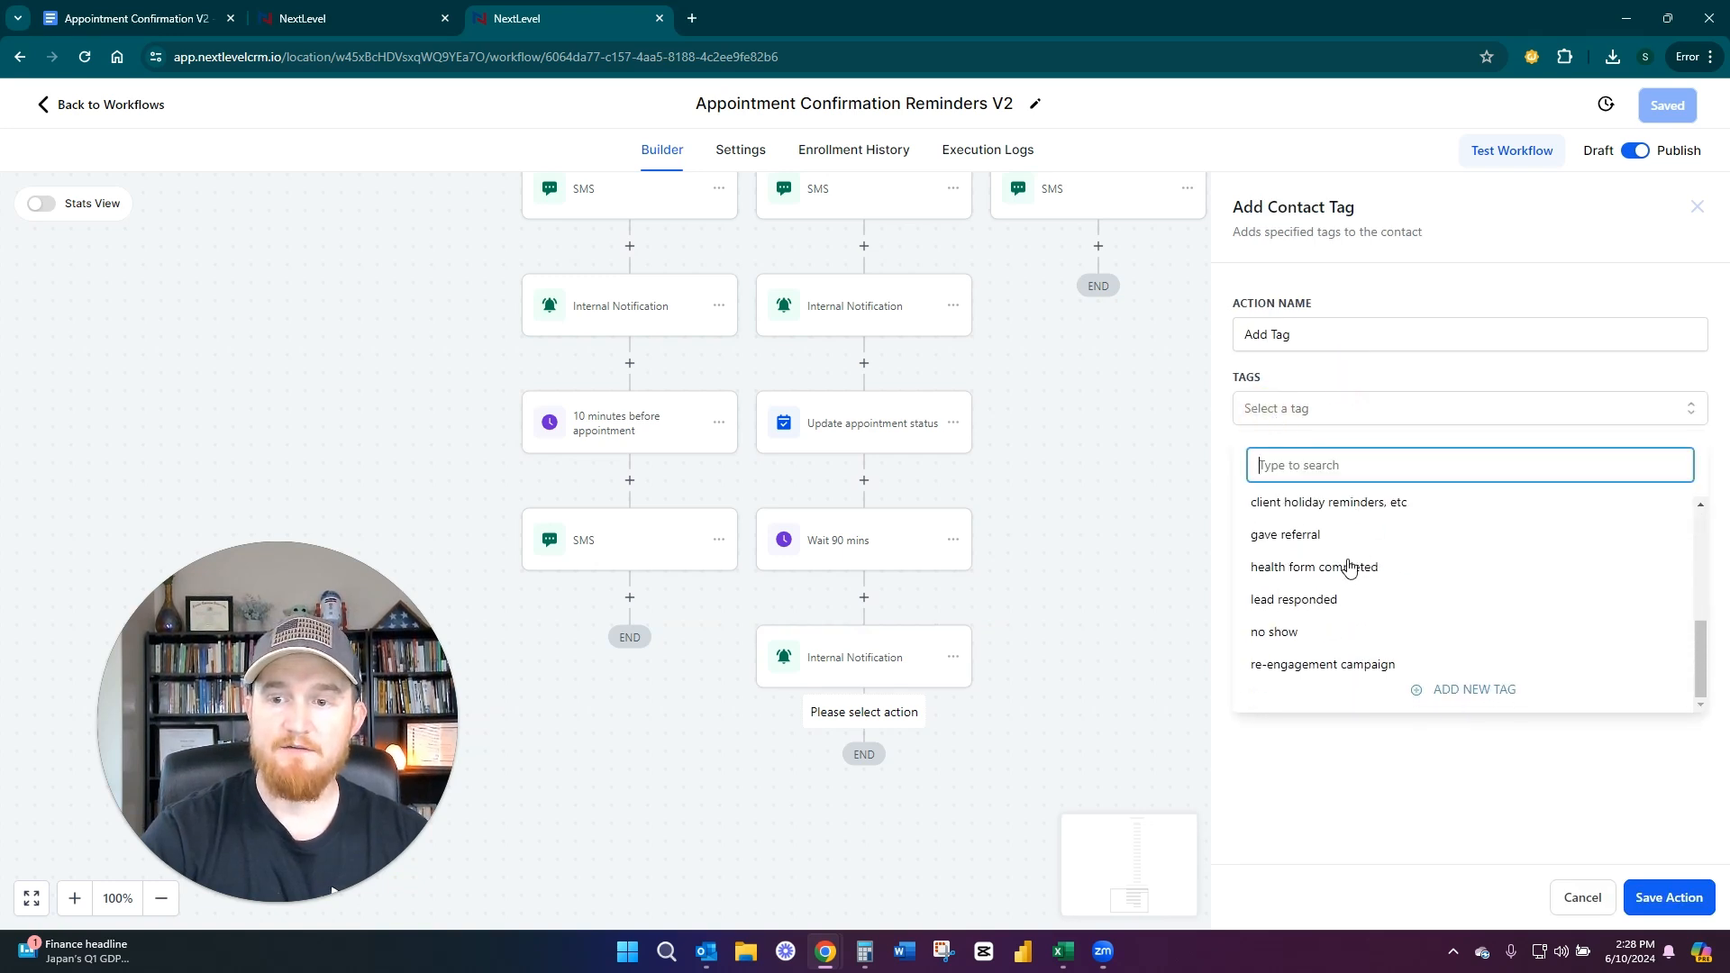
click(1278, 630)
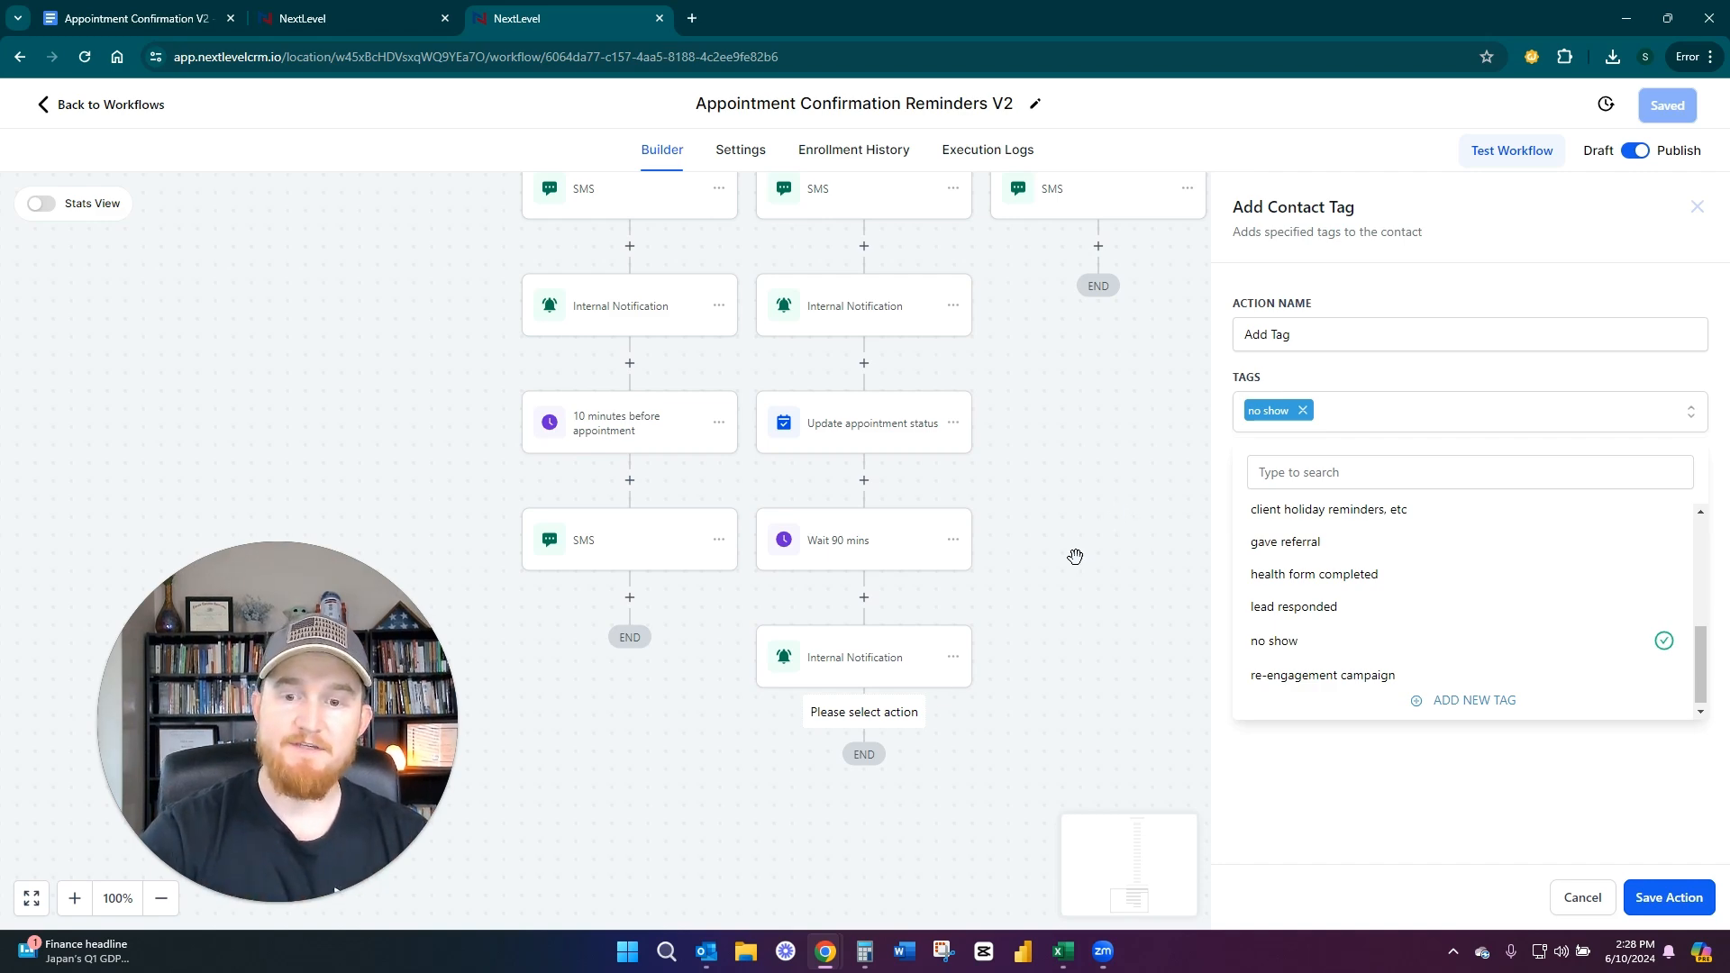
drag(1242, 206, 1361, 206)
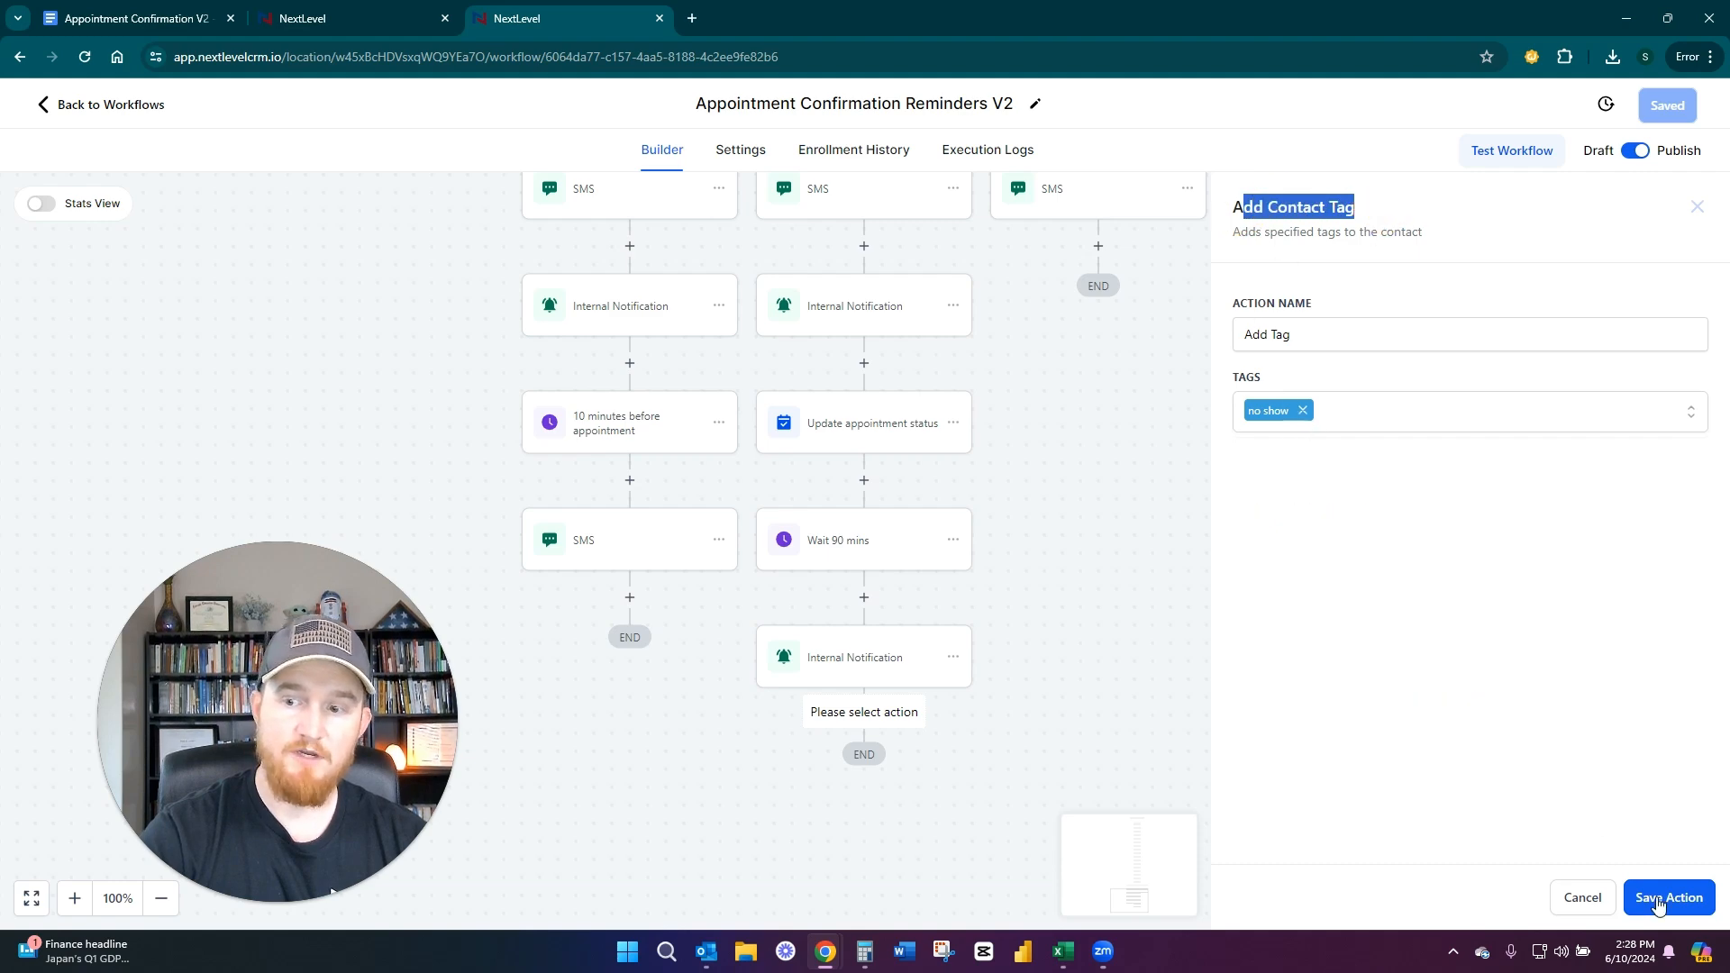
click(1583, 898)
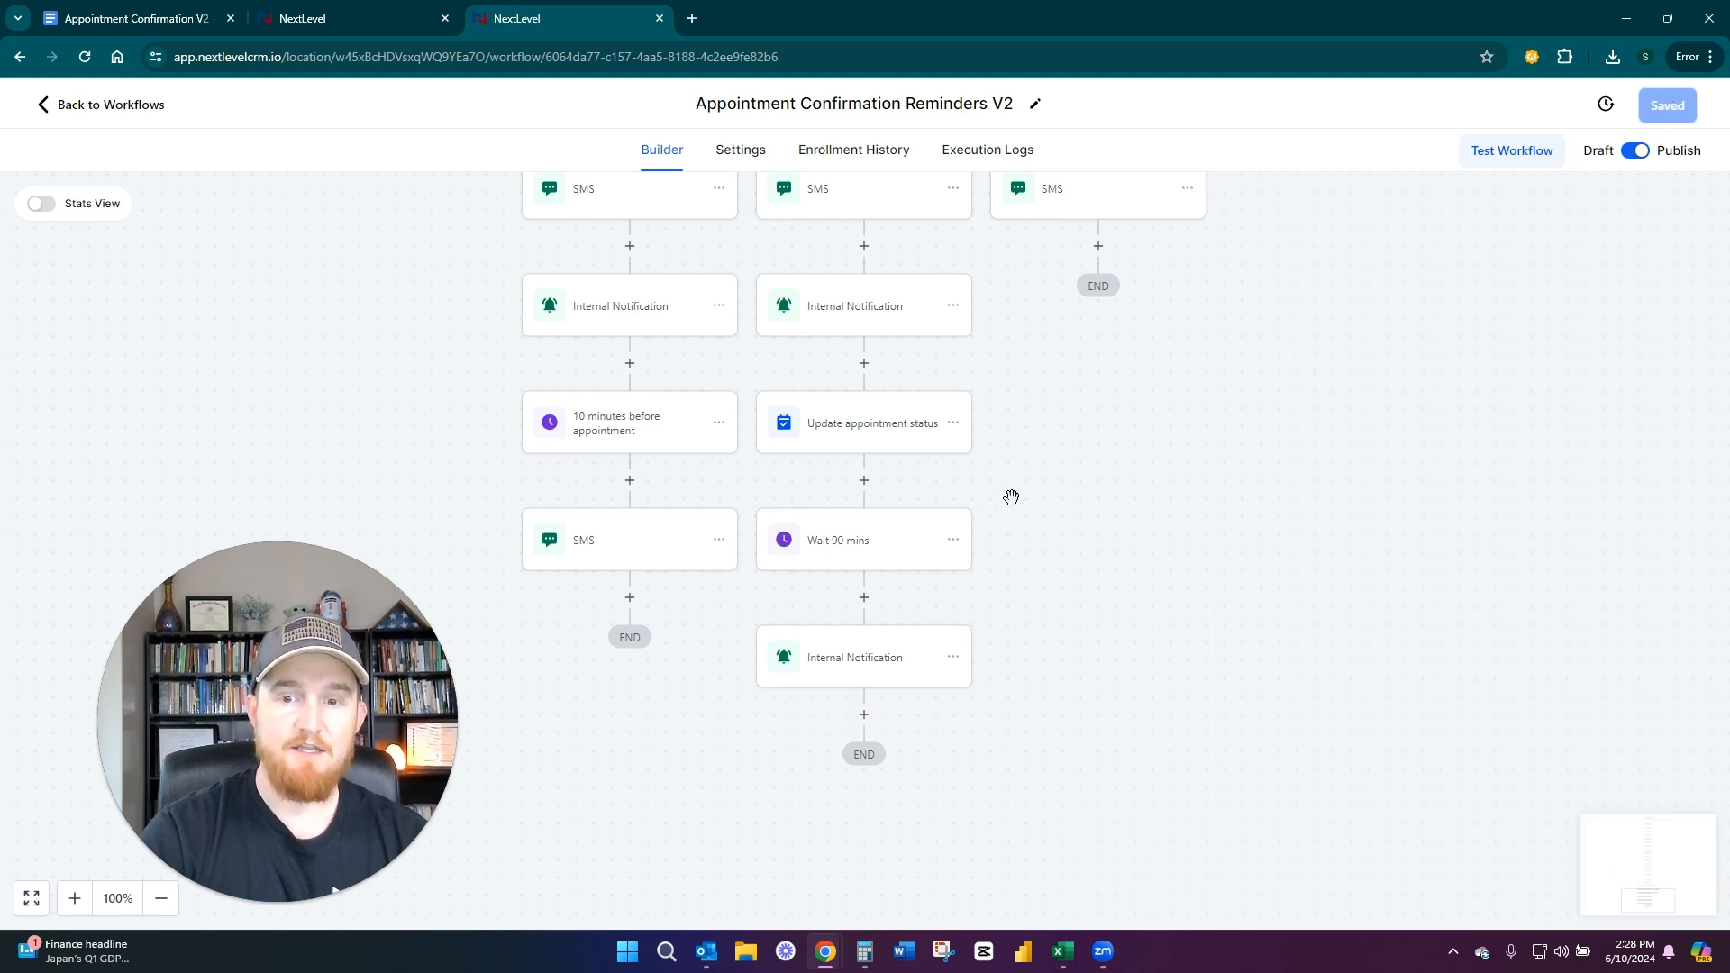
Inspect the SMS 3 reminder, the Wait for SMS confirmation action and the SMS in the Didn't respond branch
scroll(1037, 507, up, 3)
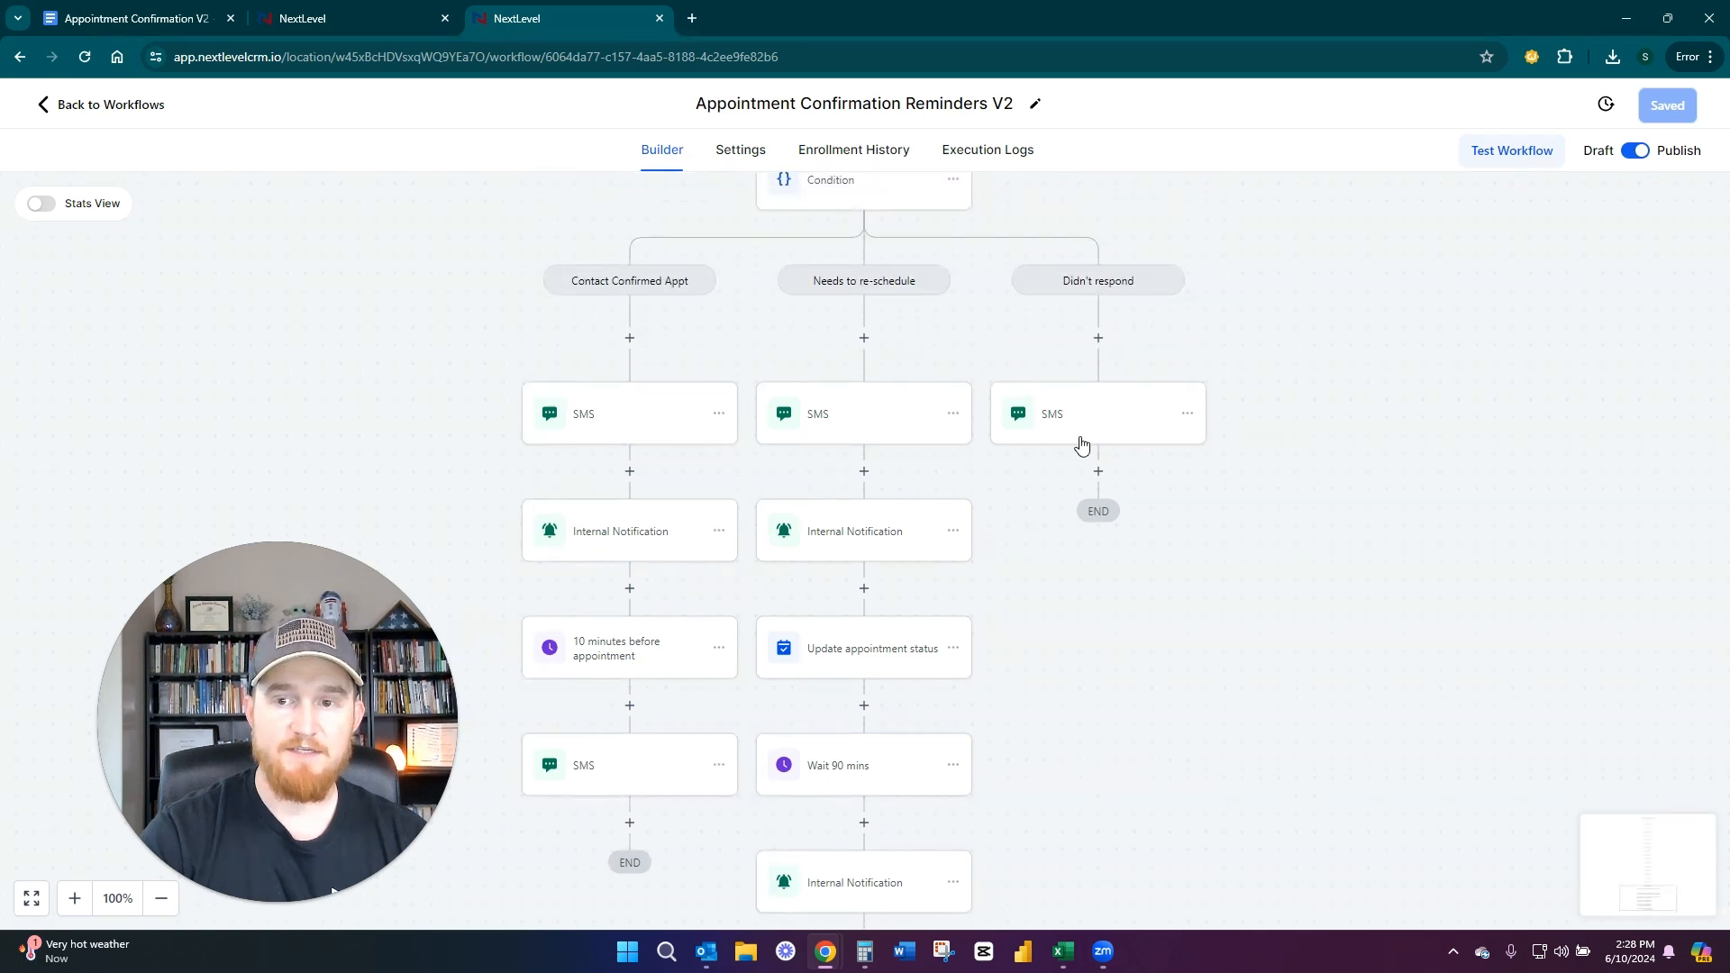
scroll(1008, 505, up, 3)
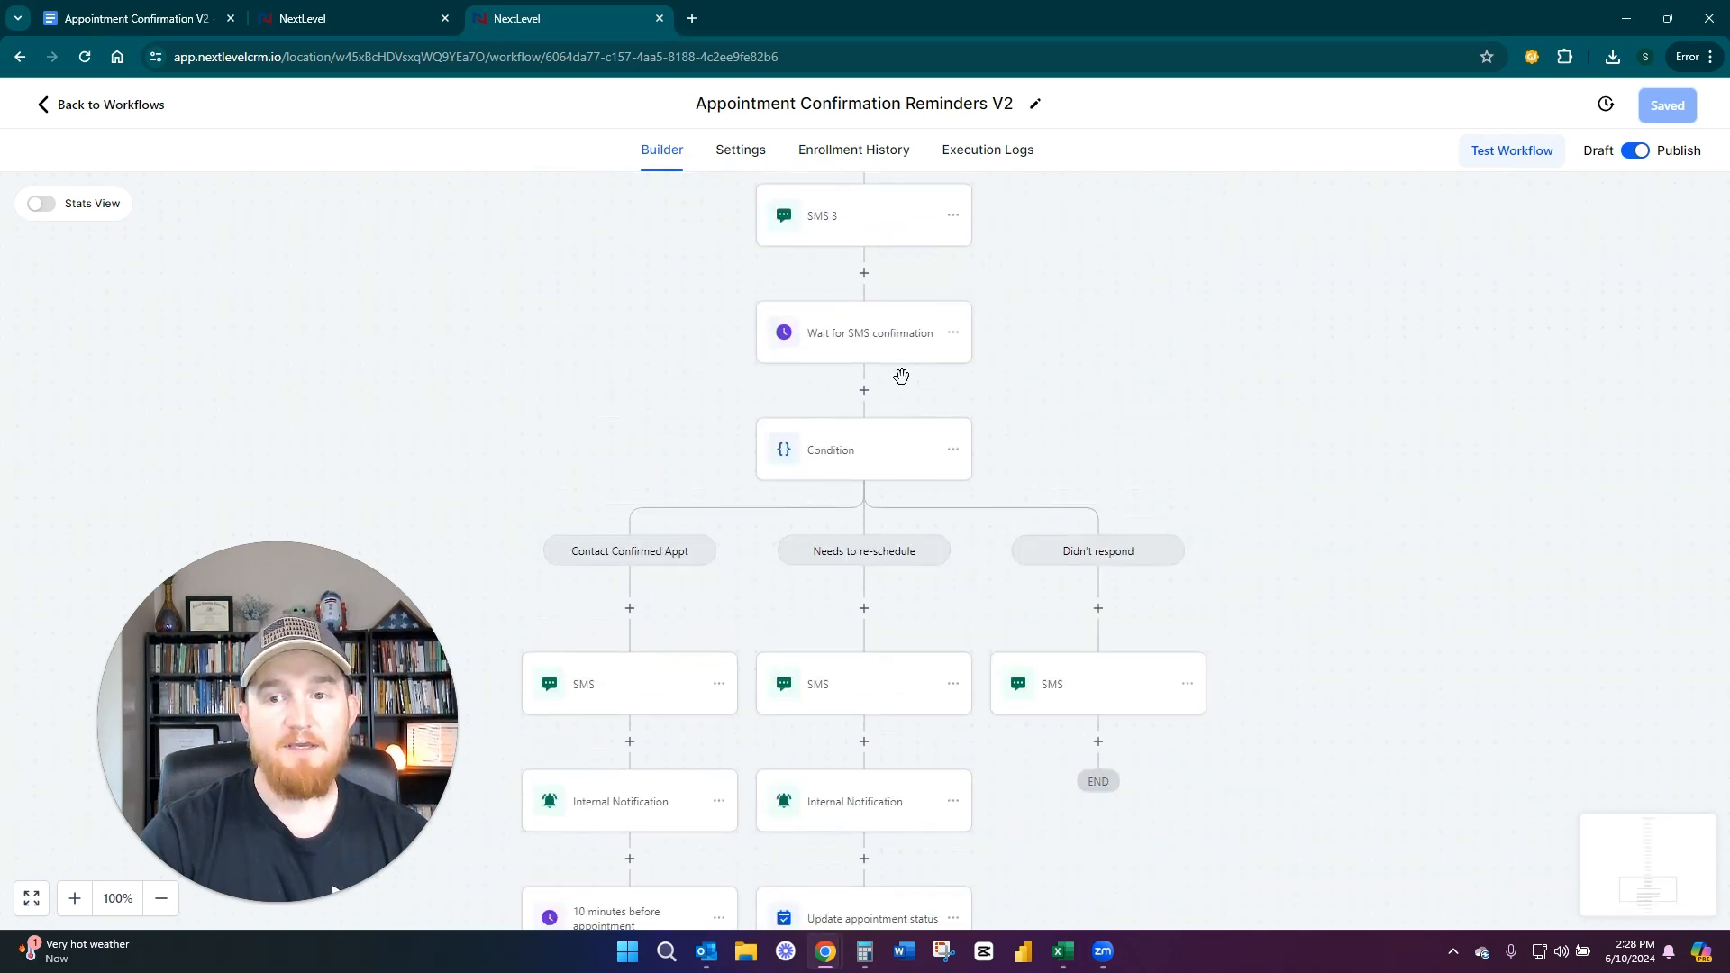
click(849, 219)
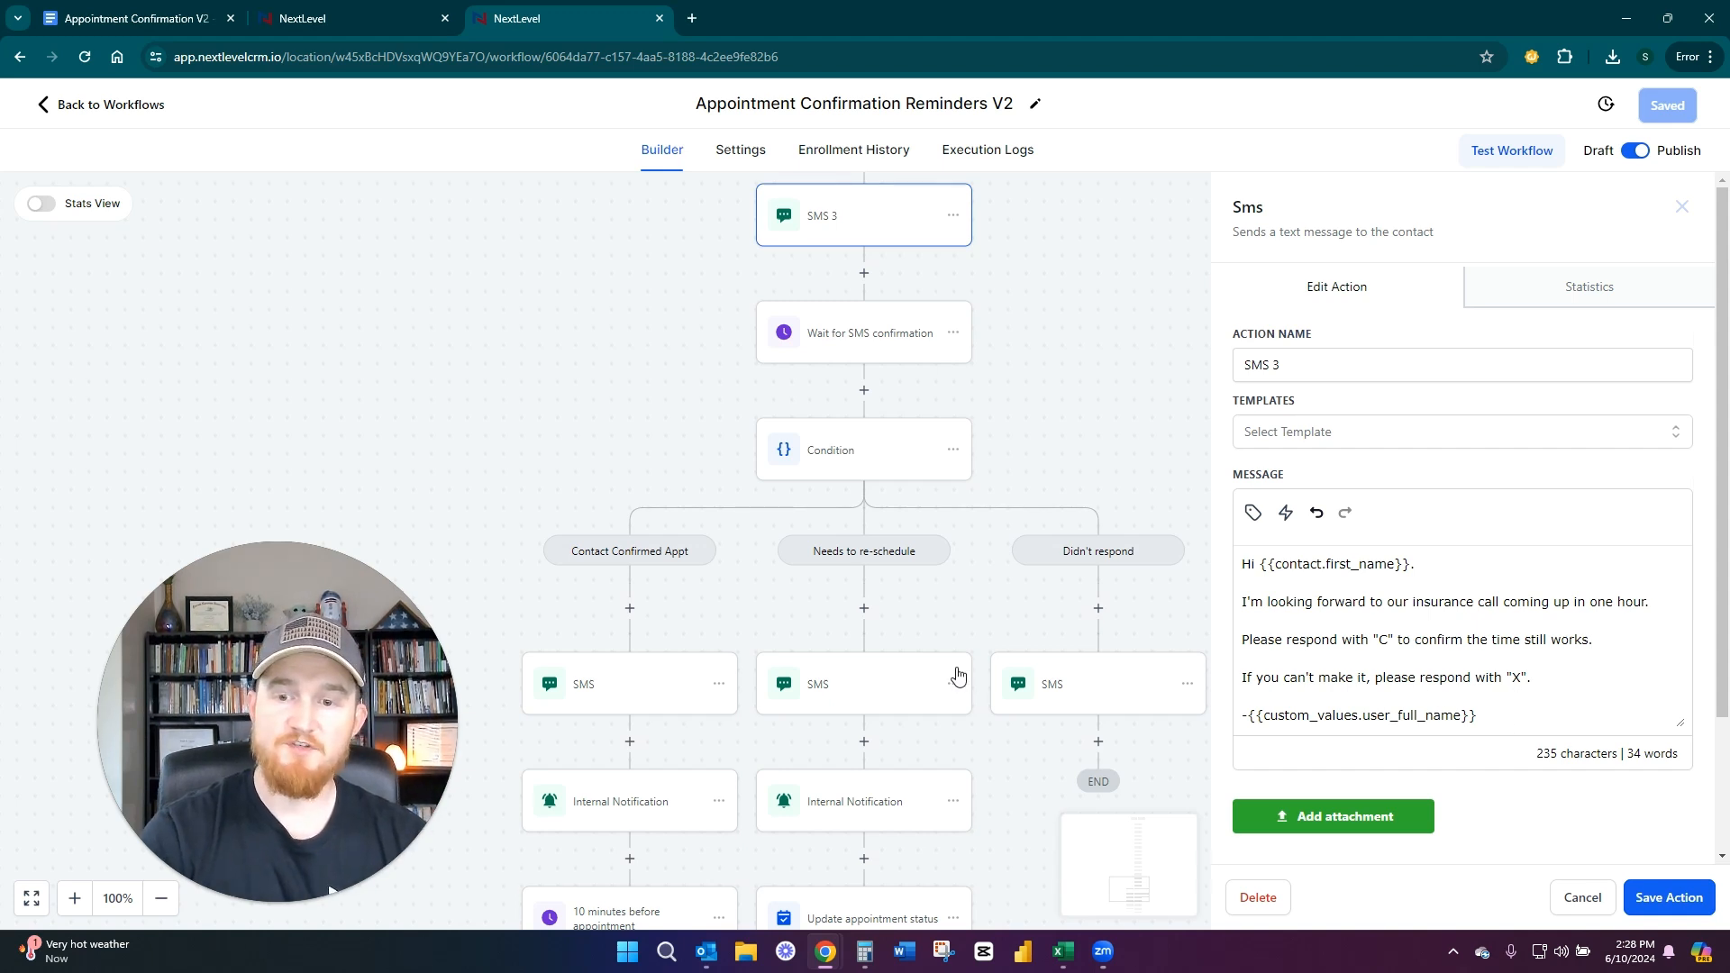
click(866, 326)
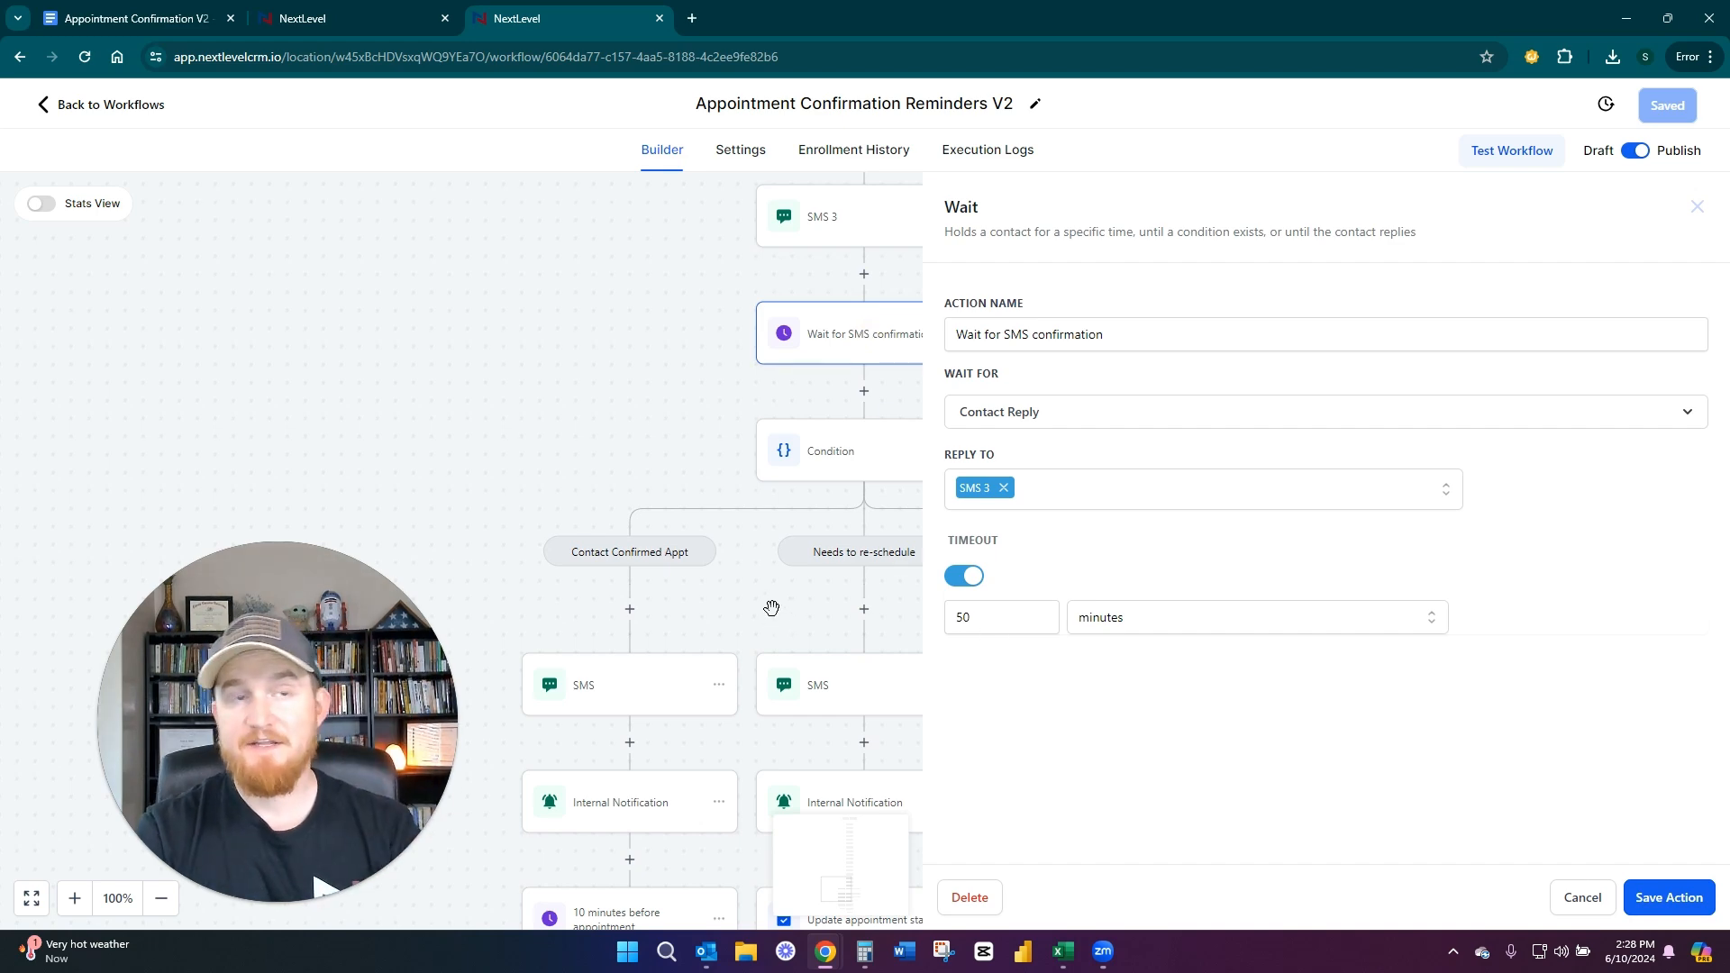
click(582, 324)
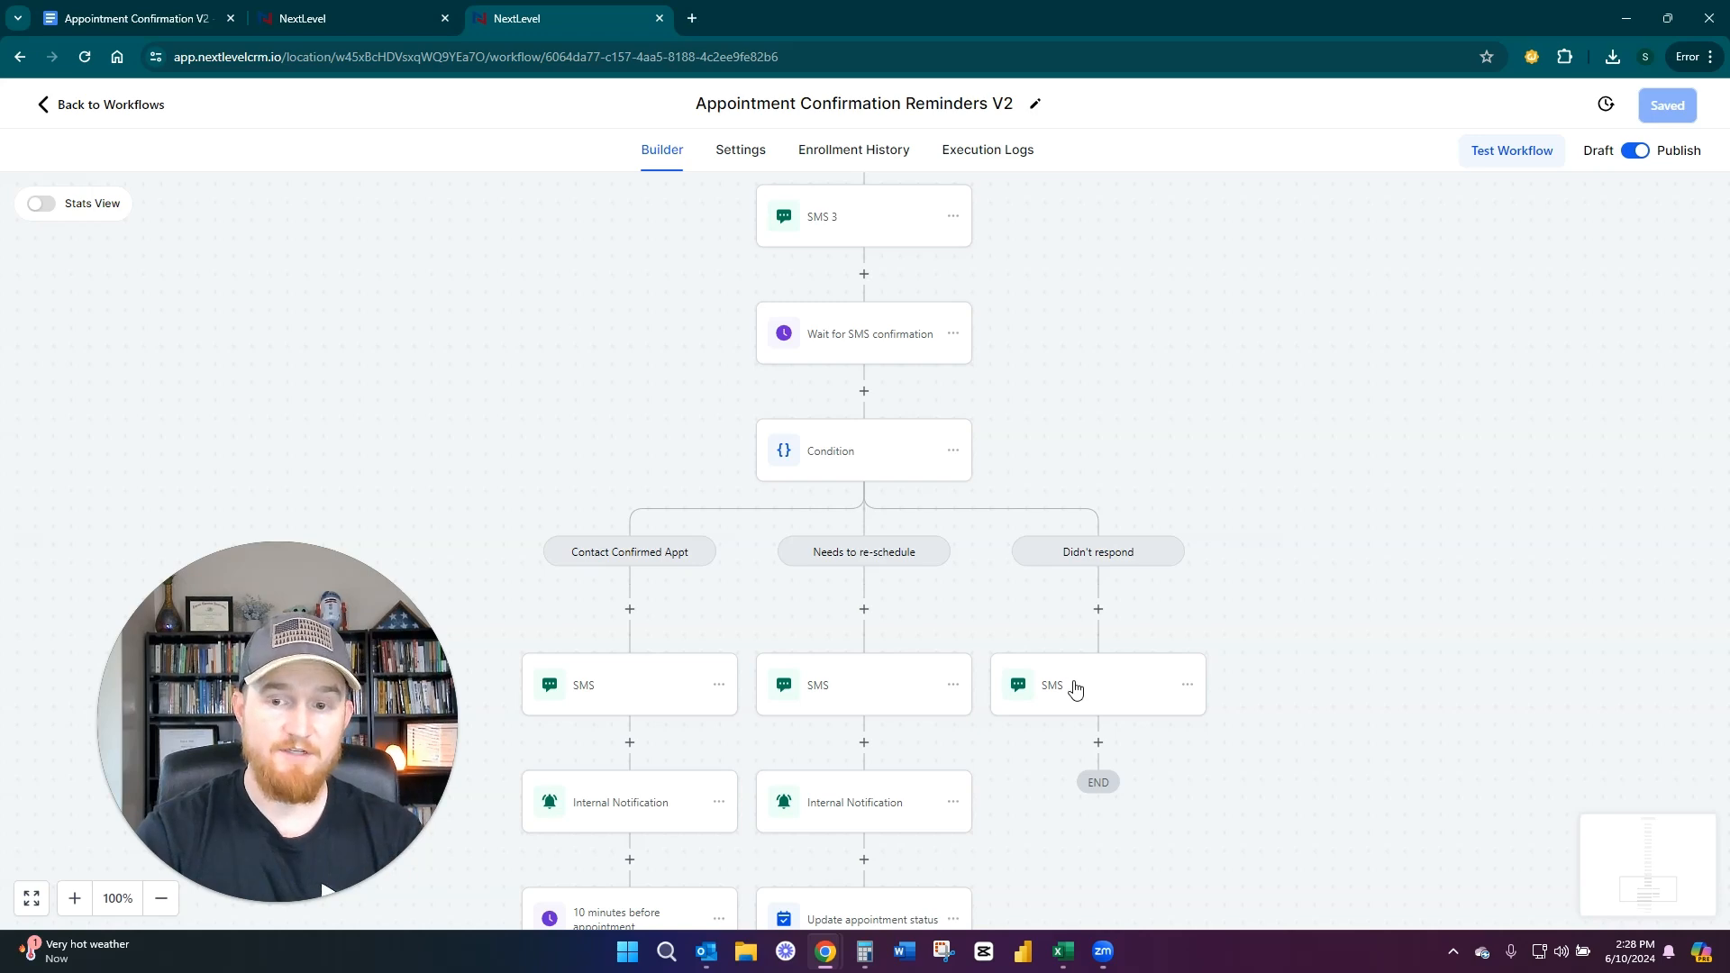
click(1075, 690)
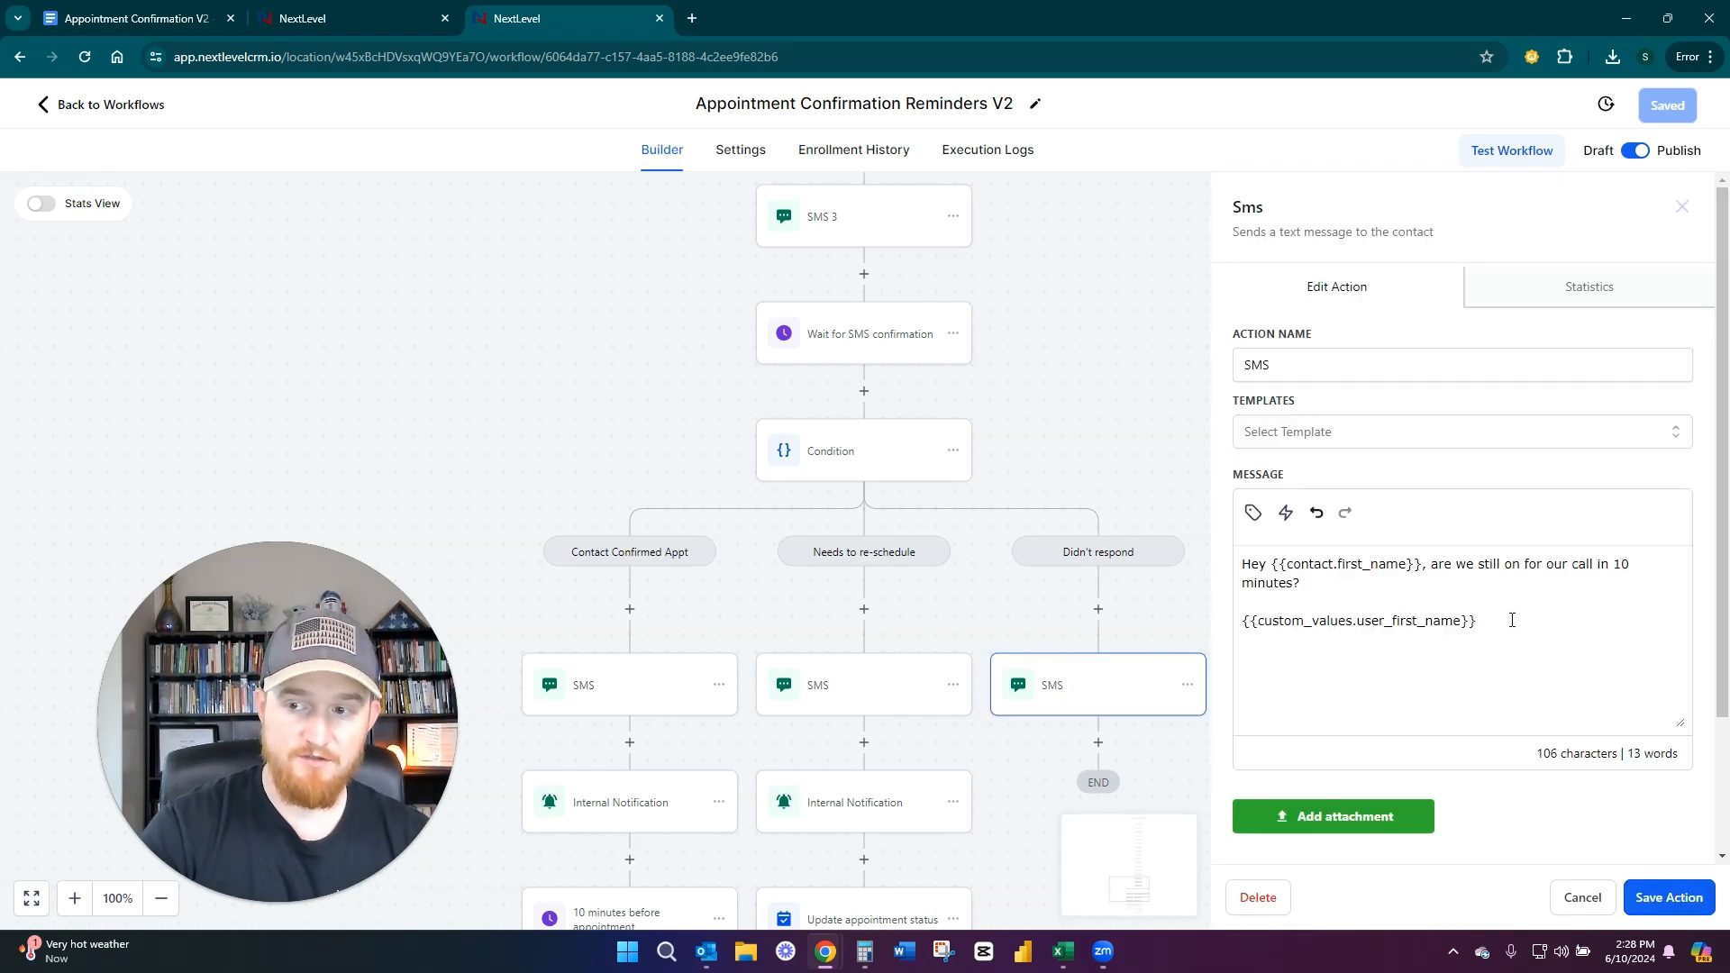
click(1583, 898)
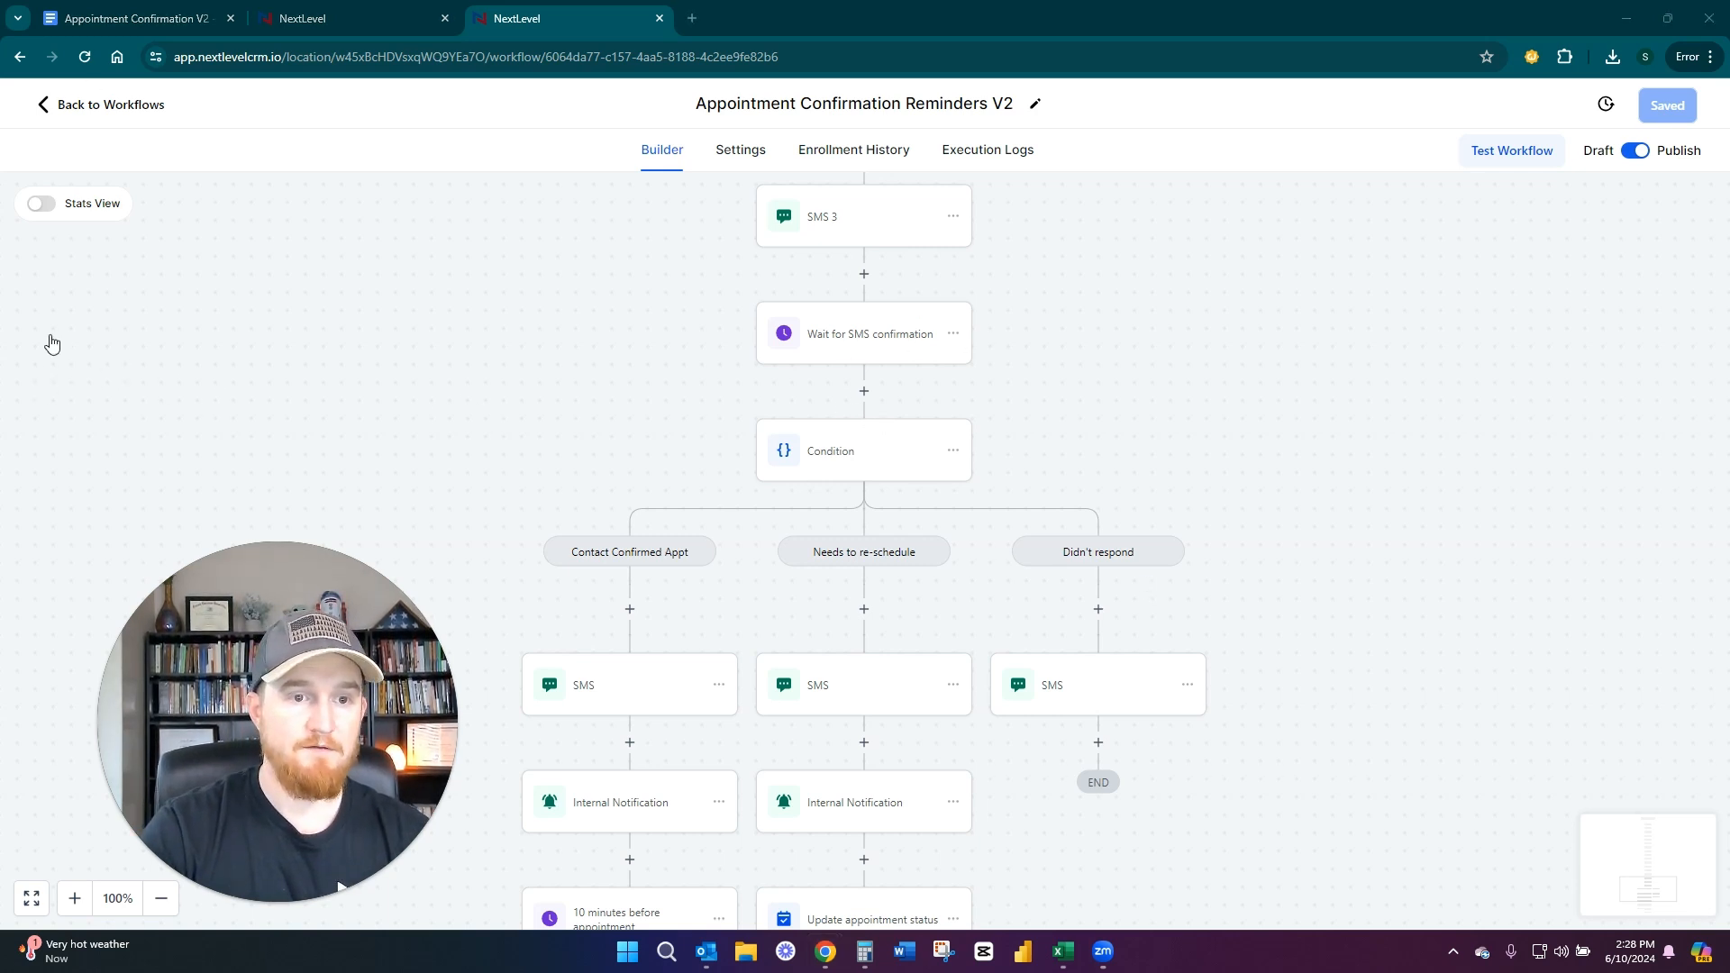
Switch to the Appointment Confirmation V2 document and highlight the points on creative appointment titles and appointment agendas
click(118, 10)
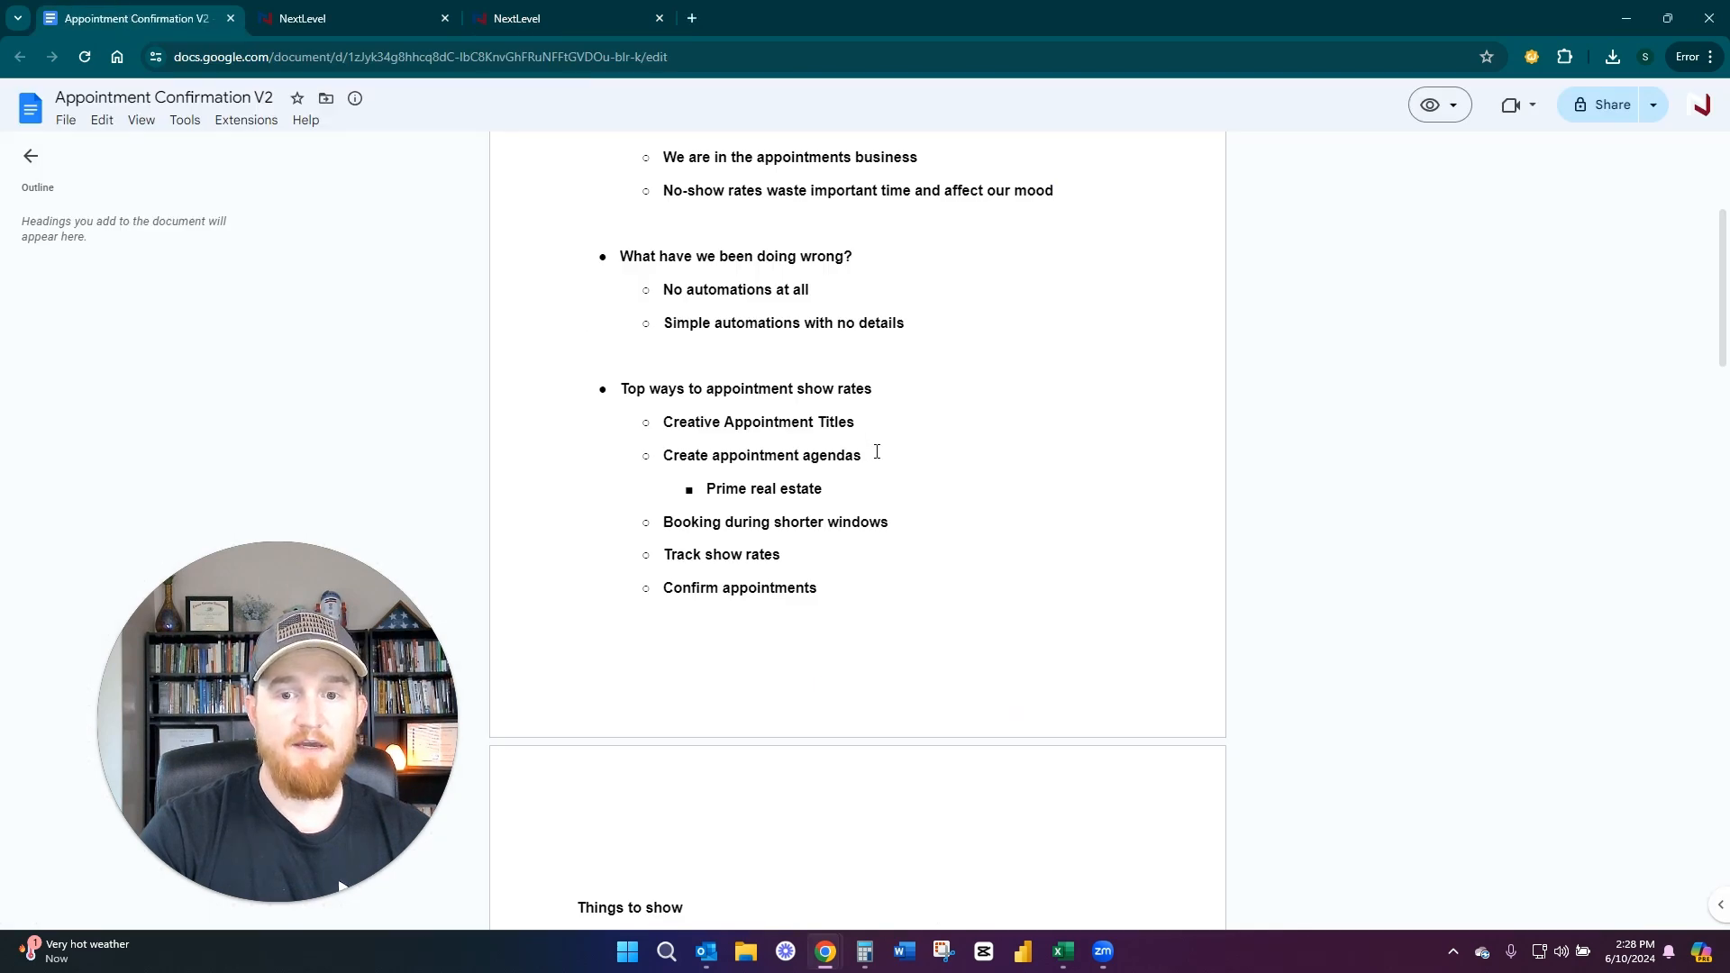
drag(854, 492, 649, 429)
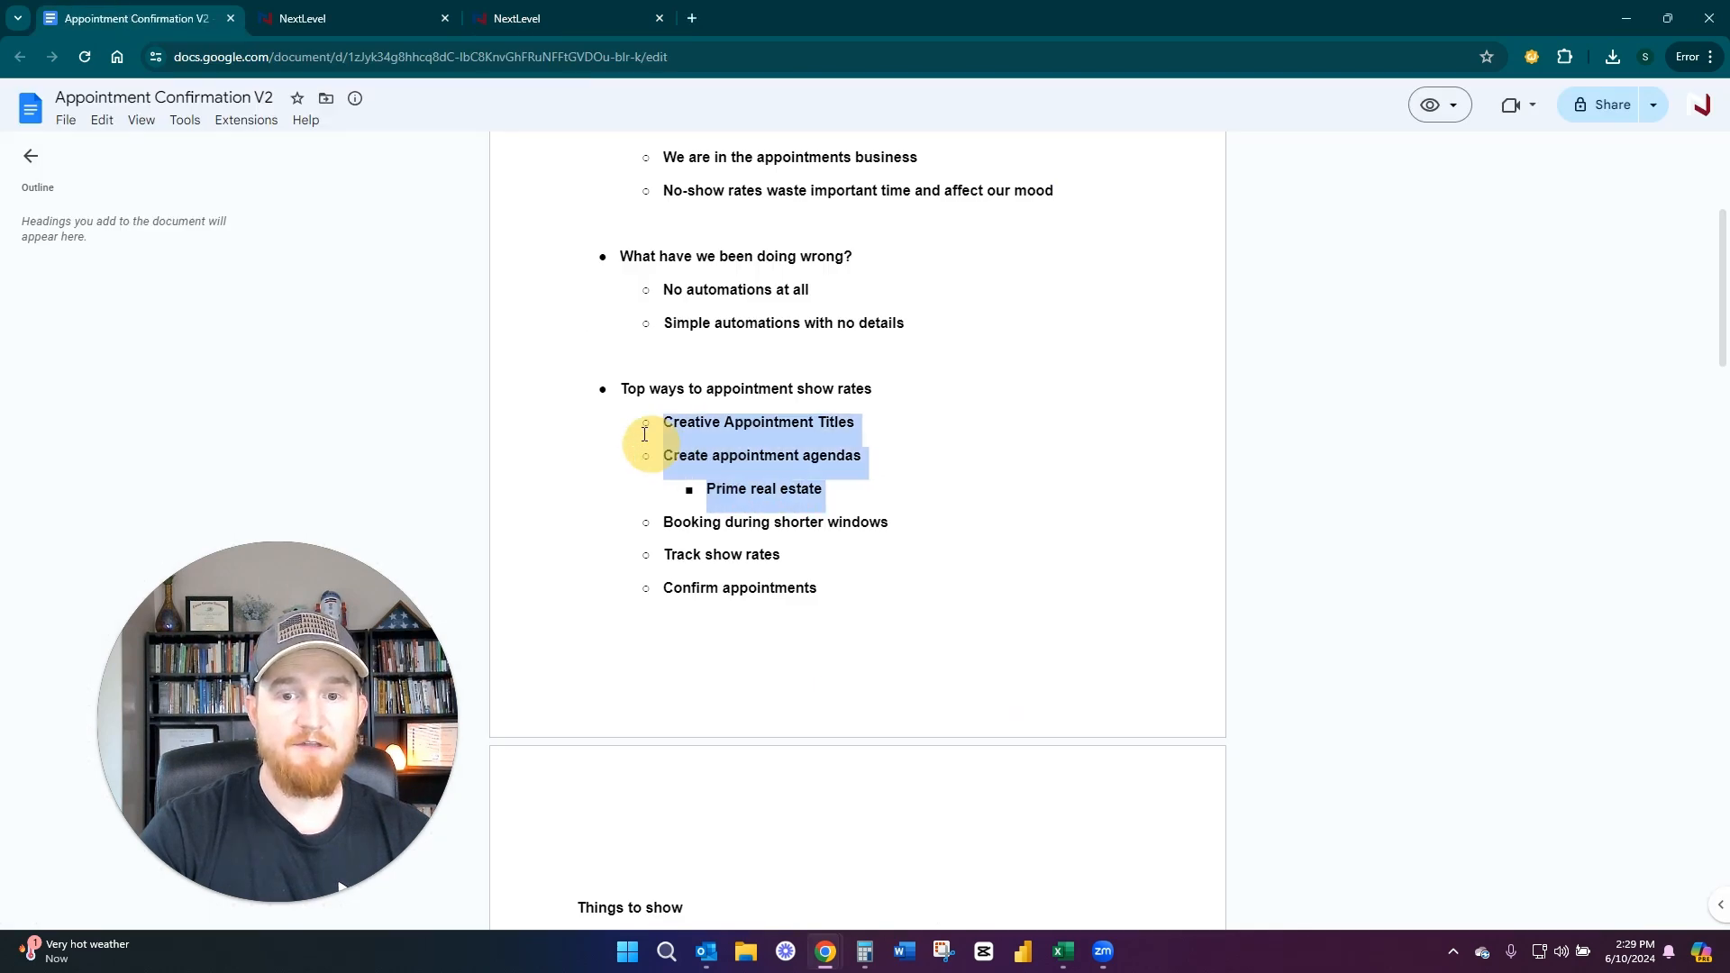
click(988, 468)
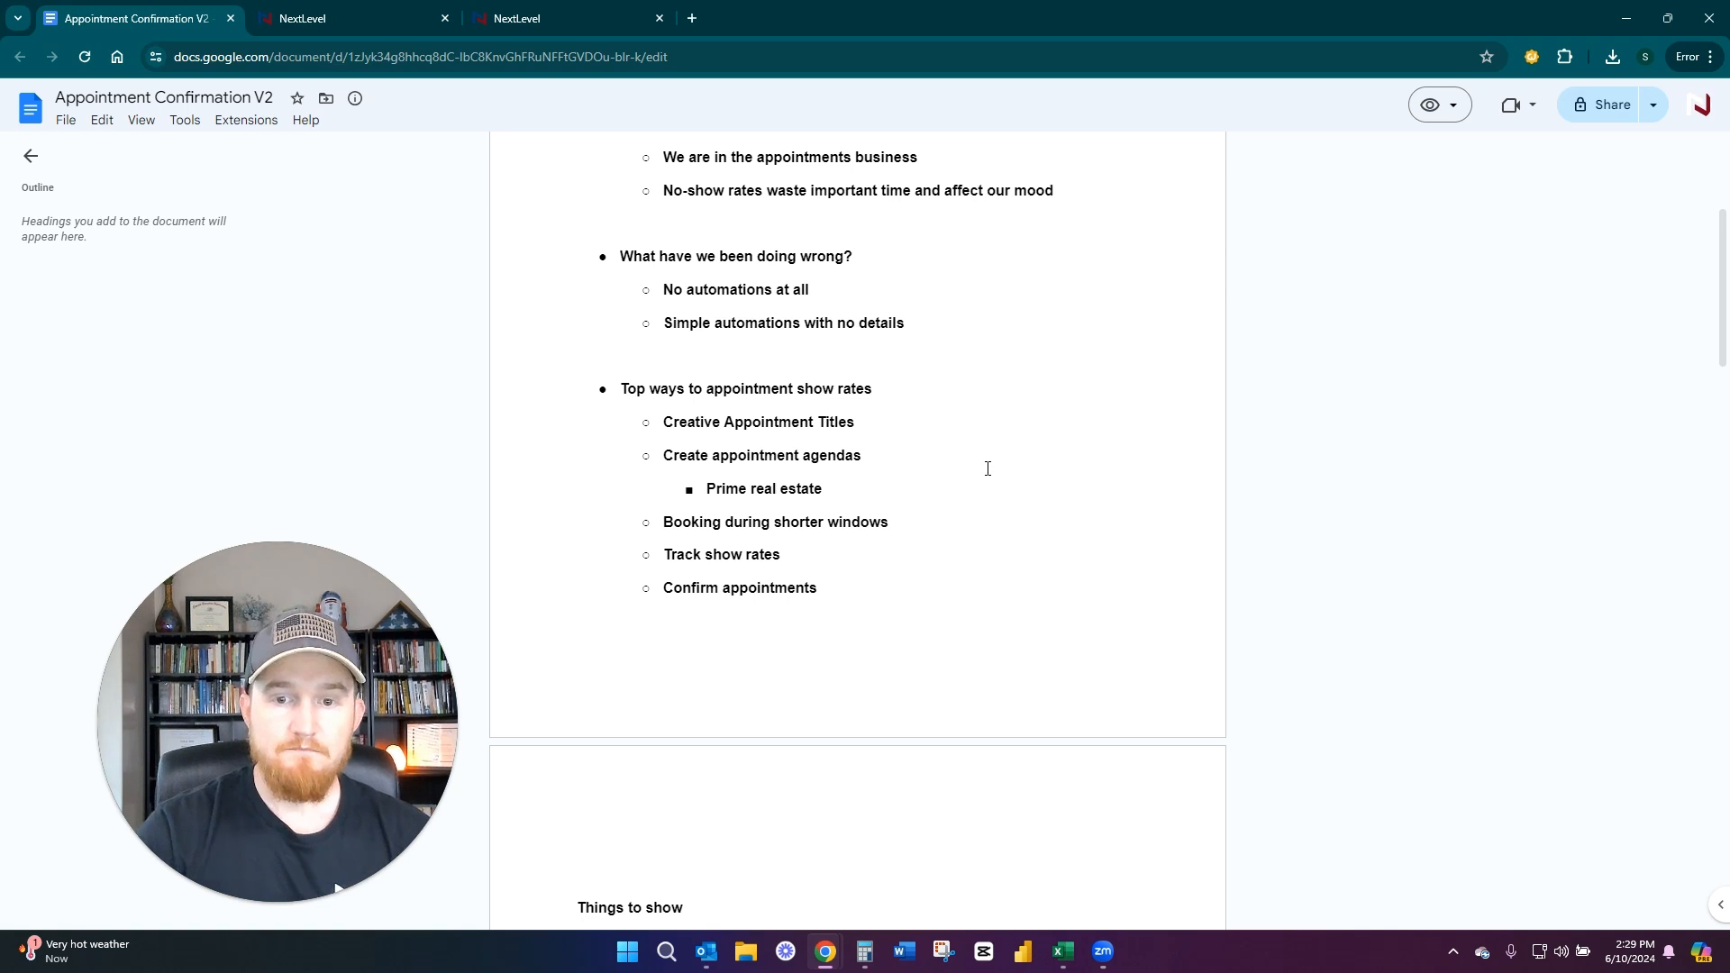
Highlight the "Confirm appointments" point, and the points on booking during shorter windows and tracking show rates
drag(833, 588, 630, 587)
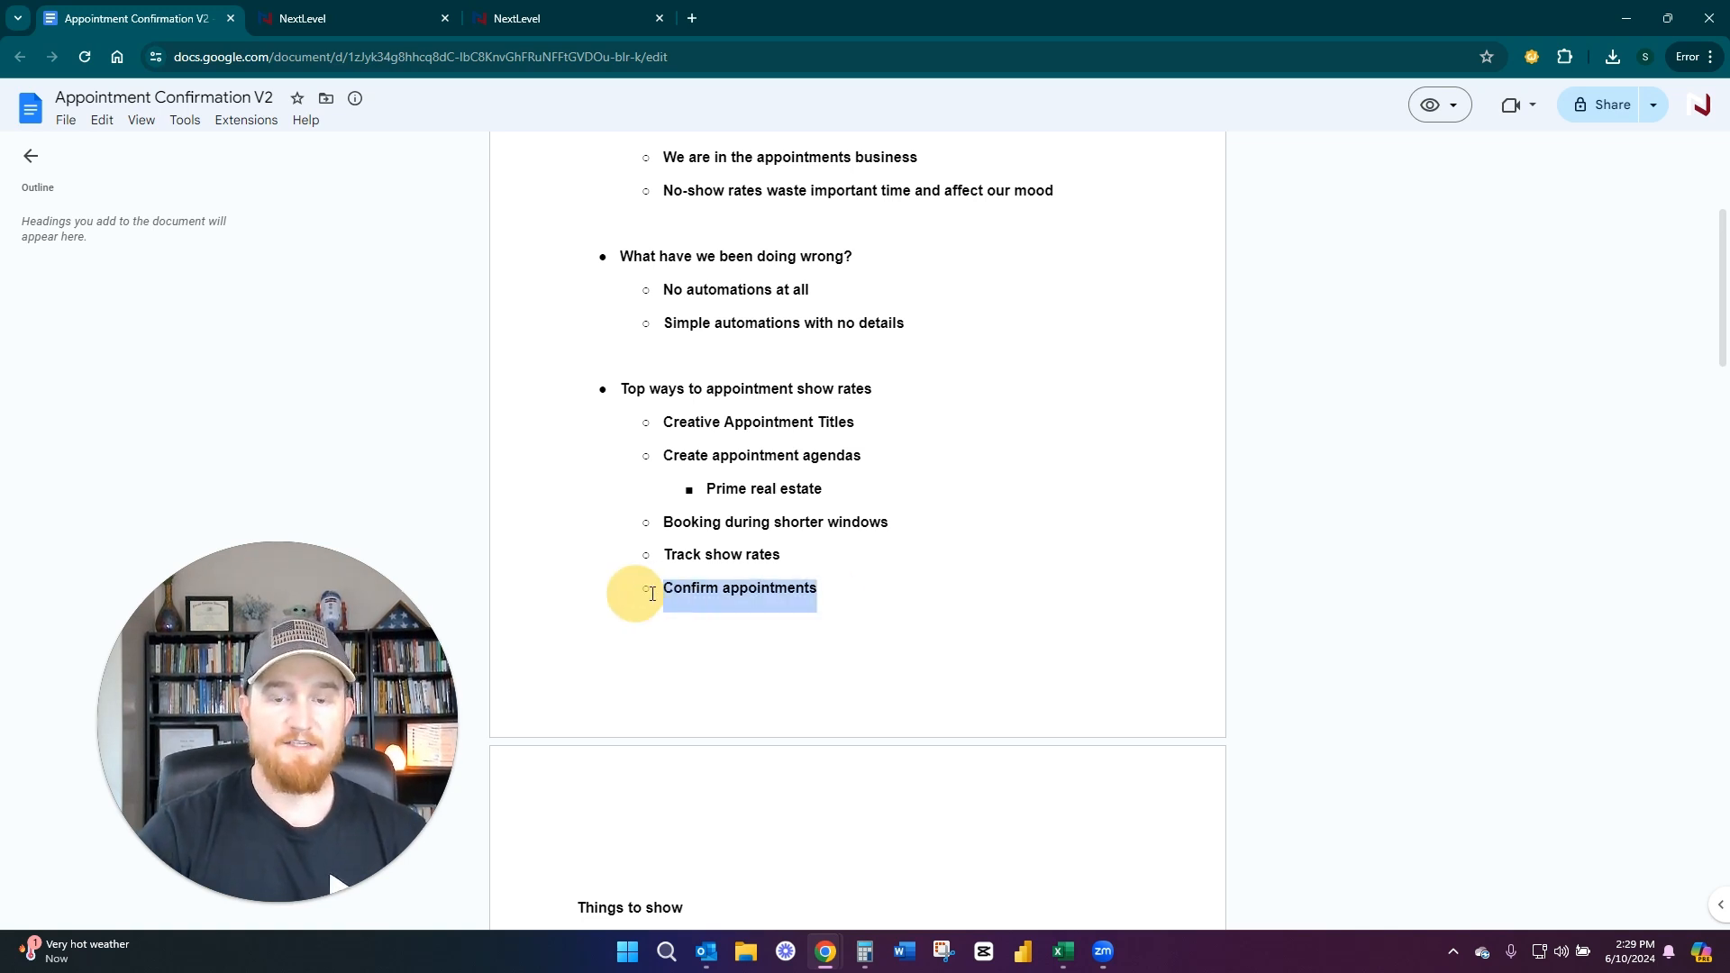
click(915, 567)
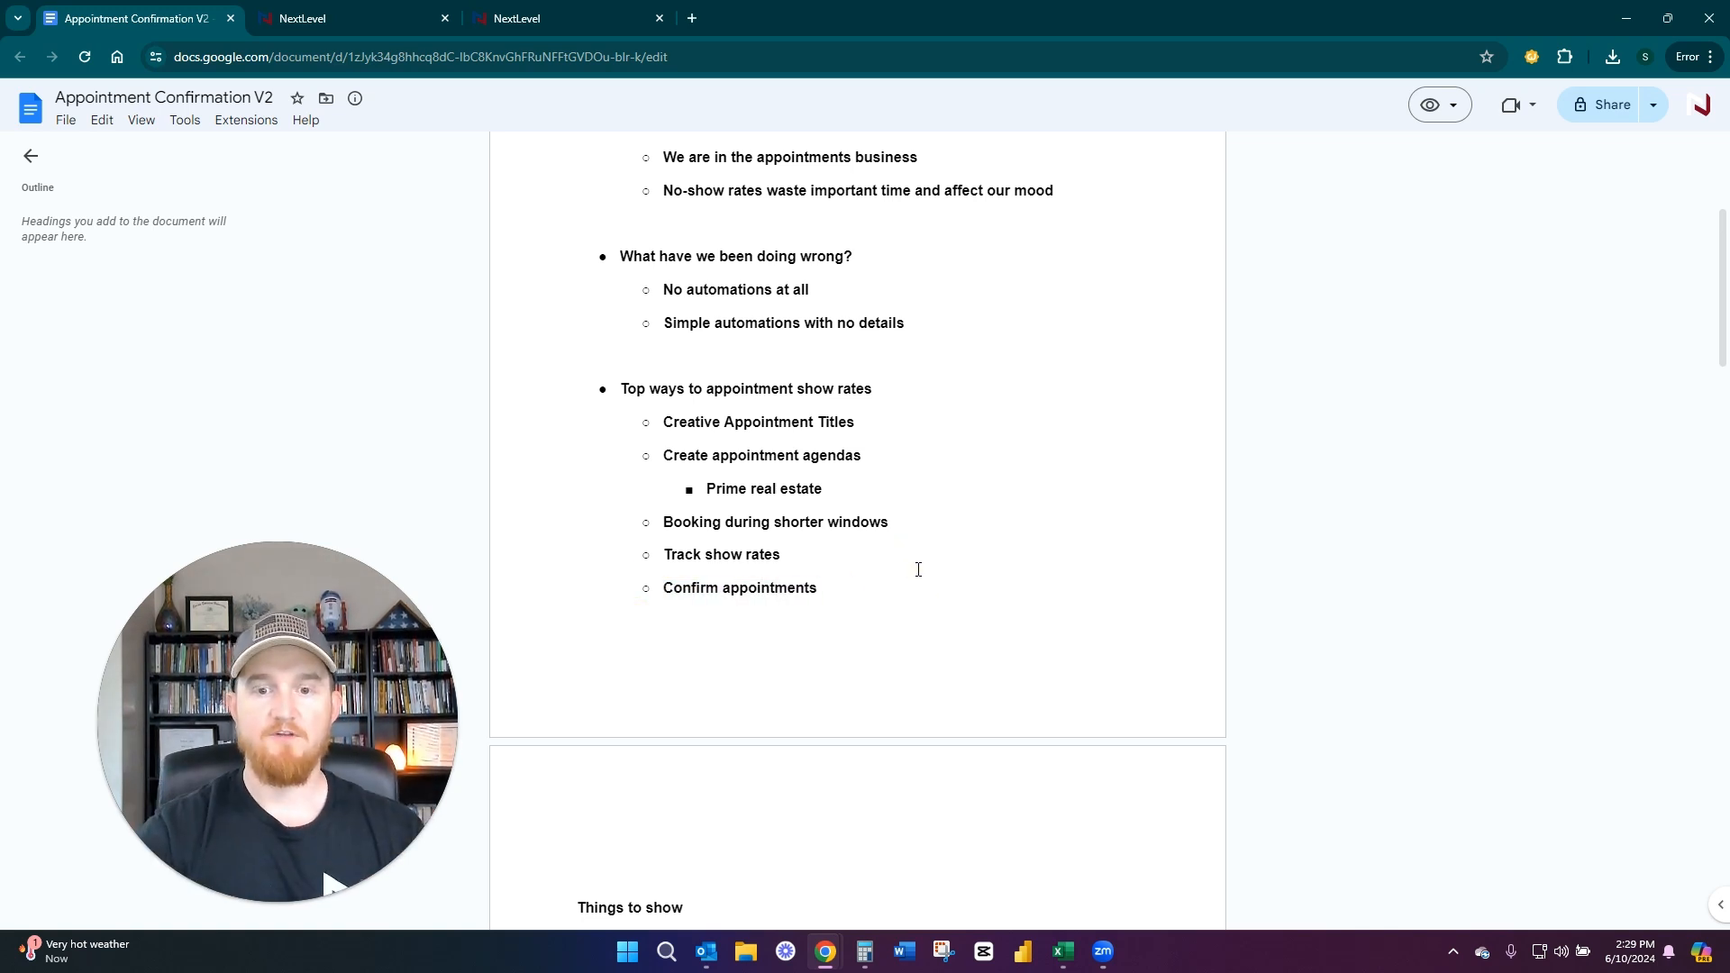
click(661, 586)
click(816, 591)
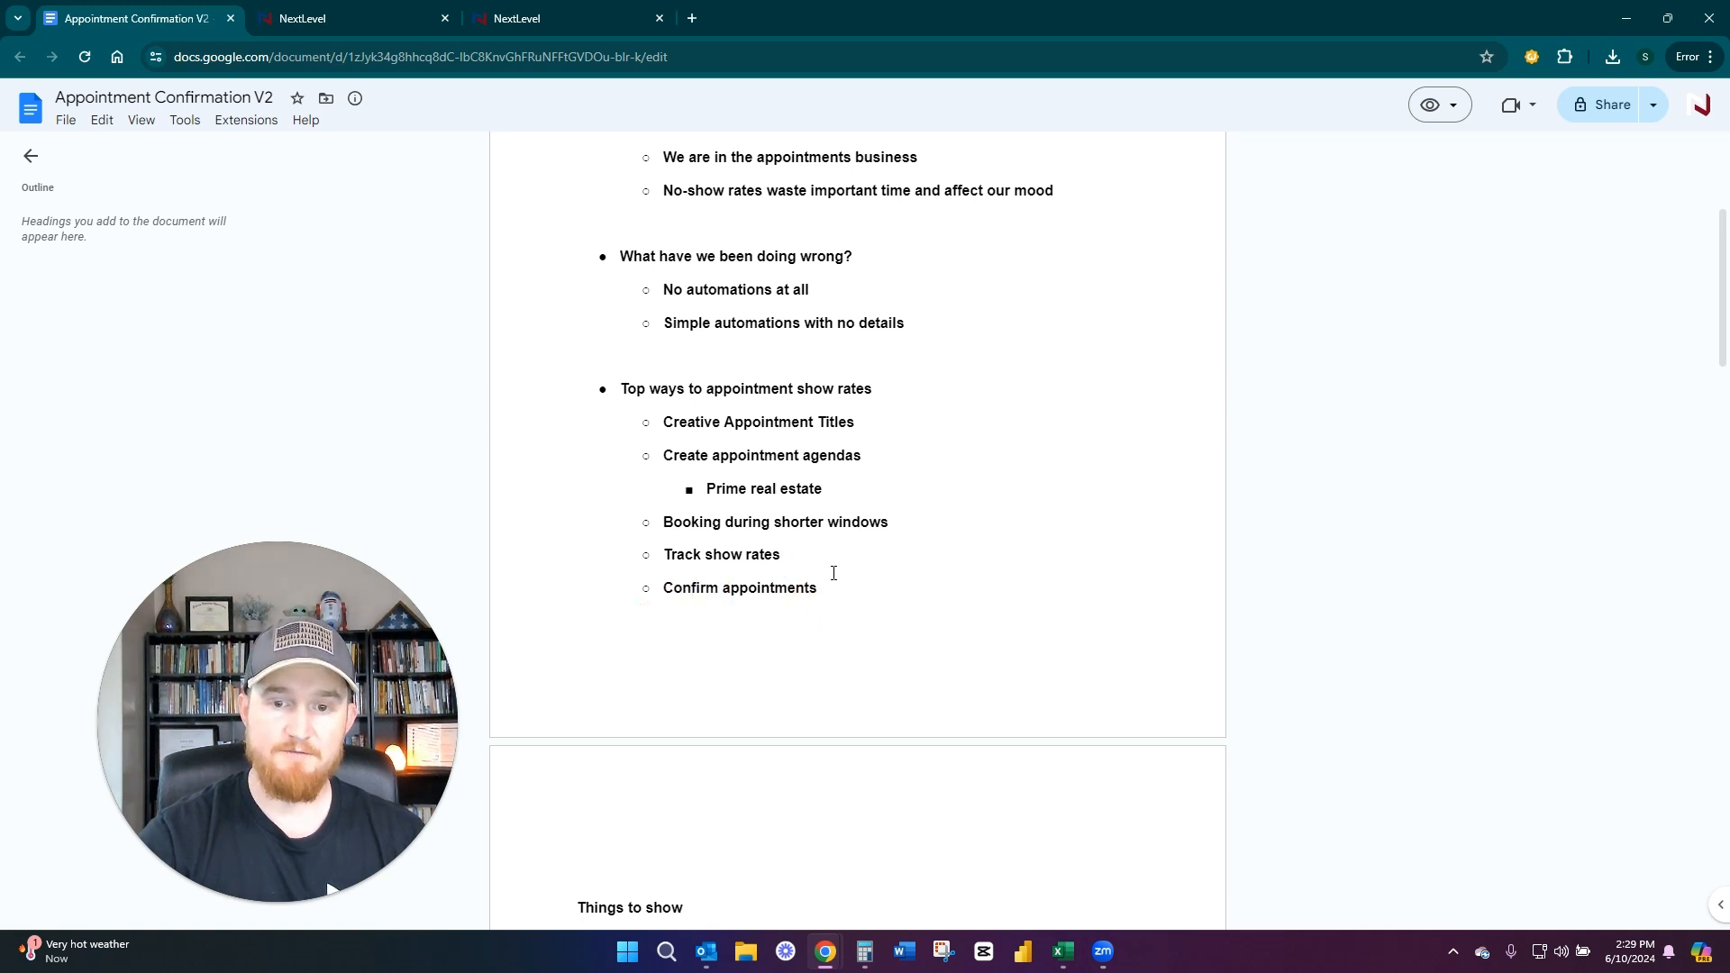
drag(780, 556, 645, 521)
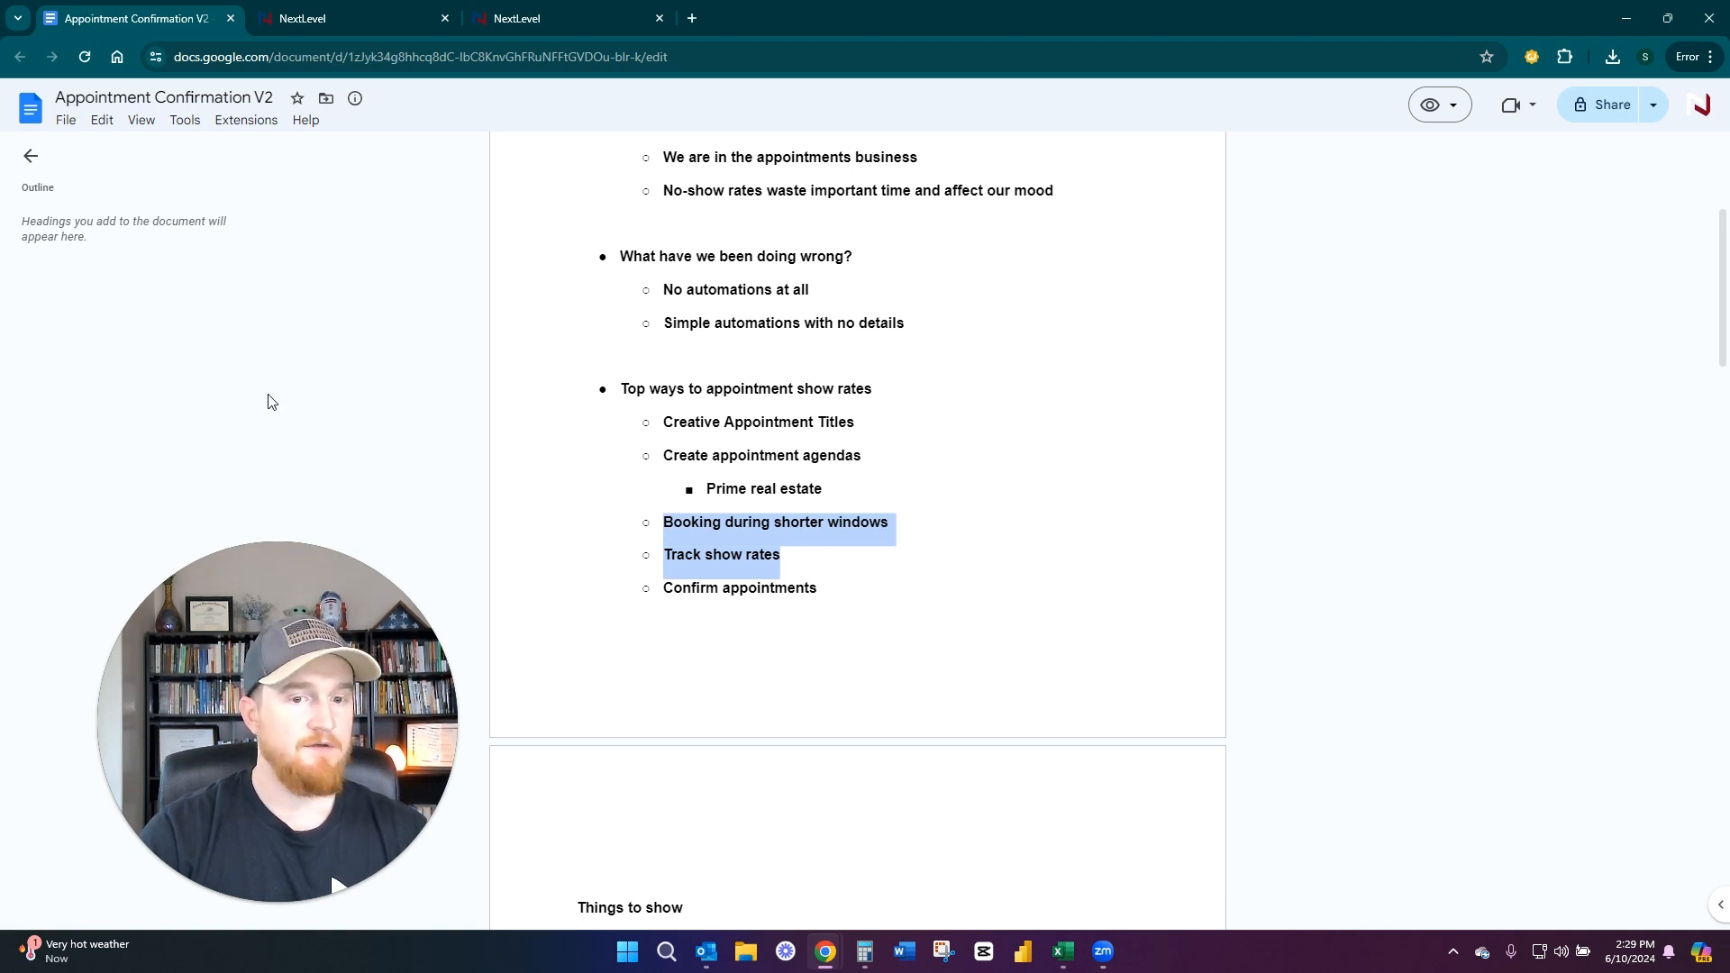
Switch to the NextLevel calendar settings and open the listed calendar for editing
key(ctrl+Tab)
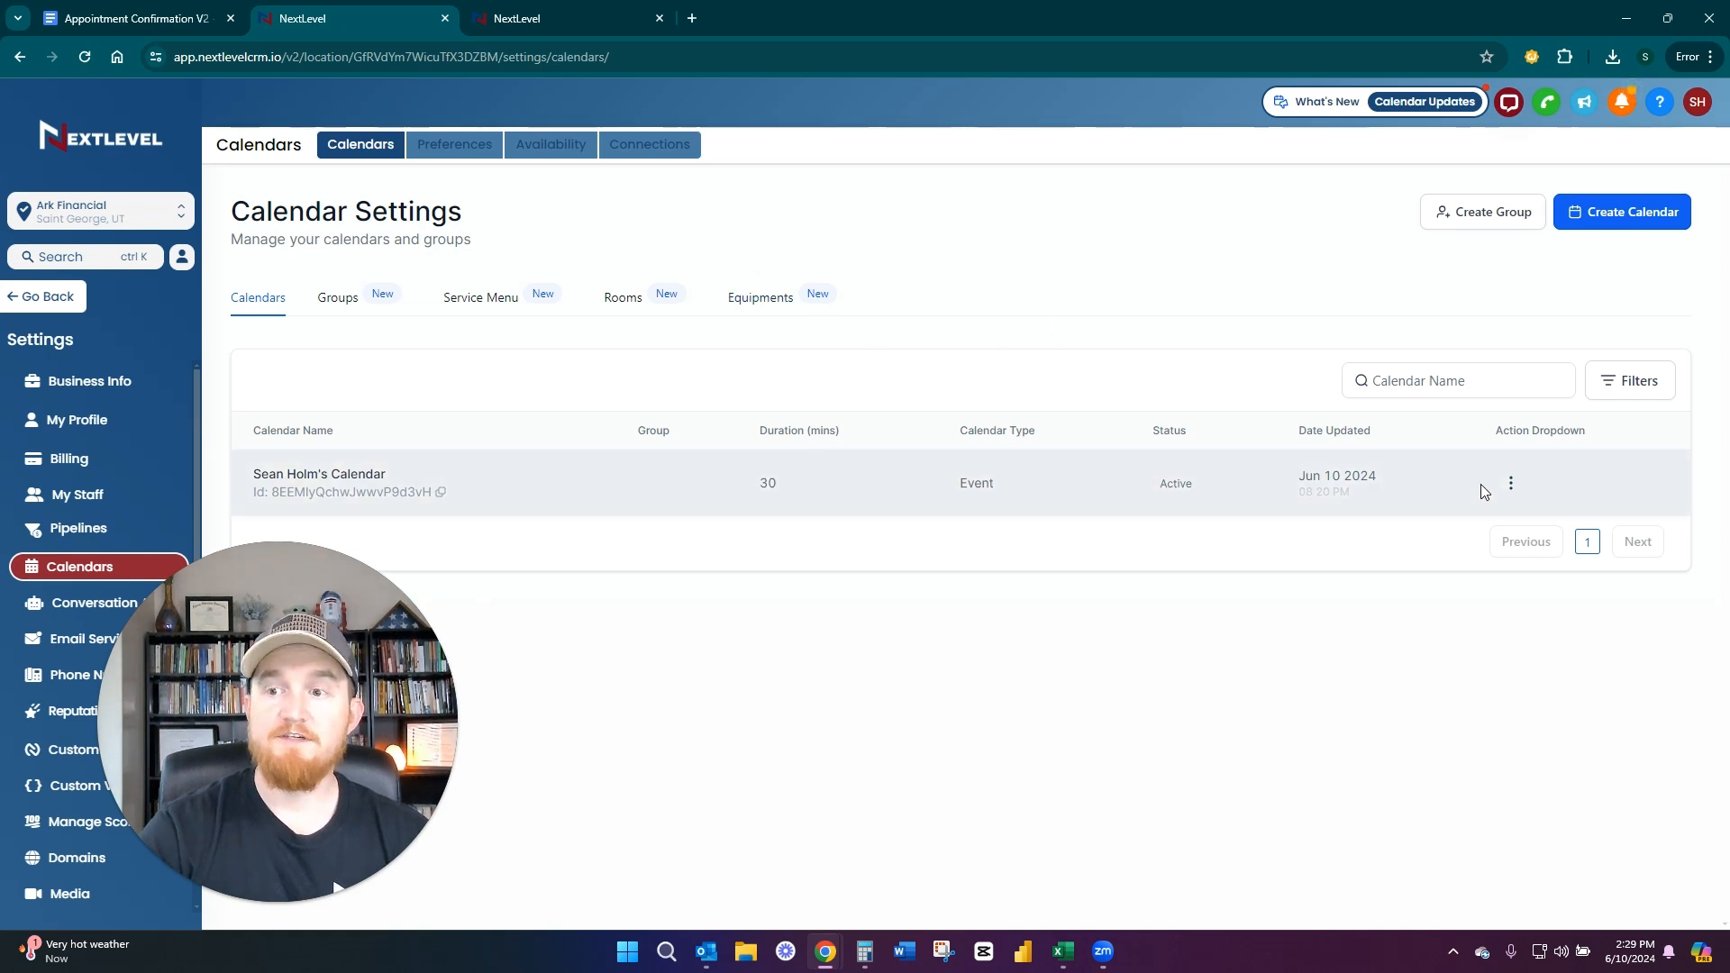
click(1512, 483)
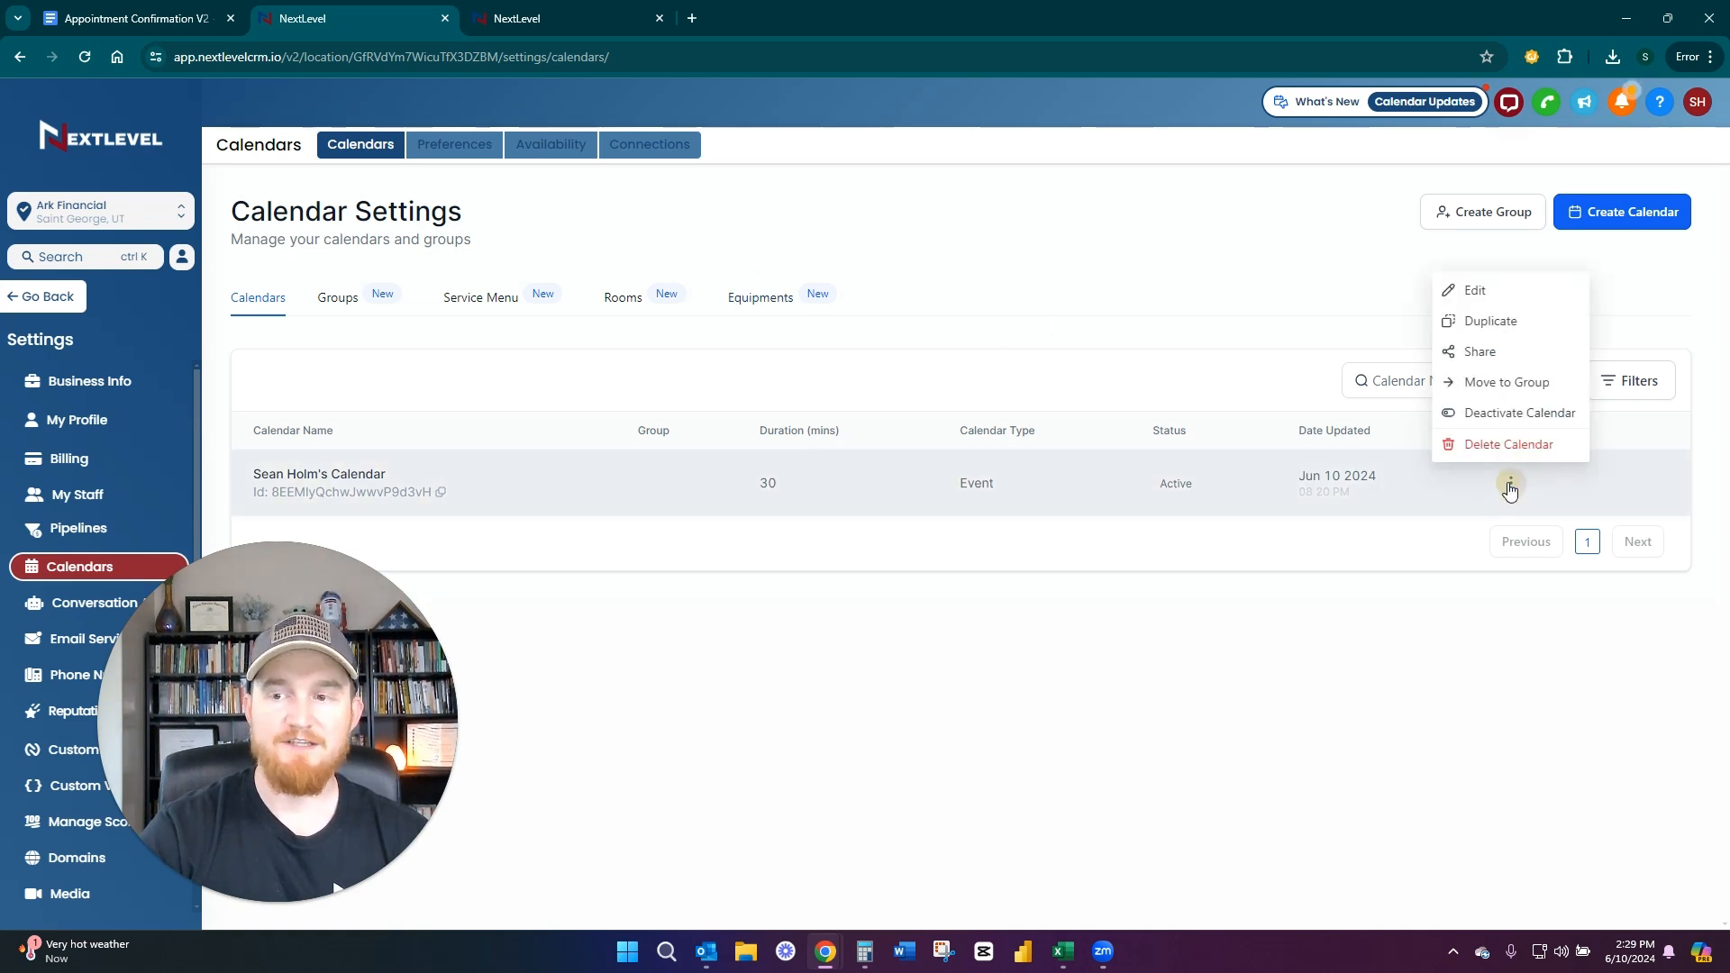
click(1481, 292)
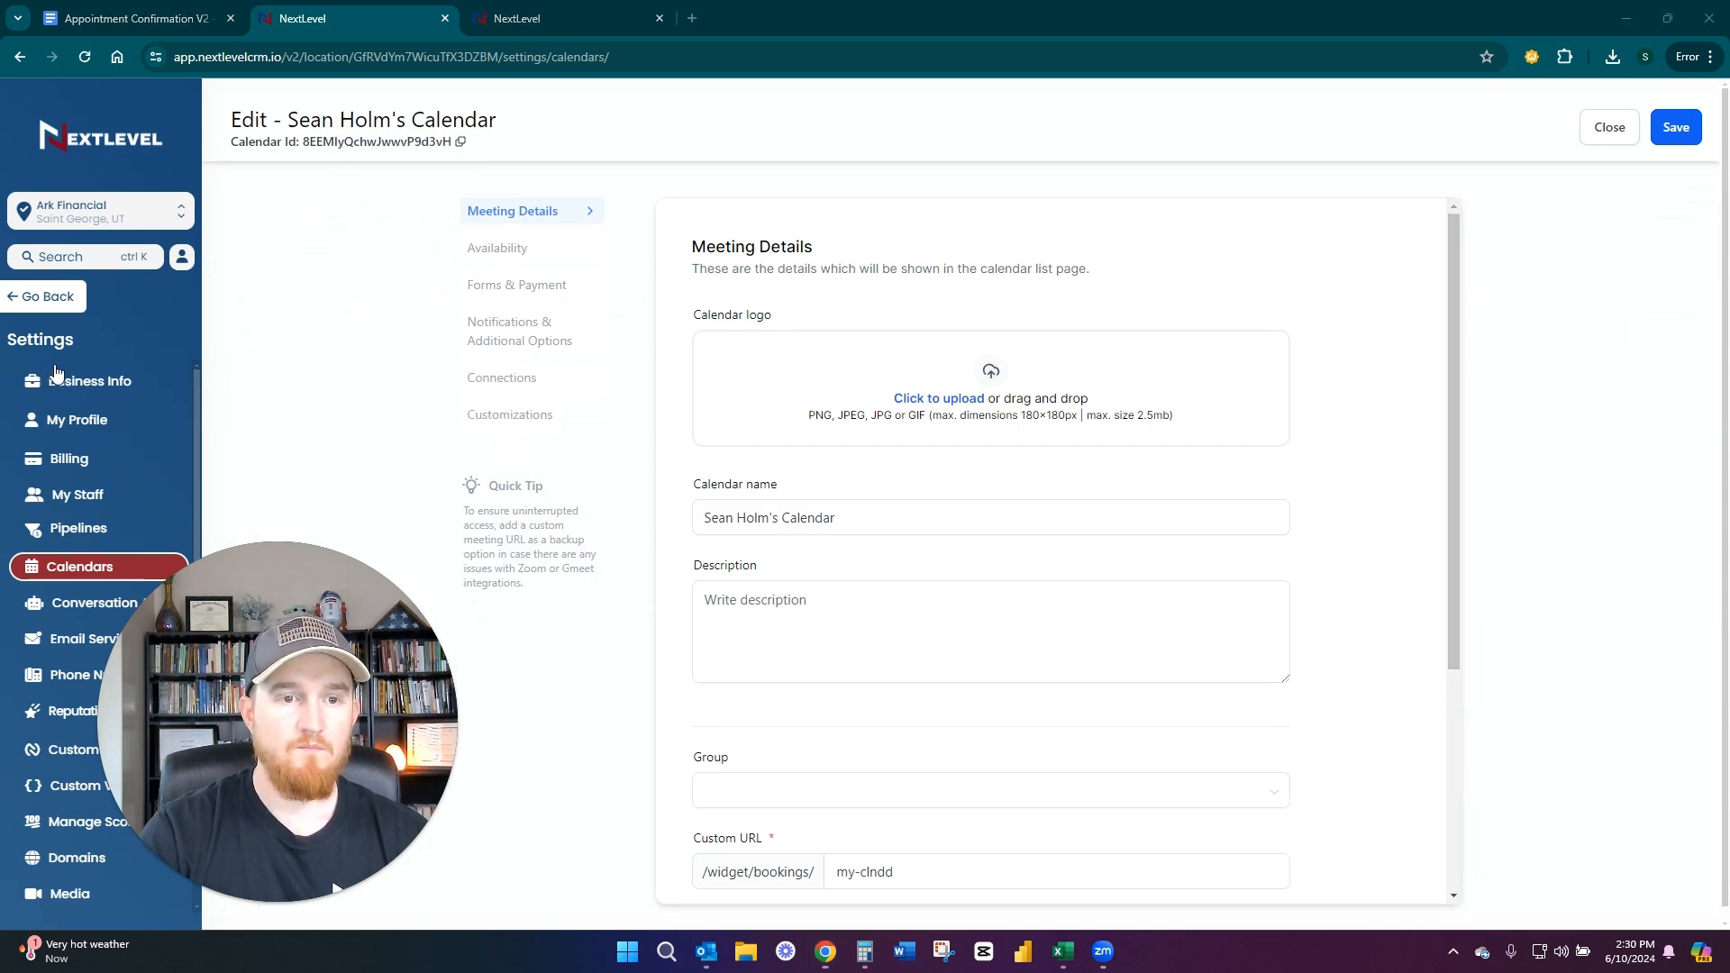
Find the Meeting invite title in the meeting details and highlight its label and the Insurance Overview title text
scroll(804, 407, down, 4)
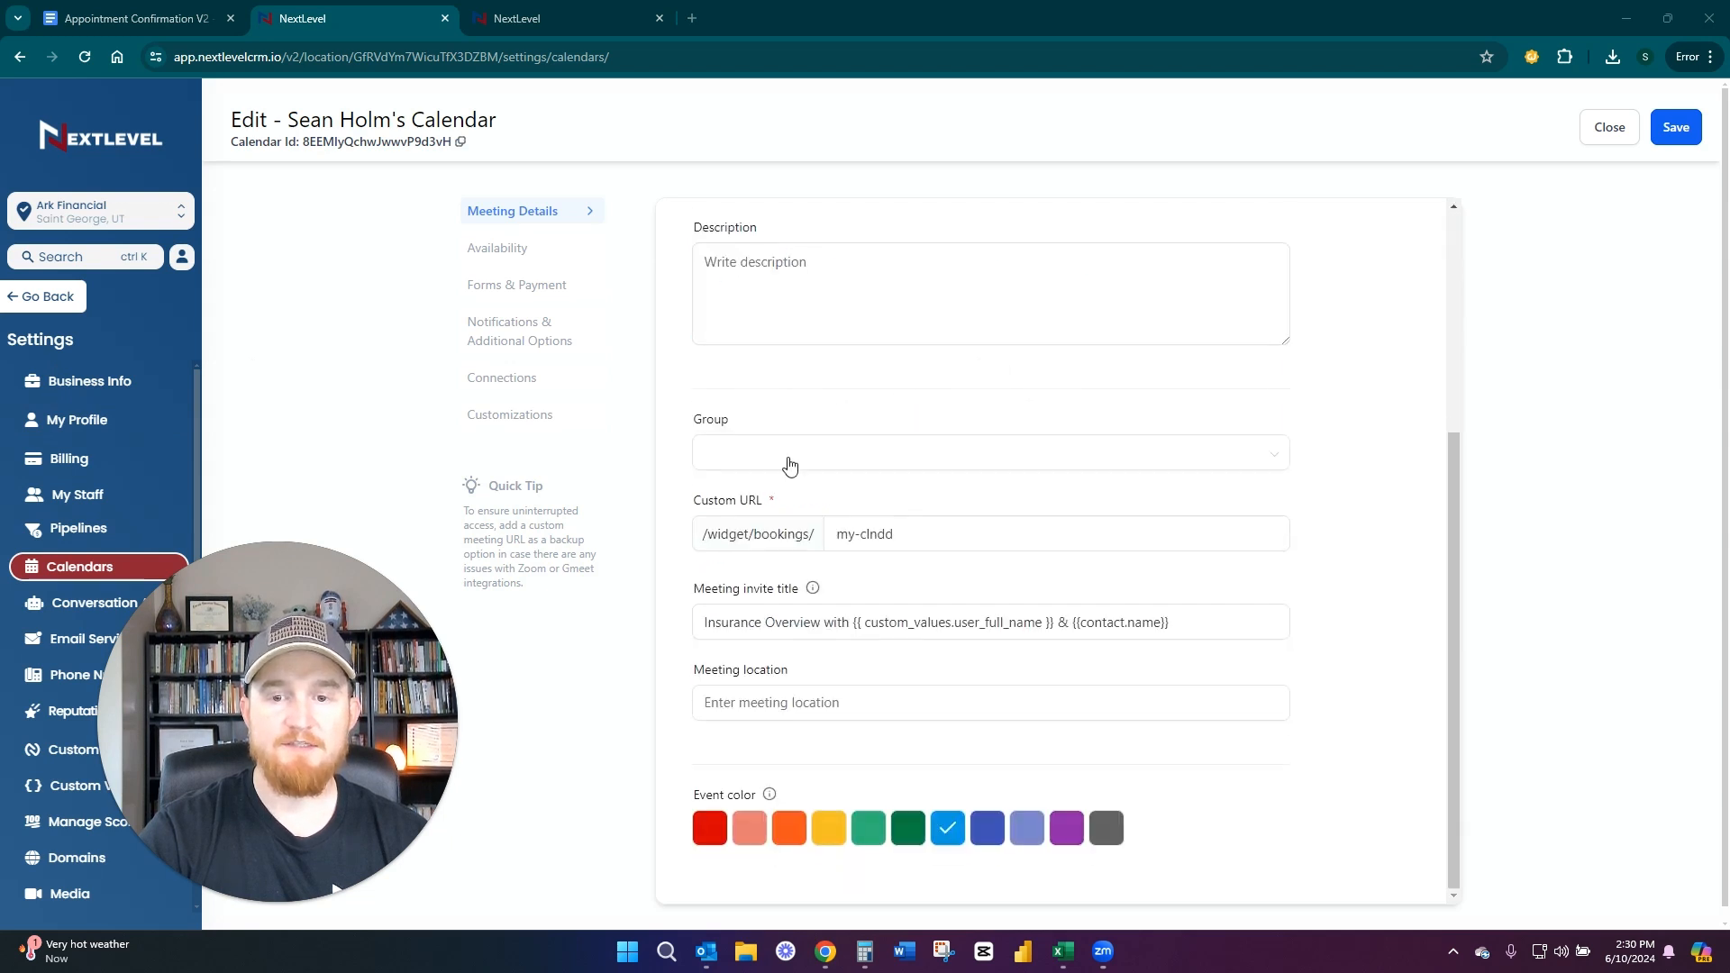
drag(696, 590, 798, 595)
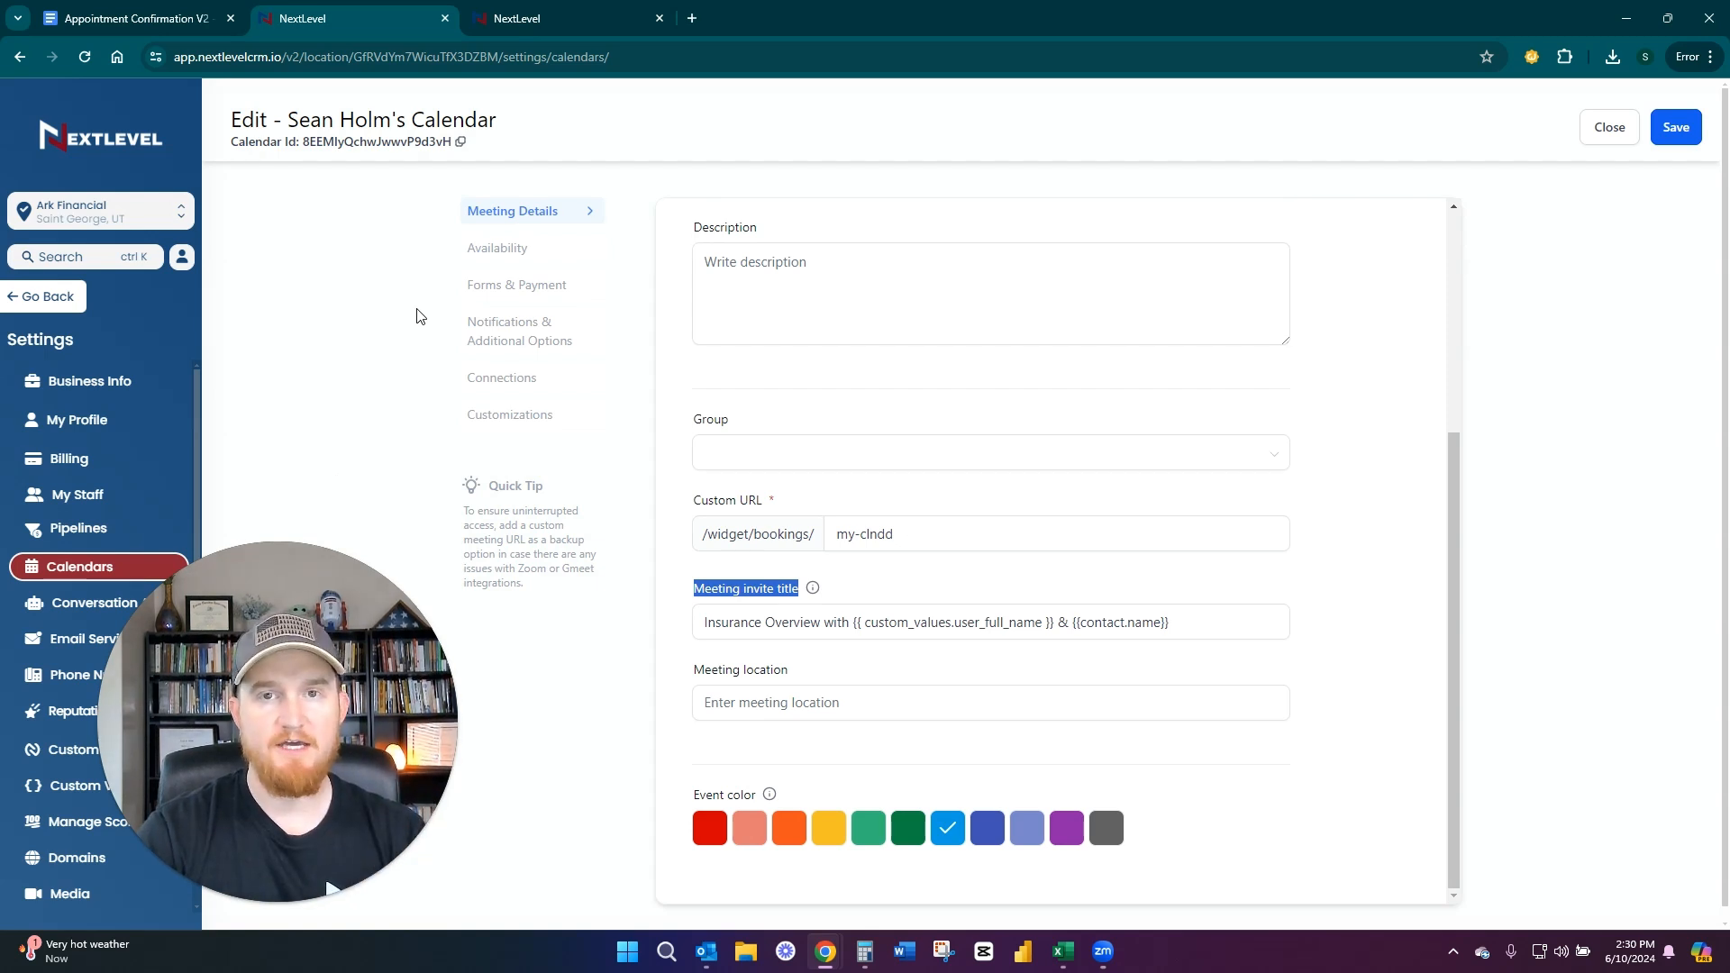
drag(715, 623, 1112, 571)
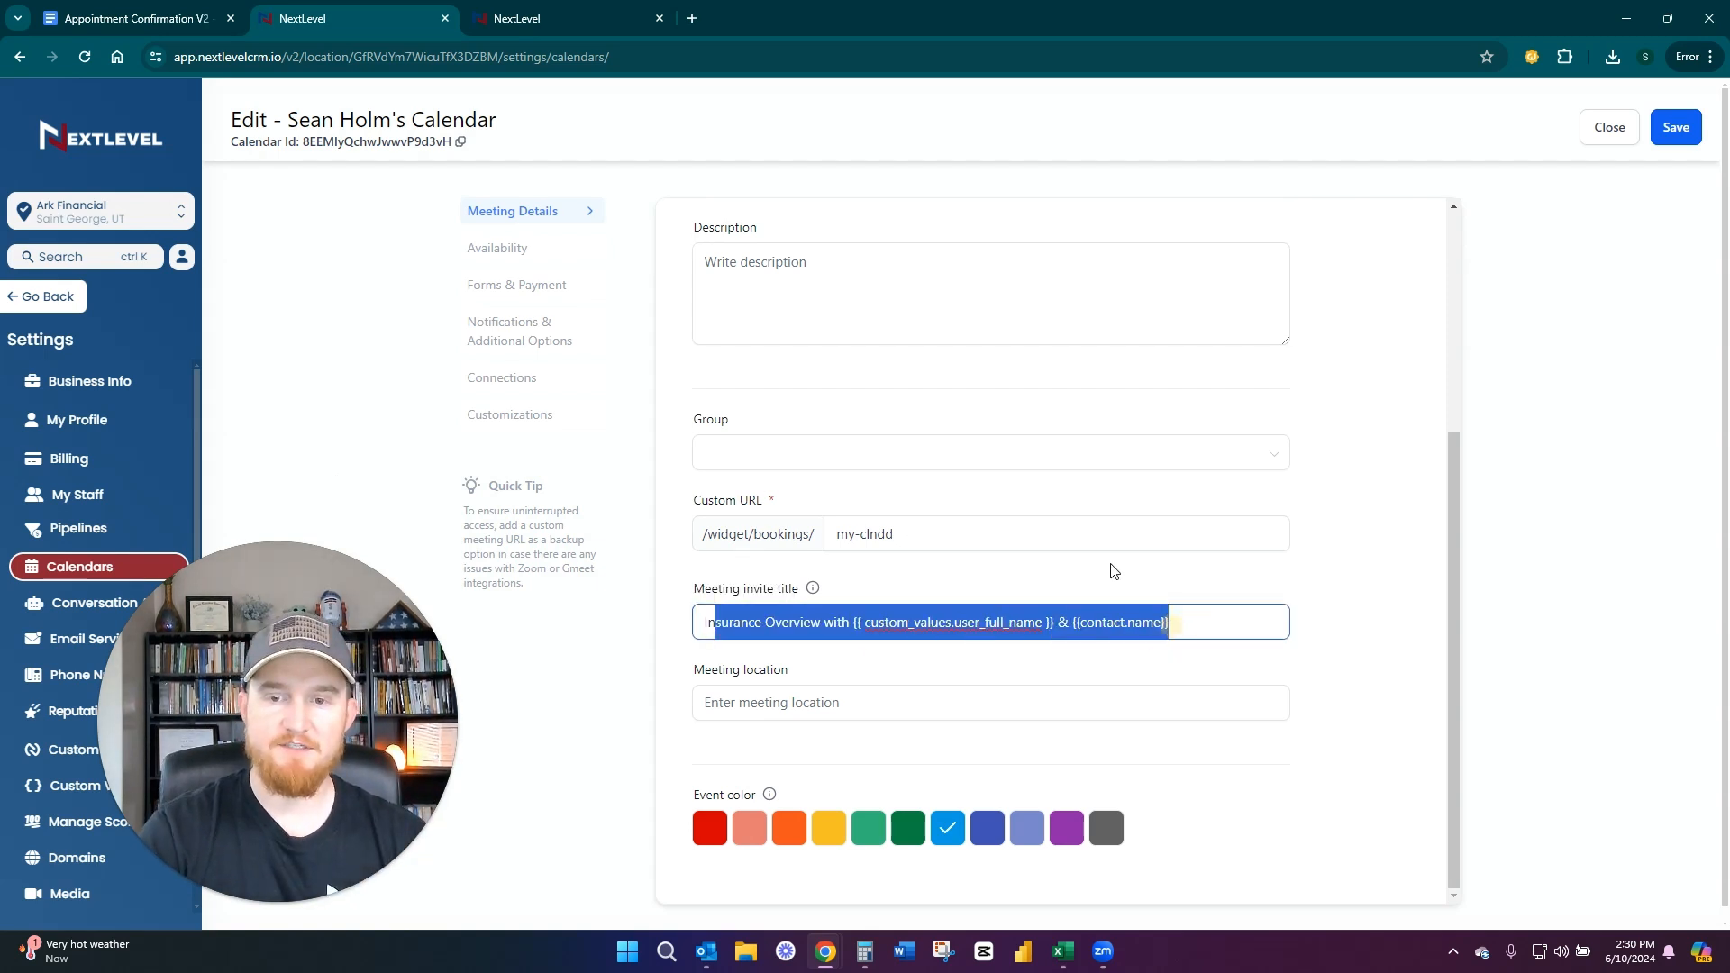
click(943, 591)
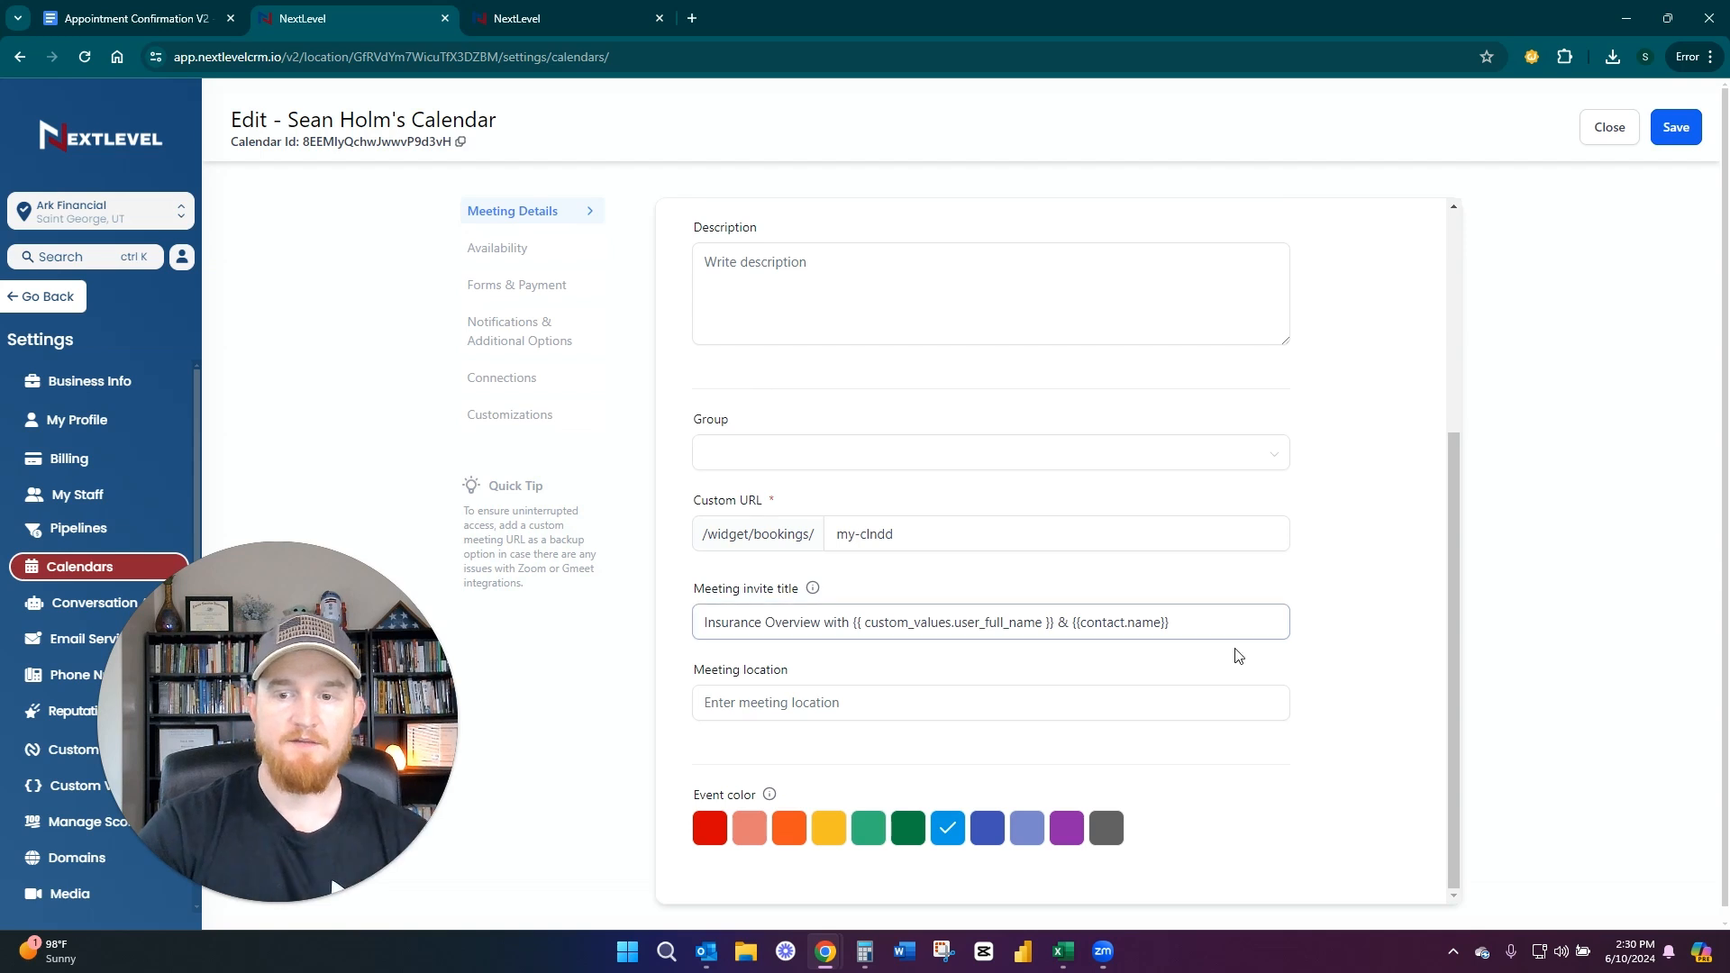
drag(1239, 624, 568, 598)
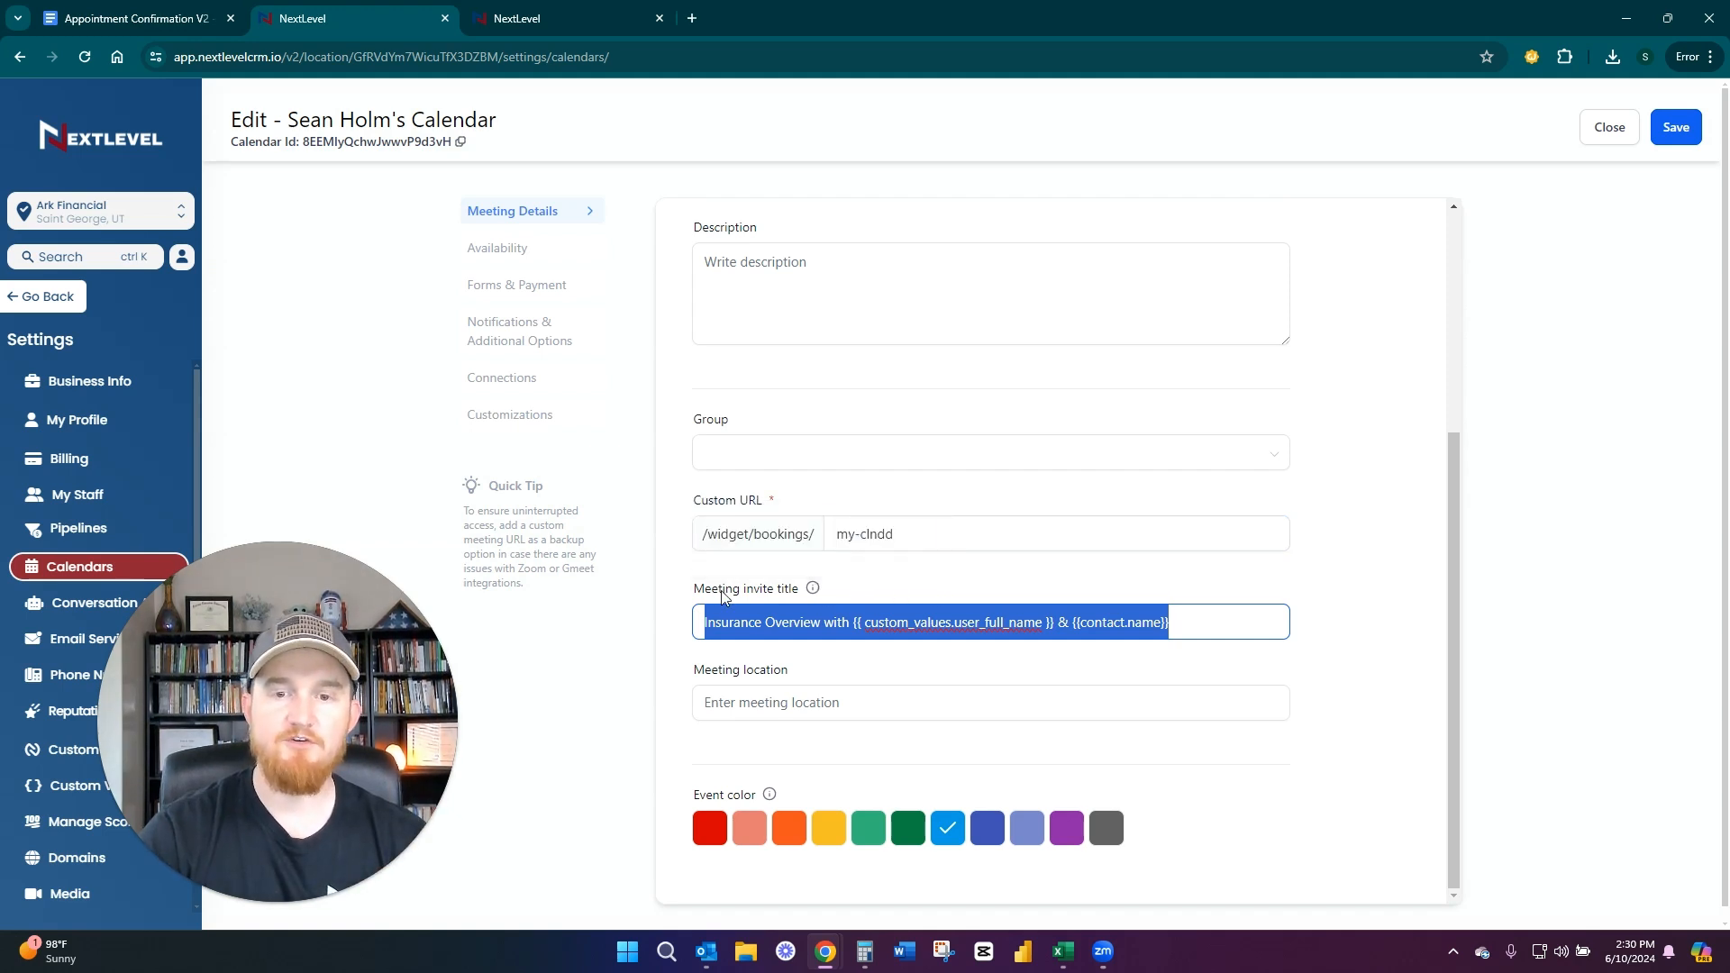
click(687, 590)
click(911, 581)
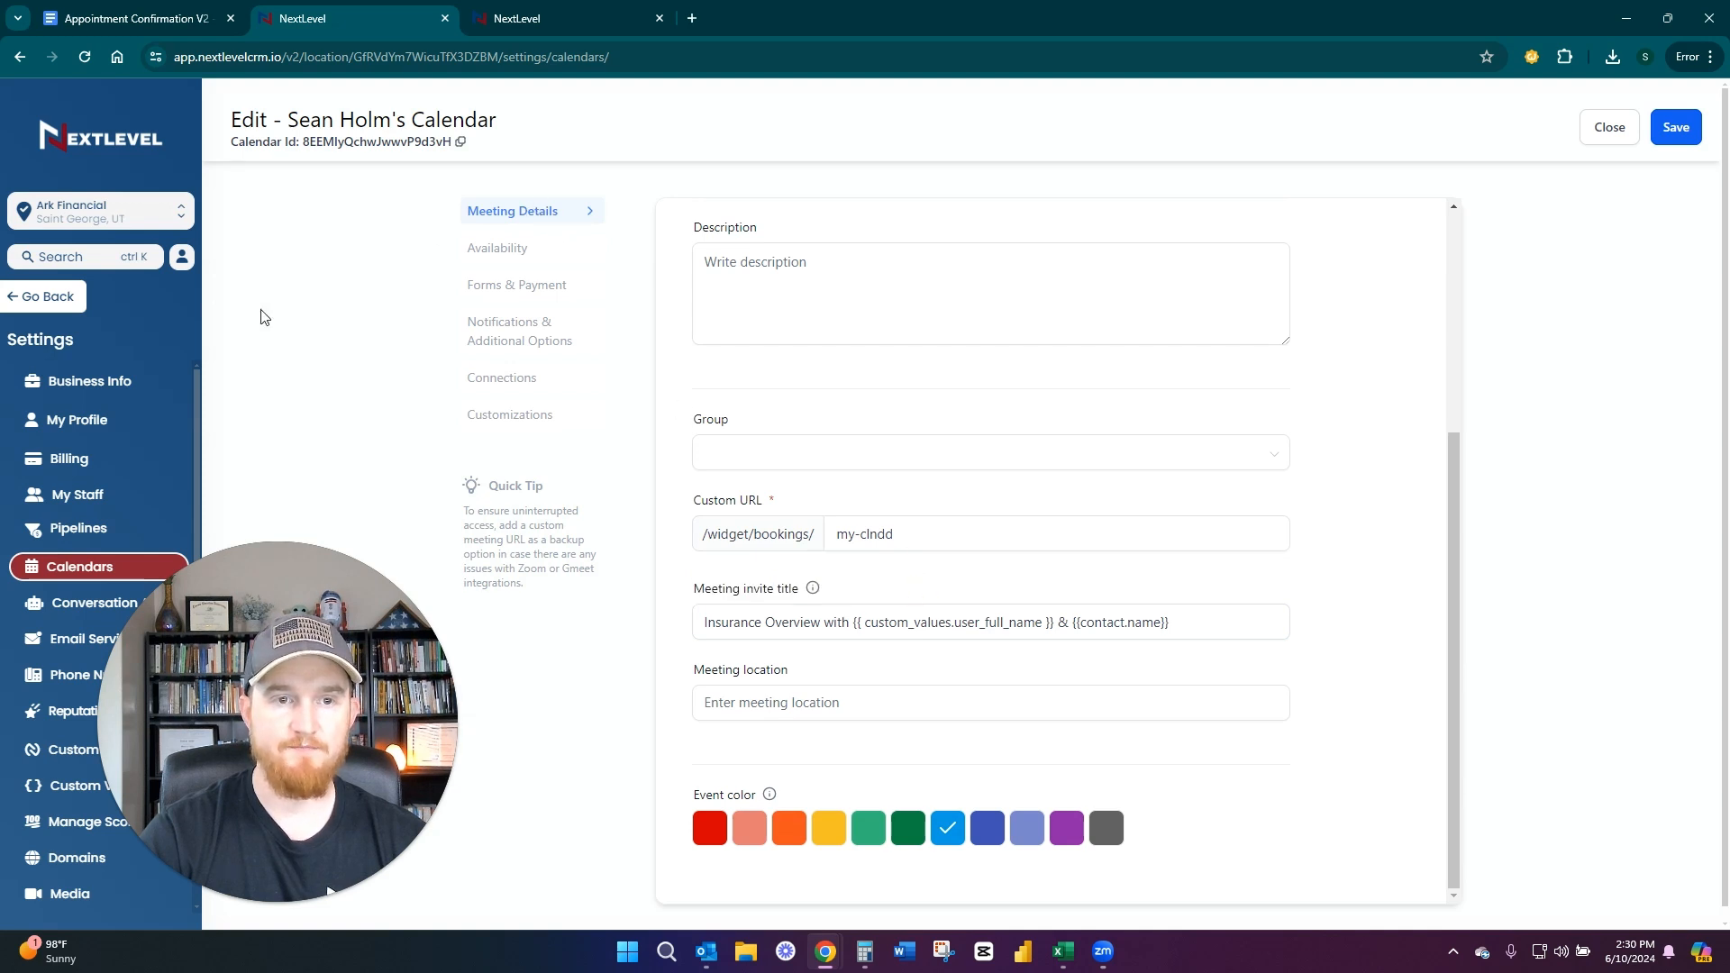
Open the calendar's availability settings, find the Date range option below the weekly hours, and highlight its label
click(489, 249)
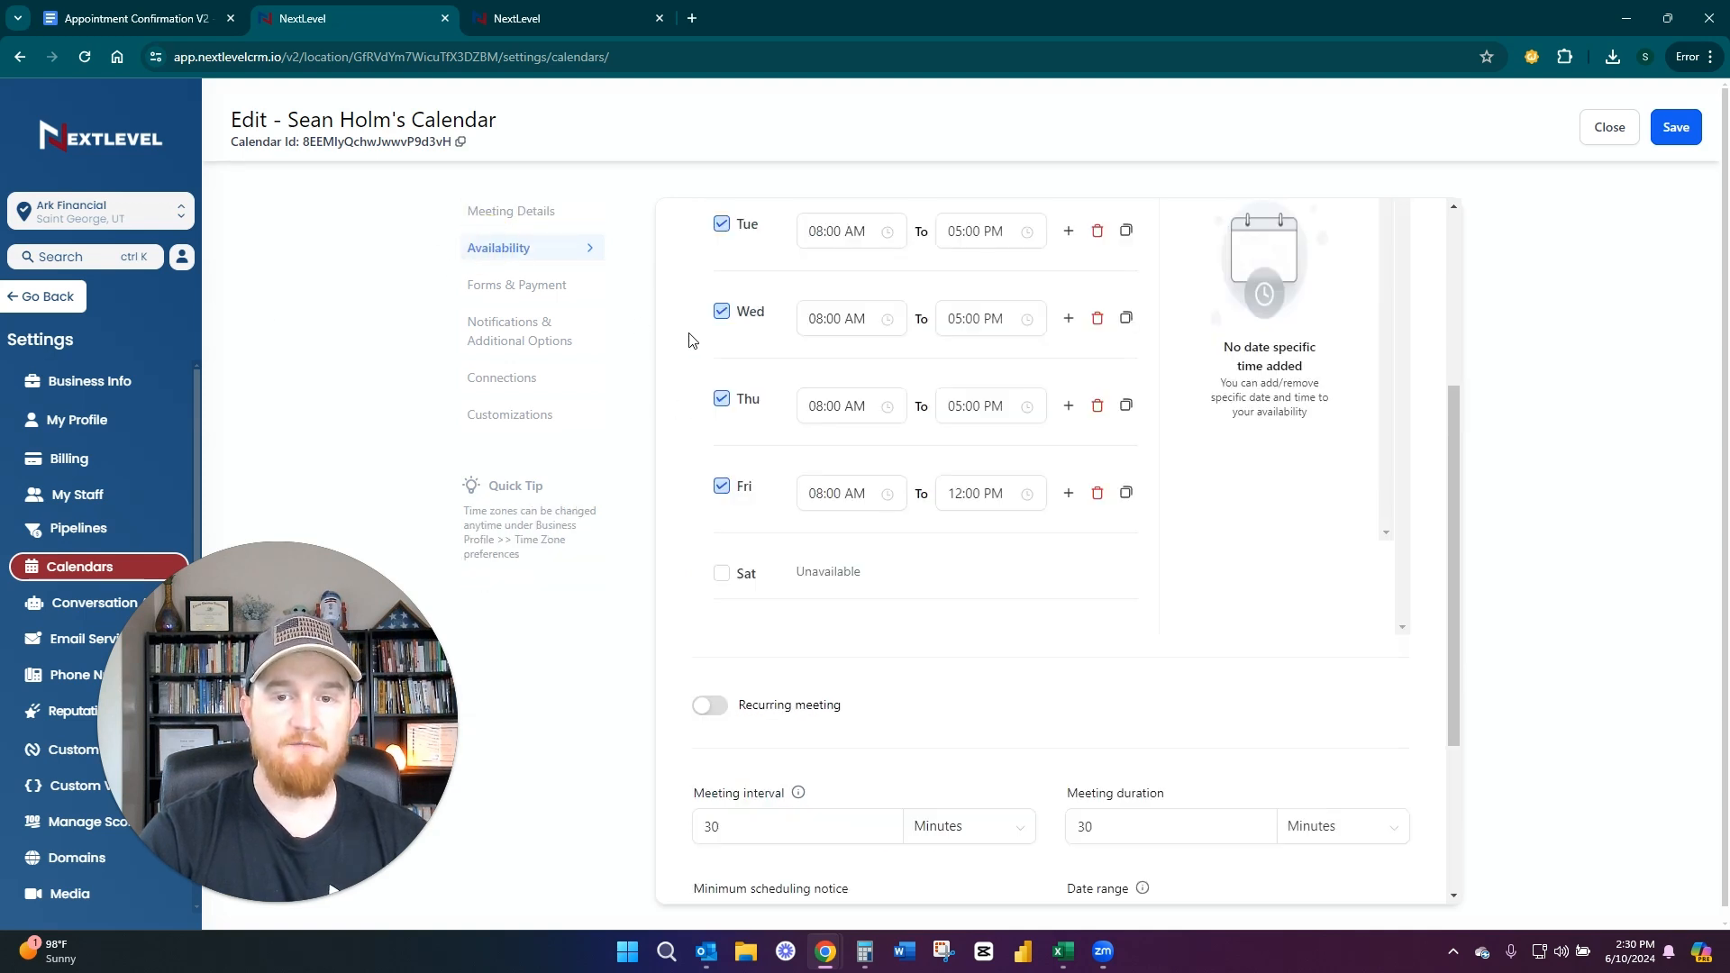
scroll(691, 340, down, 3)
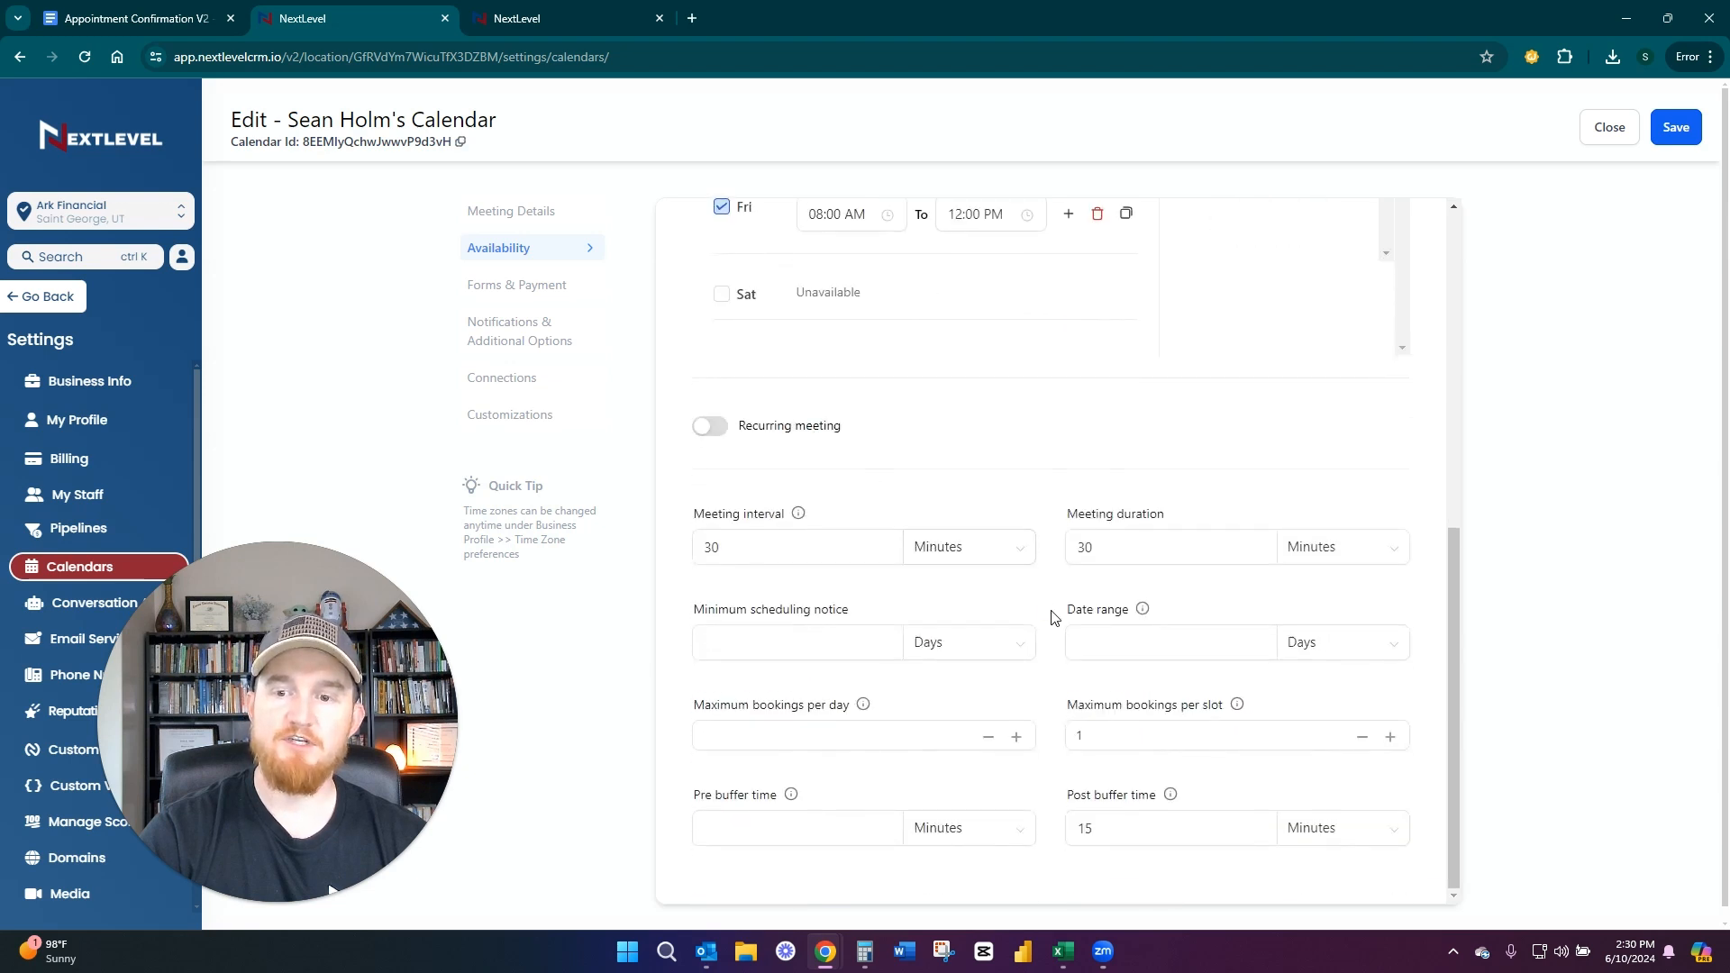
click(1189, 601)
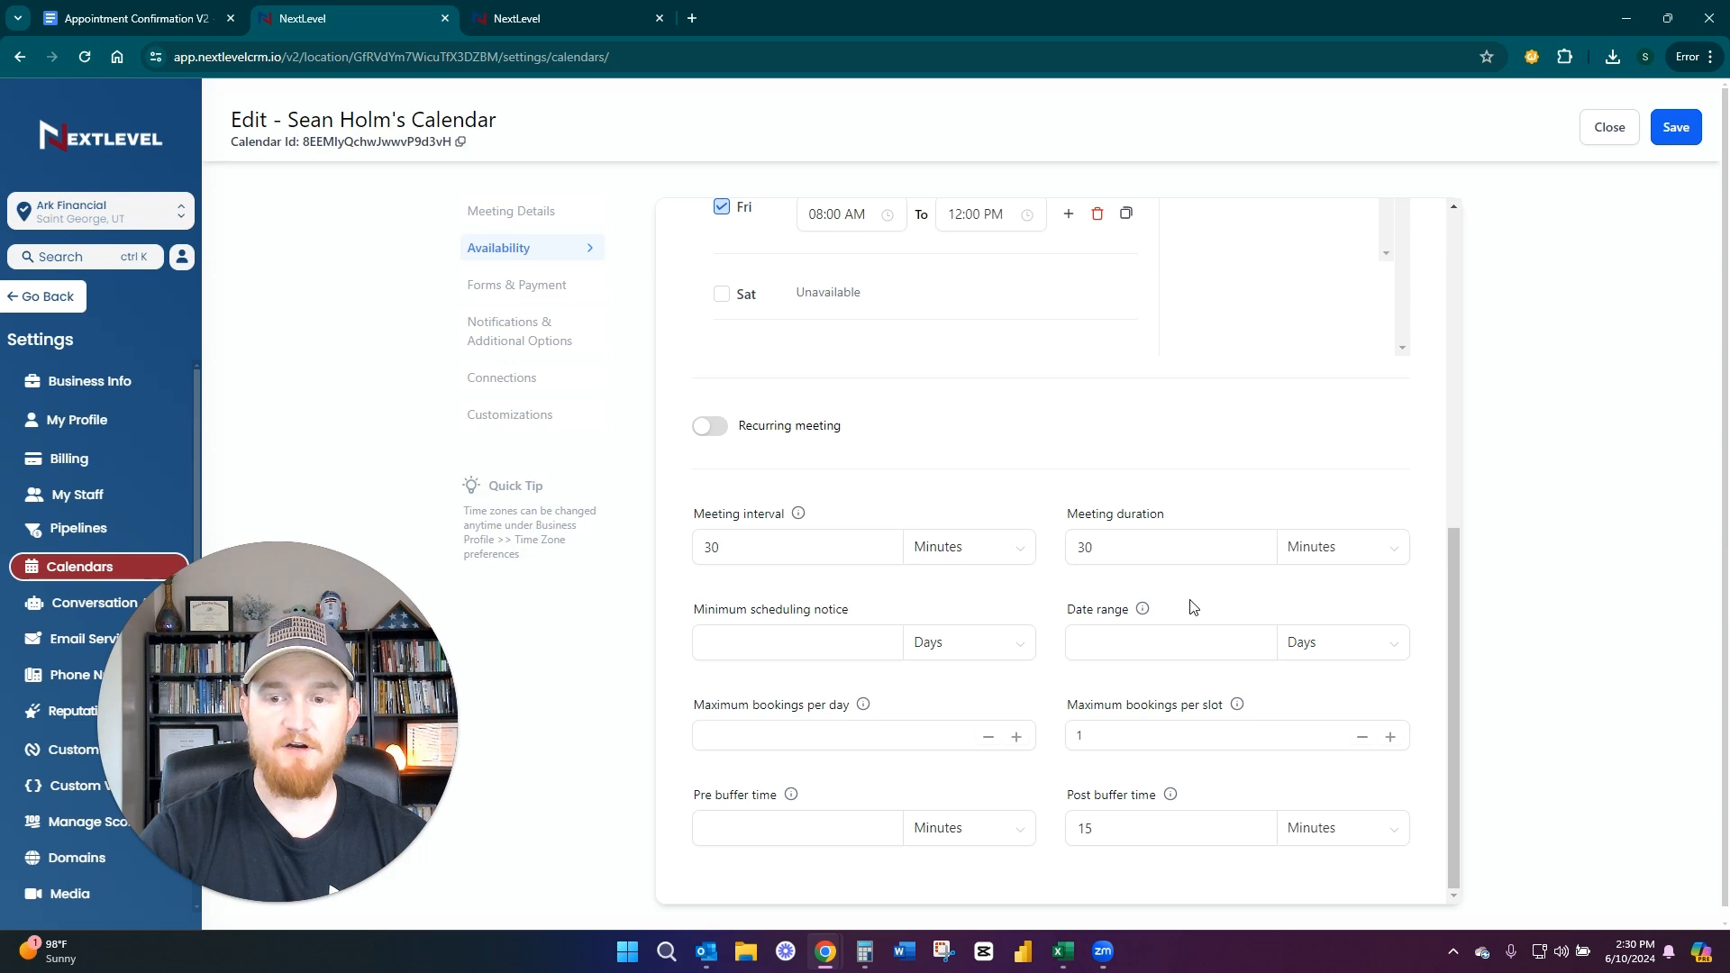
click(1149, 642)
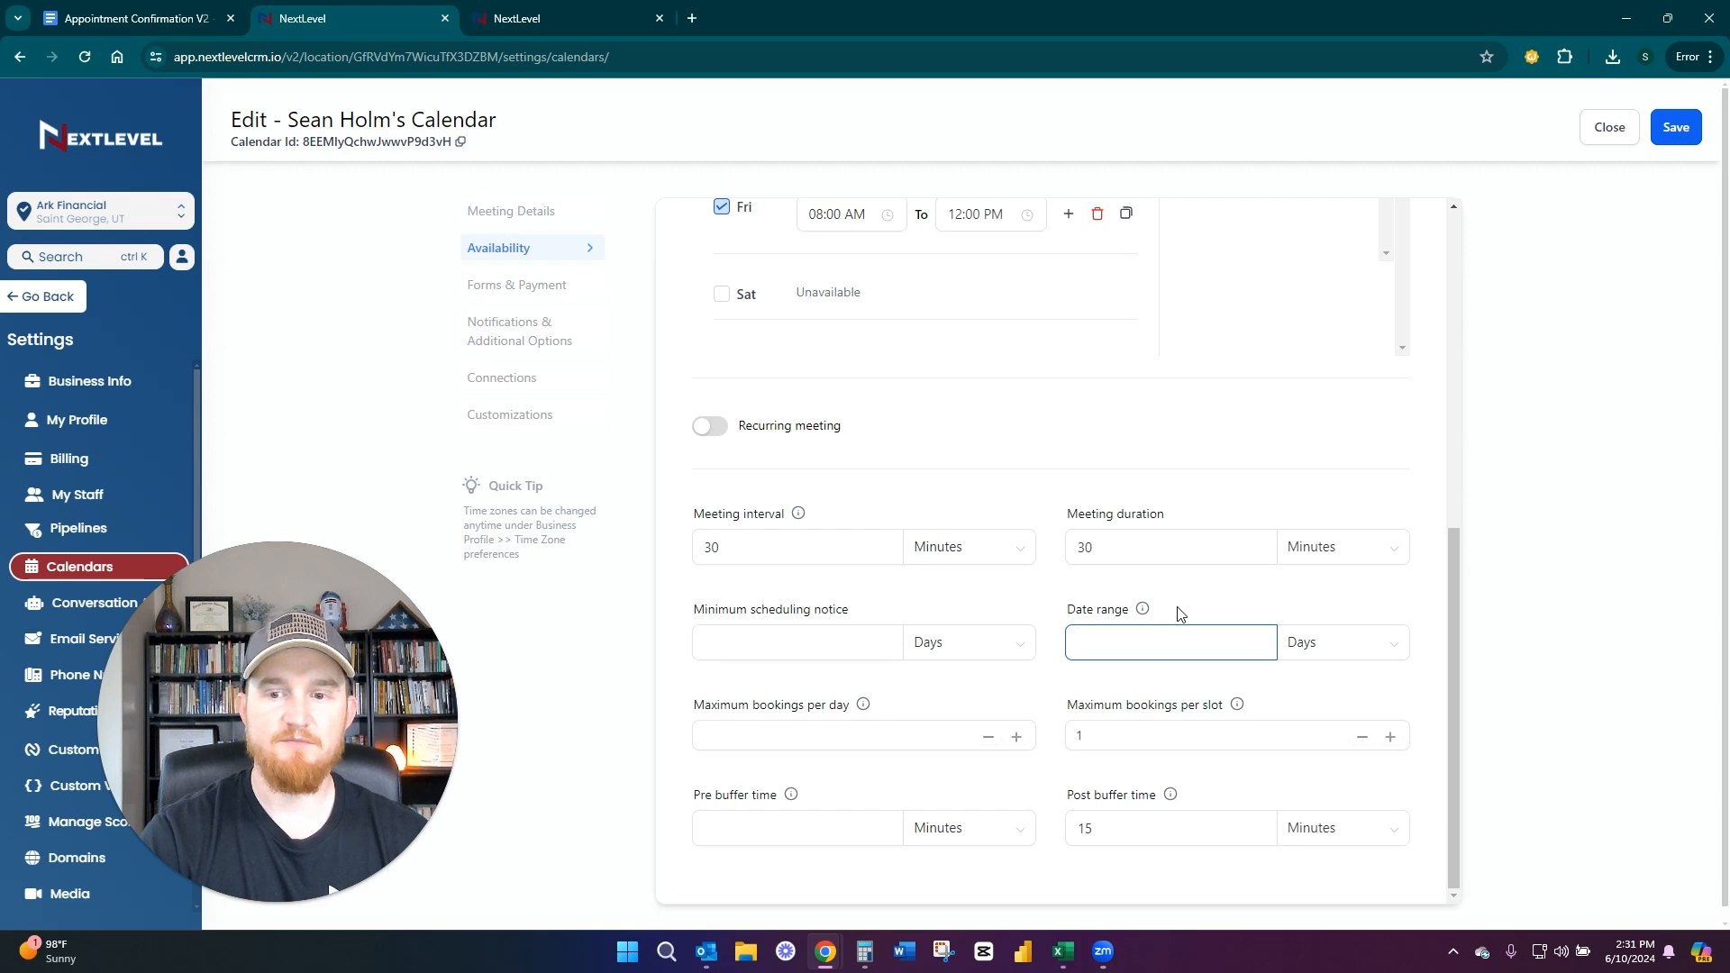
click(46, 379)
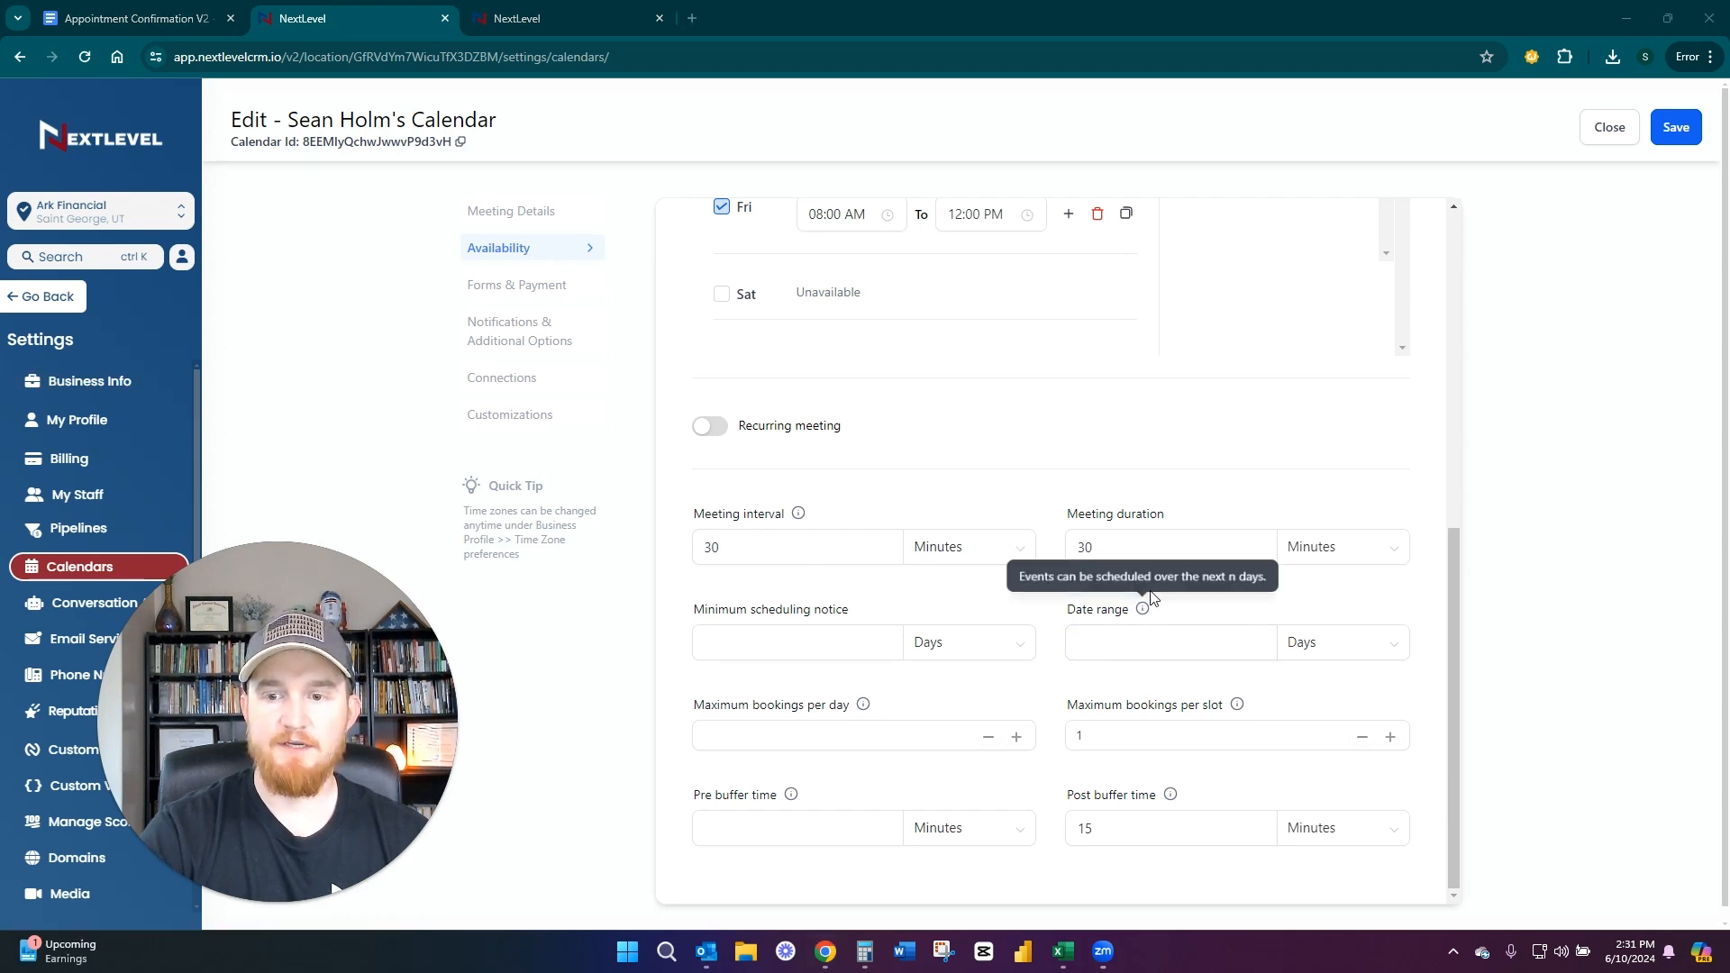
drag(1066, 609, 1180, 613)
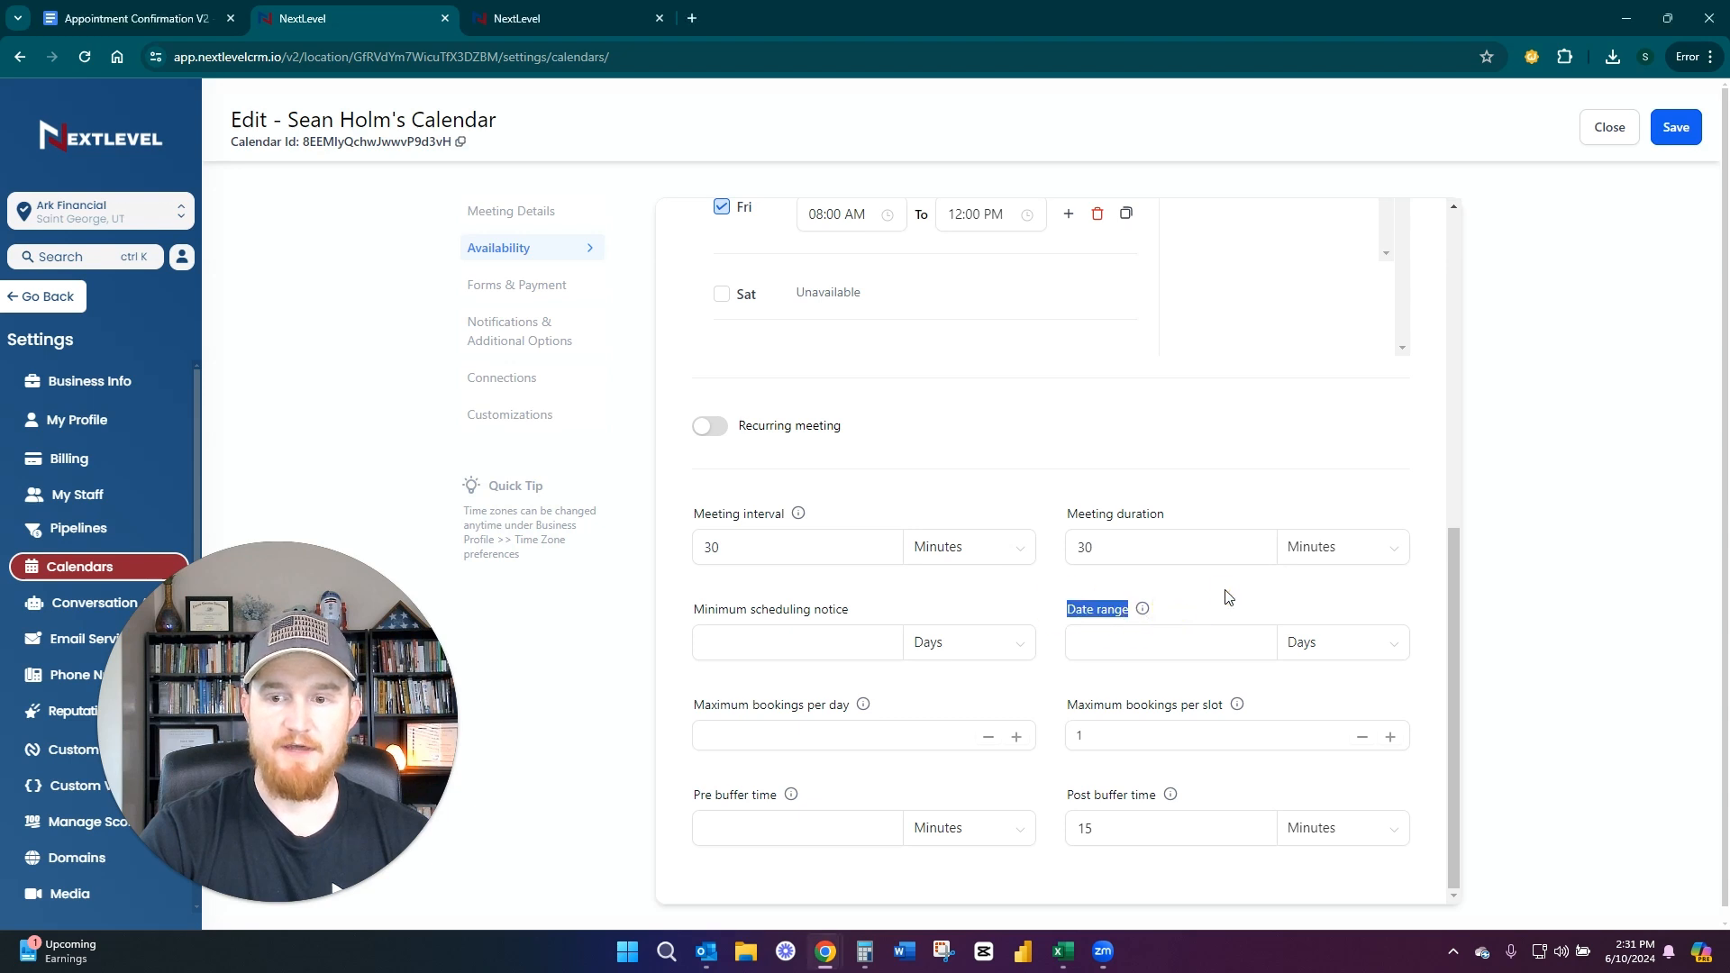
click(1212, 597)
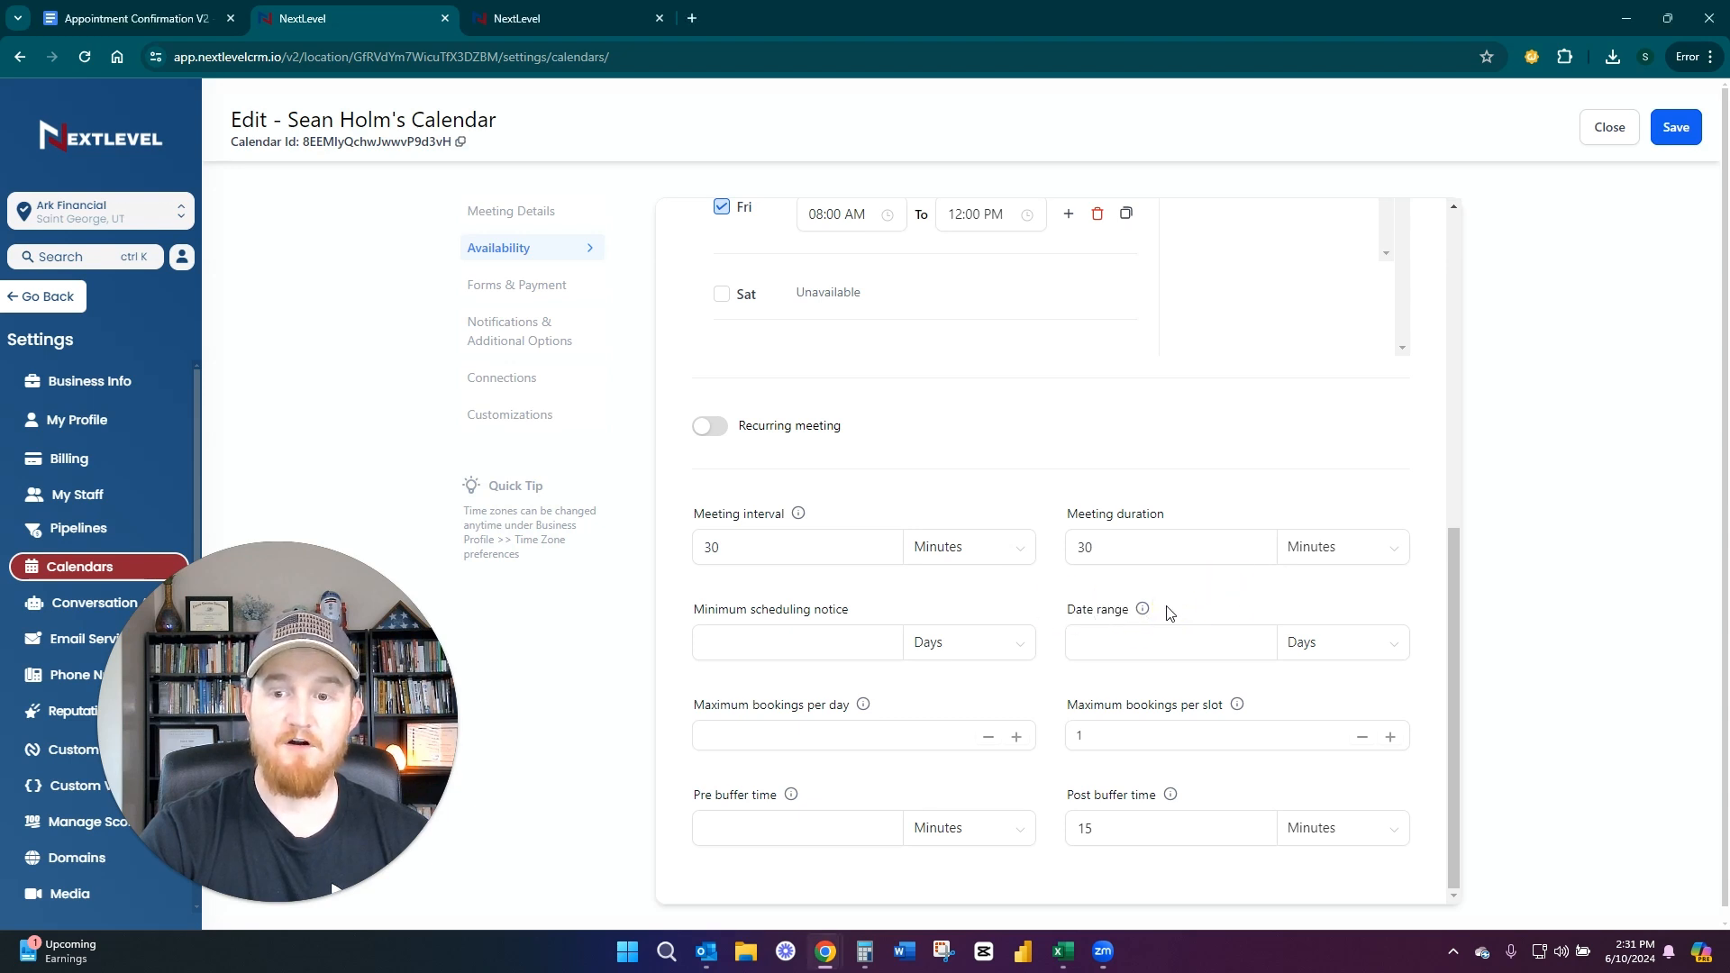
Enter 5 days as the date range and close the calendar editor without saving
click(1149, 647)
text(5)
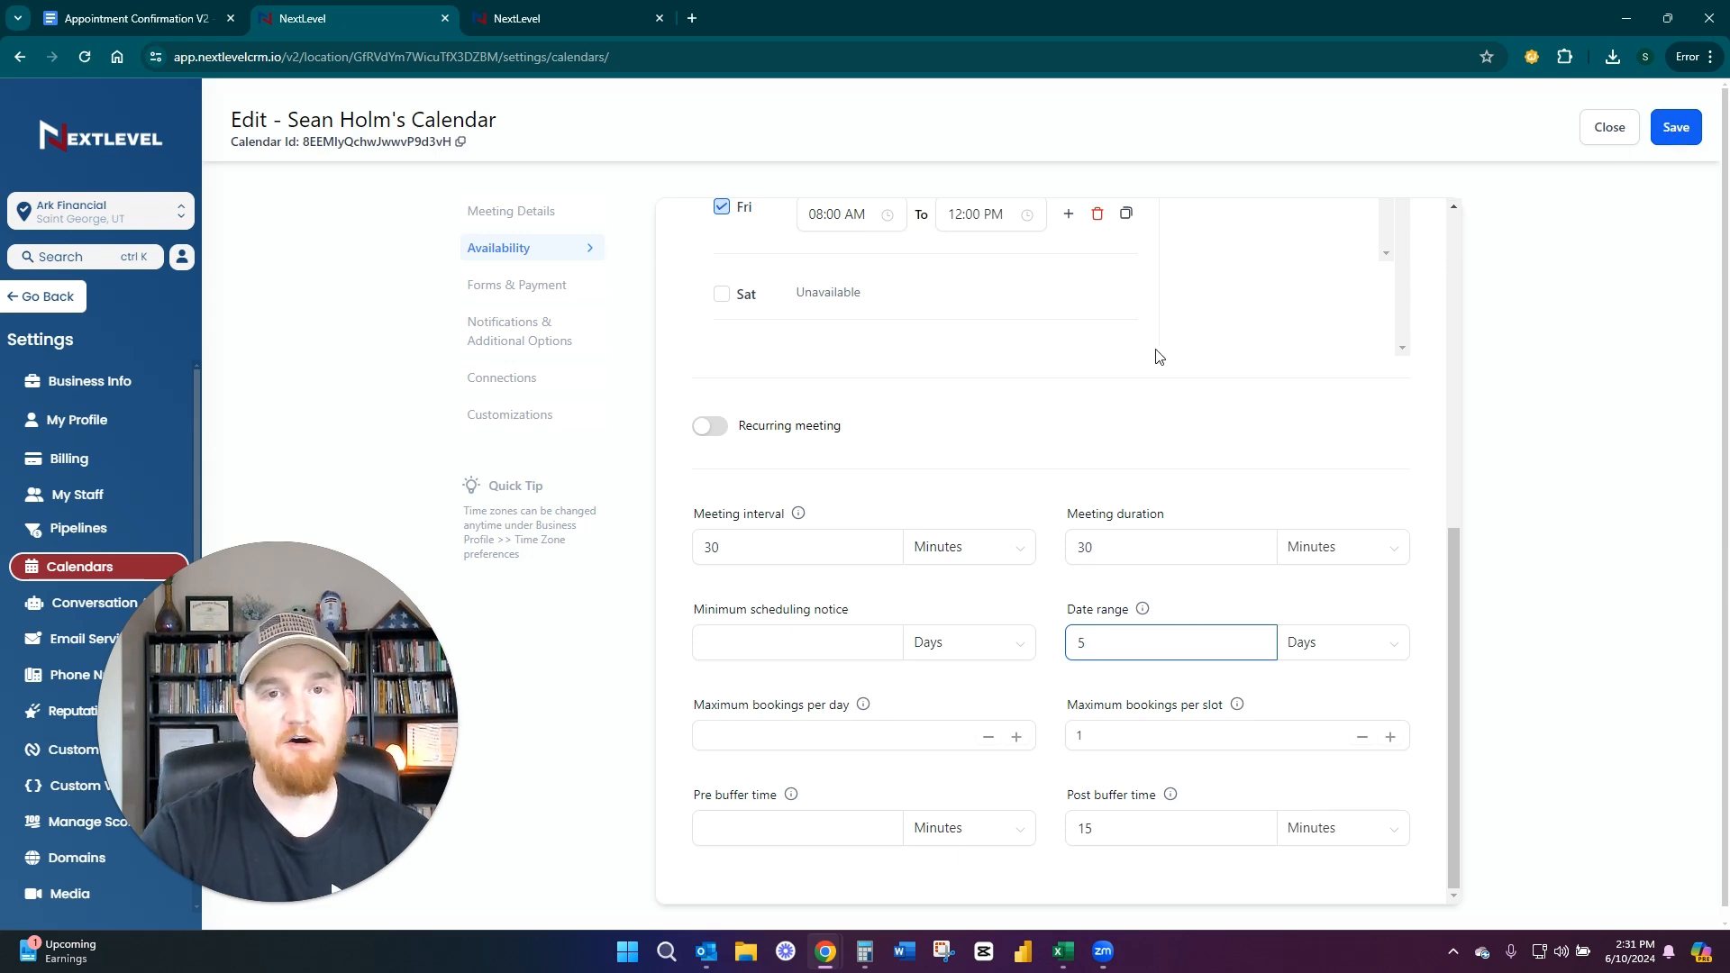
click(1610, 127)
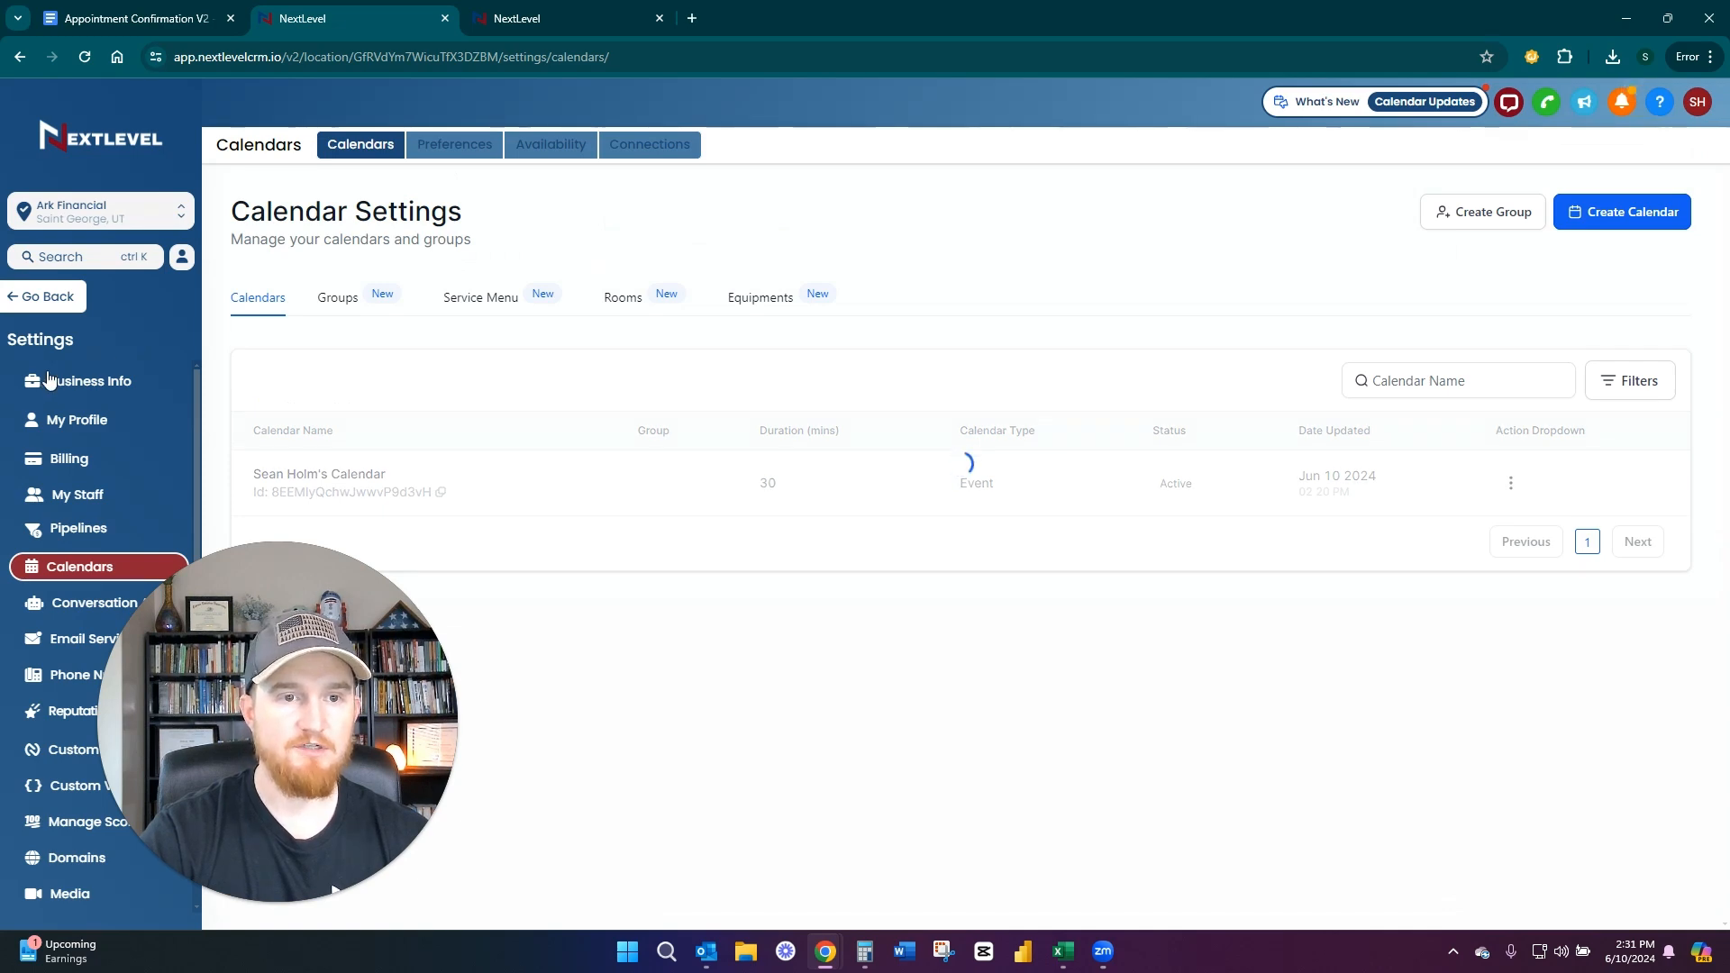
Leave the settings and open the Appointment Report in the reporting section
click(42, 296)
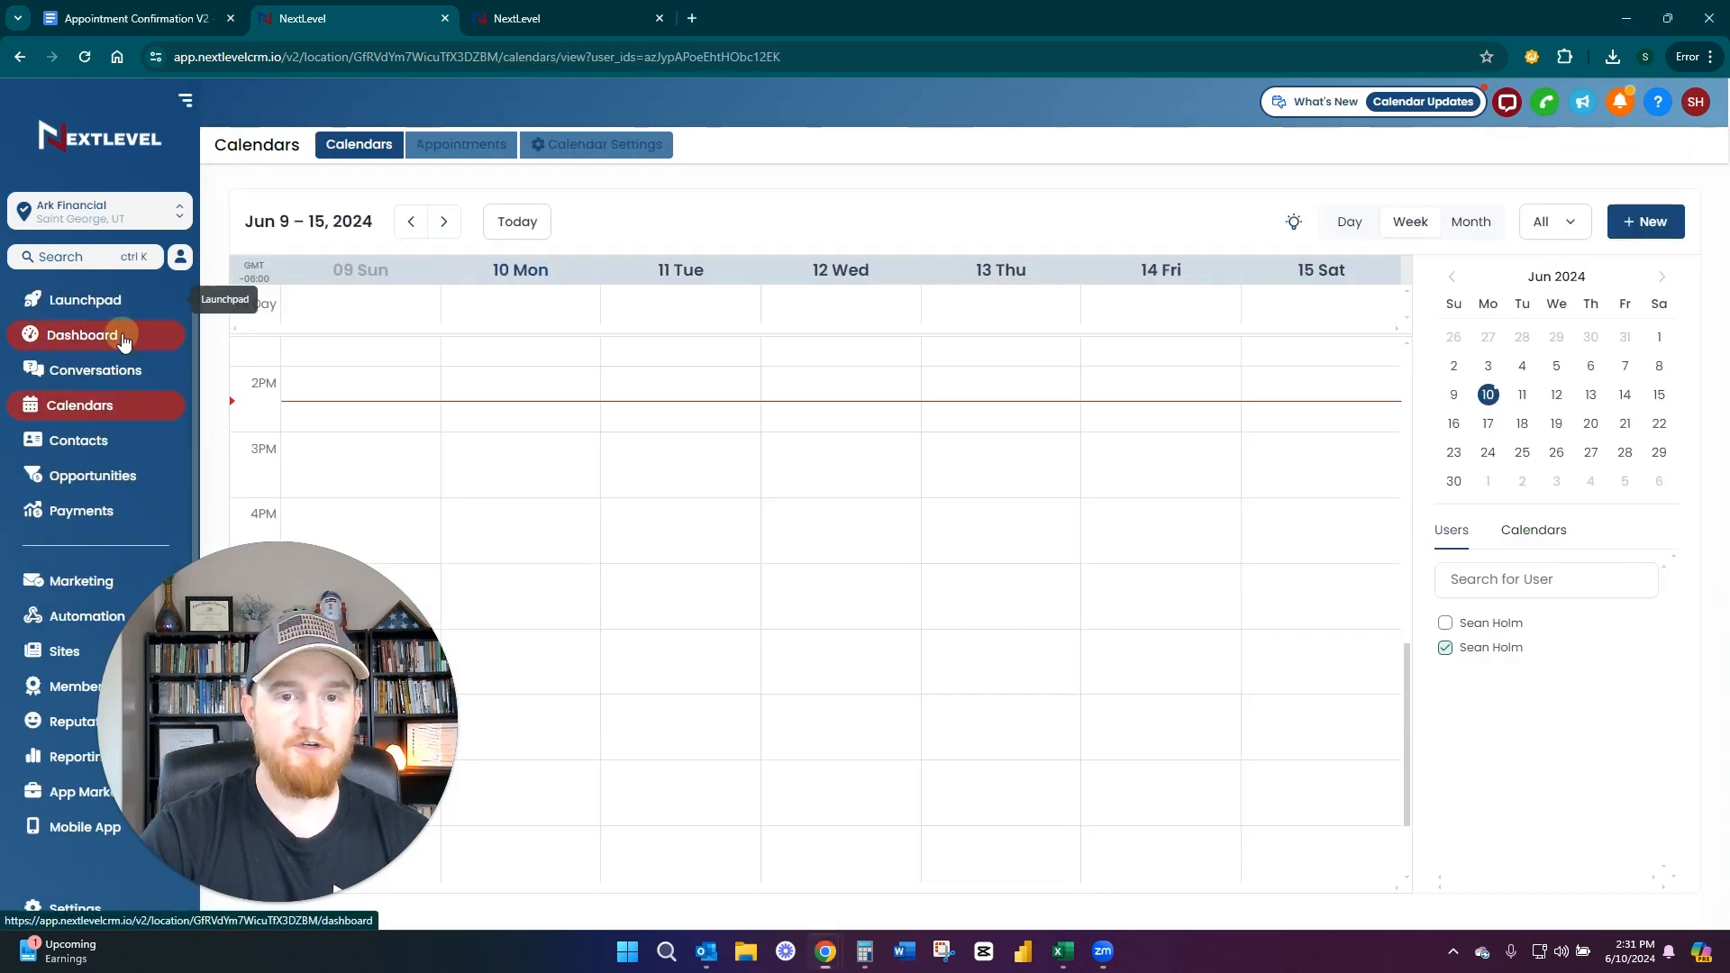
click(96, 340)
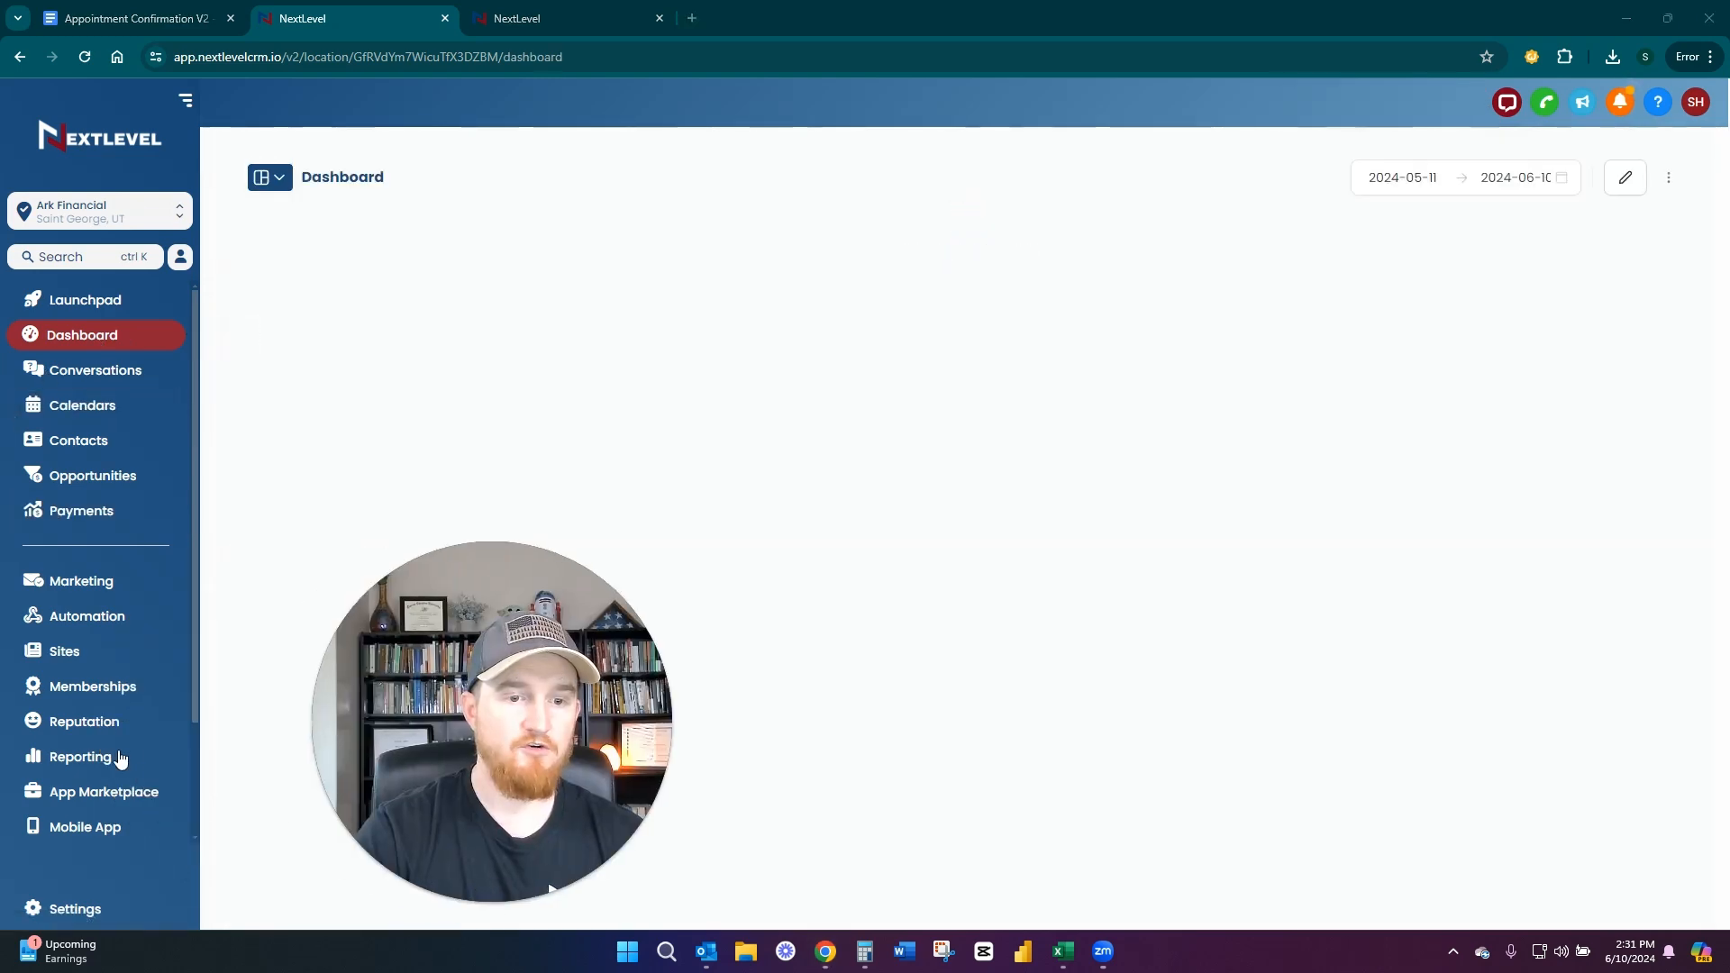
click(78, 759)
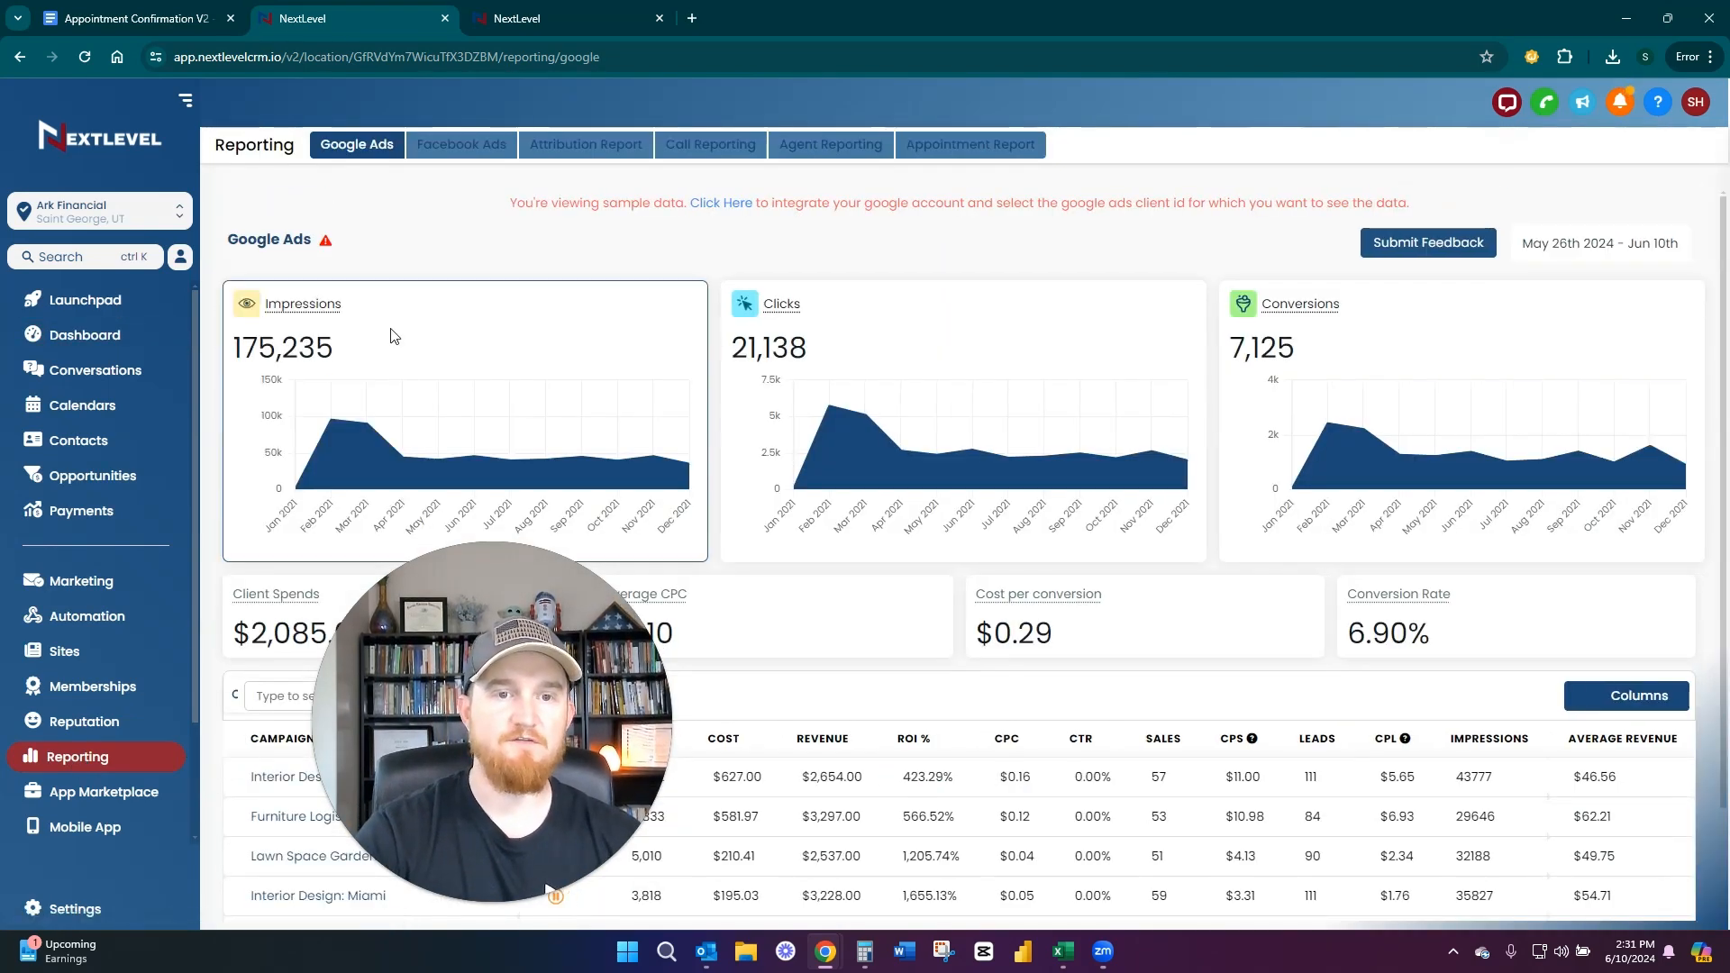
drag(429, 631, 239, 632)
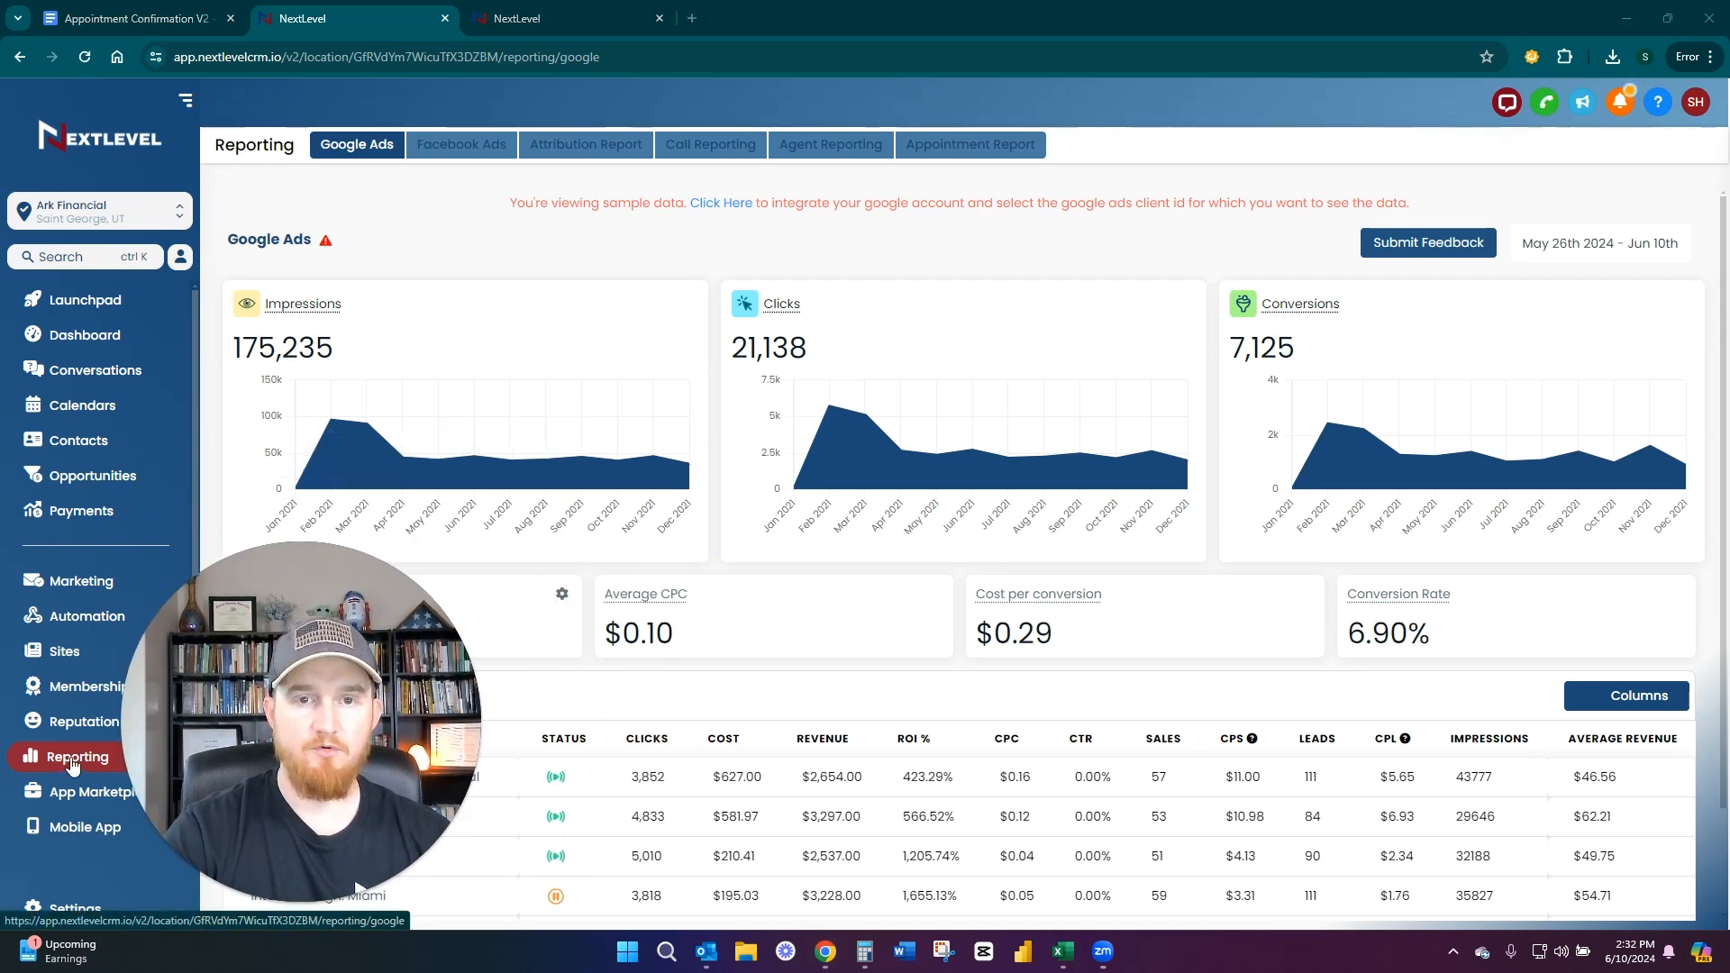
click(968, 146)
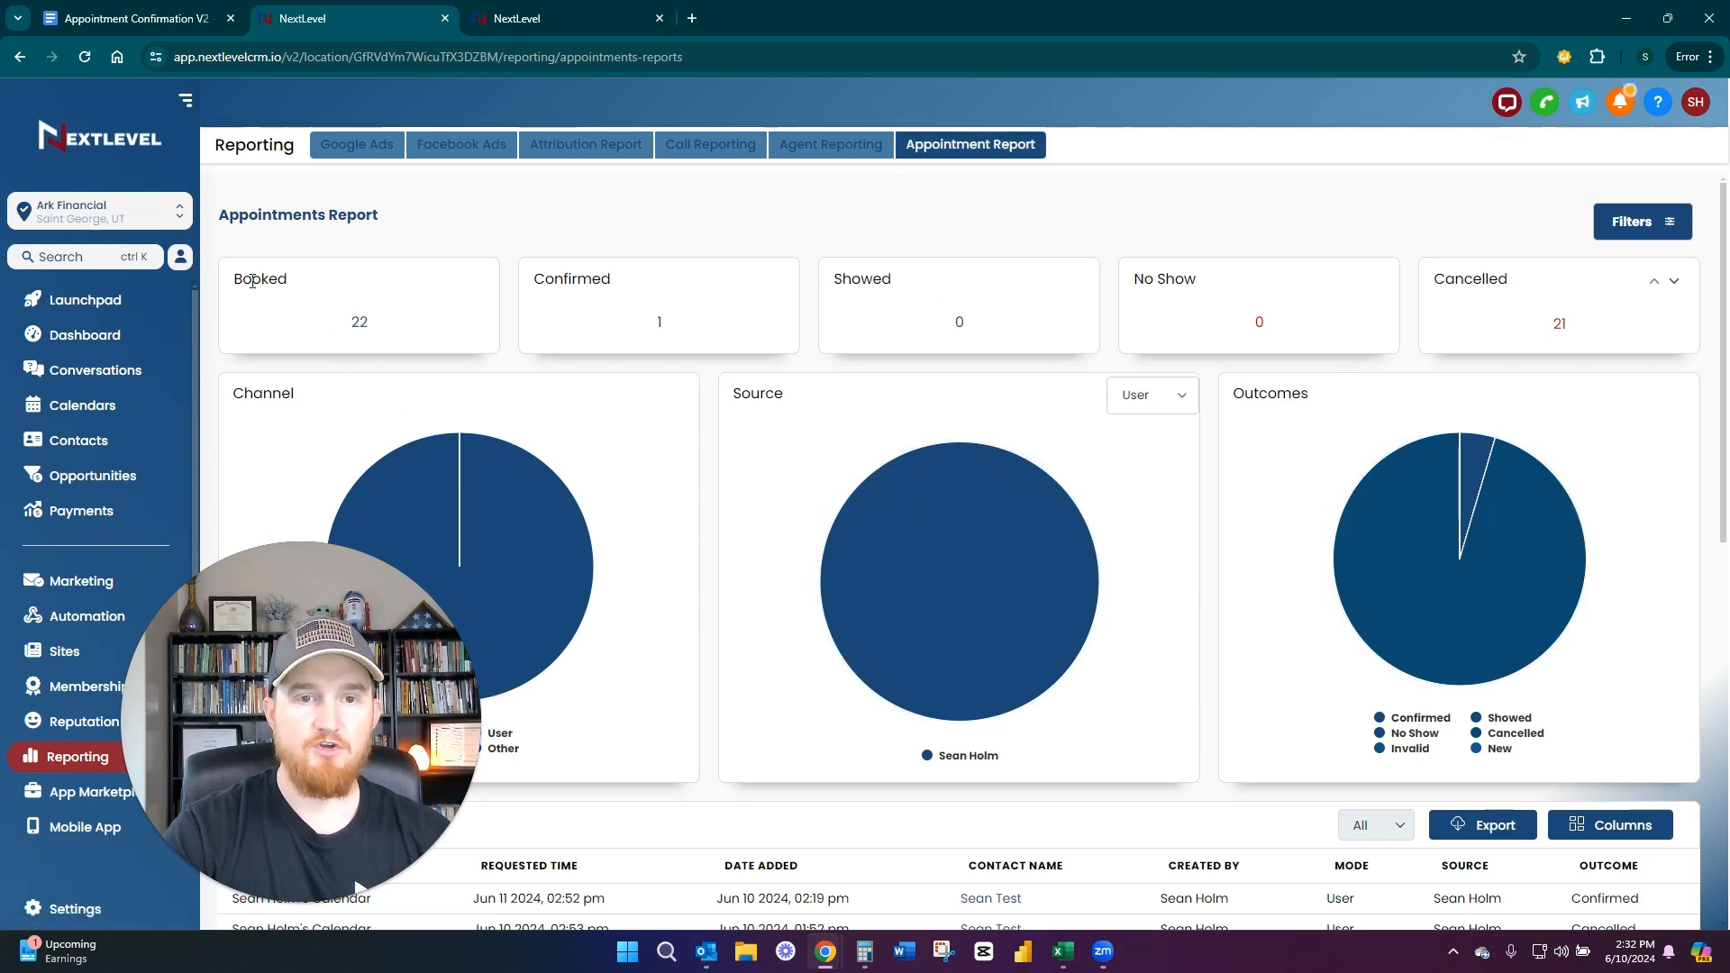
Highlight the Booked, Confirmed, Showed, No Show and Cancelled headings in the Appointments Report
drag(236, 286, 290, 279)
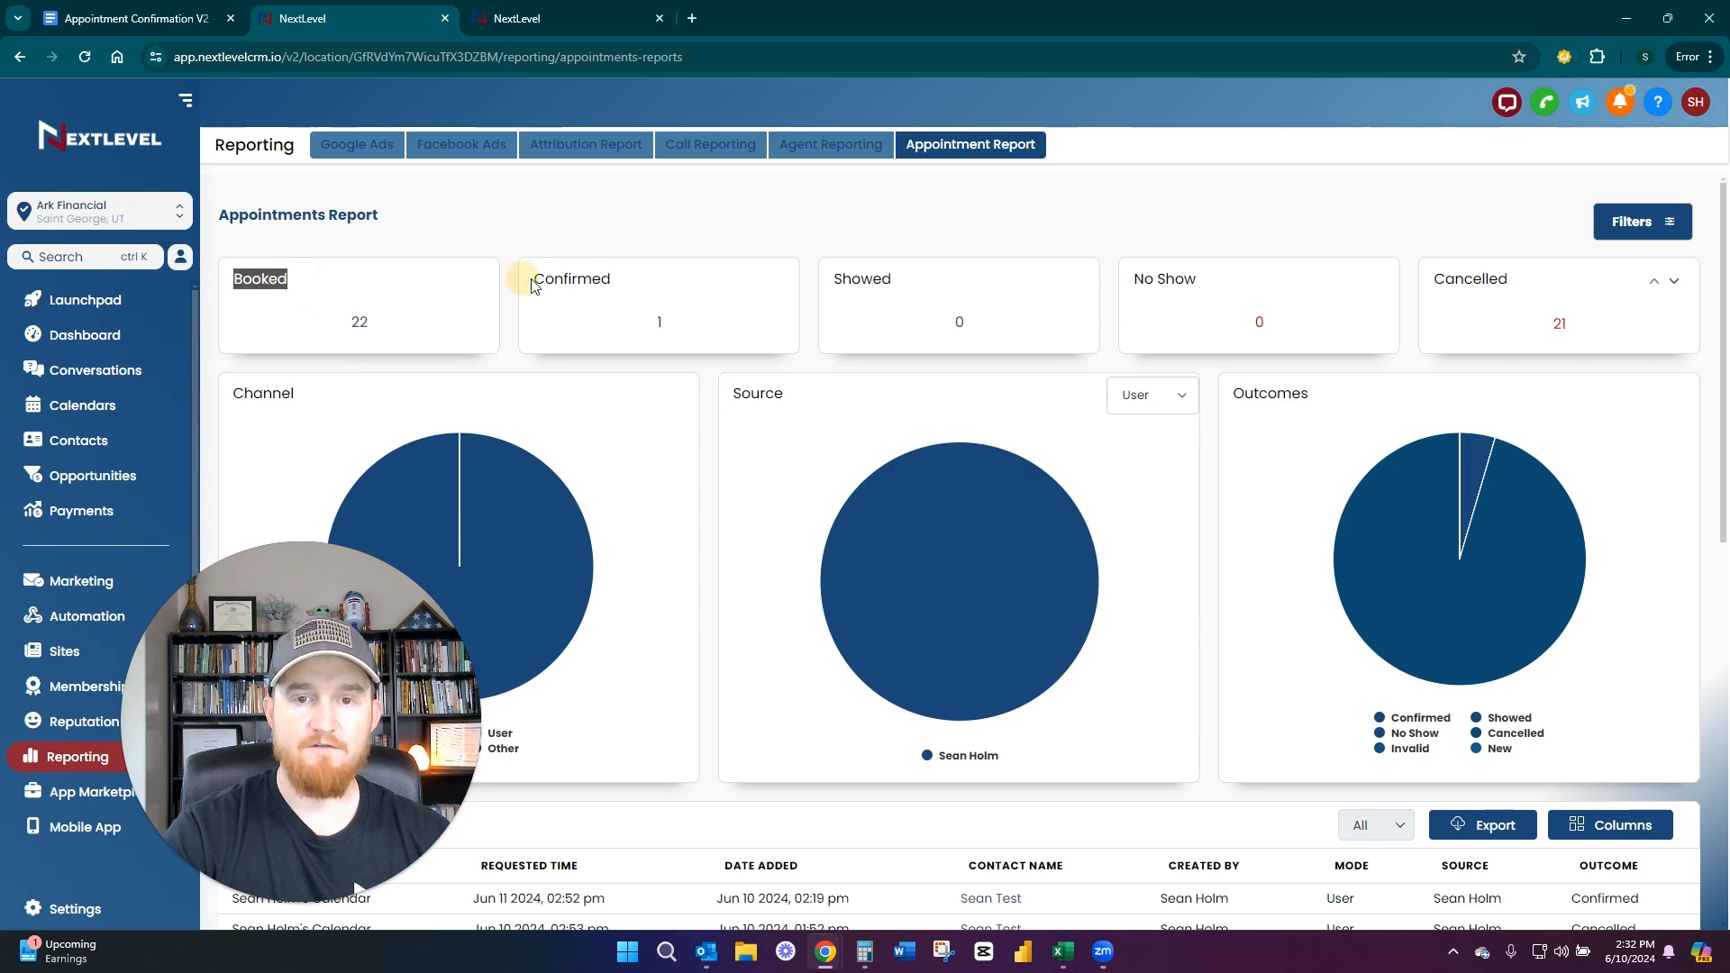
drag(532, 280, 630, 277)
drag(835, 279, 947, 280)
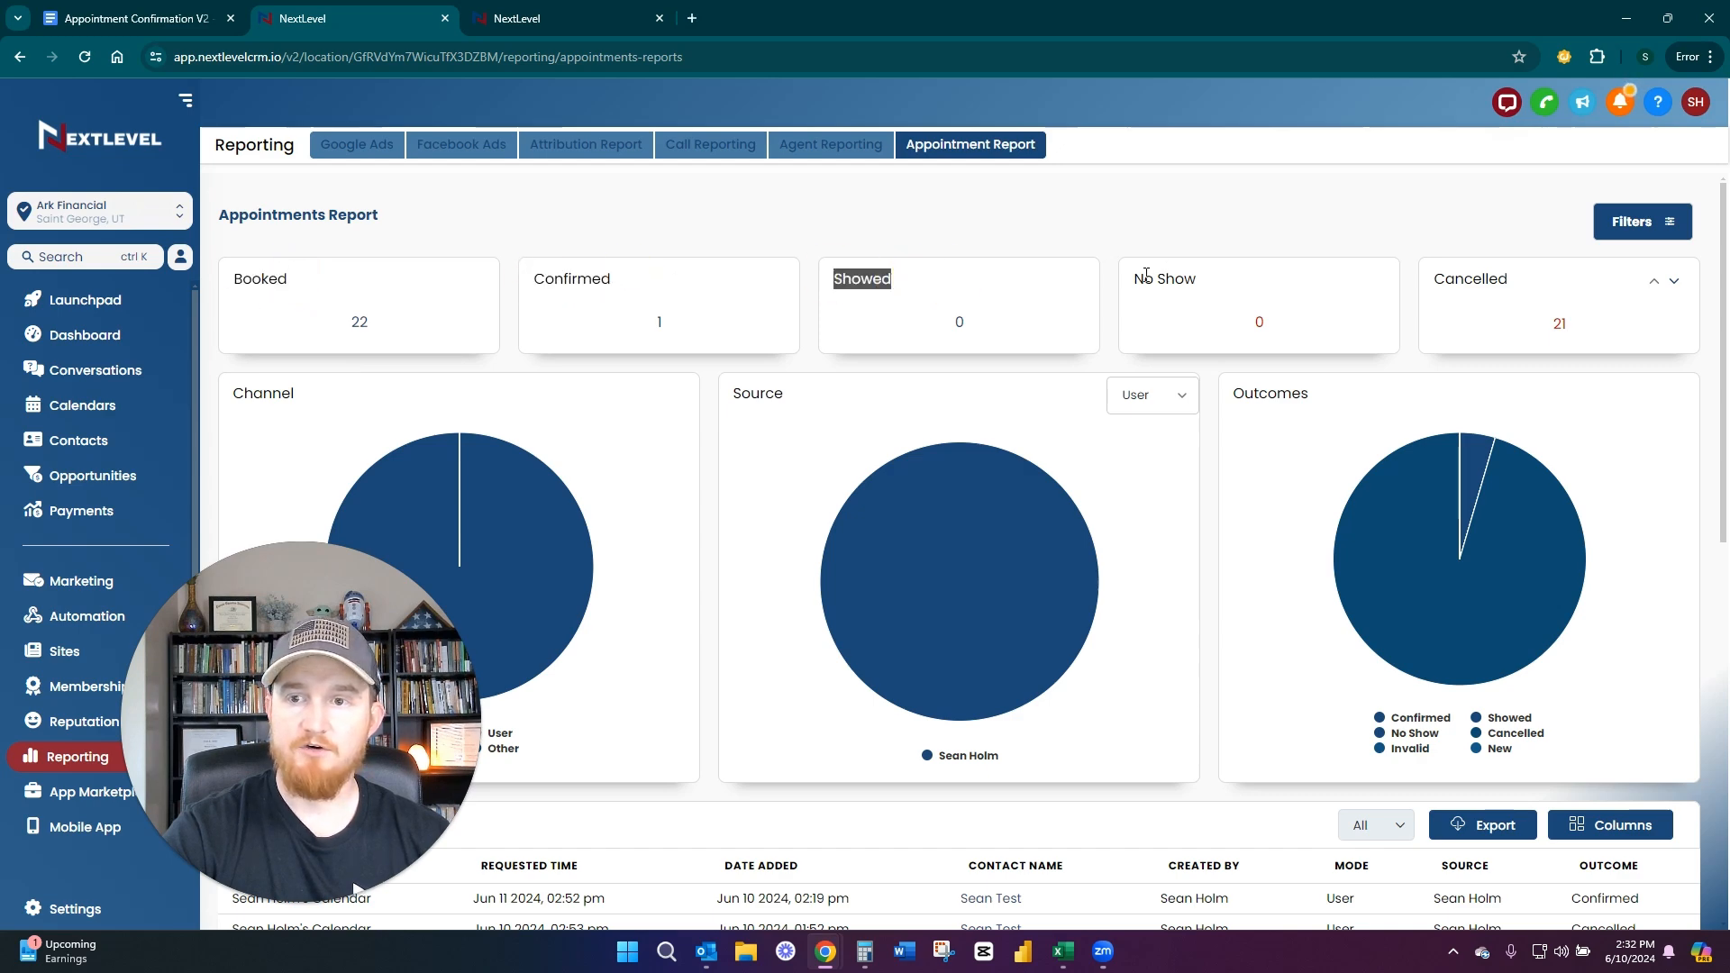
drag(1143, 280, 1310, 282)
drag(1435, 281, 1526, 280)
click(1460, 301)
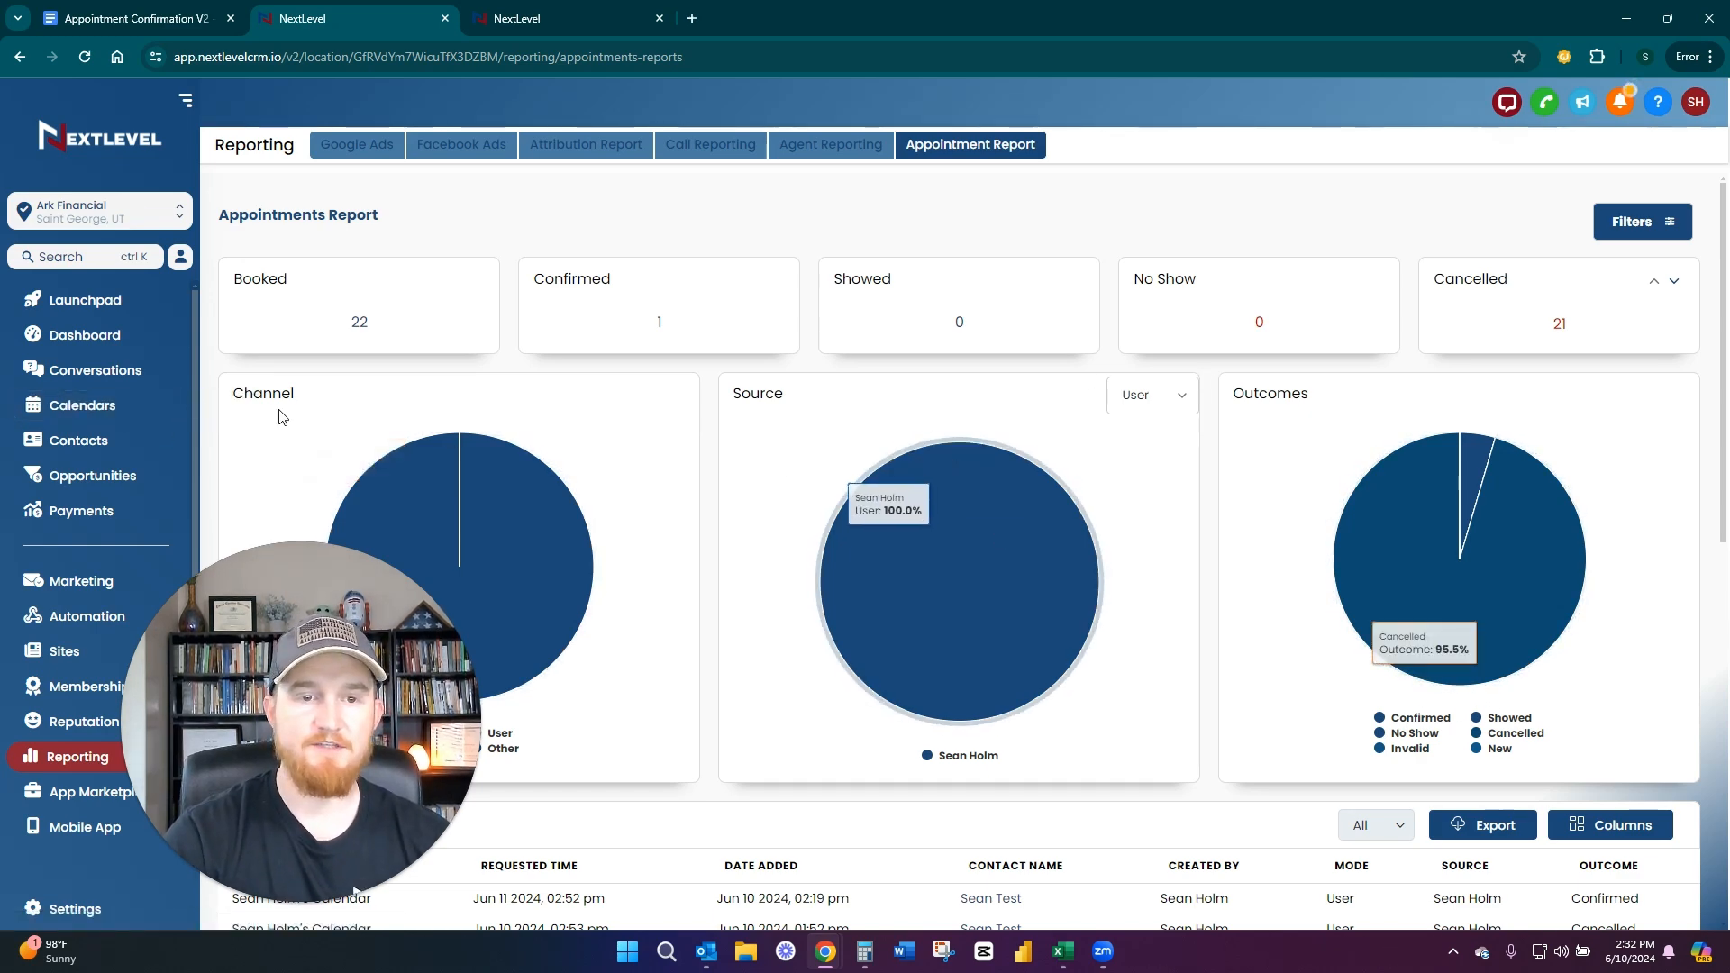
Open the calendar's appointments list and show the status options of the first appointment without changing its status
click(117, 410)
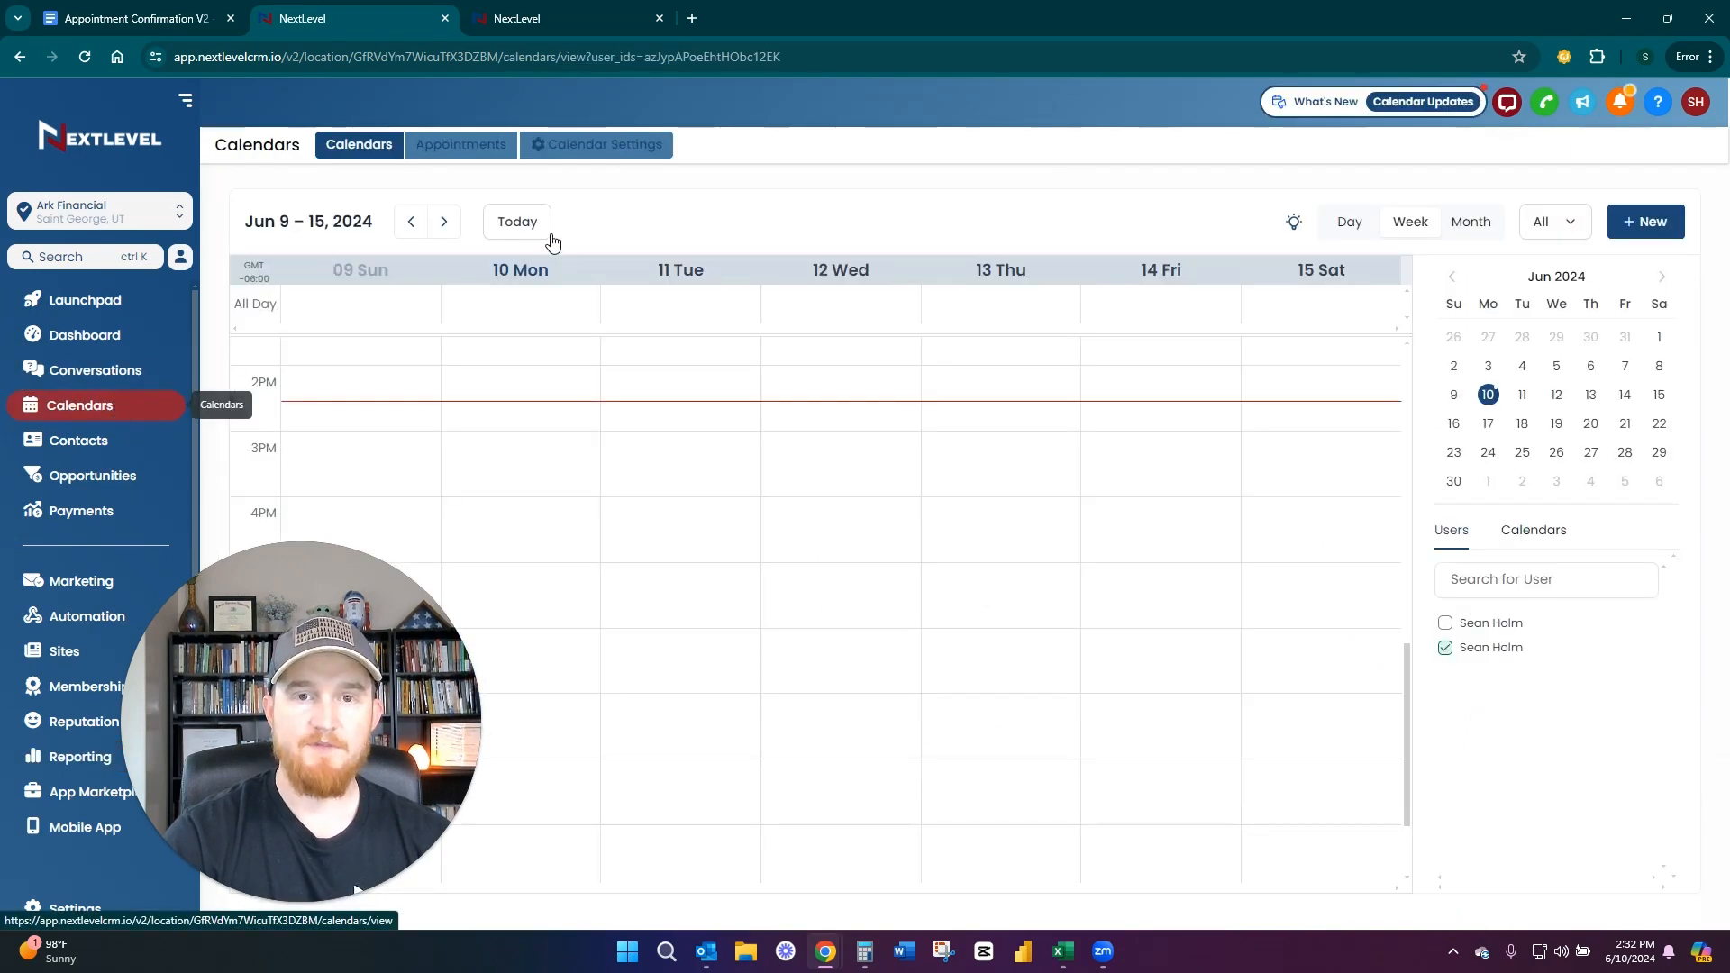
click(478, 144)
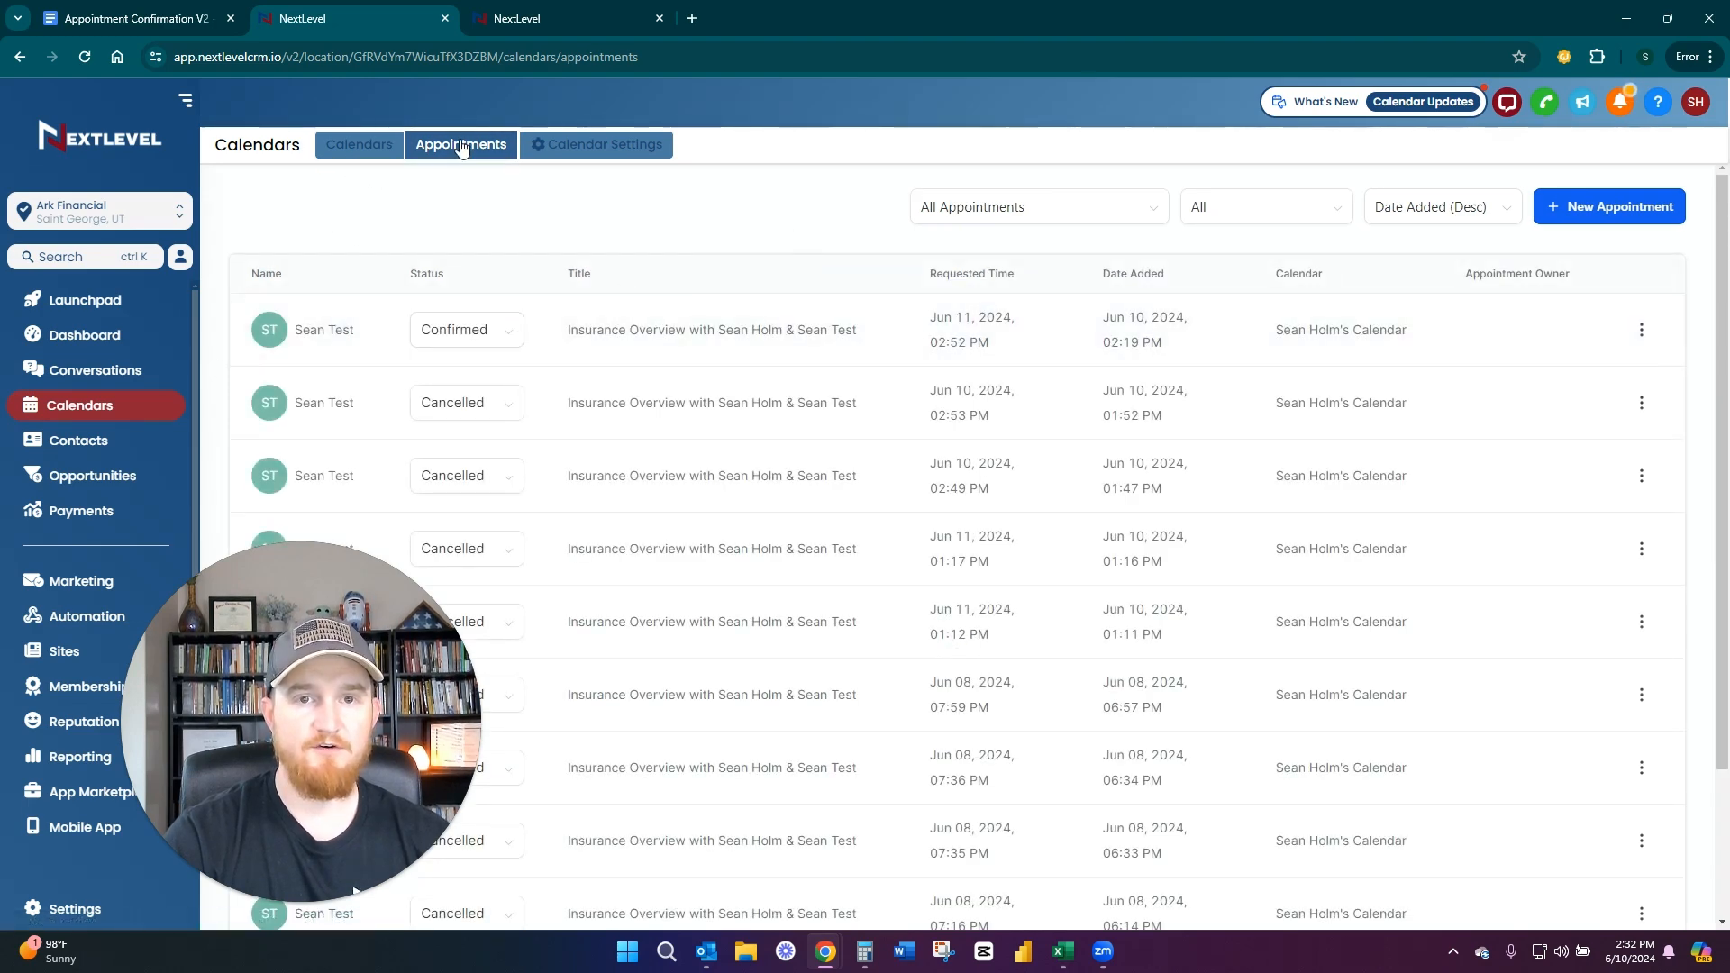
click(475, 330)
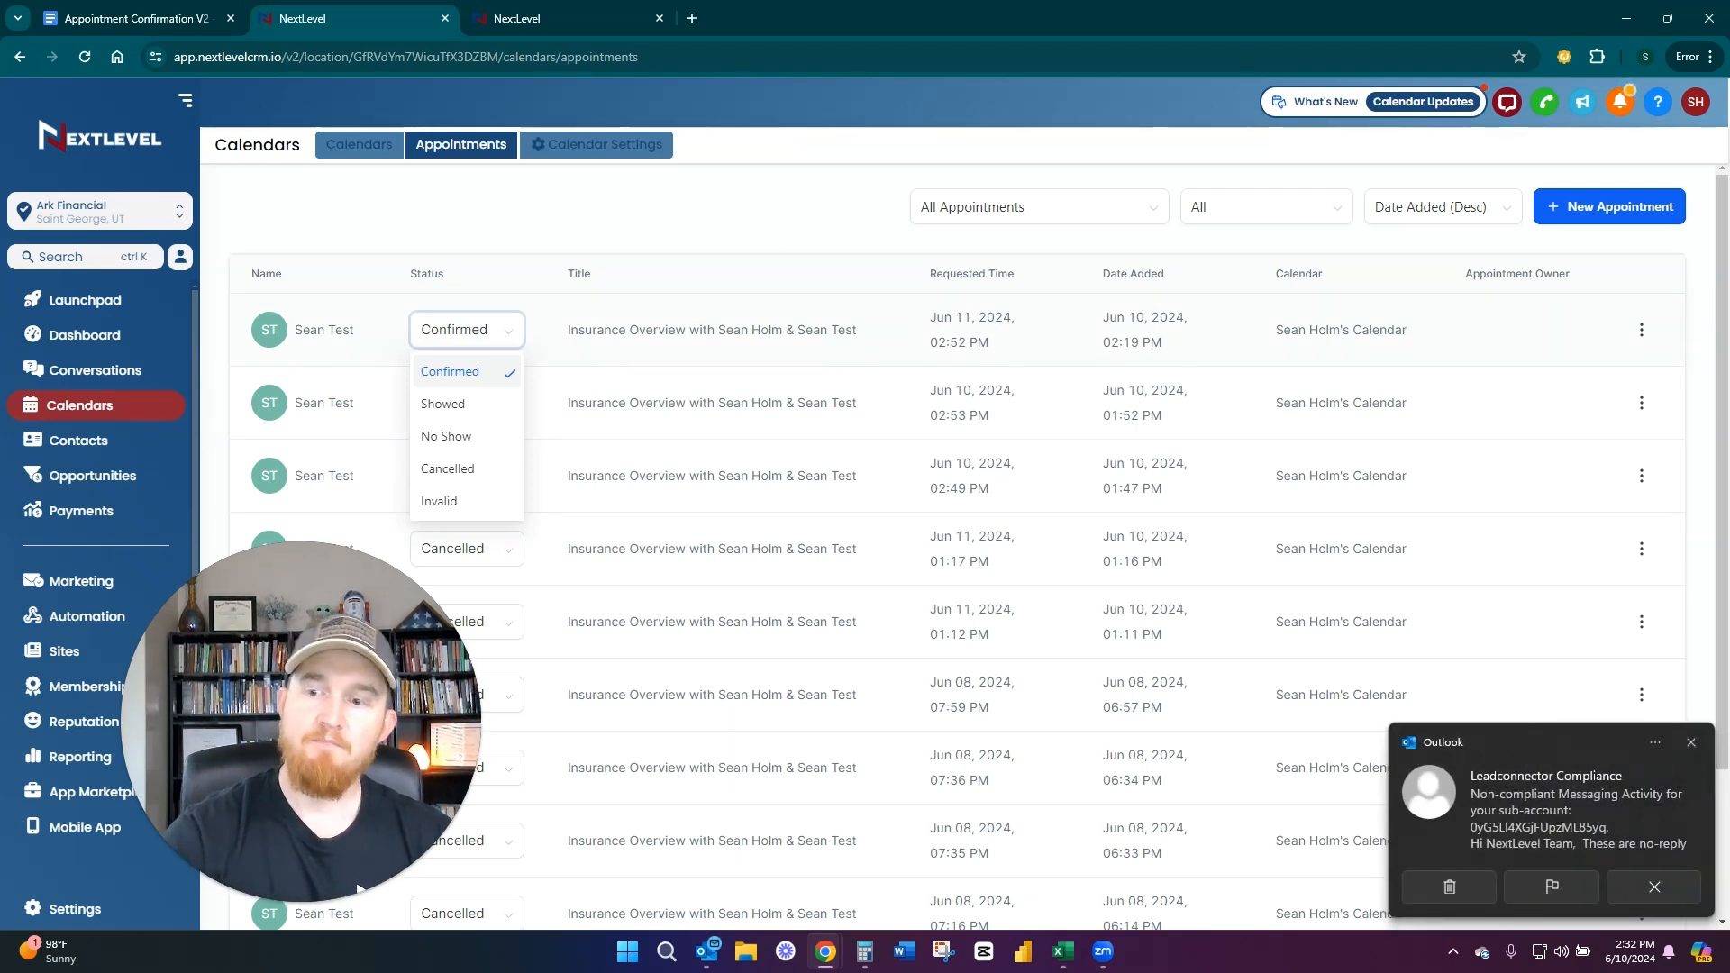
click(1691, 742)
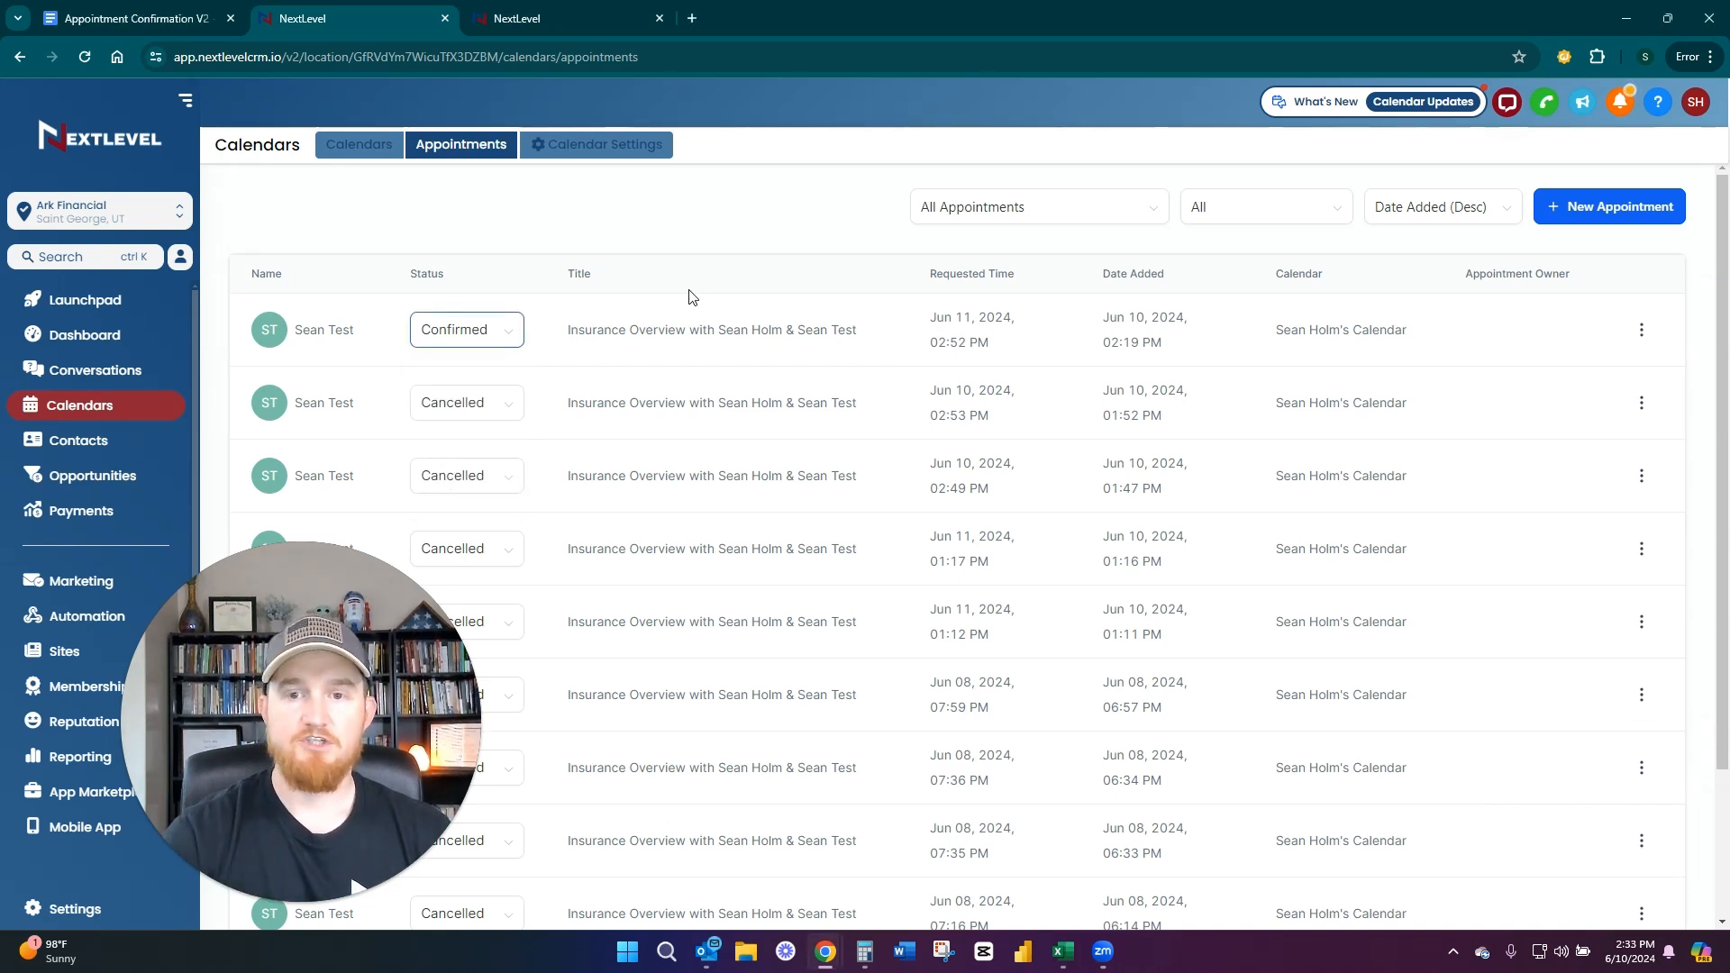
click(503, 330)
click(556, 271)
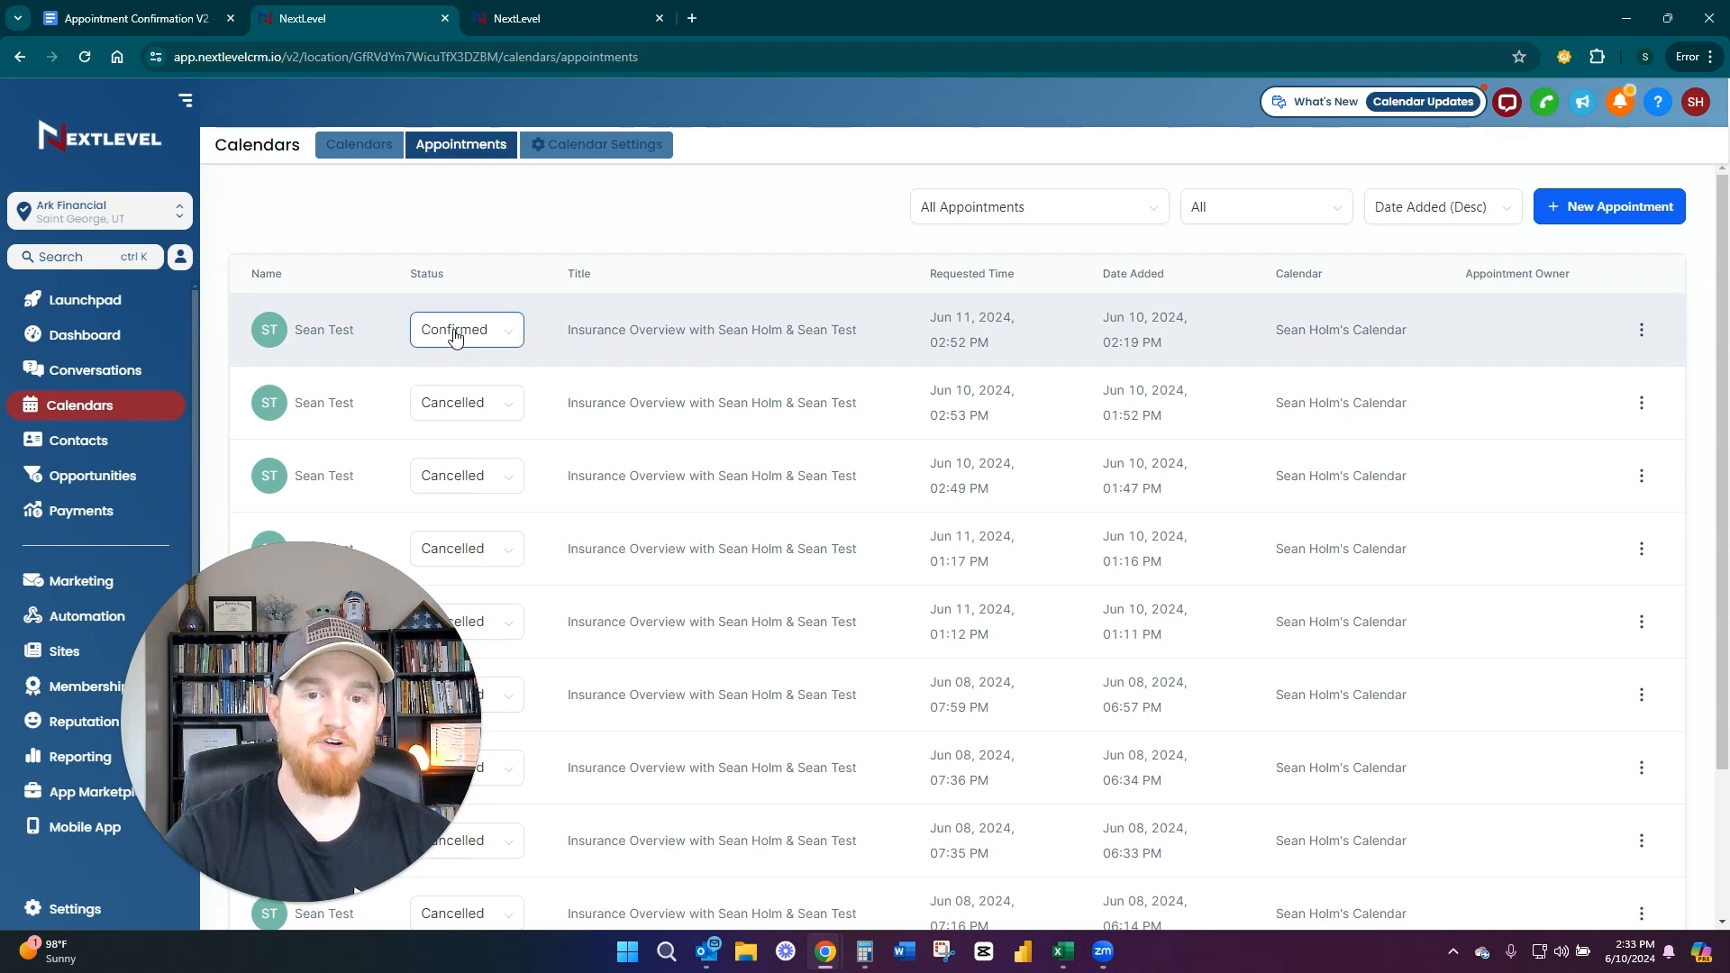
Open the test contact's record from the contacts list and show its appointments
click(145, 446)
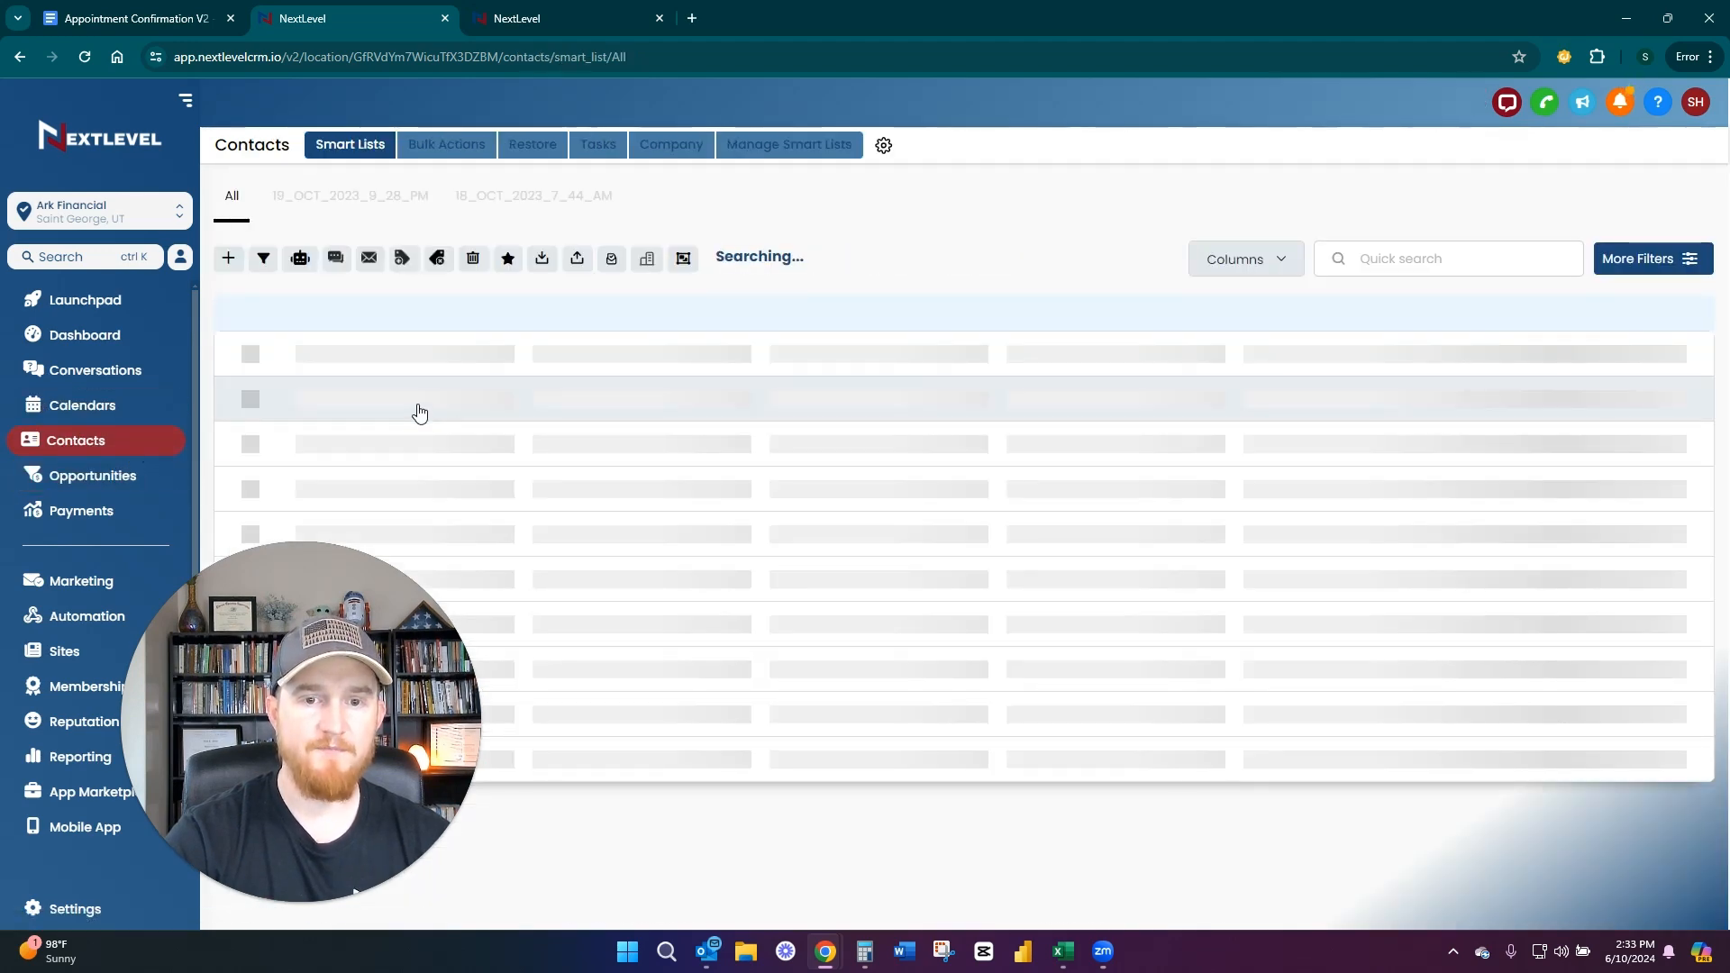
click(369, 405)
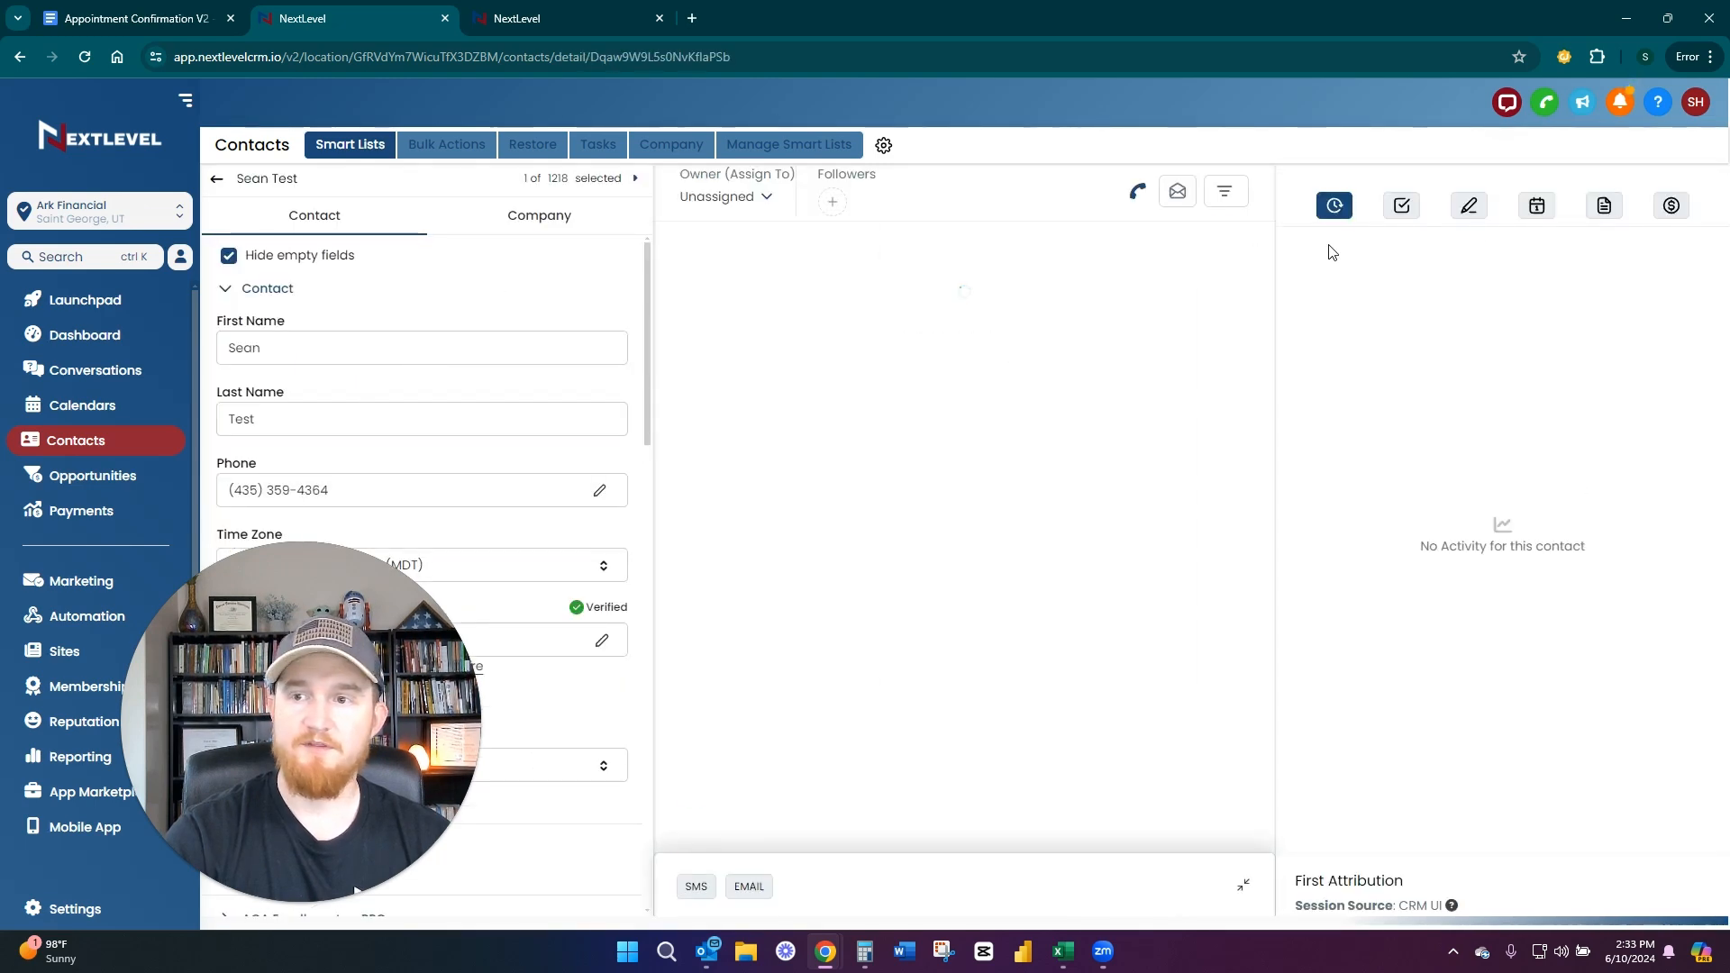
click(1536, 208)
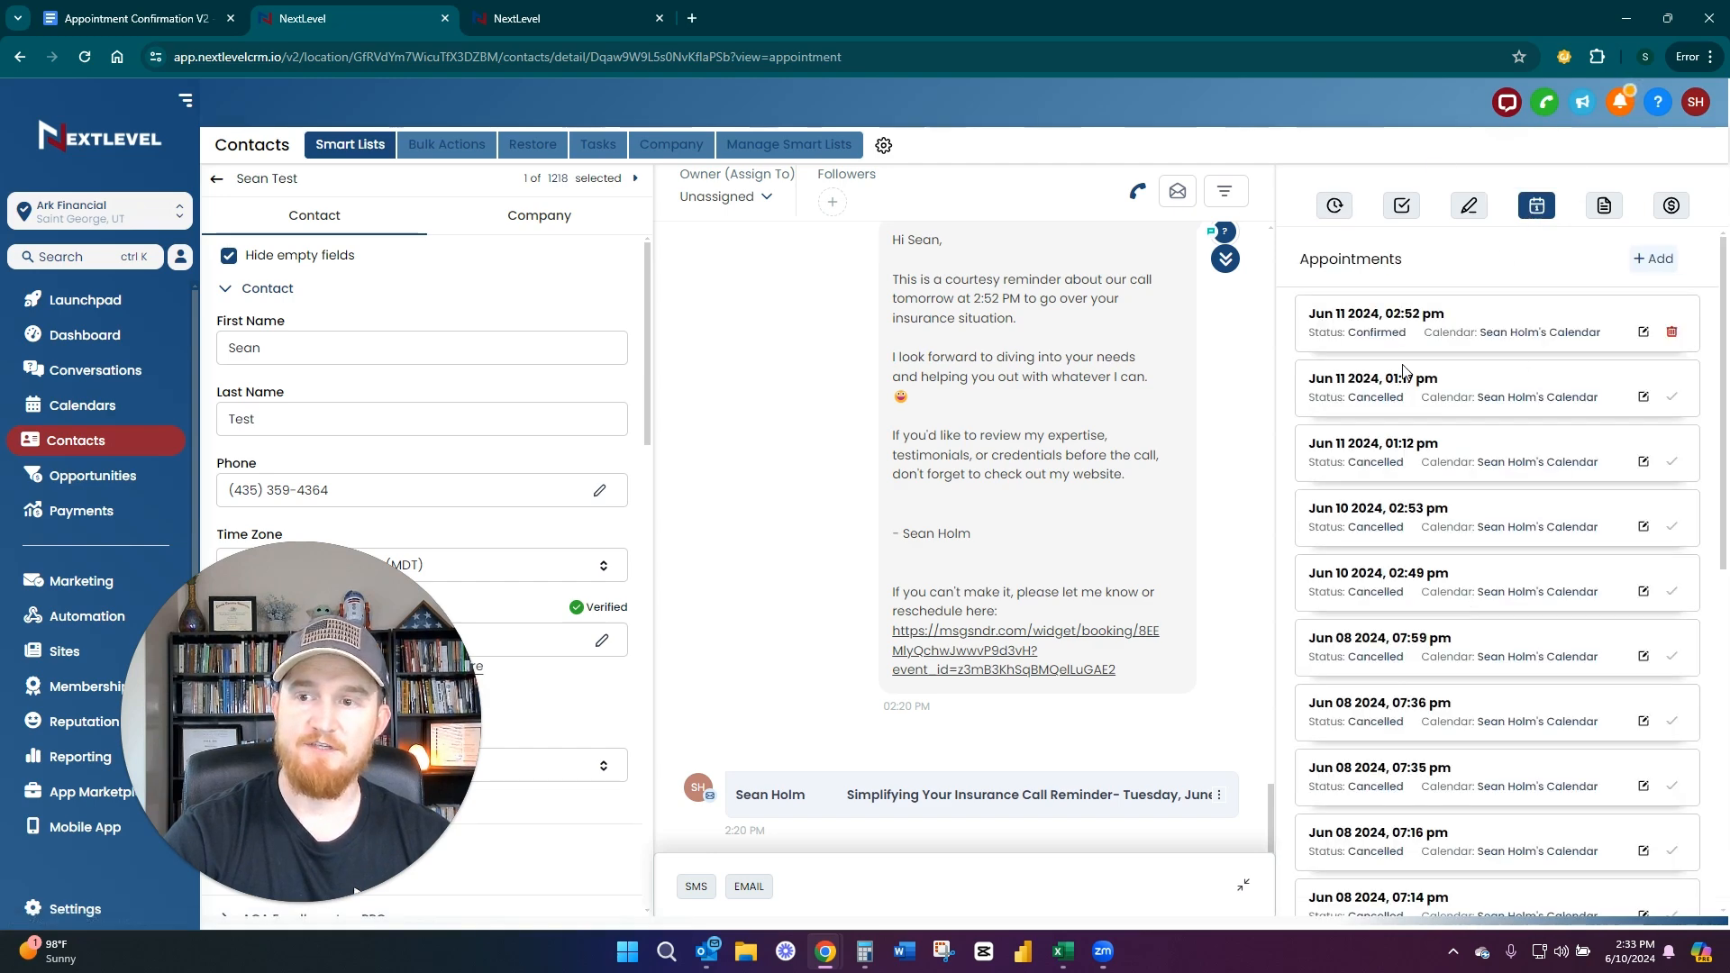
Open the Jun 11 2024, 02:52 pm appointment for editing, show its status options, and cancel without saving
click(1643, 332)
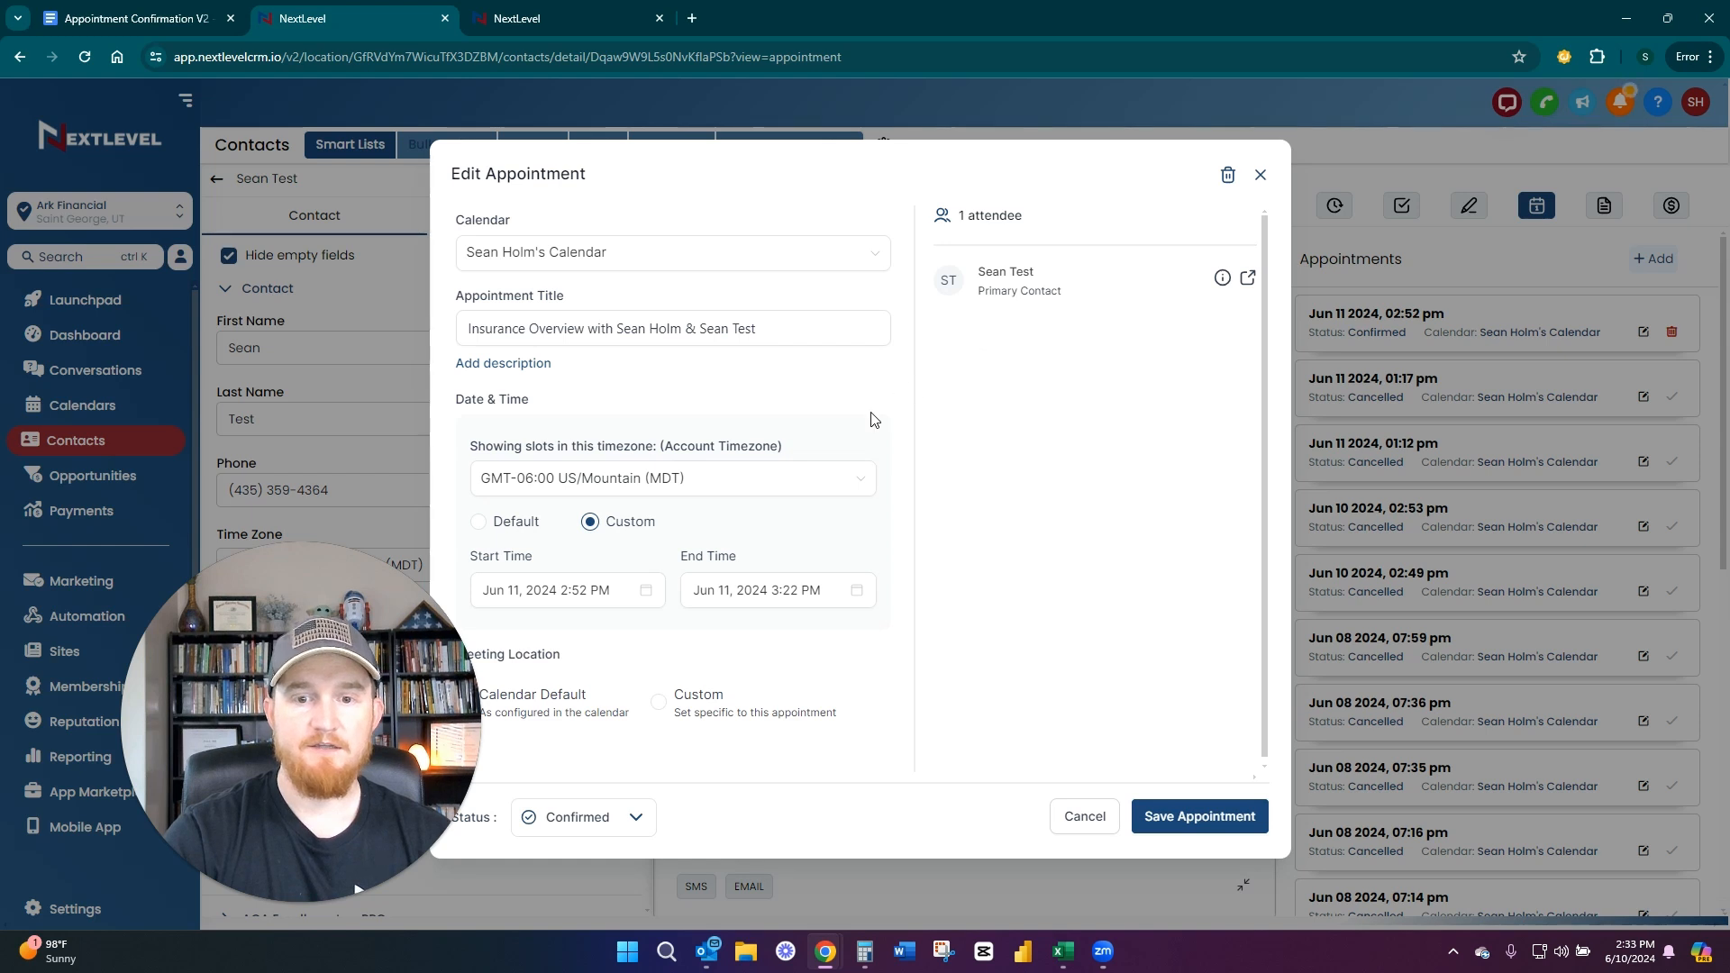
scroll(844, 444, down, 1)
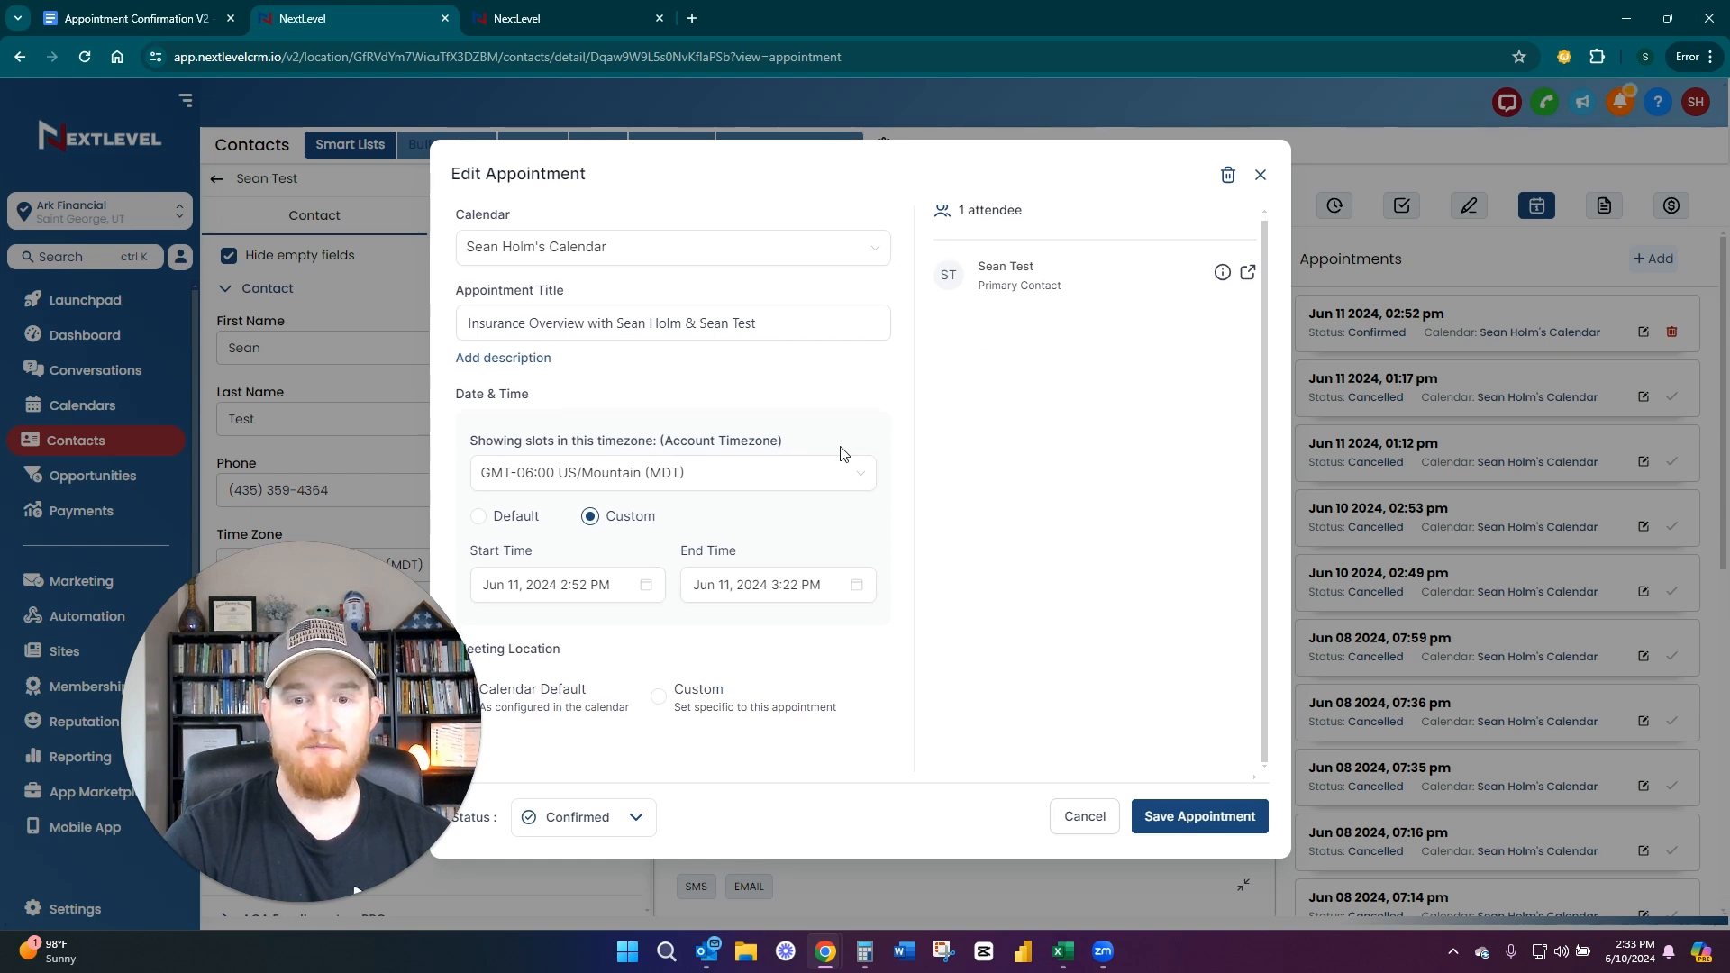
click(584, 823)
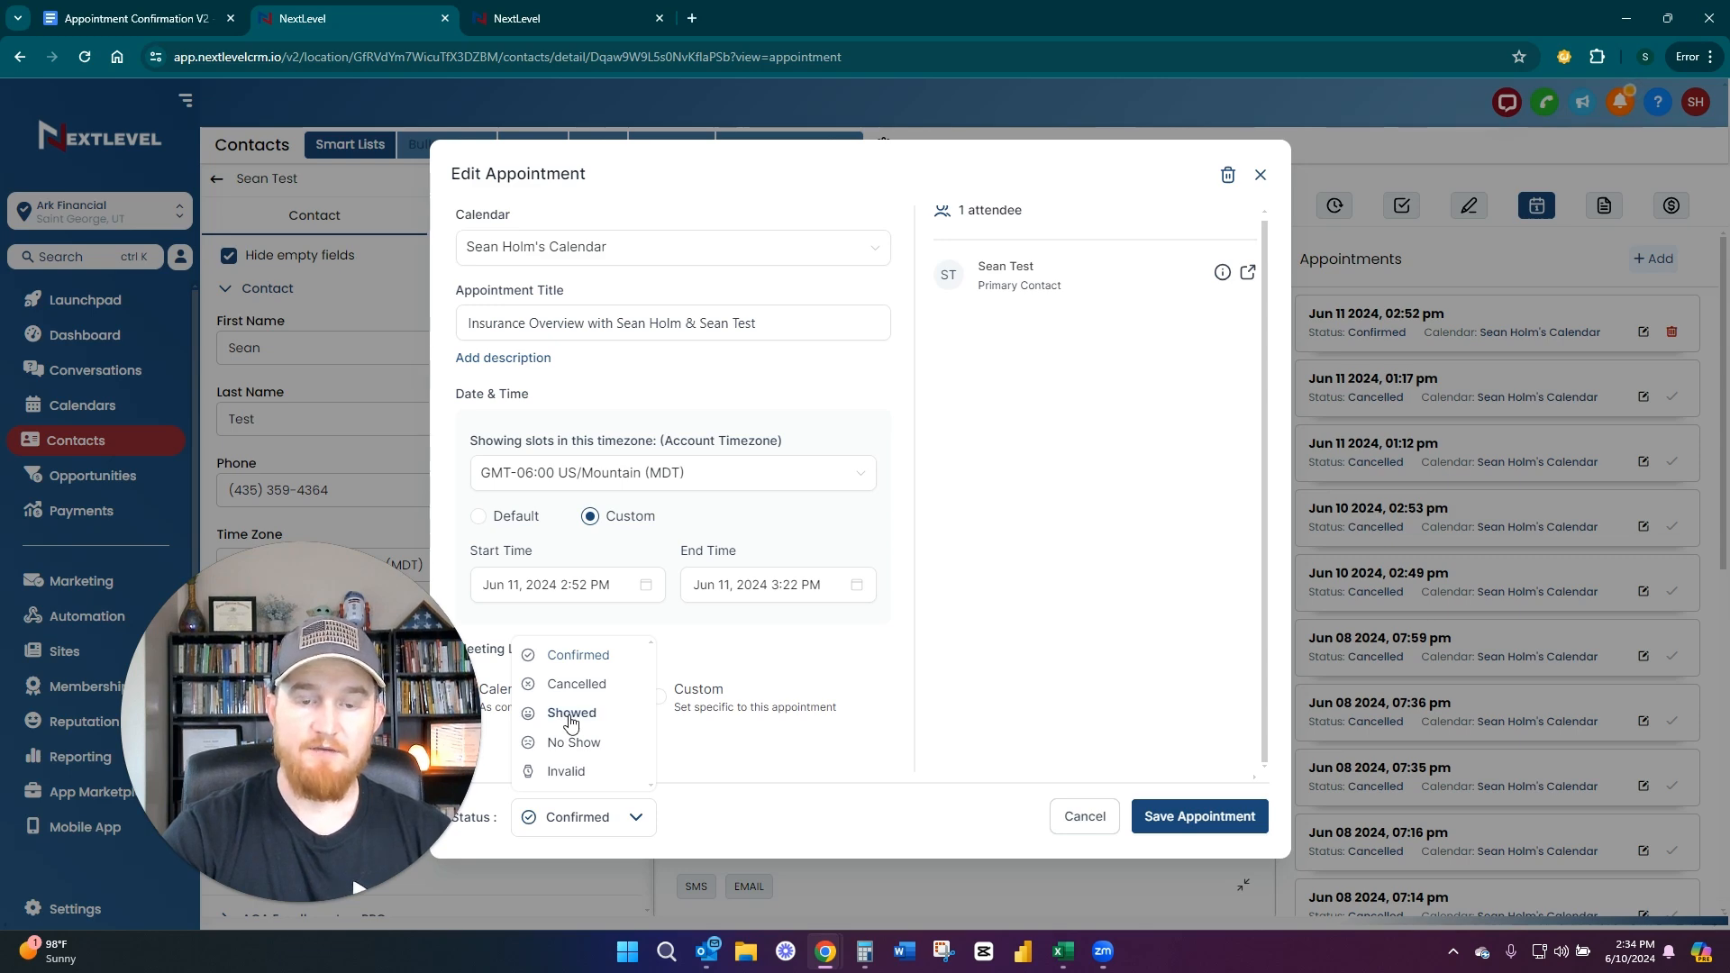
click(1085, 817)
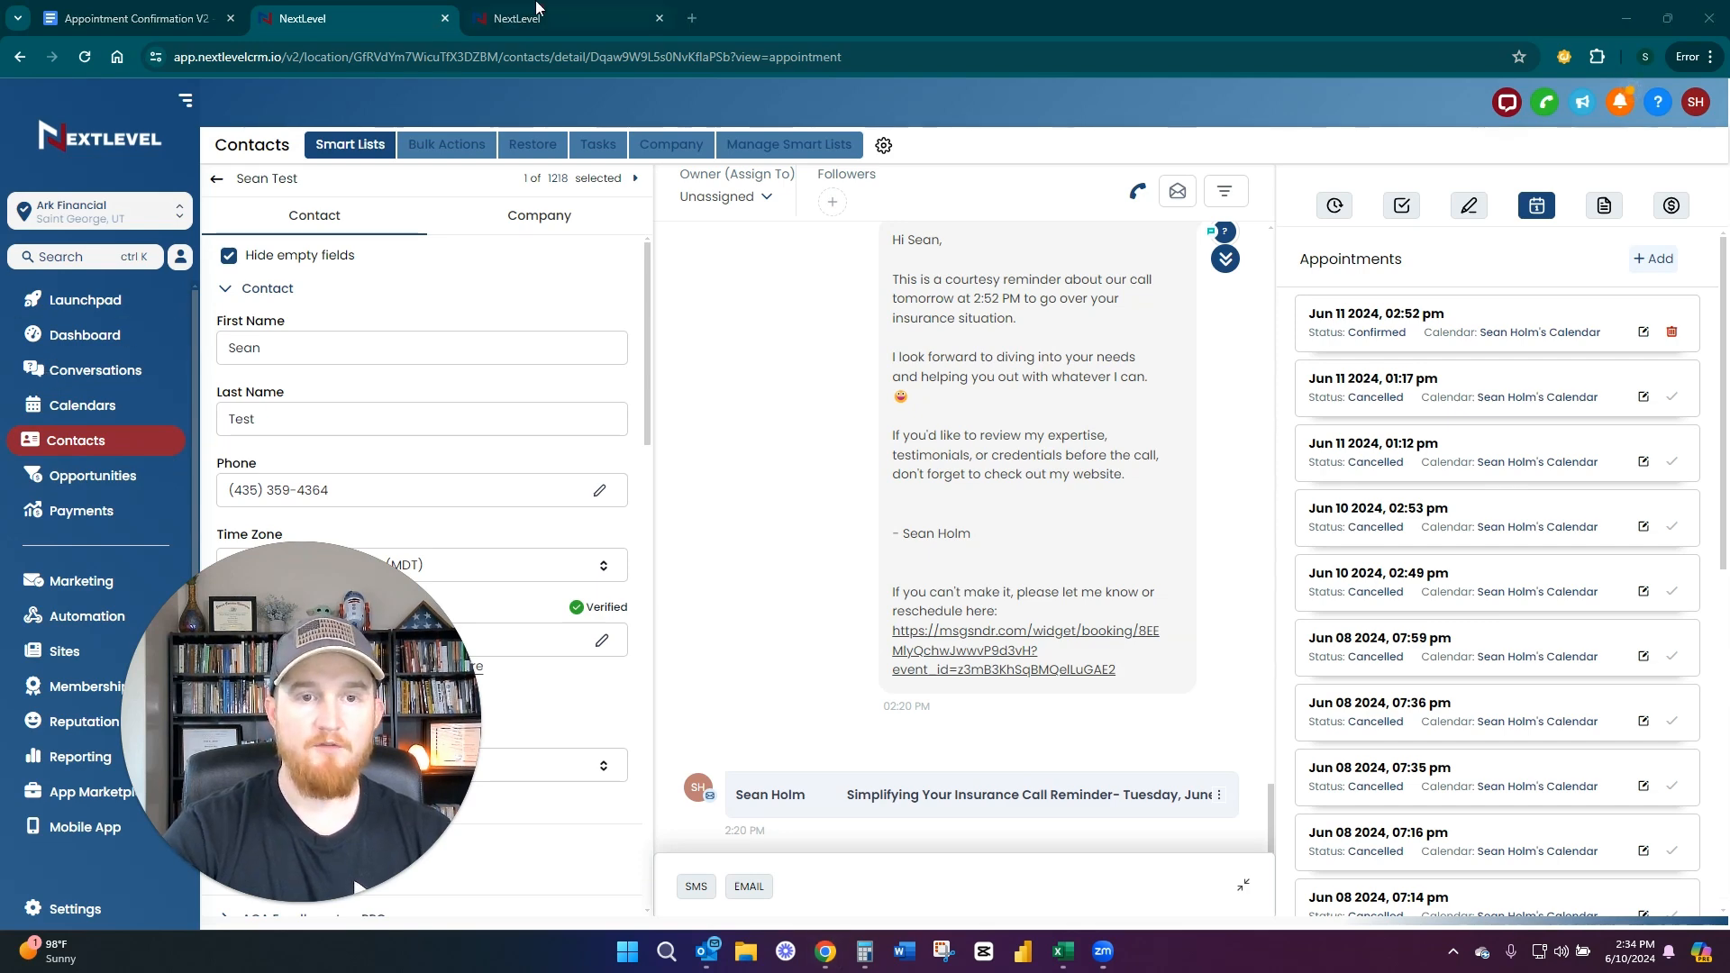
Switch to the other account's NextLevel Lead Flow Pipeline and examine the stages from Set Appointment onward
mouse_move(559, 4)
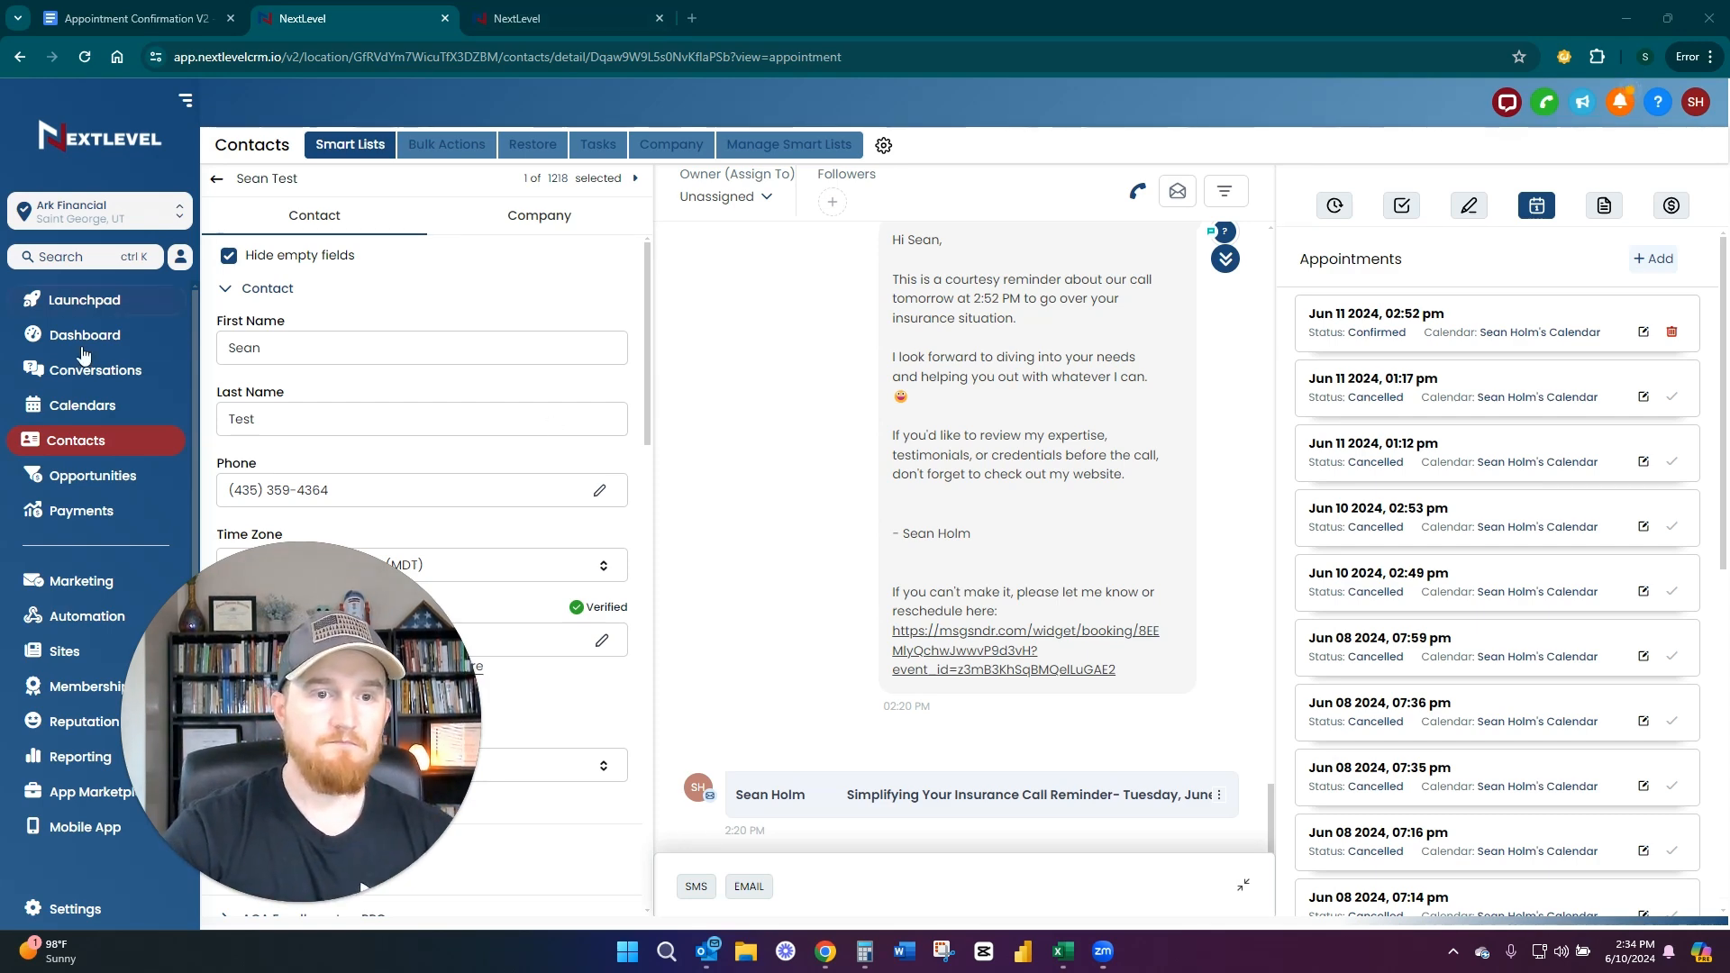
key(ctrl+Tab)
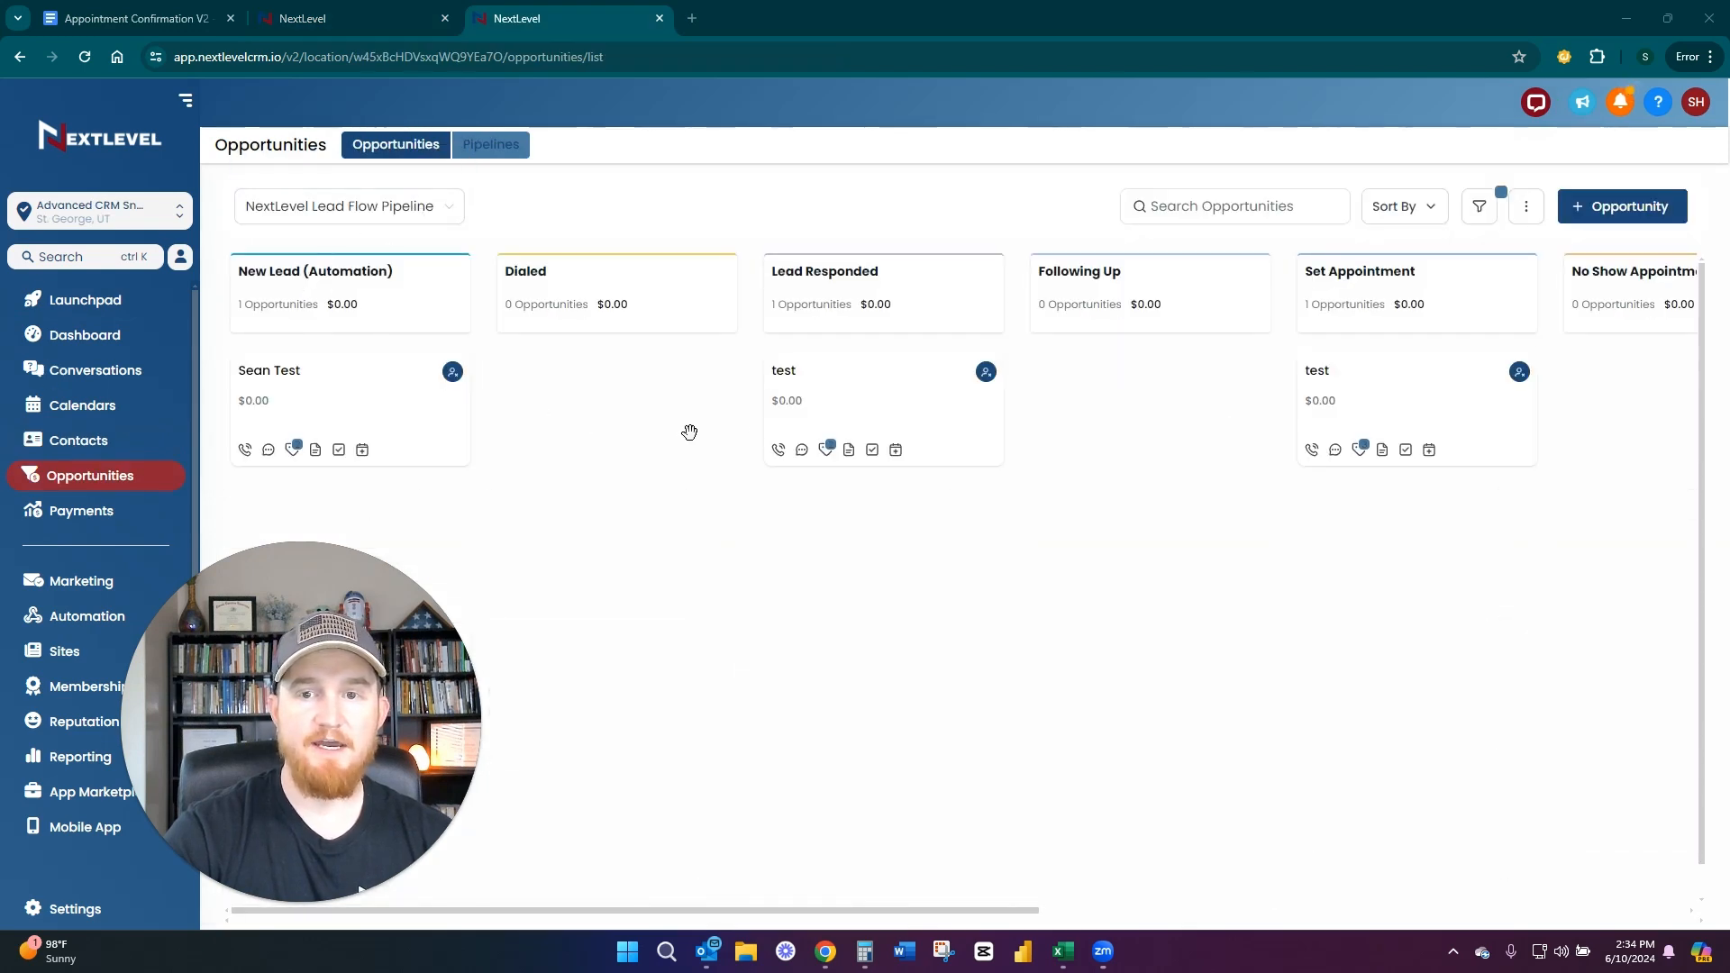
drag(1166, 409, 509, 446)
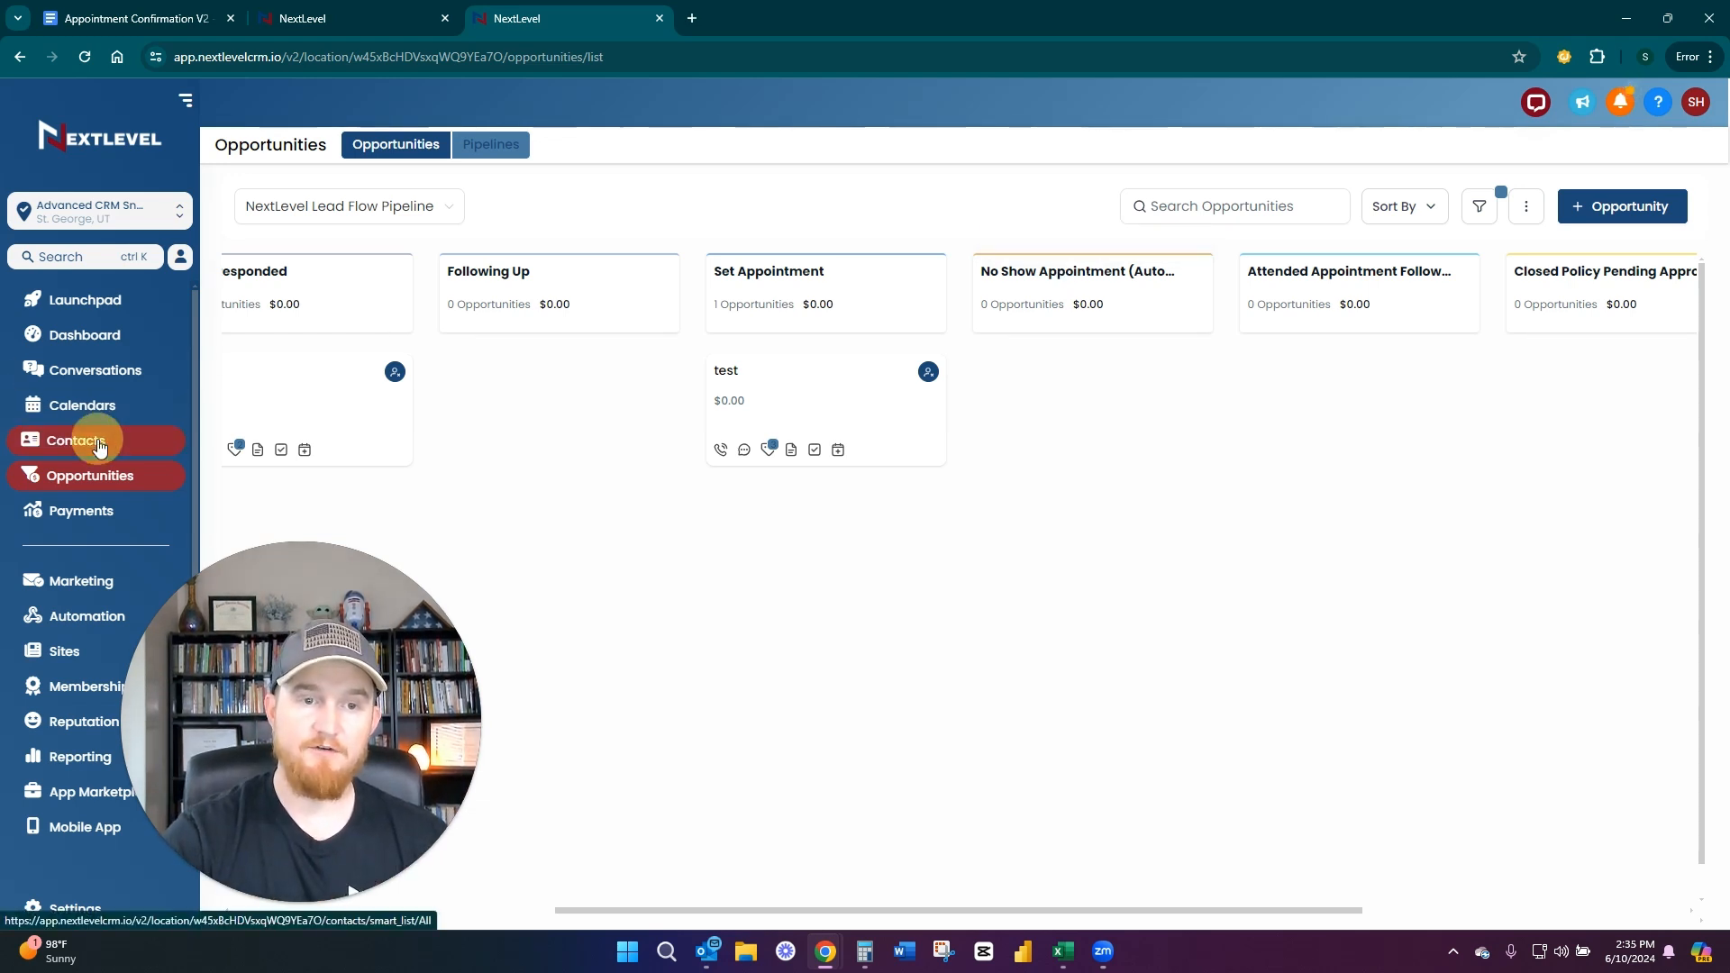
Open the test contact's record in the Advanced CRM account and show its appointments
click(199, 424)
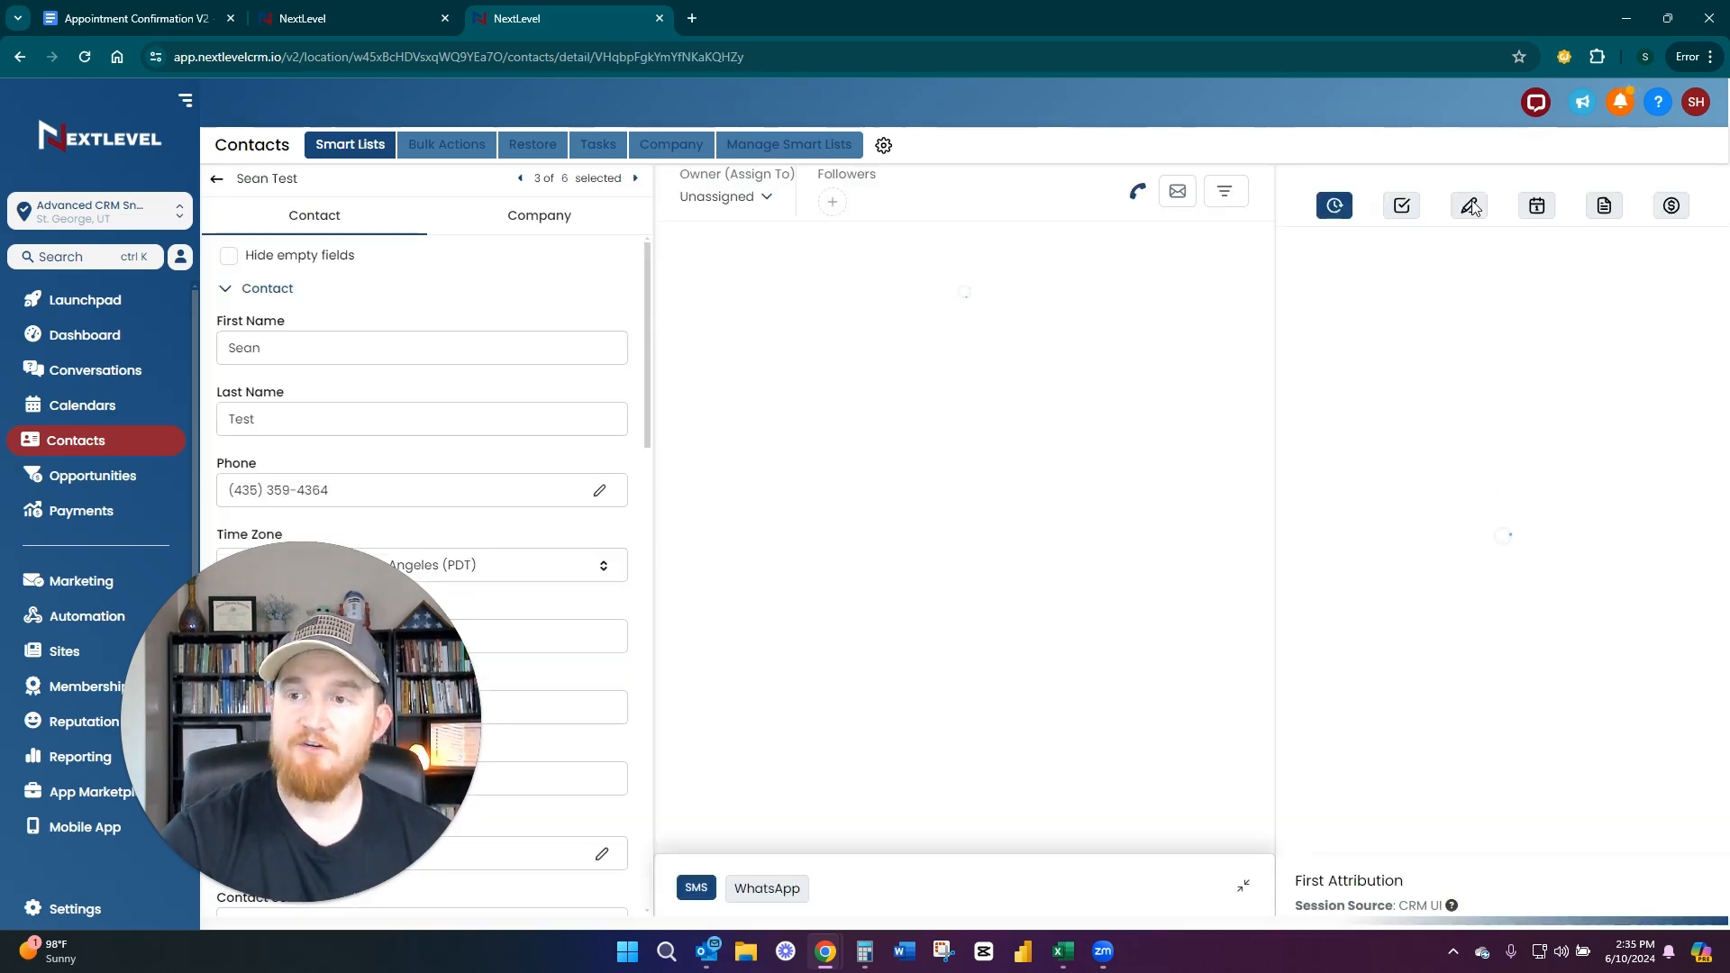
click(1538, 215)
In the Ark Financial account, set the test contact's Jun 11 2024, 02:52 pm appointment status to No Show and save the appointment
click(308, 10)
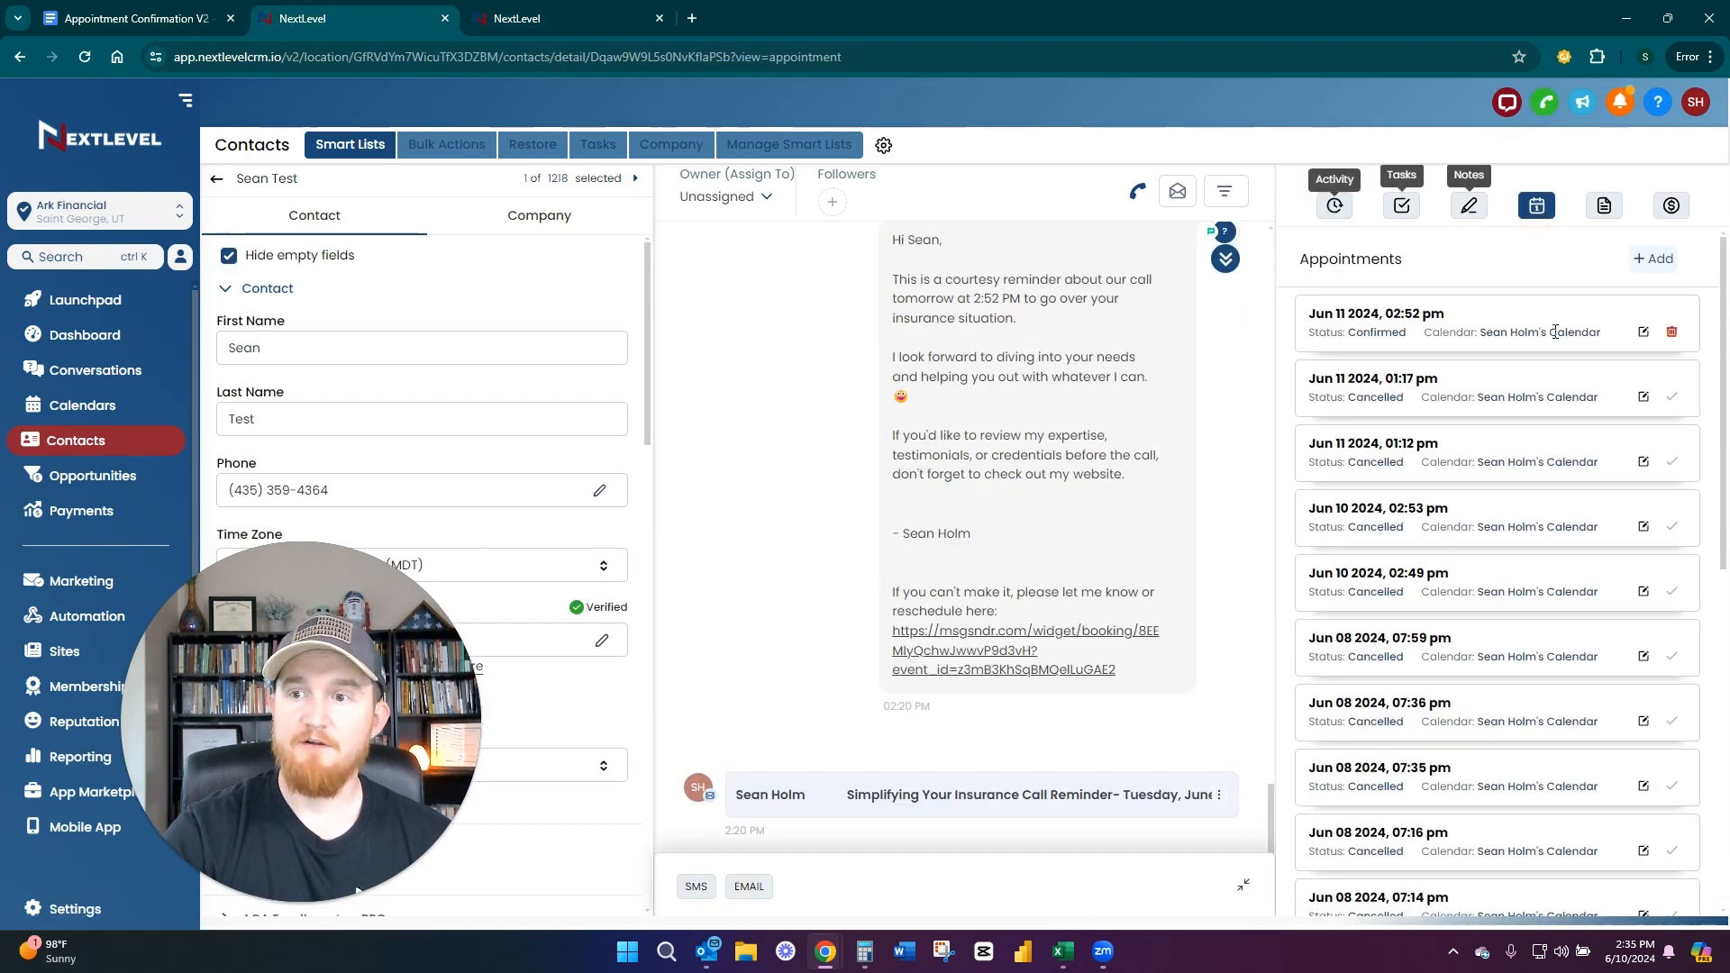
click(1644, 332)
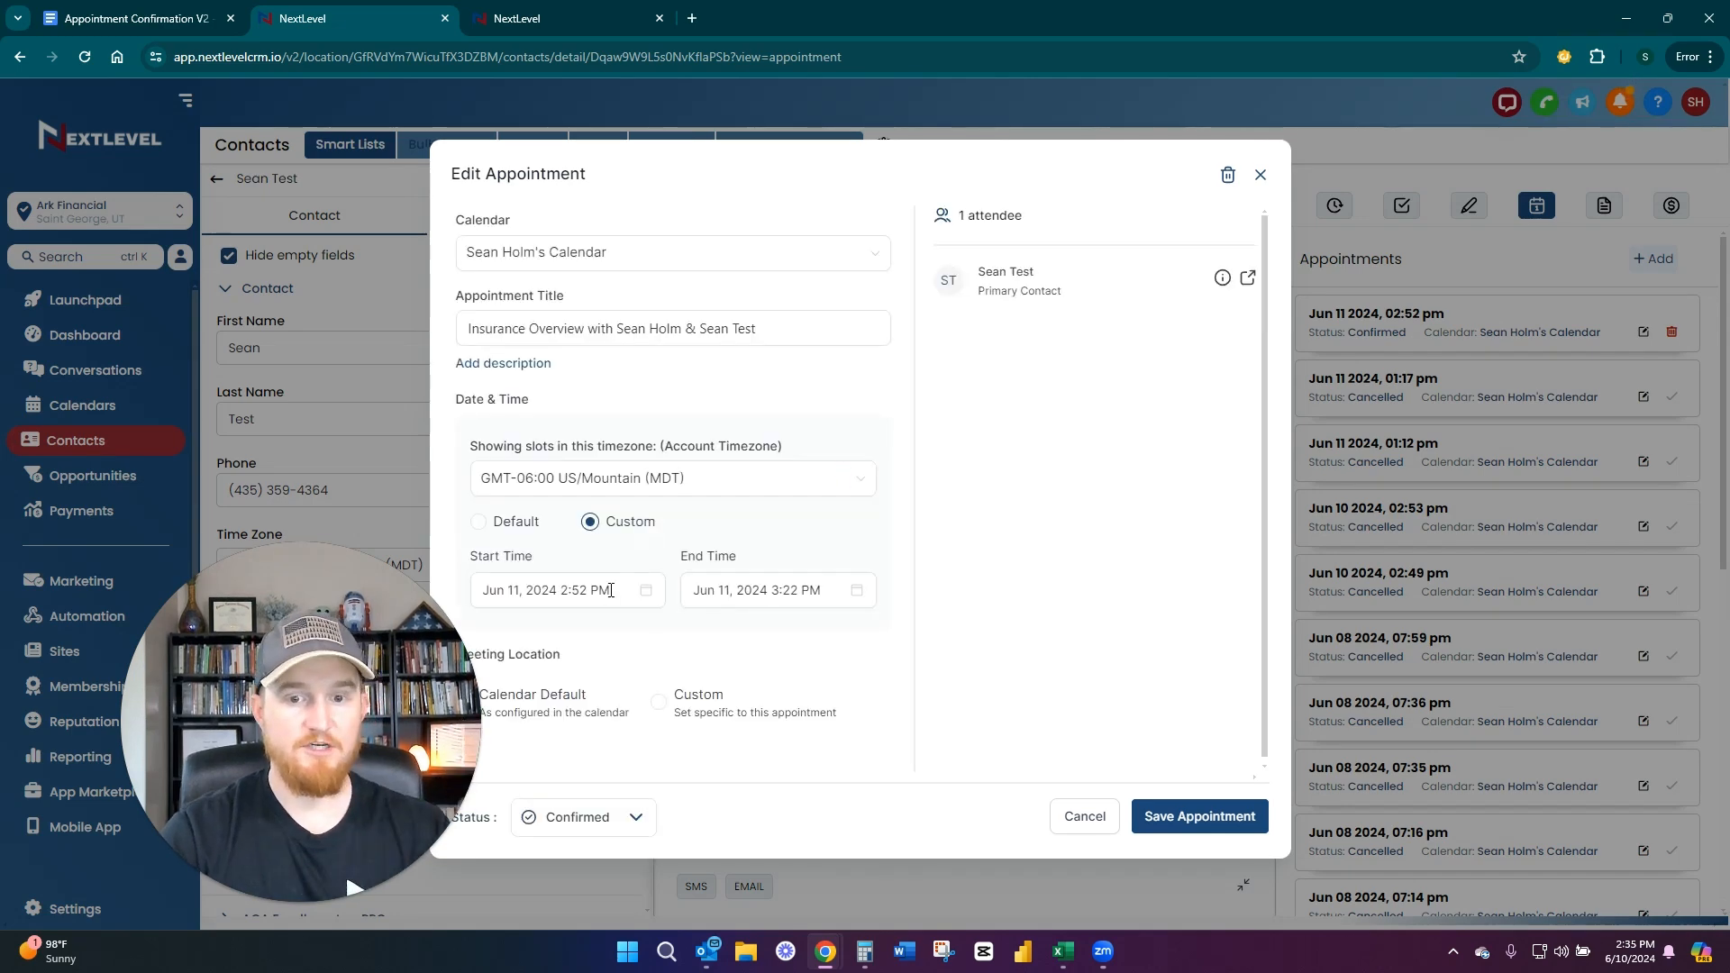
click(574, 814)
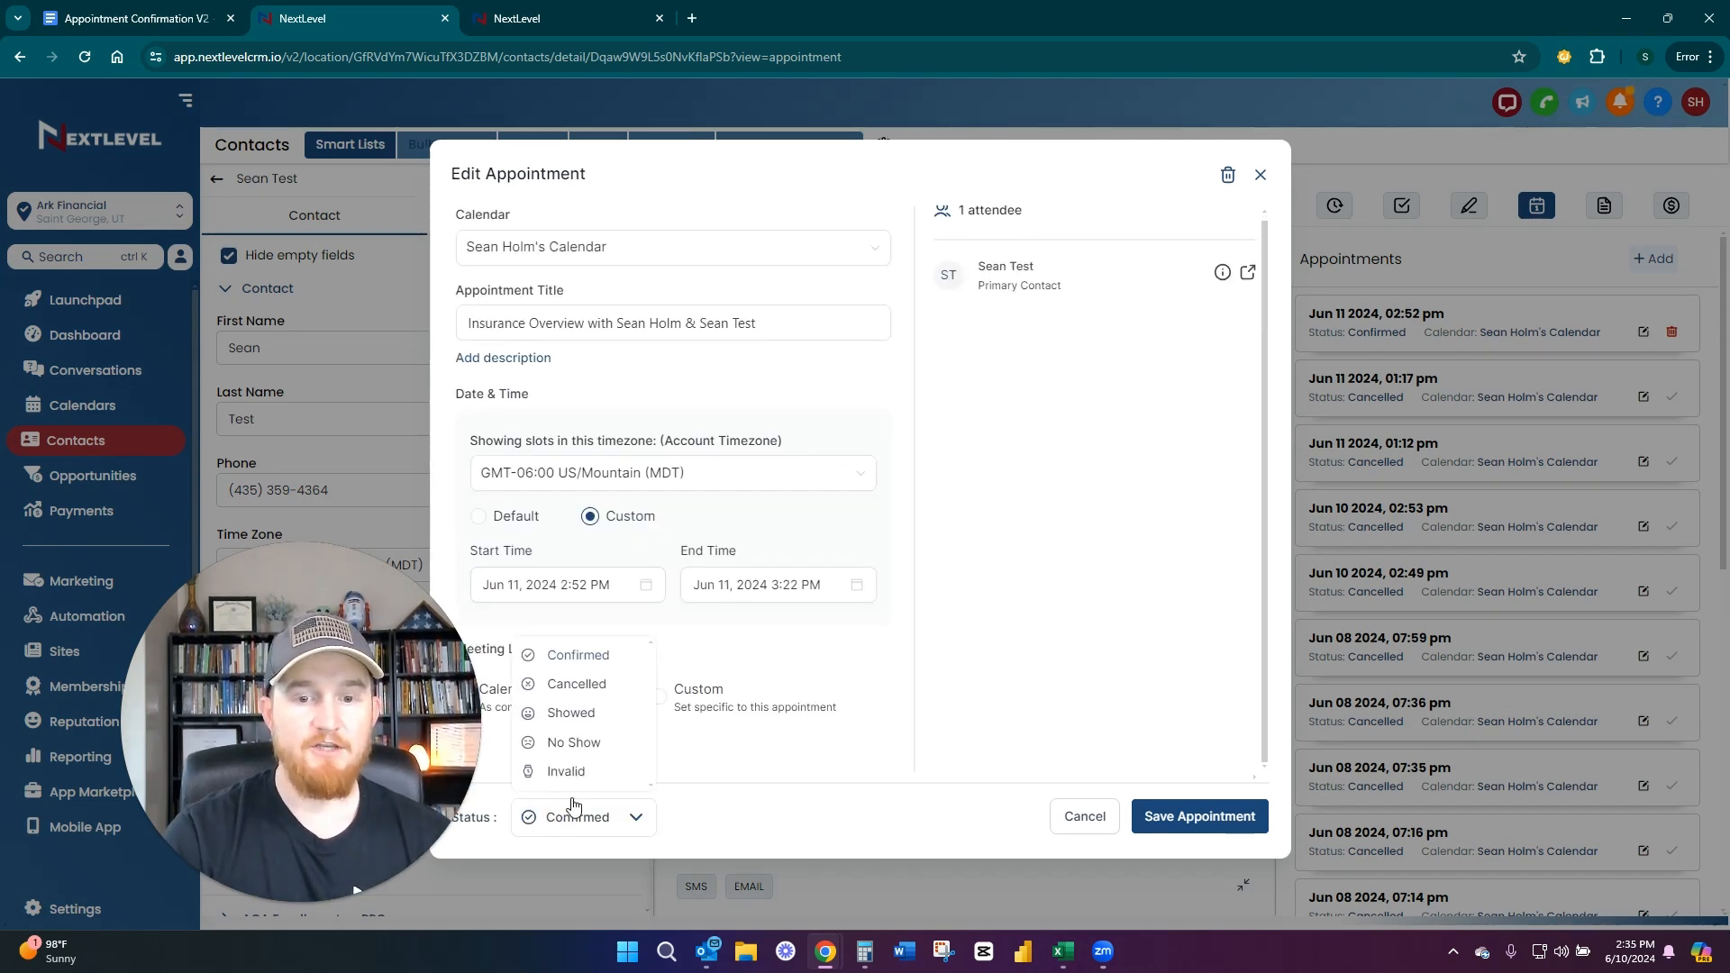
click(580, 743)
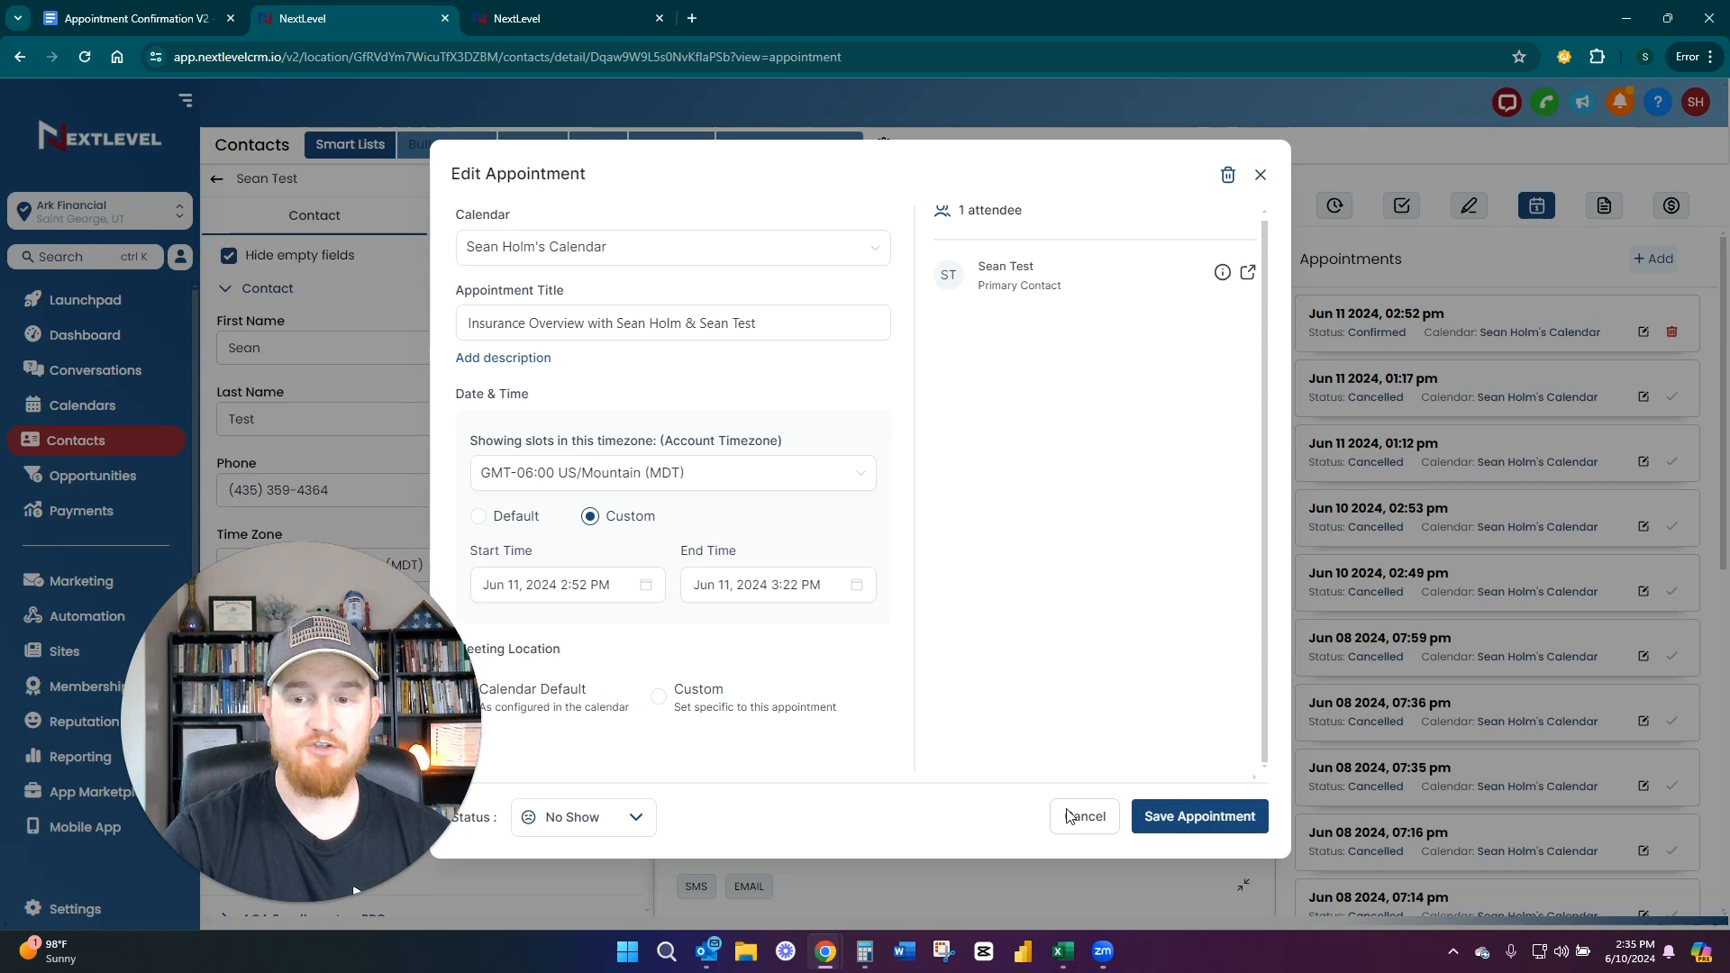
click(1200, 816)
Return to the Advanced CRM account's NextLevel Lead Flow Pipeline and examine the Set Appointment, No Show Appointment and Attended Appointment stages
click(559, 18)
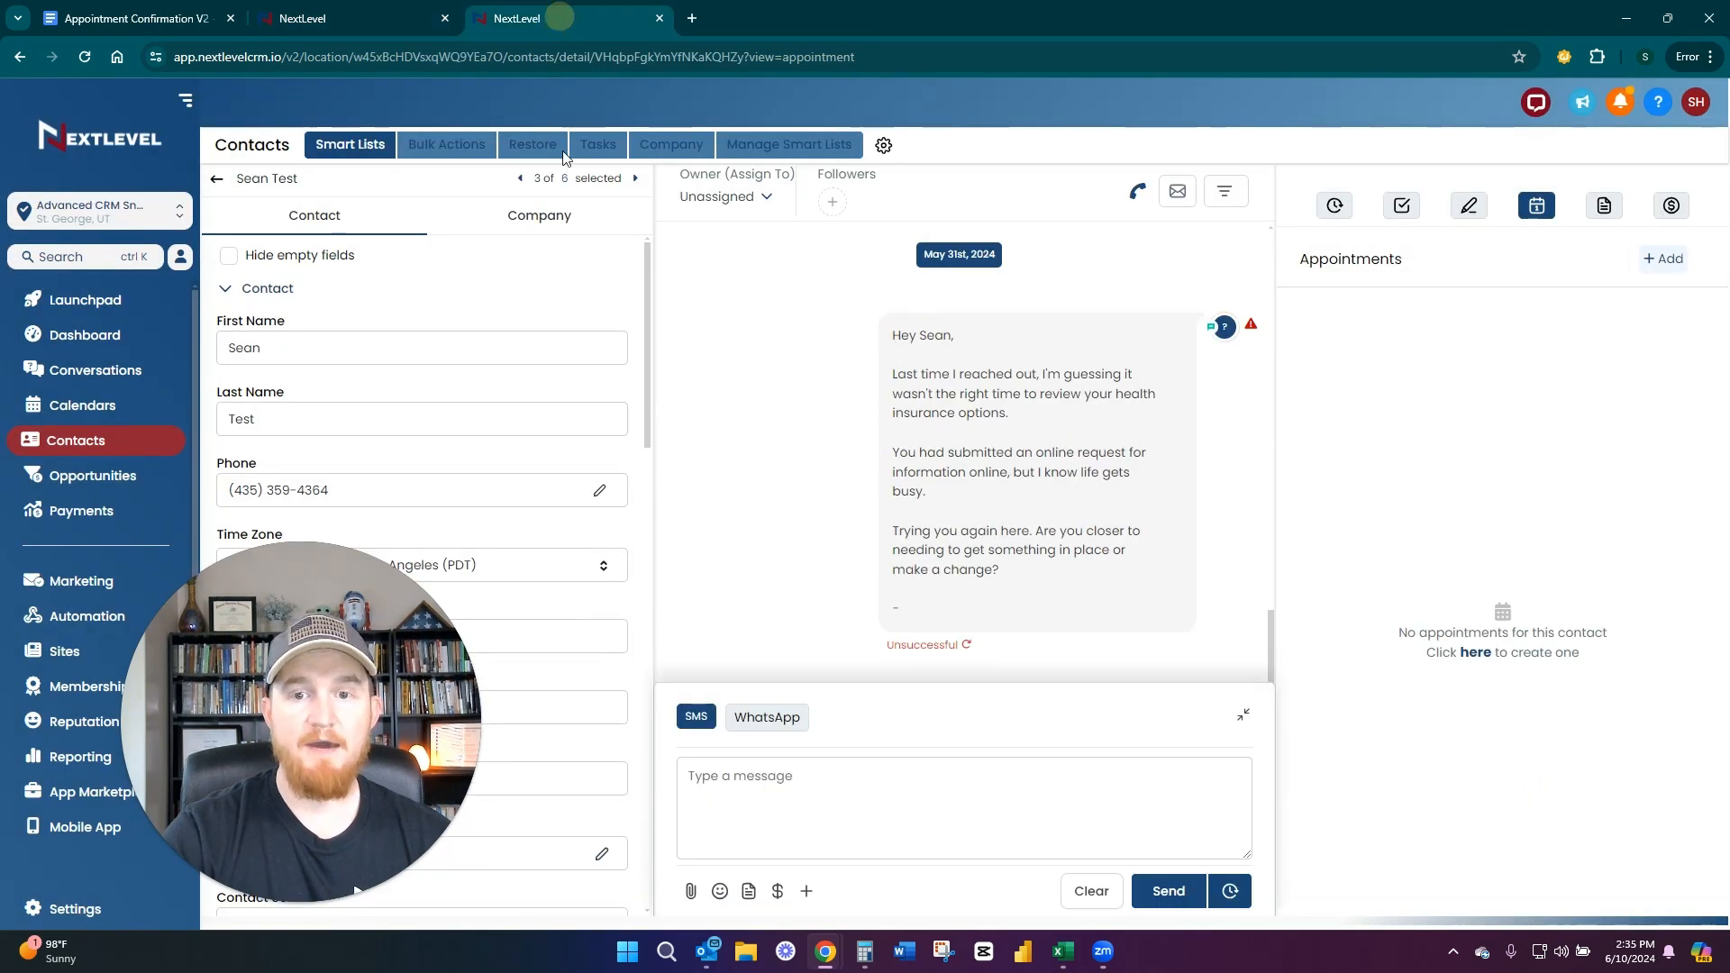
click(127, 484)
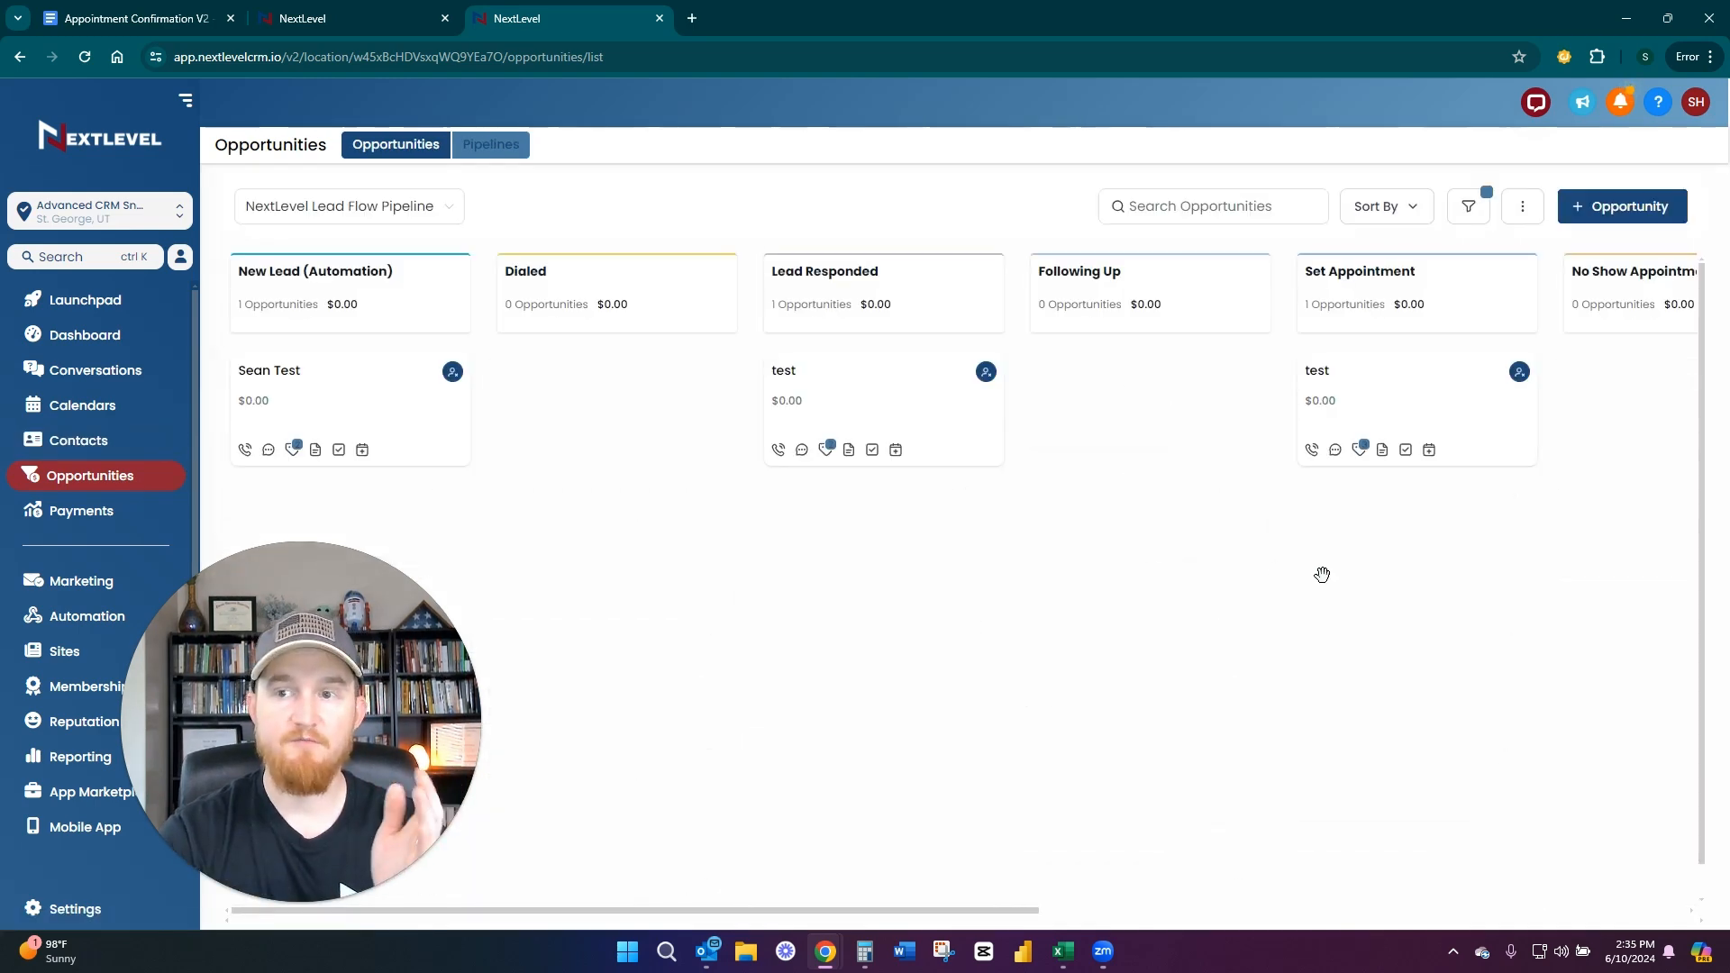
drag(1322, 574, 749, 607)
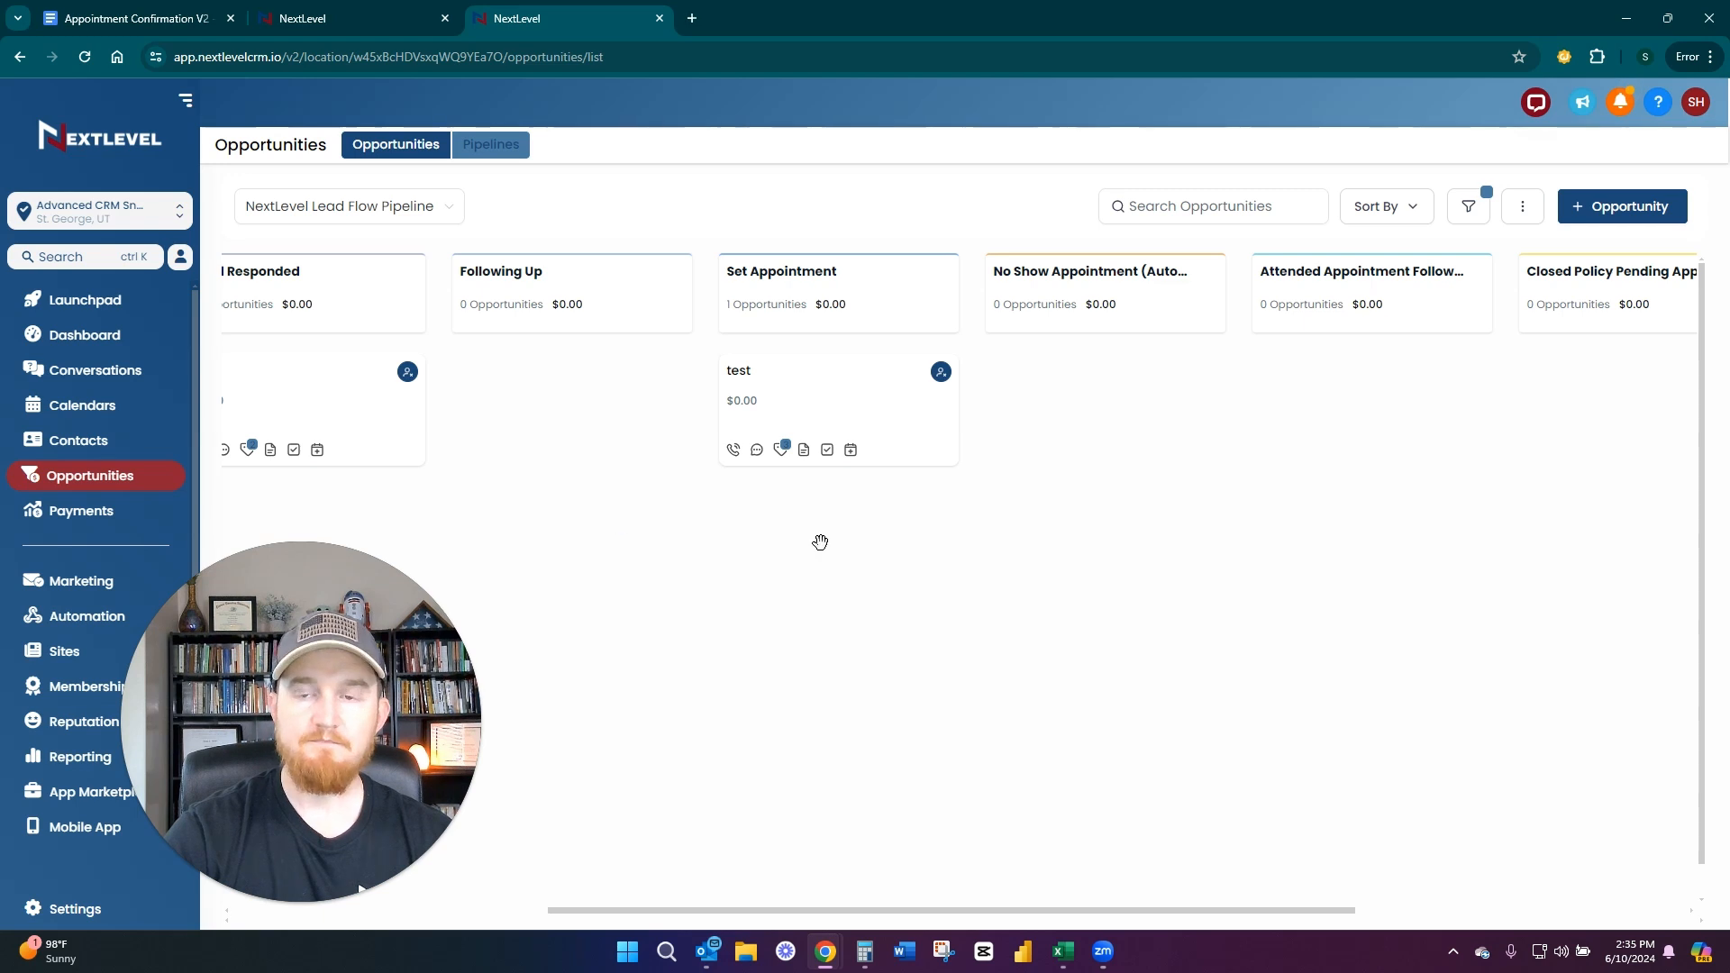
drag(1107, 537, 890, 575)
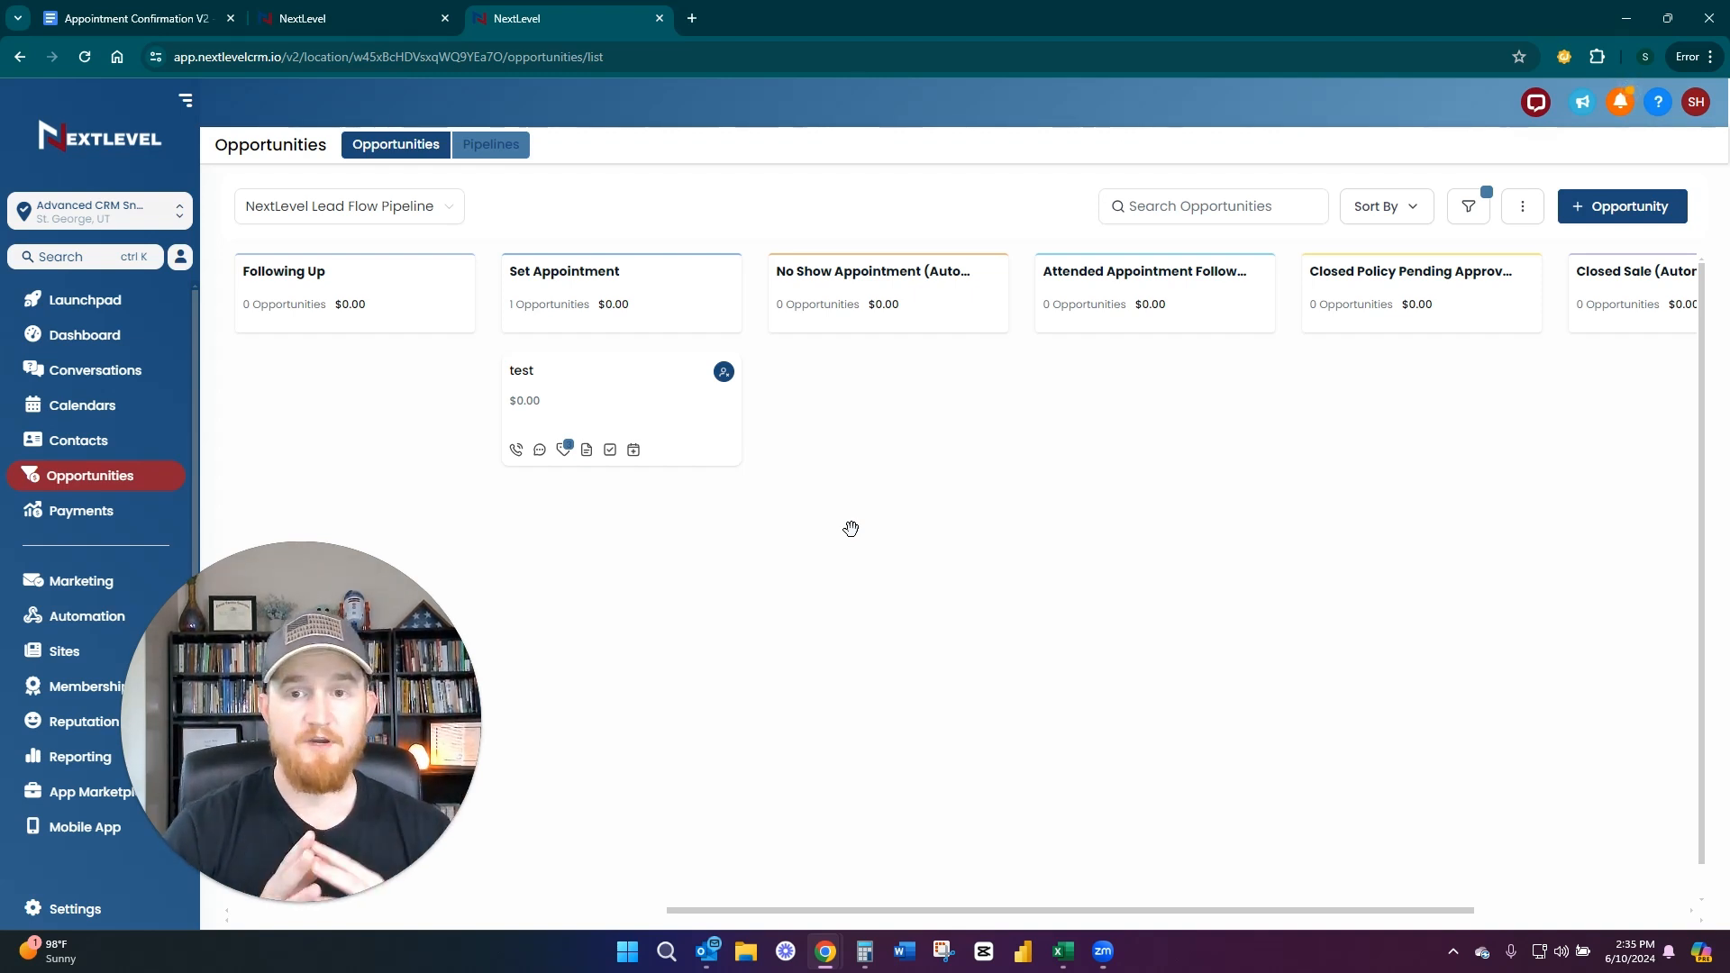
mouse_move(575, 371)
mouse_down()
mouse_move(811, 365)
mouse_move(586, 370)
mouse_up()
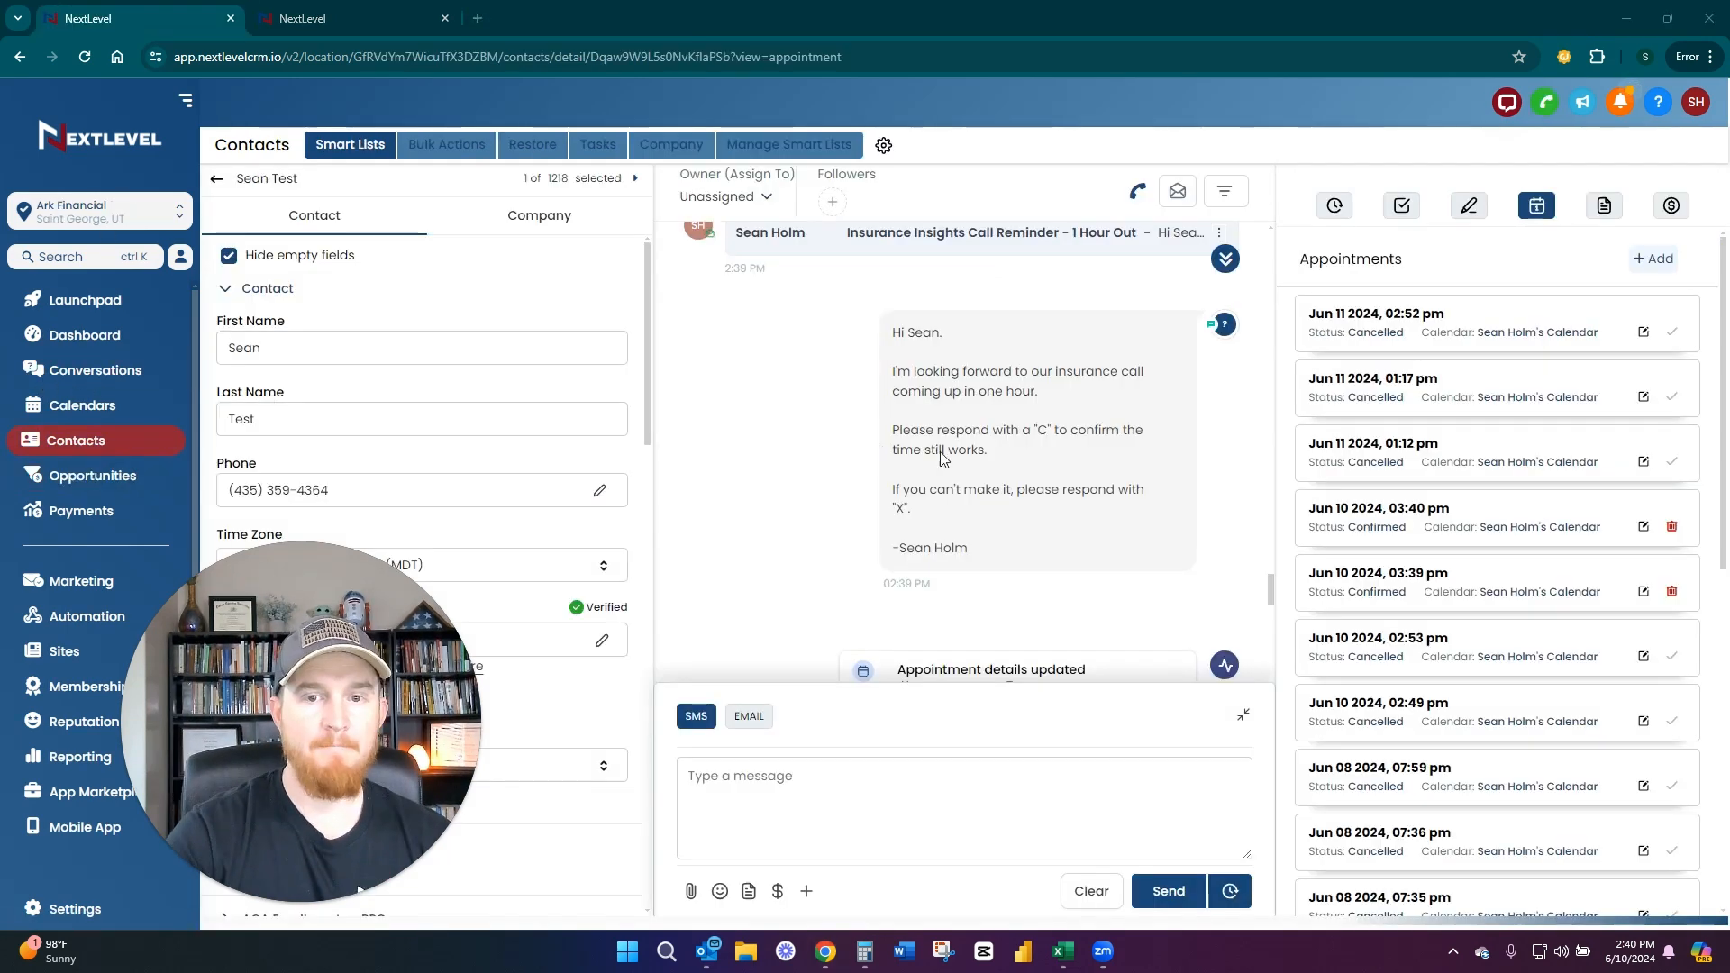
Find the Jun 10, 2024 3:39 PM confirmation text in the test contact's conversation in Ark Financial, enlarge its attached image and close it
scroll(942, 457, down, 2)
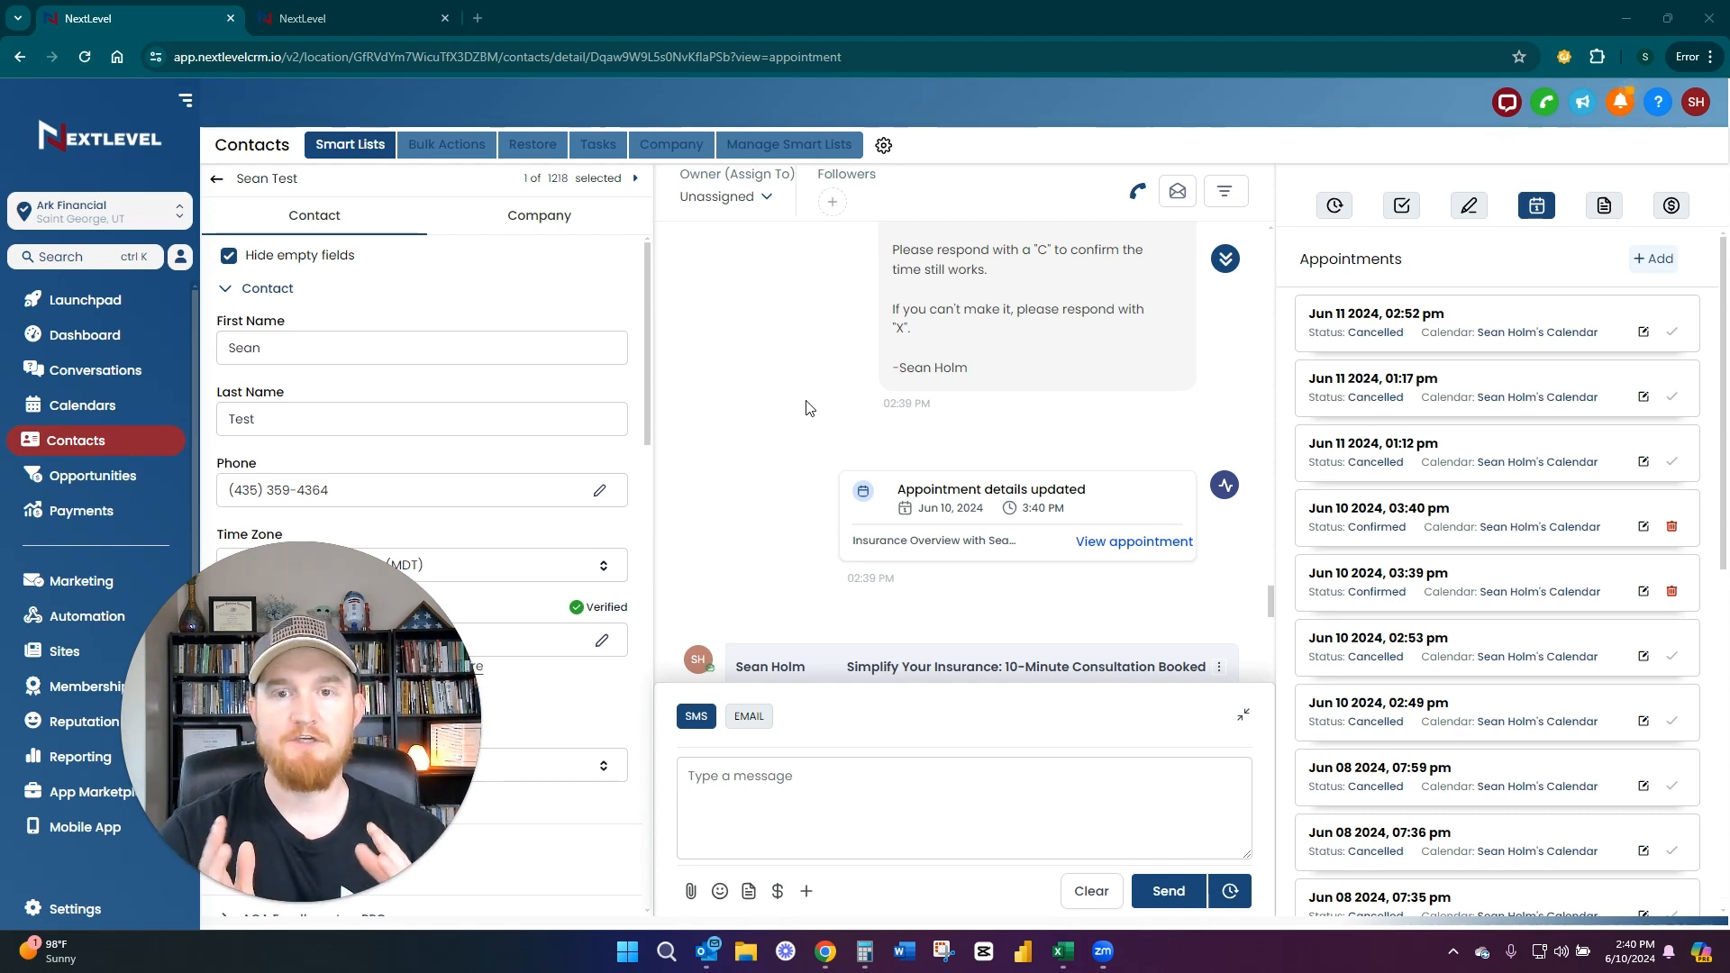
scroll(807, 407, up, 5)
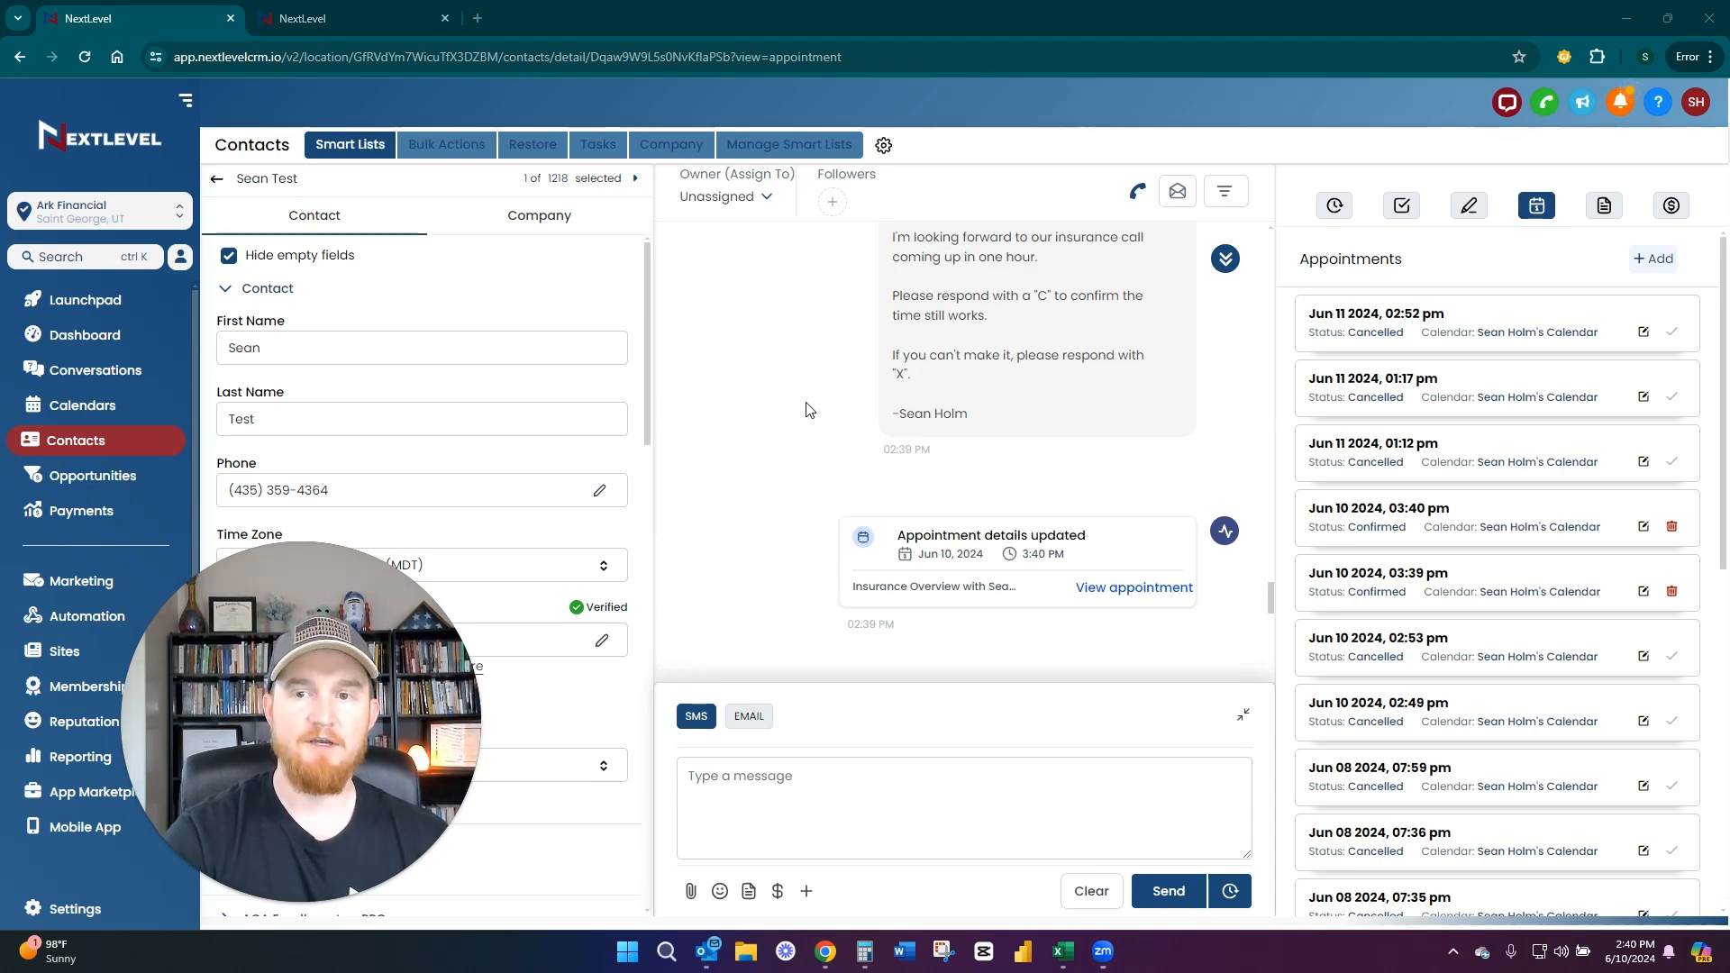
scroll(820, 482, up, 10)
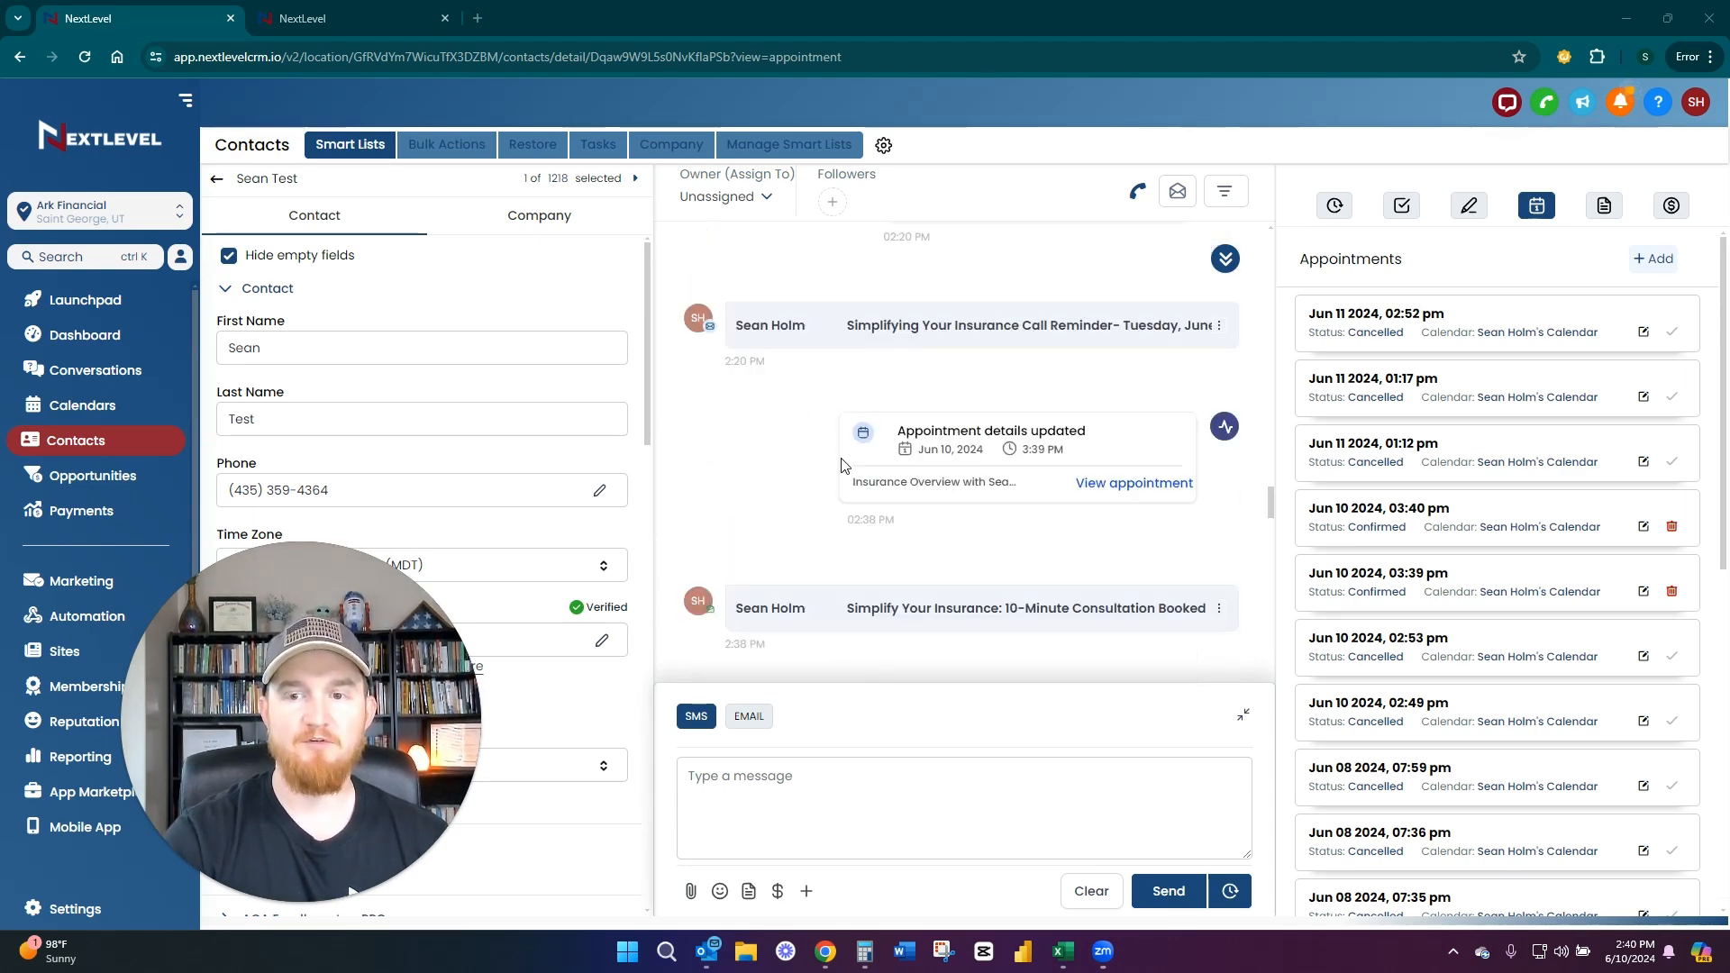
scroll(791, 498, up, 10)
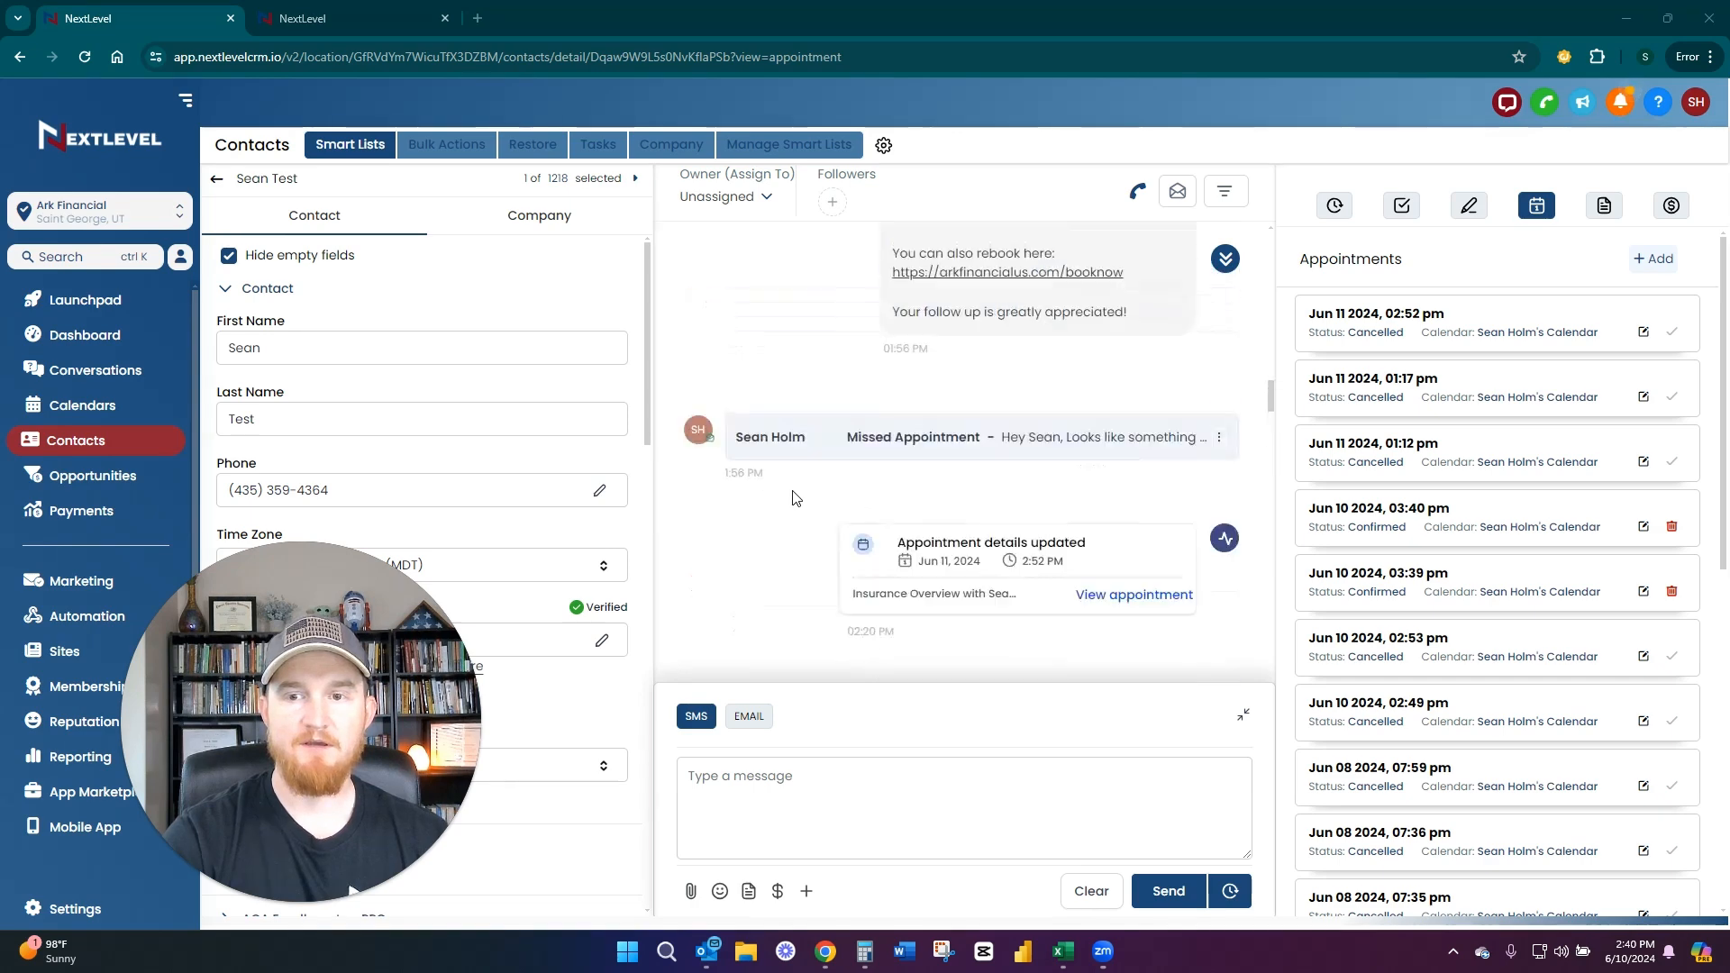
scroll(793, 496, up, 10)
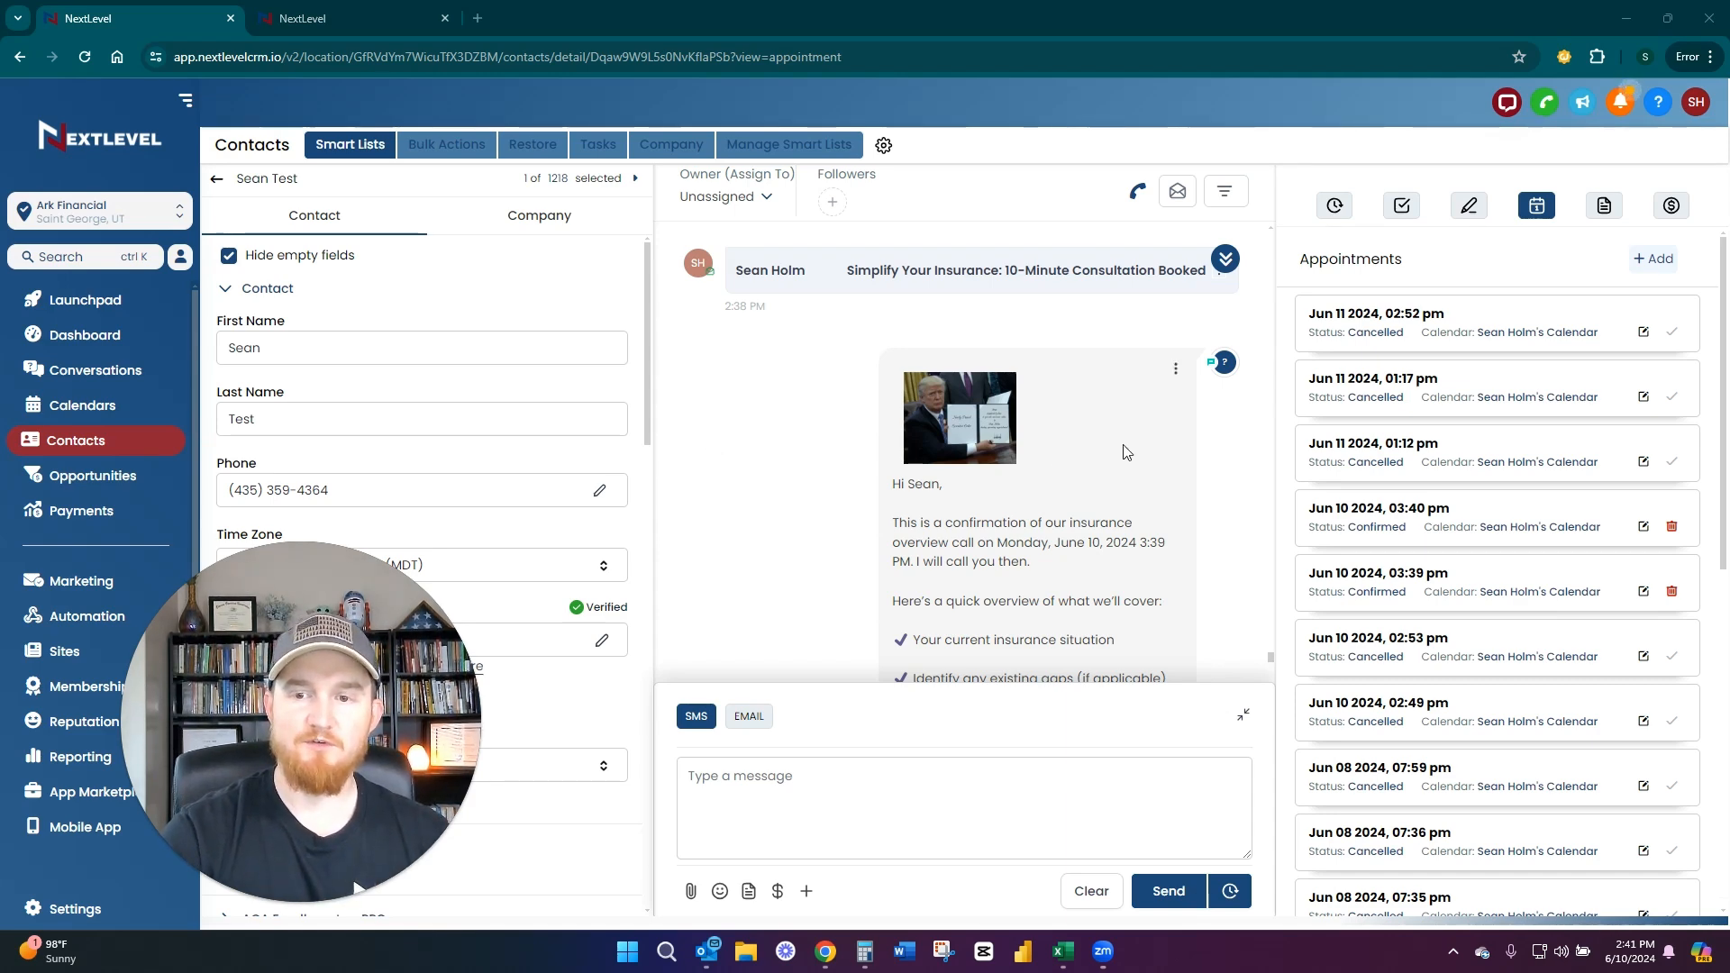
scroll(1125, 450, down, 1)
scroll(1124, 450, up, 1)
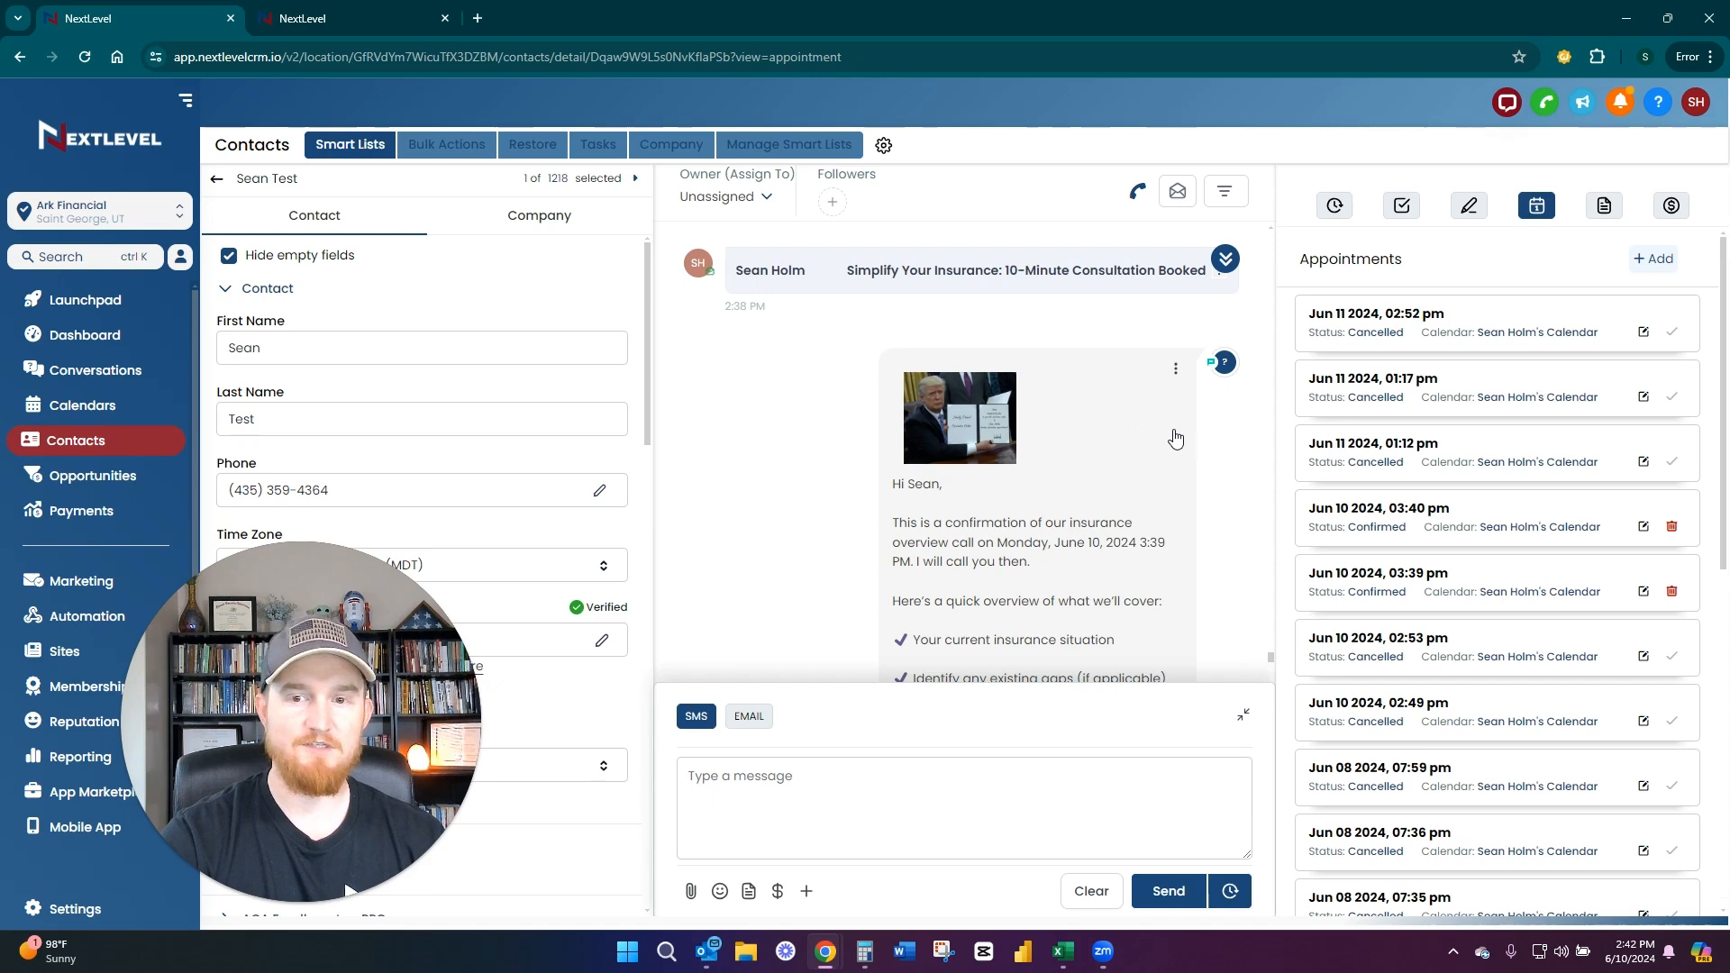
click(937, 421)
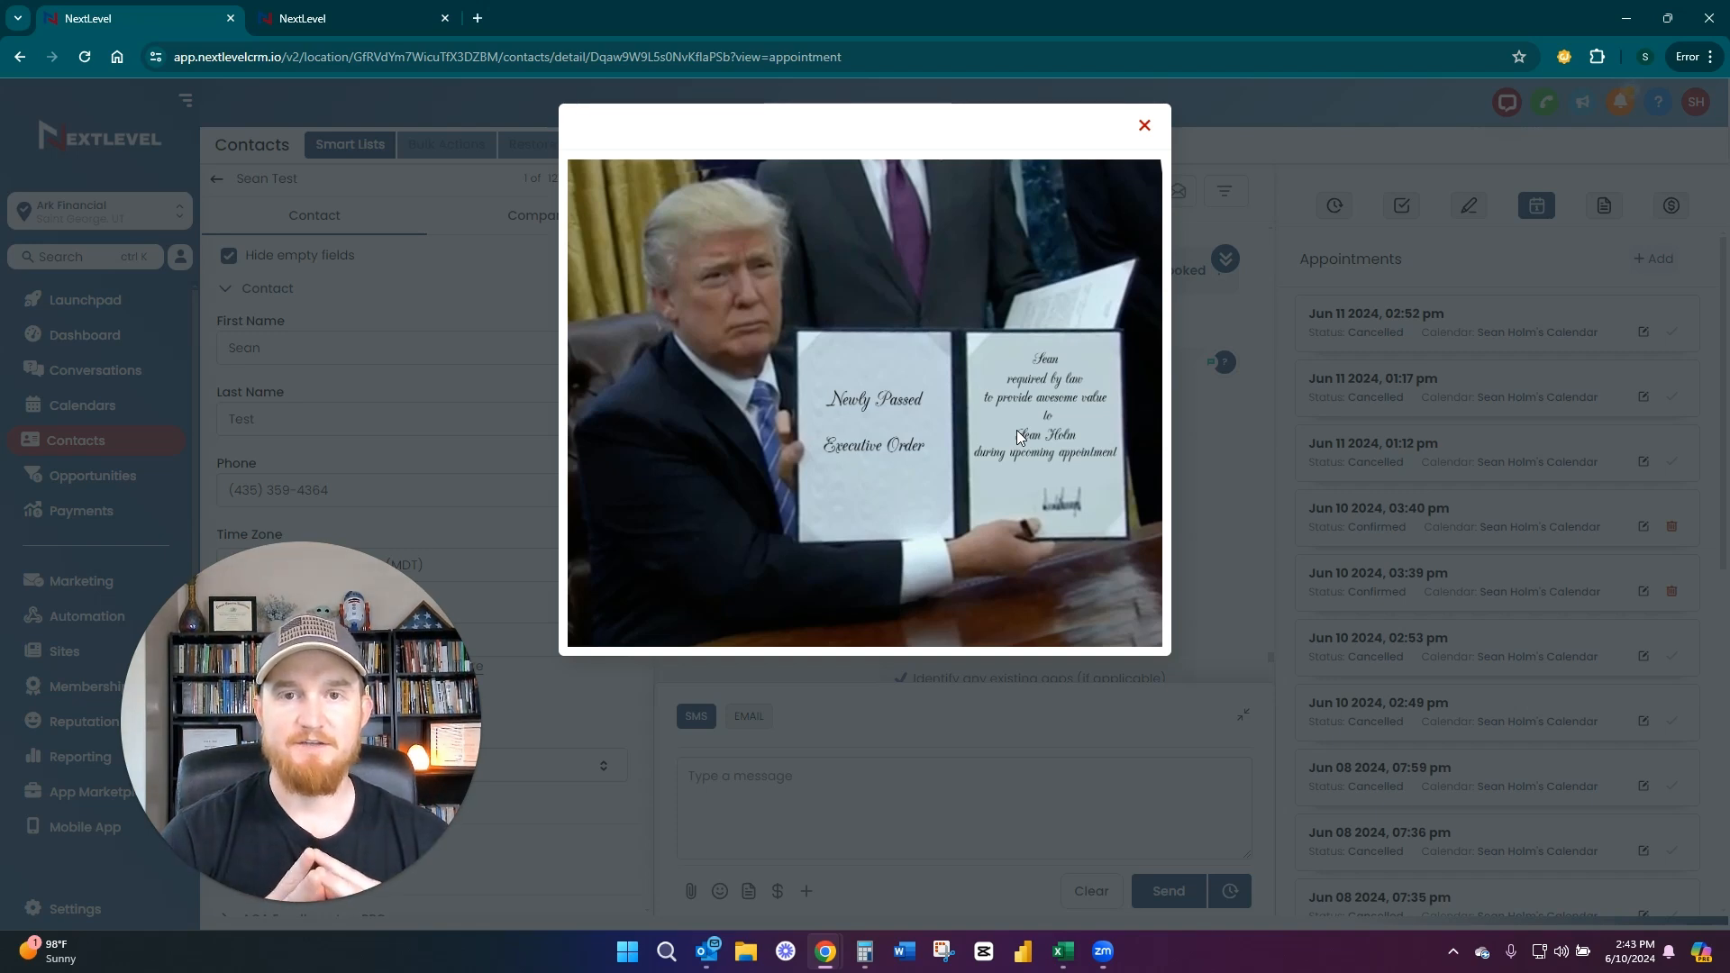
click(1144, 125)
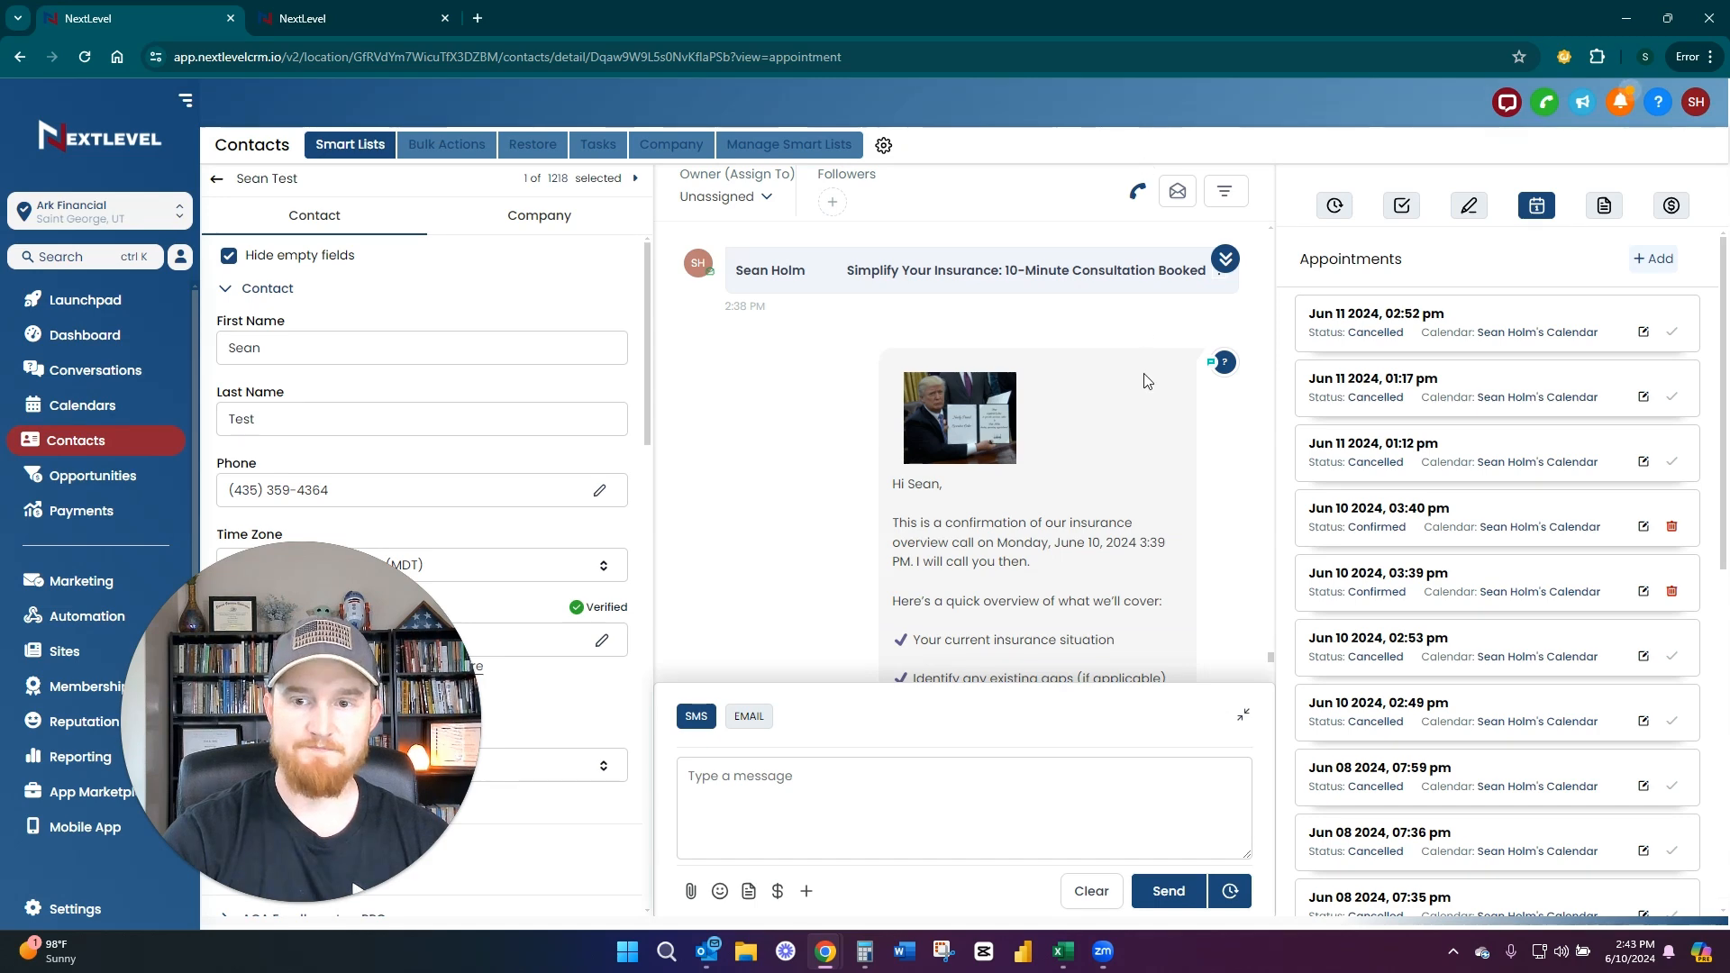
Enlarge the dog-with-clock image attached to the Jun 10, 2024 3:40 PM confirmation text, then close the preview
scroll(1148, 384, down, 4)
scroll(1147, 384, down, 19)
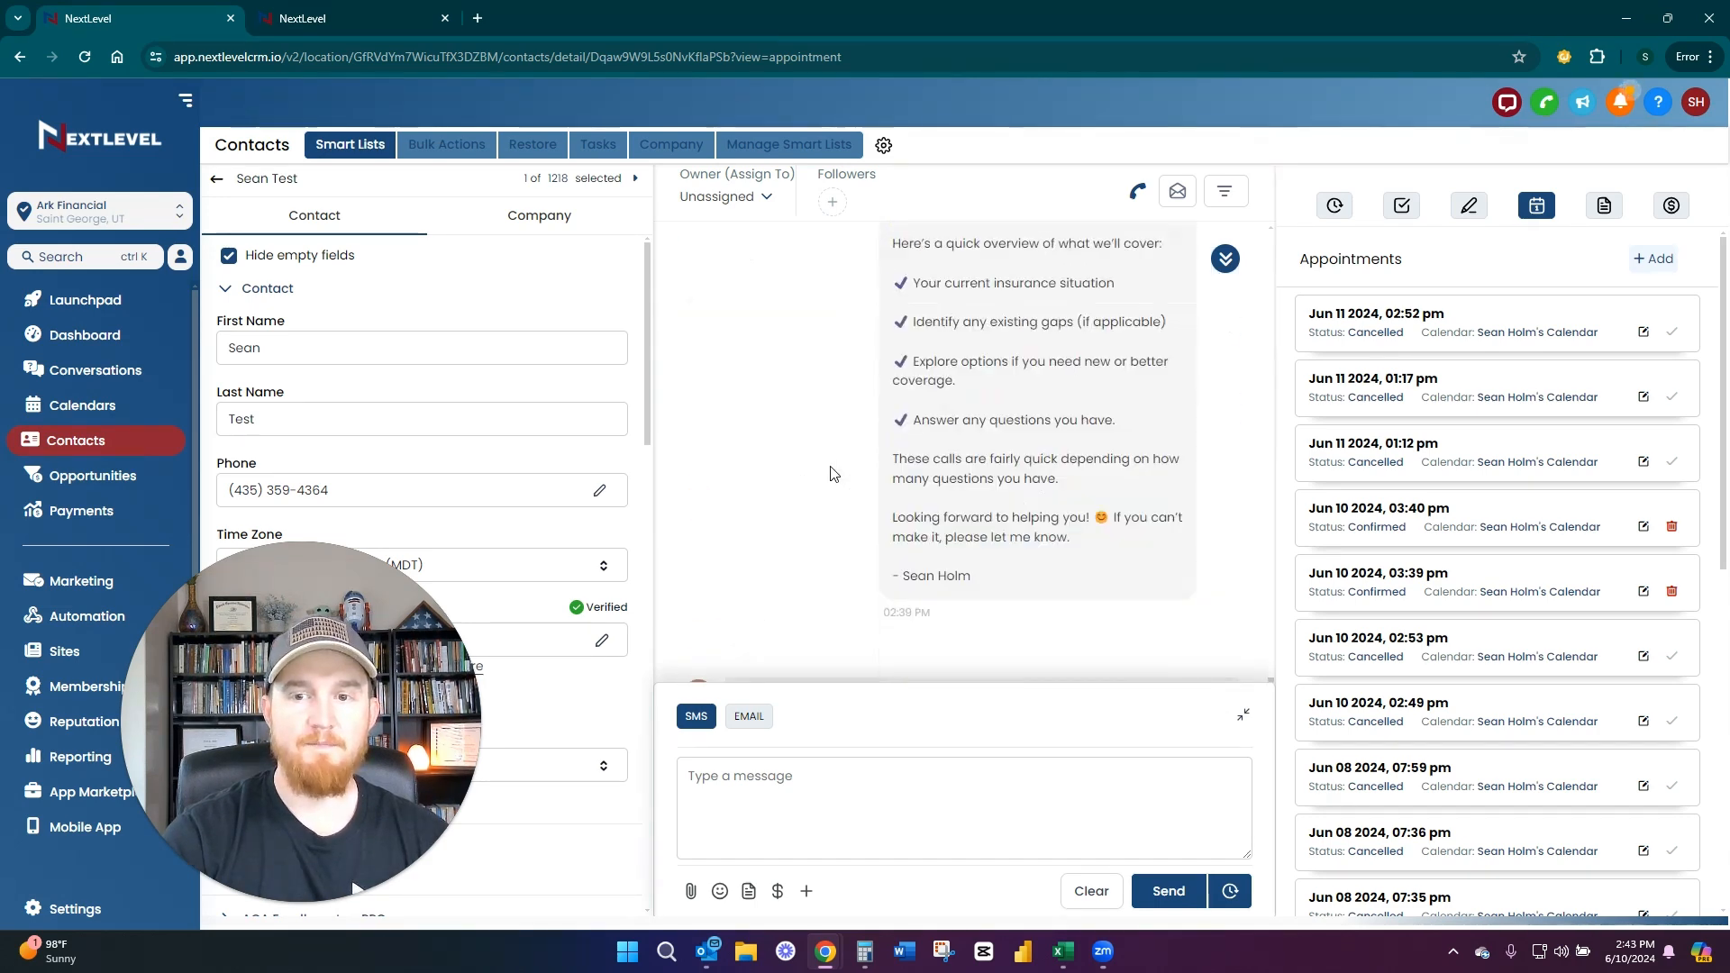
scroll(836, 472, down, 8)
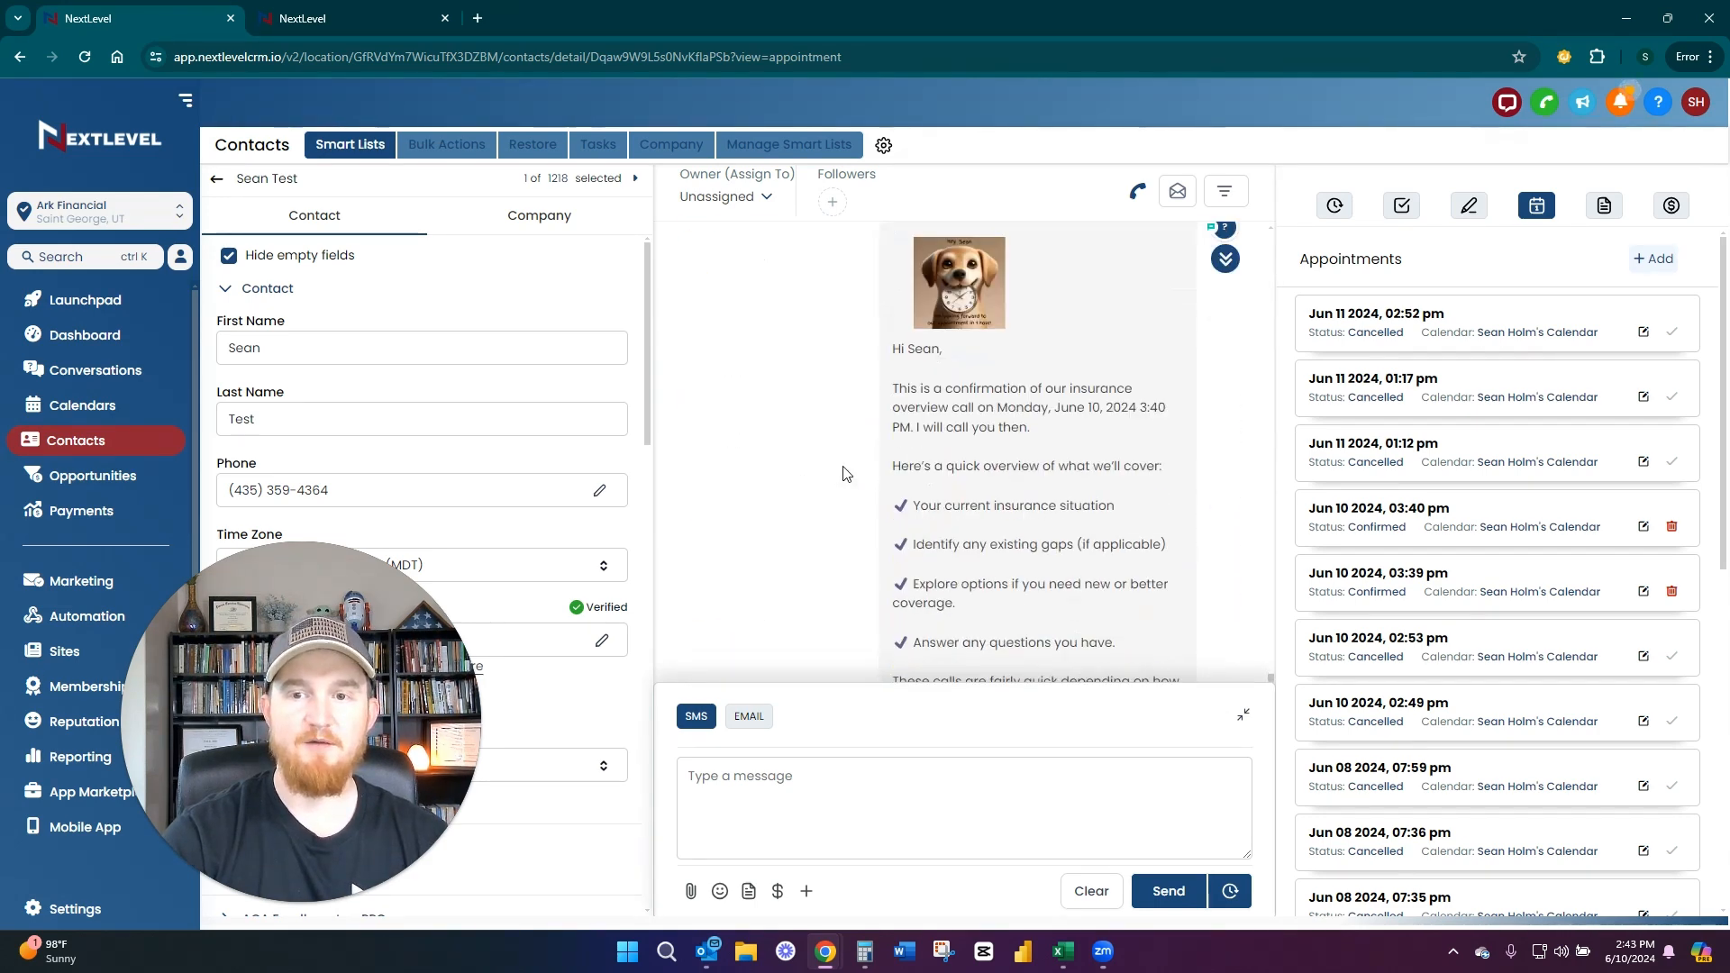
click(962, 292)
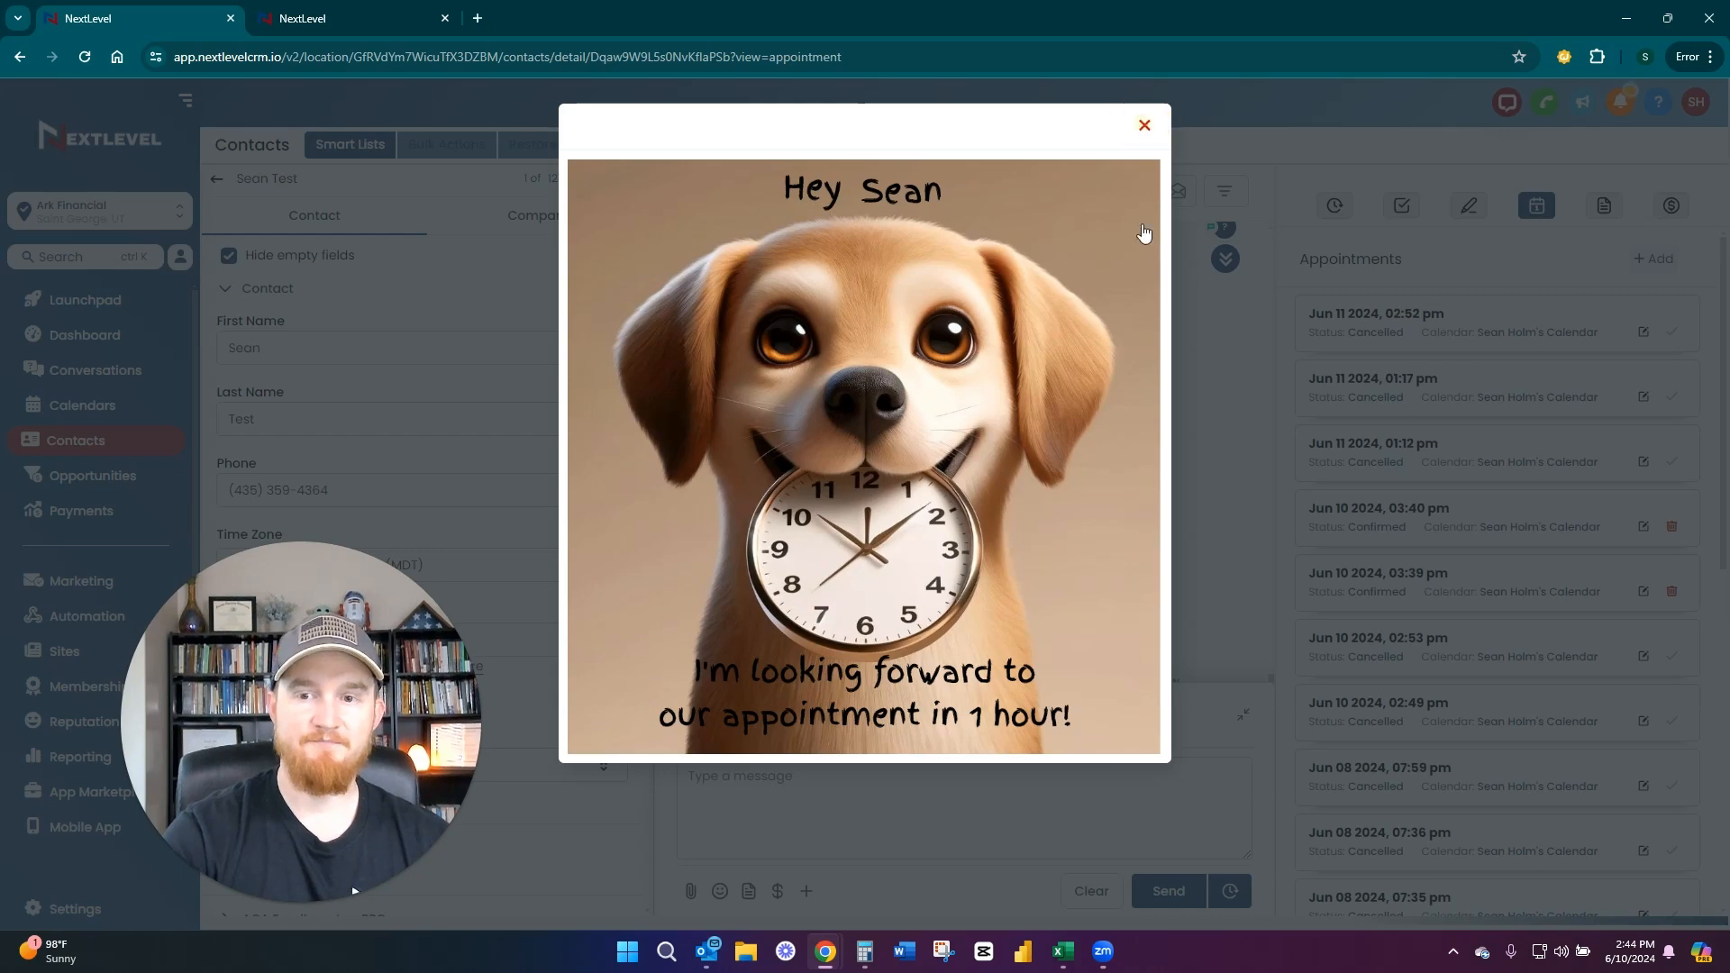
click(1145, 125)
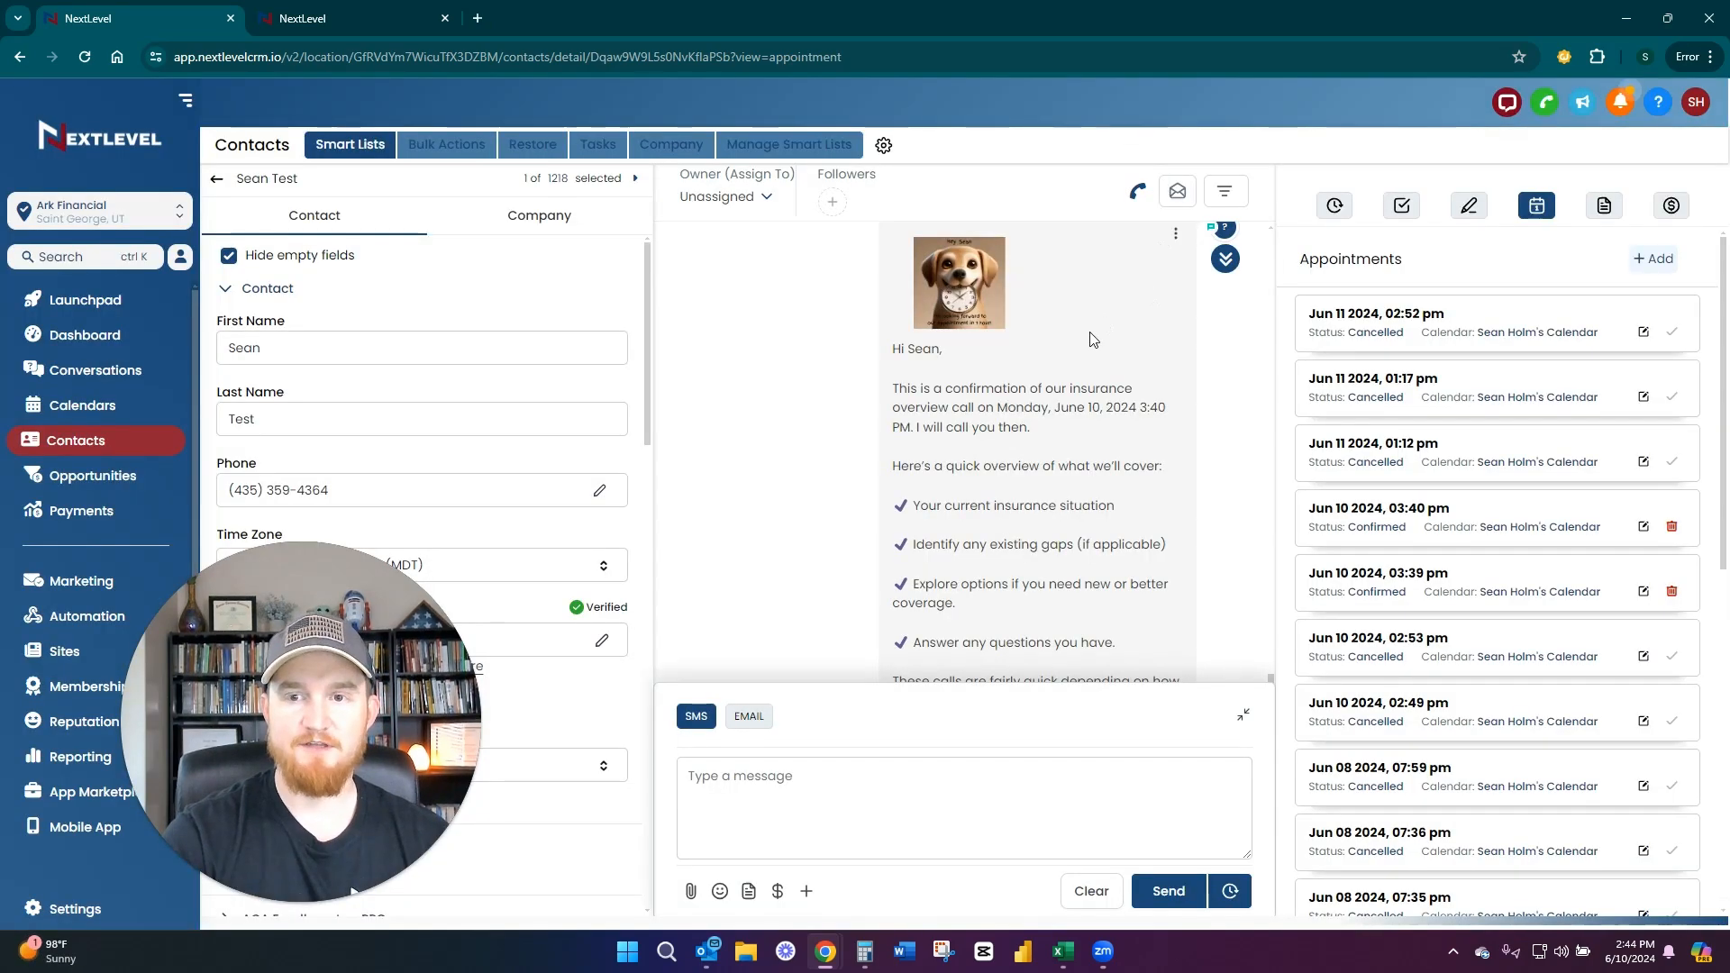
View the enlarged image attached to the Jun 11, 2024 1:12 PM confirmation text and close it
scroll(983, 356, down, 7)
scroll(983, 356, up, 5)
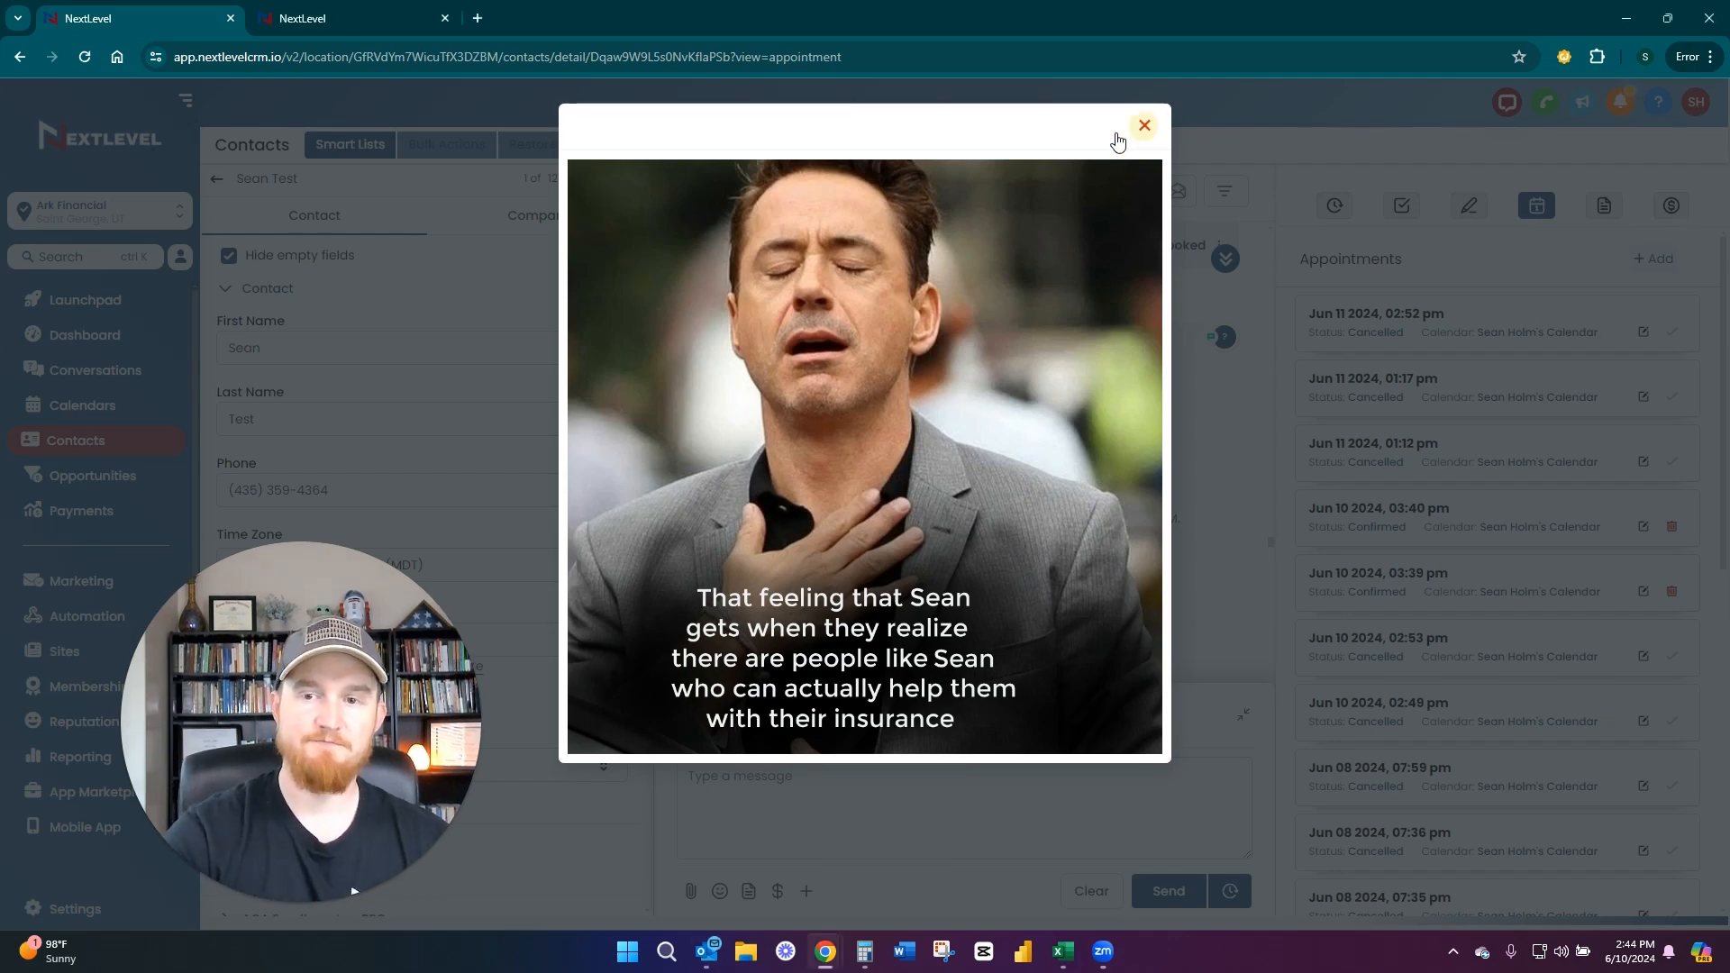
click(1145, 125)
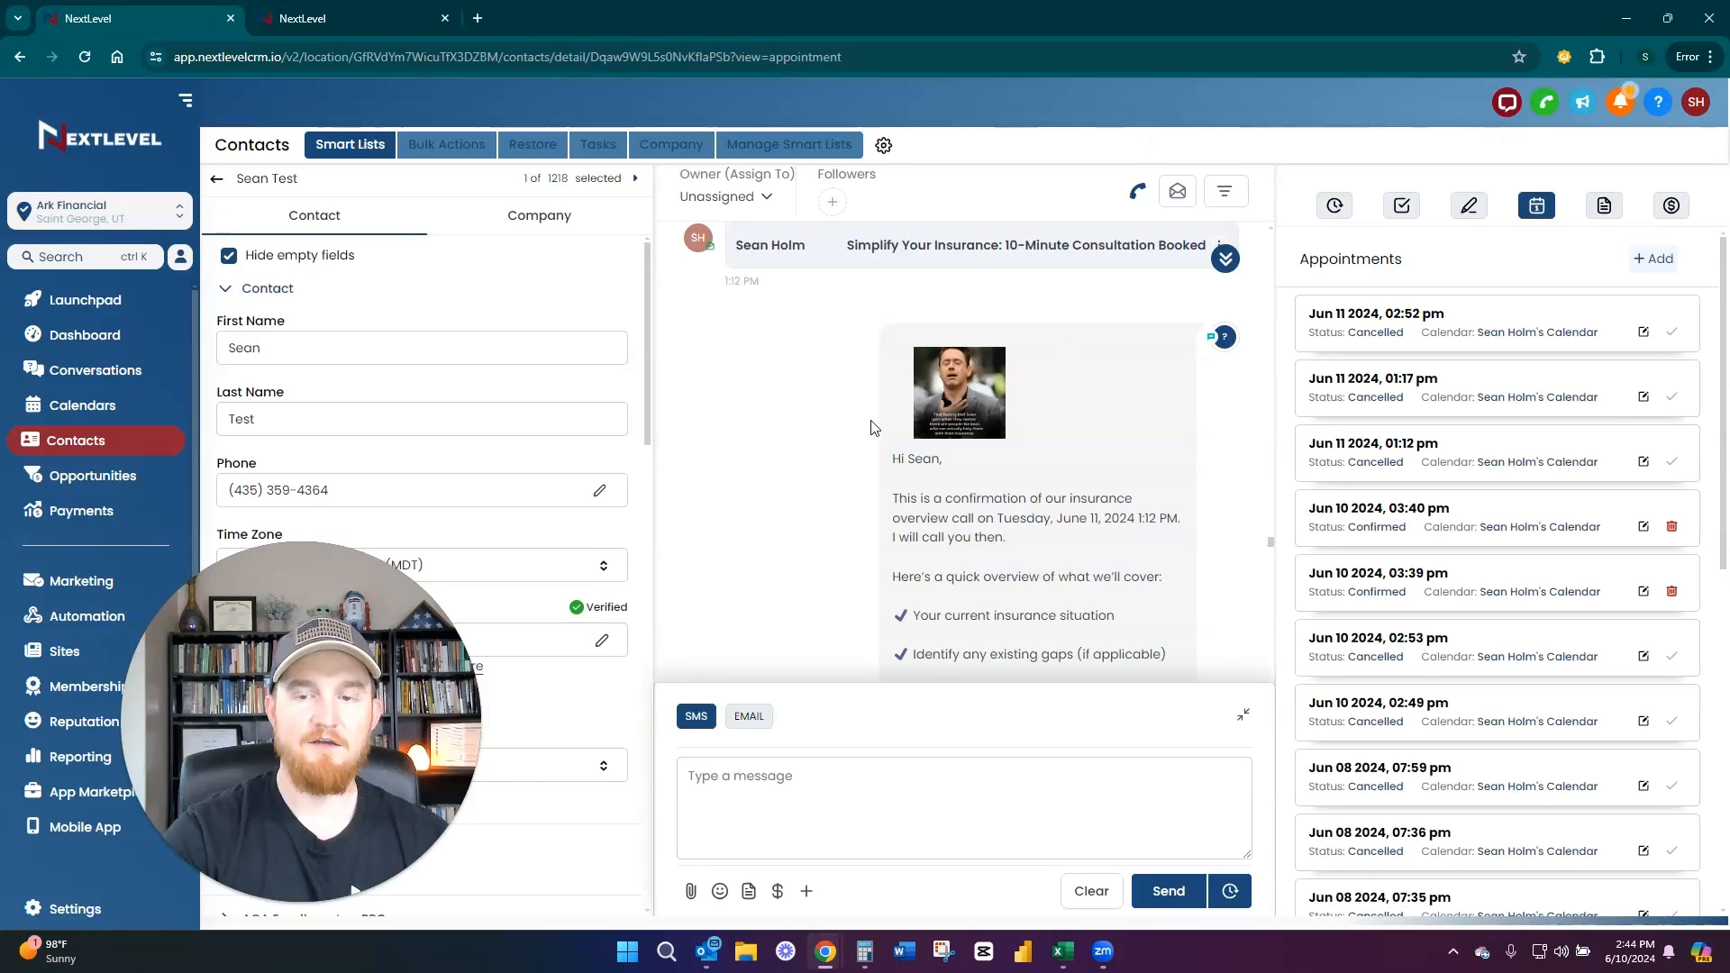
Review the Jun 11 booking confirmations and go to the latest one-hour call reminder in the conversation
scroll(848, 445, down, 3)
scroll(852, 450, up, 7)
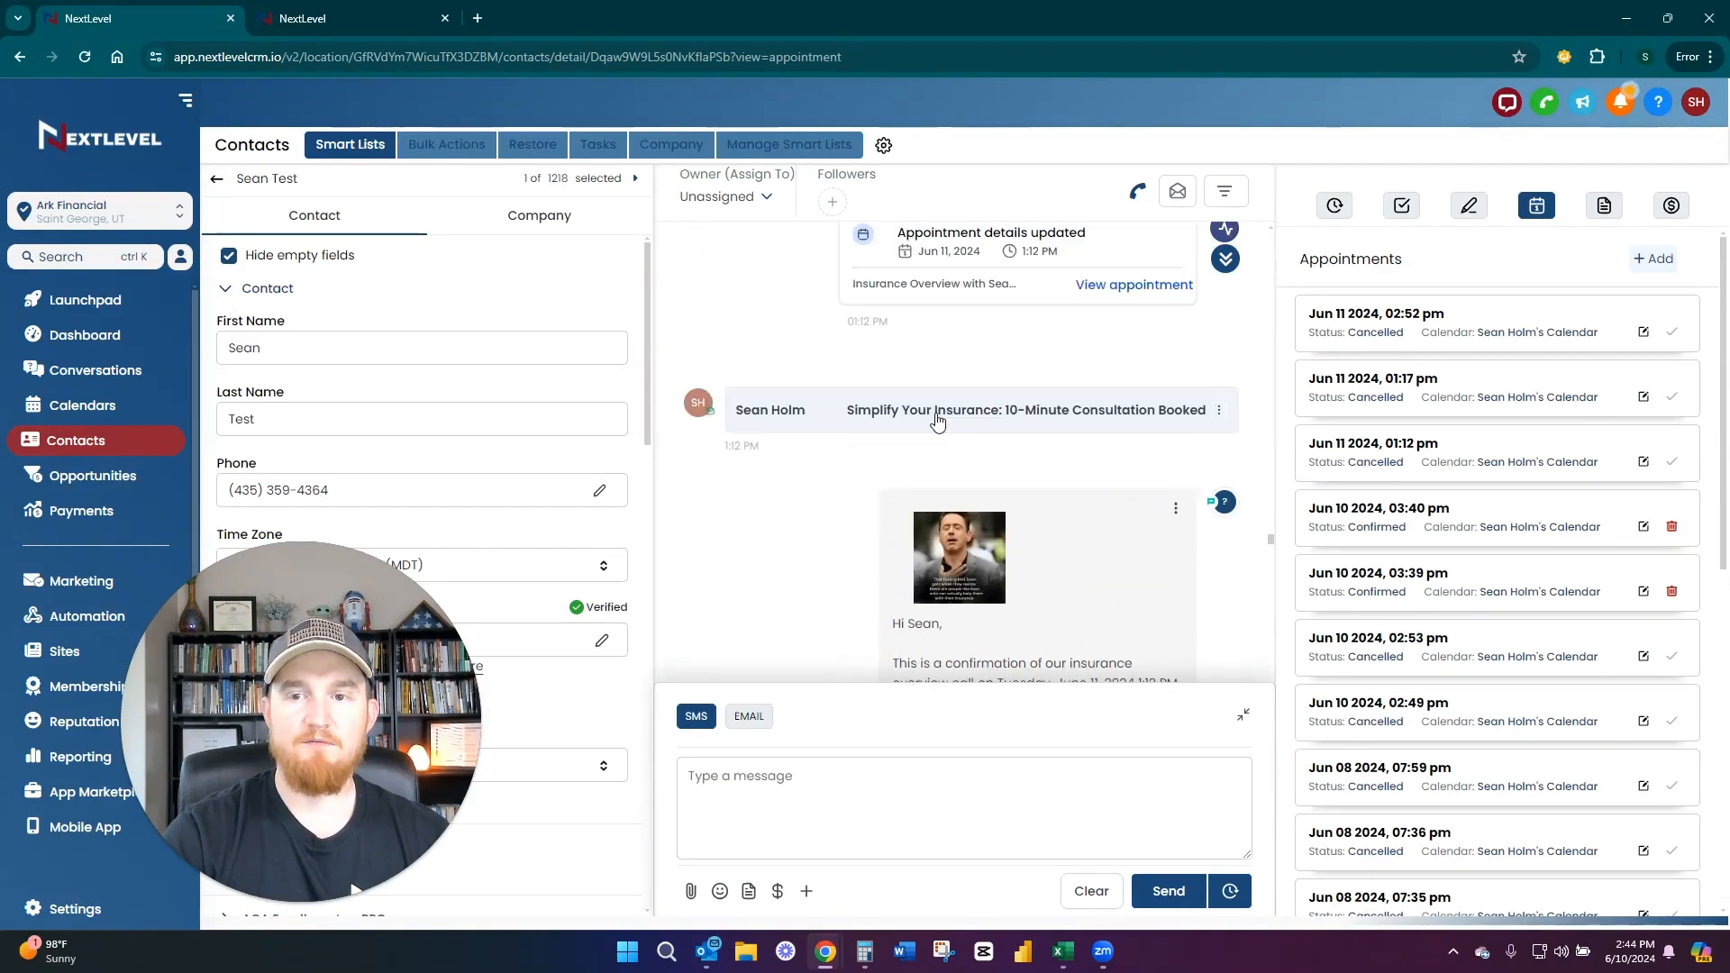
scroll(871, 515, down, 6)
scroll(838, 505, up, 3)
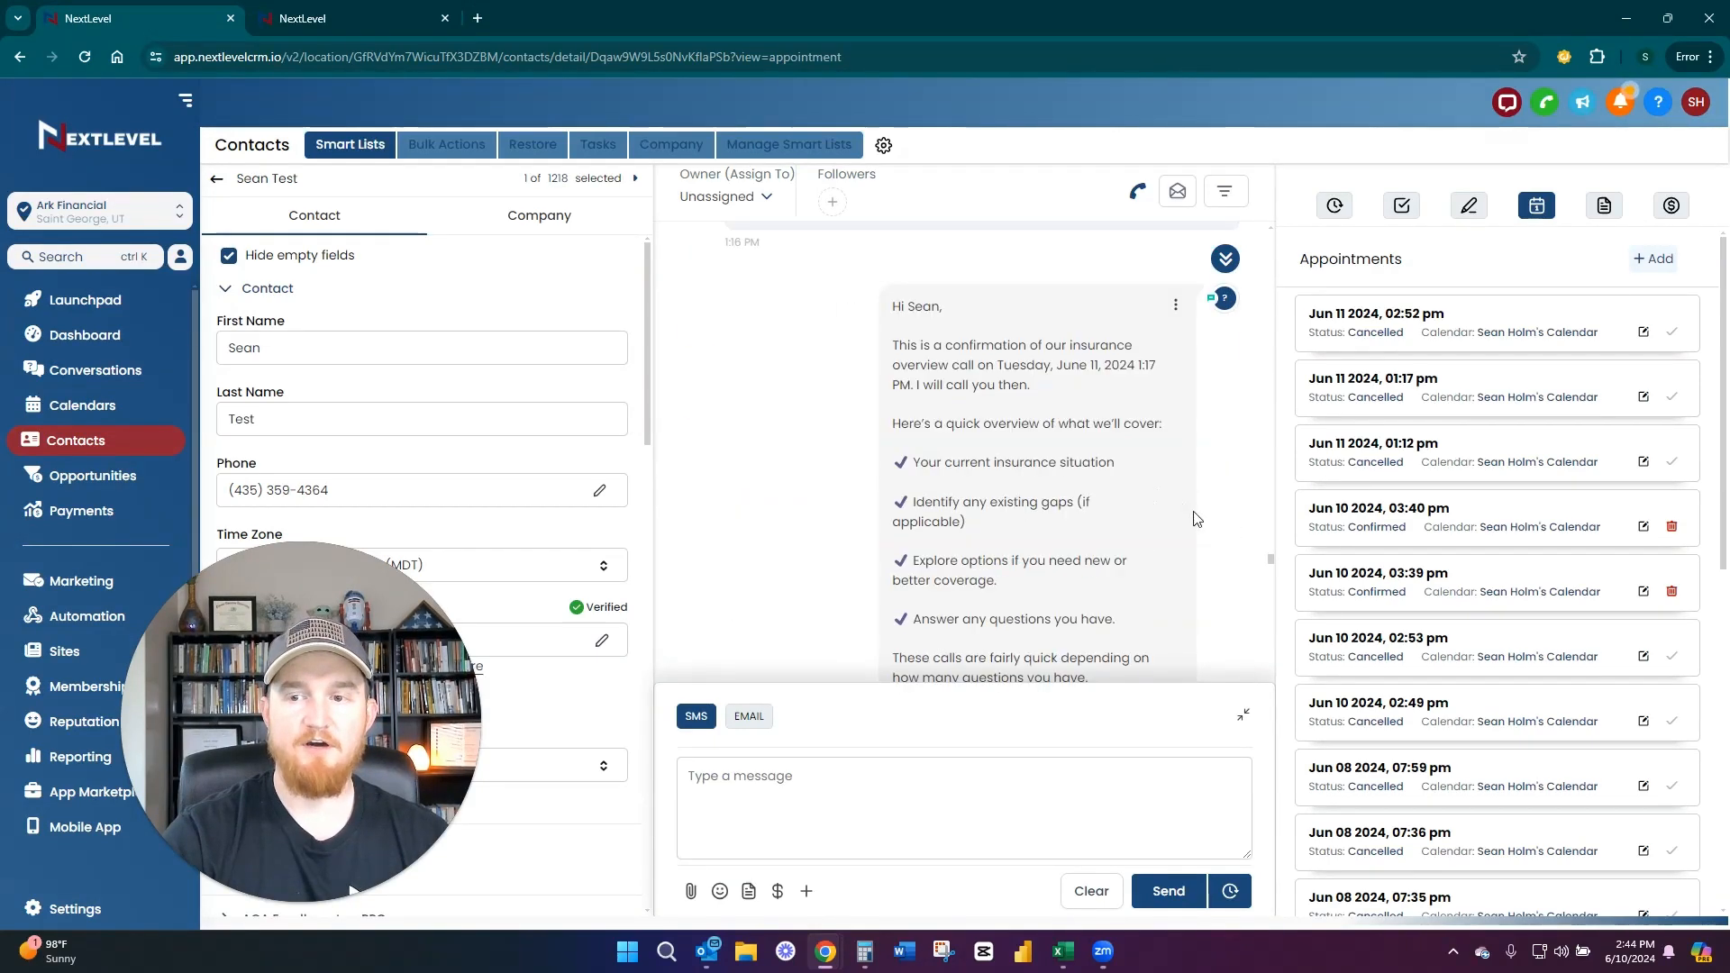
drag(1276, 563, 1265, 689)
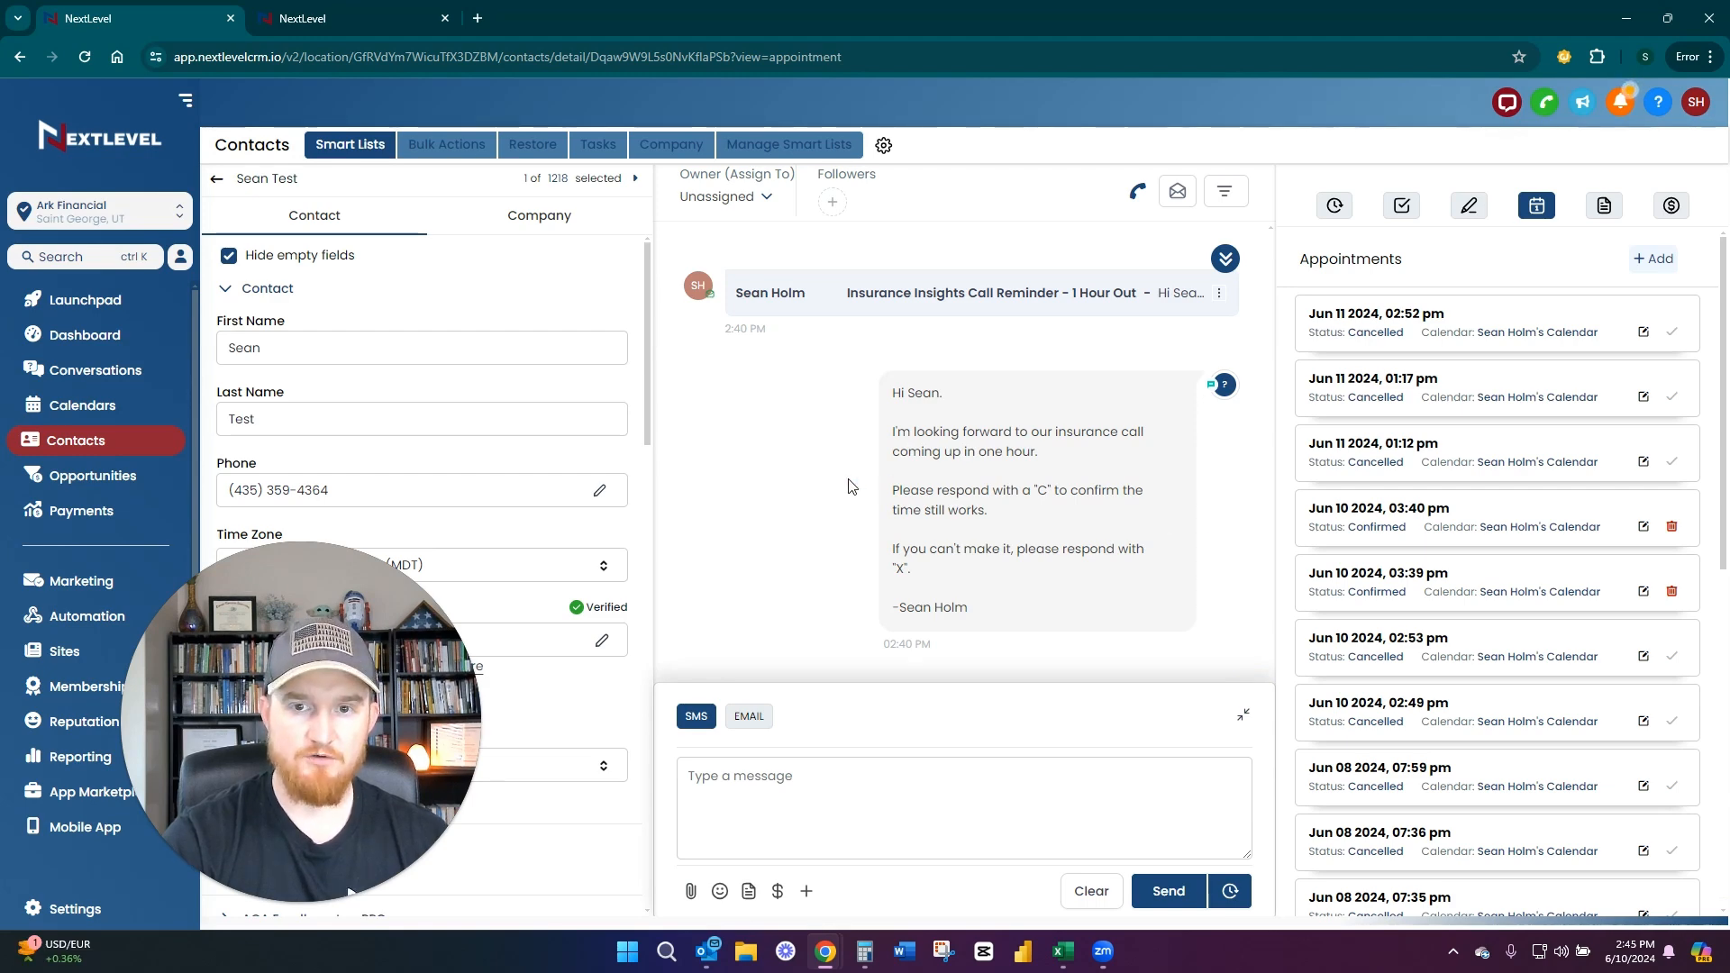
Go back to the 3:40 PM confirmation text and view its dog-with-clock image once more before closing it
scroll(852, 487, up, 10)
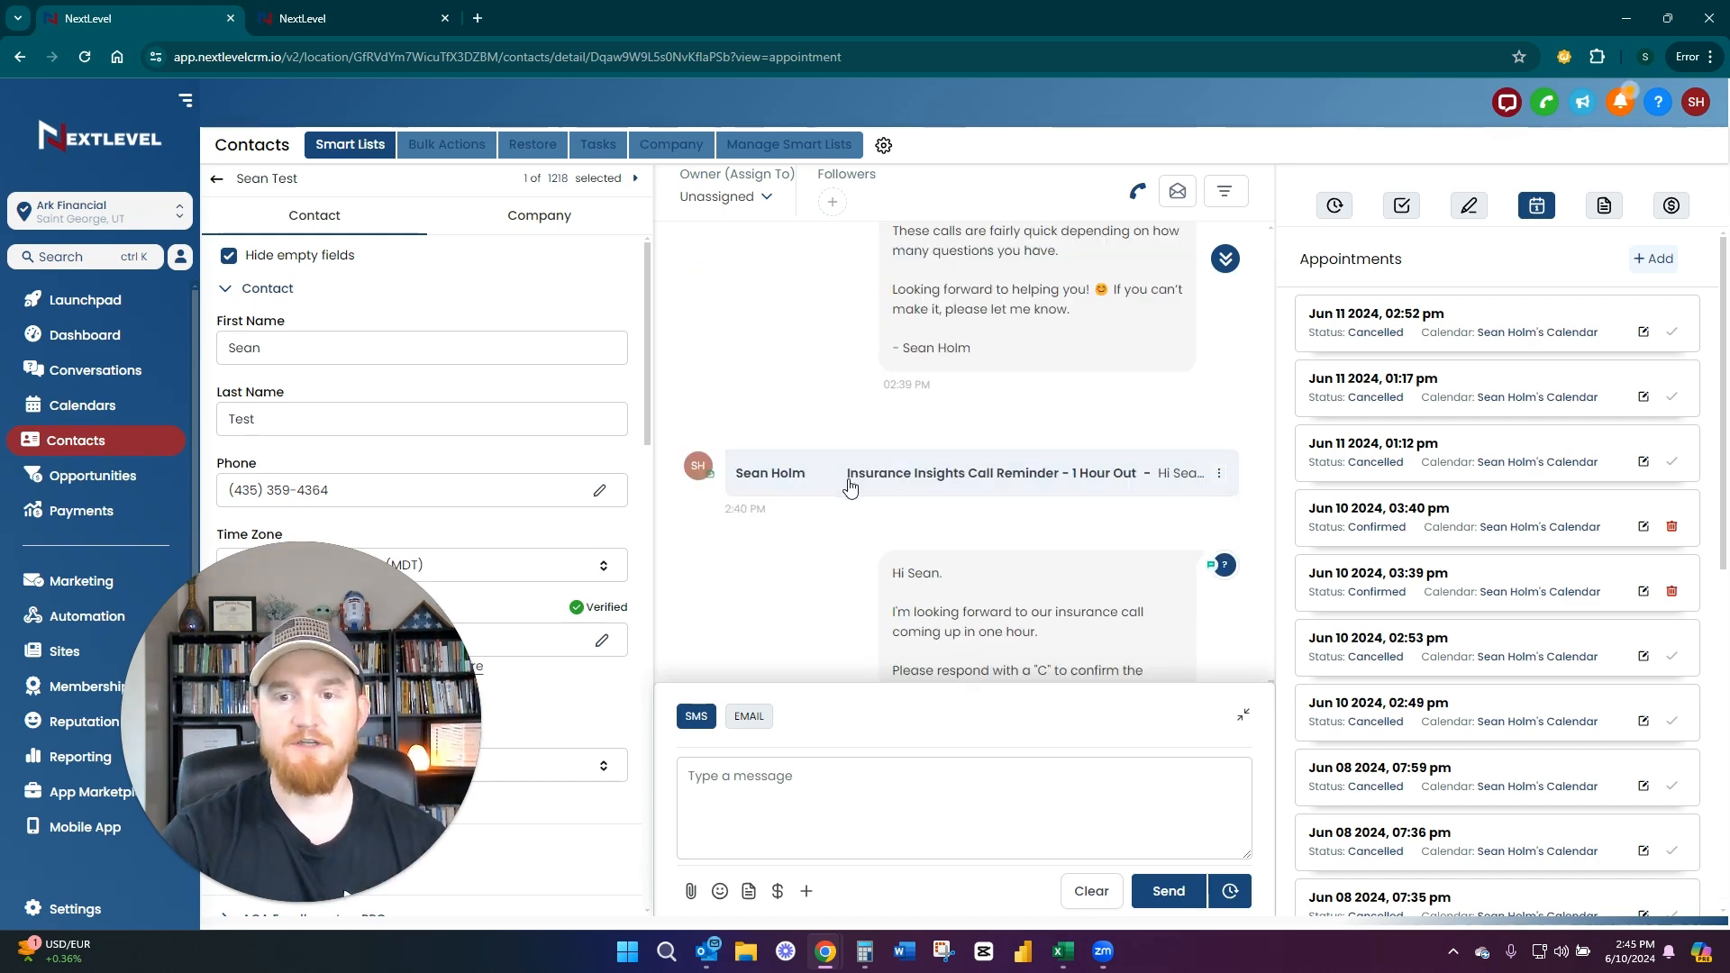
scroll(858, 486, down, 4)
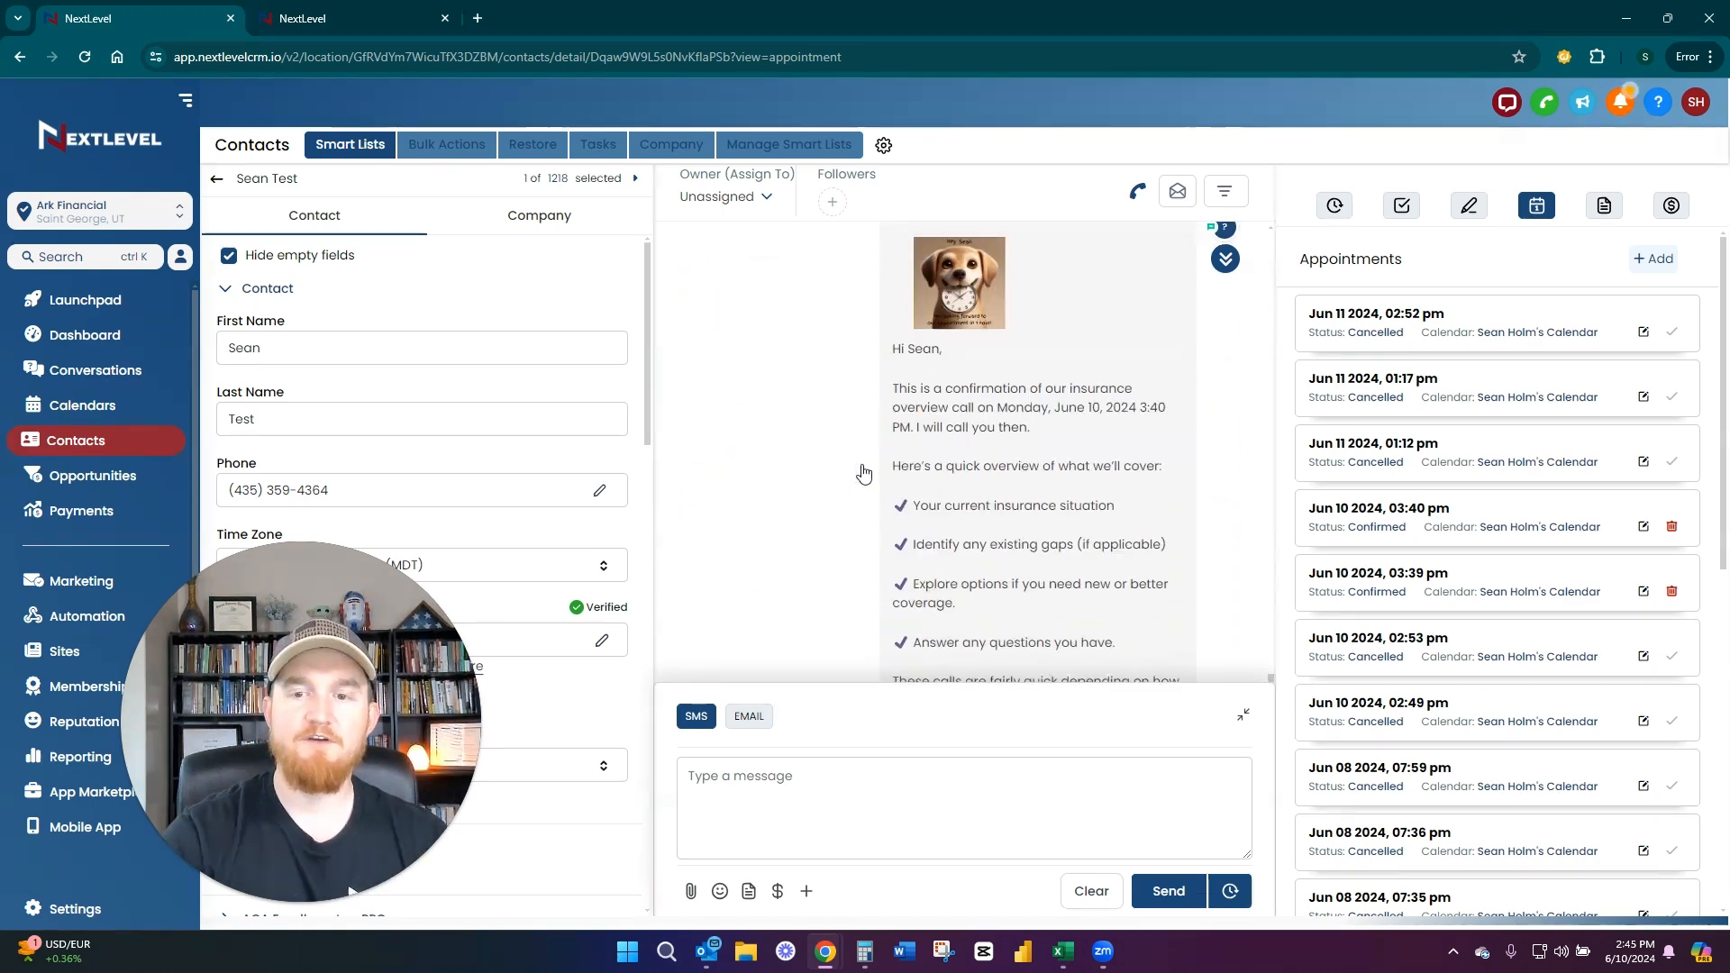
click(974, 283)
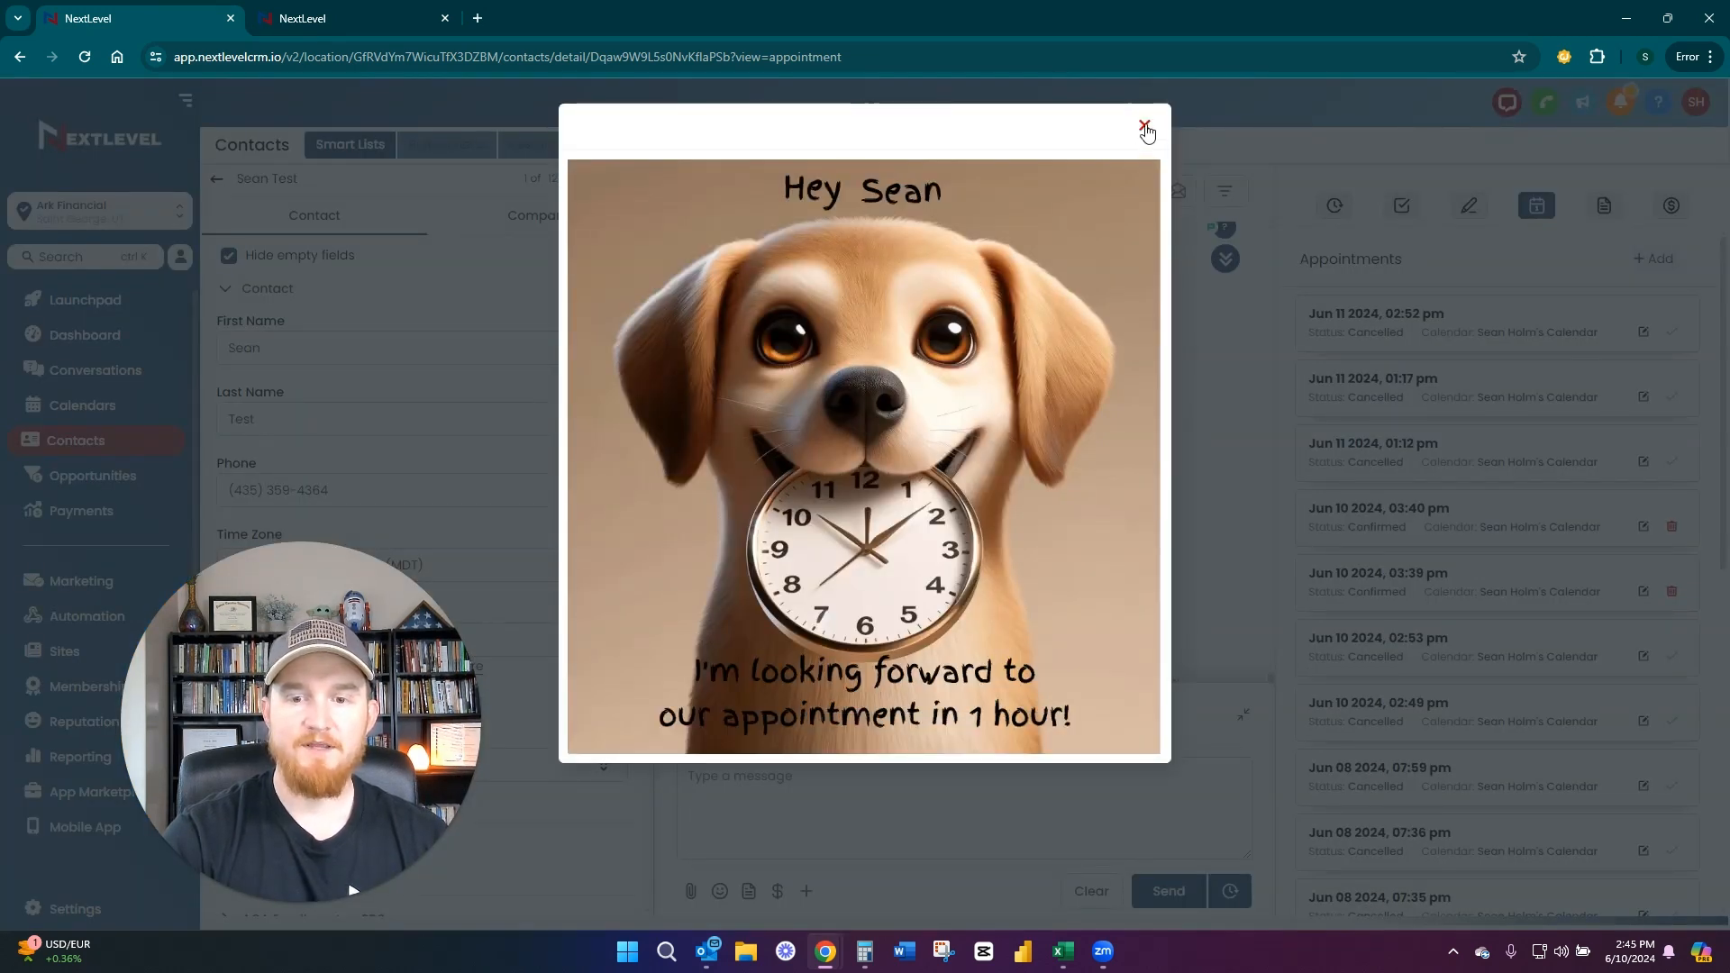
click(1213, 490)
Find the missed-appointment text with the rebooking link in the conversation and enlarge its attached image
scroll(1213, 490, up, 4)
scroll(1173, 500, up, 5)
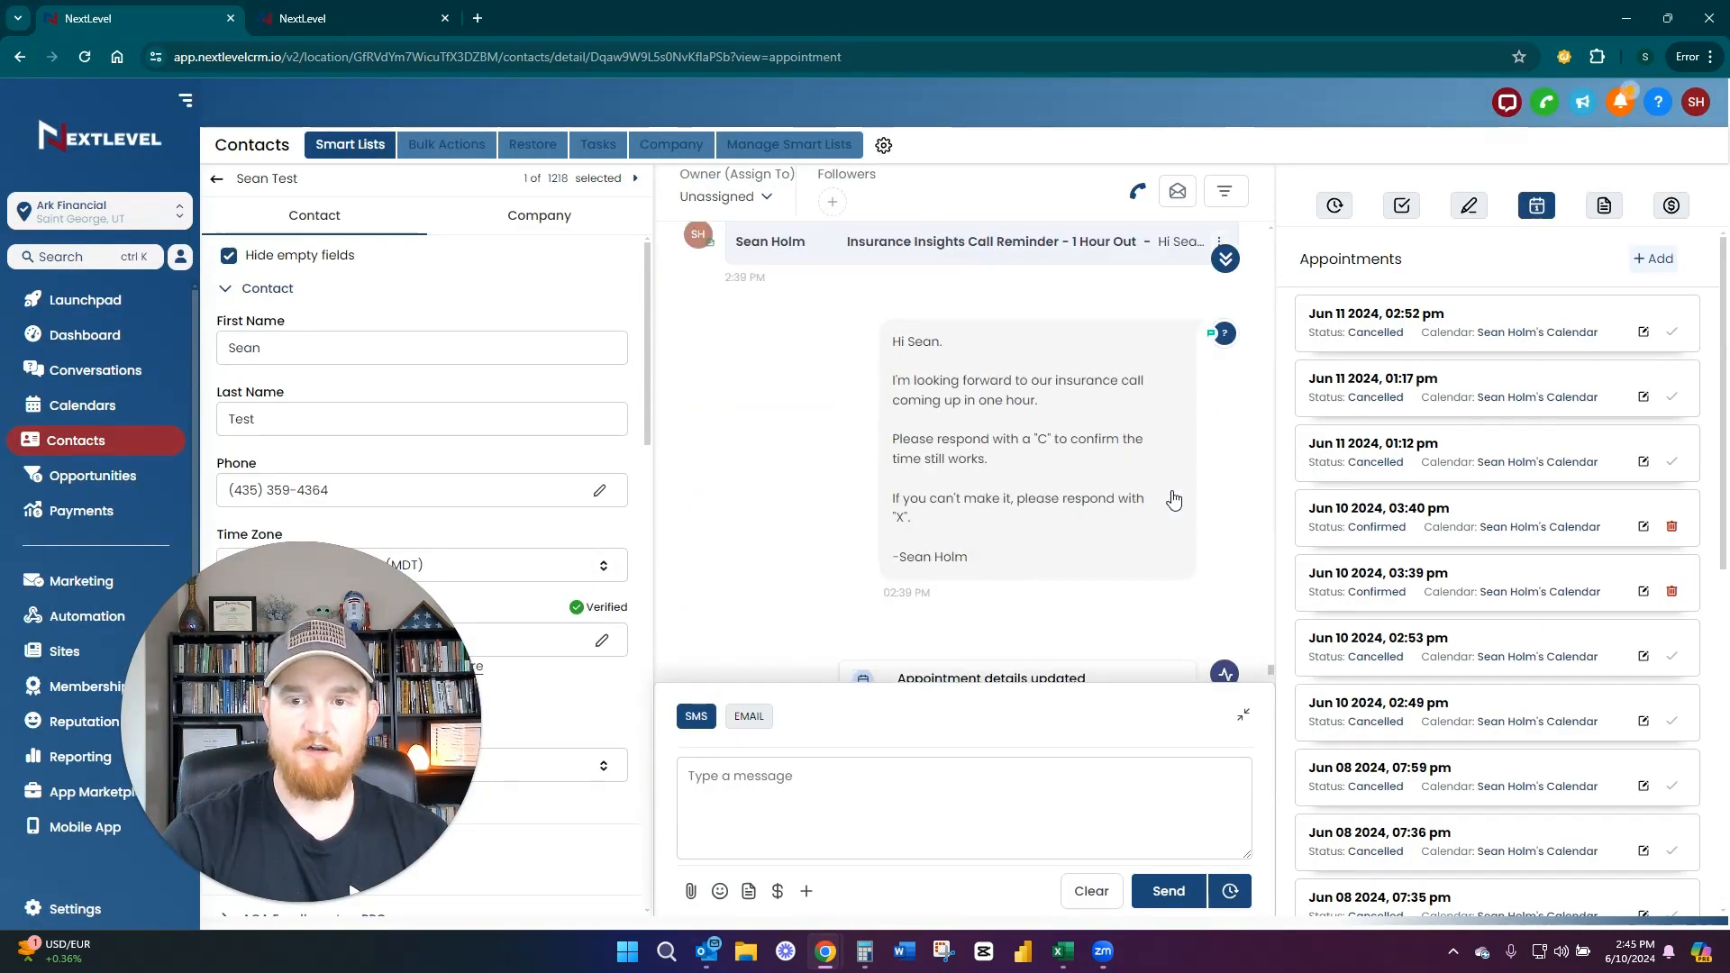
scroll(1169, 497, up, 3)
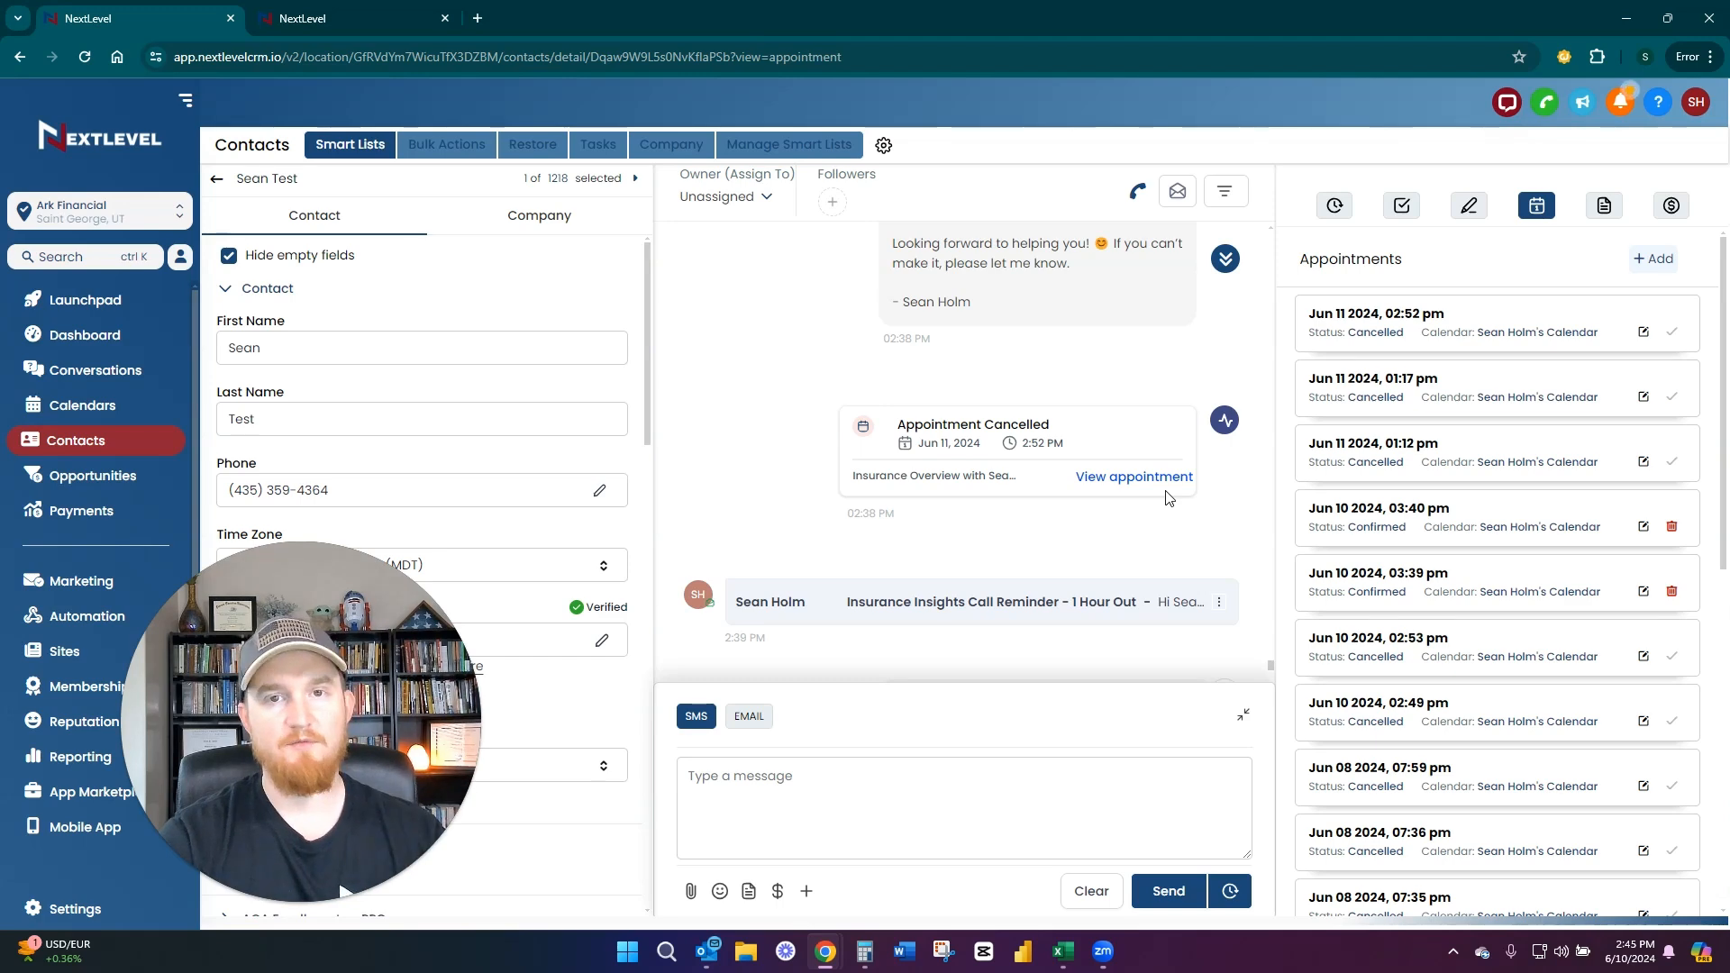
scroll(1164, 494, up, 5)
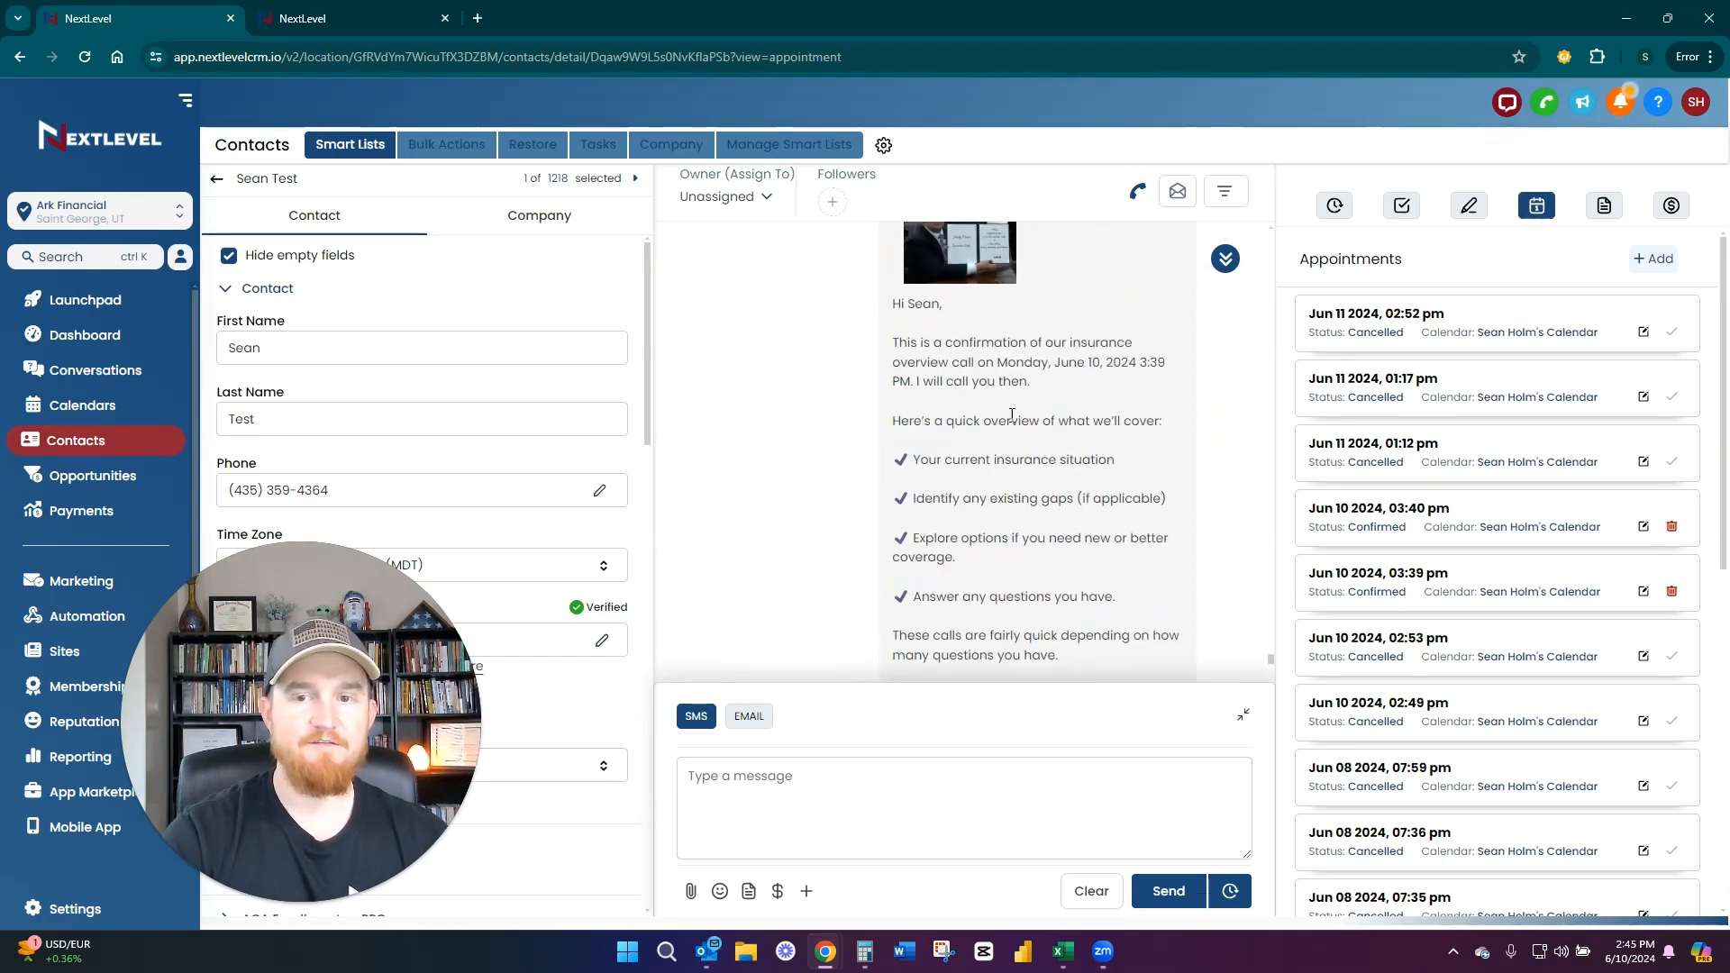
scroll(1068, 434, down, 5)
scroll(1063, 431, down, 10)
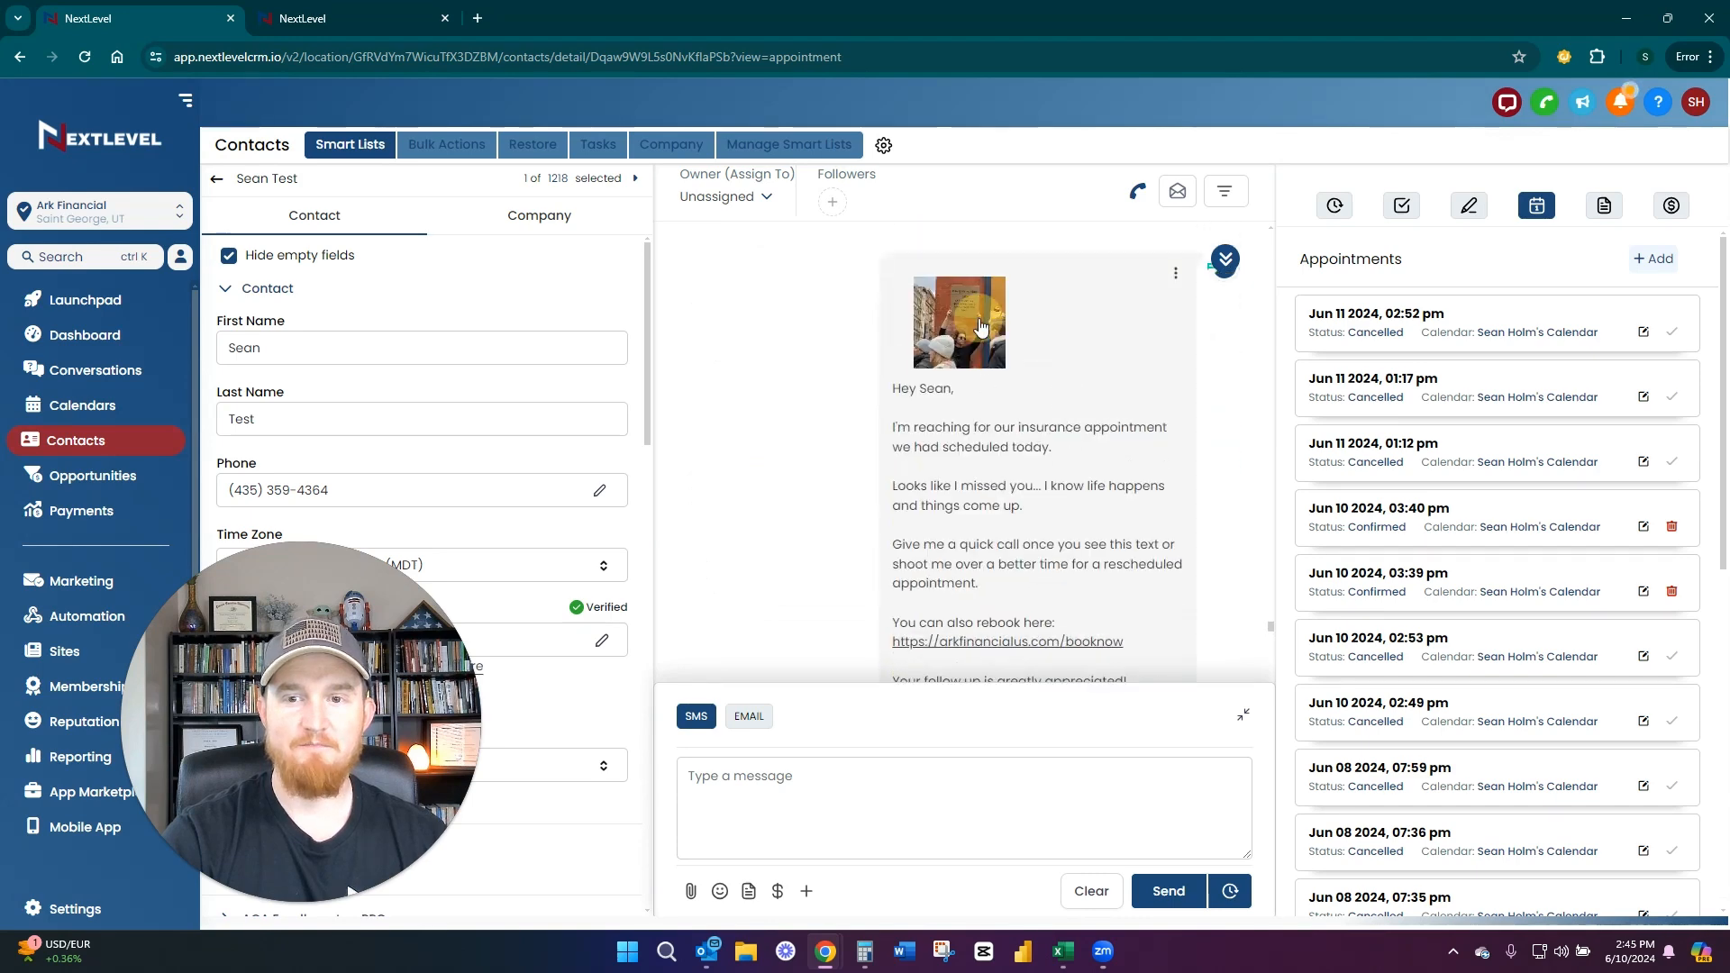
click(982, 327)
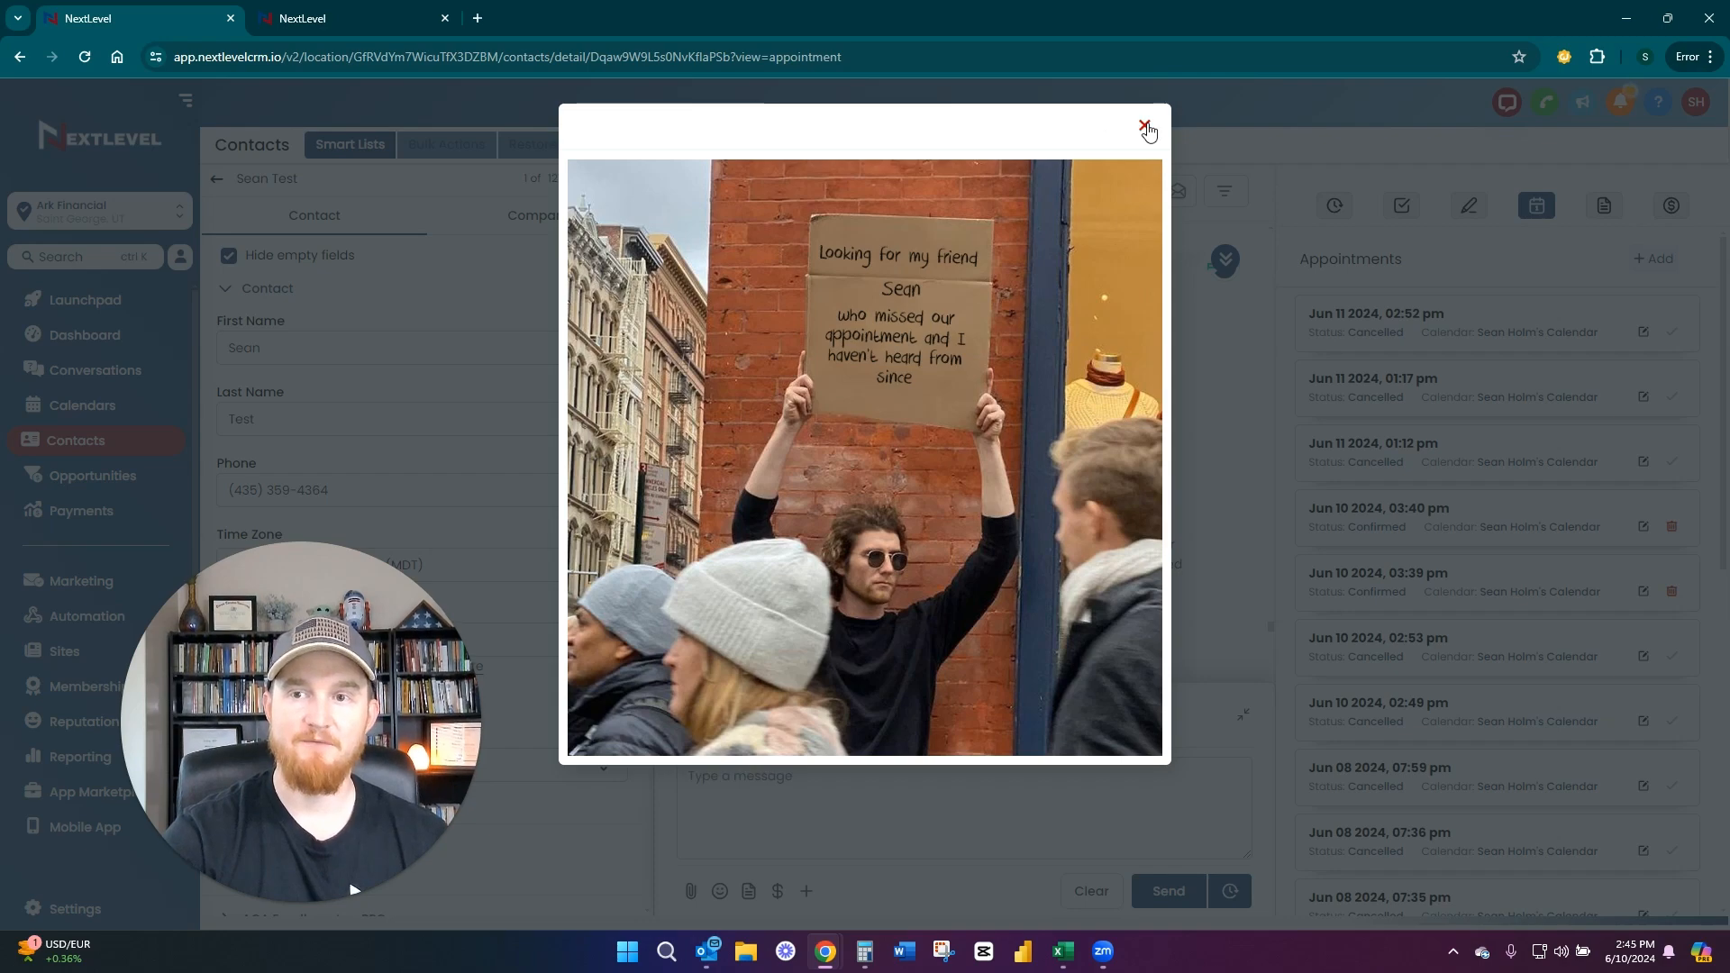
Close the enlarged missed-appointment image and read the earlier "Insurance Insights Call Reminder - 1 Hour Out" email in the conversation
click(104, 353)
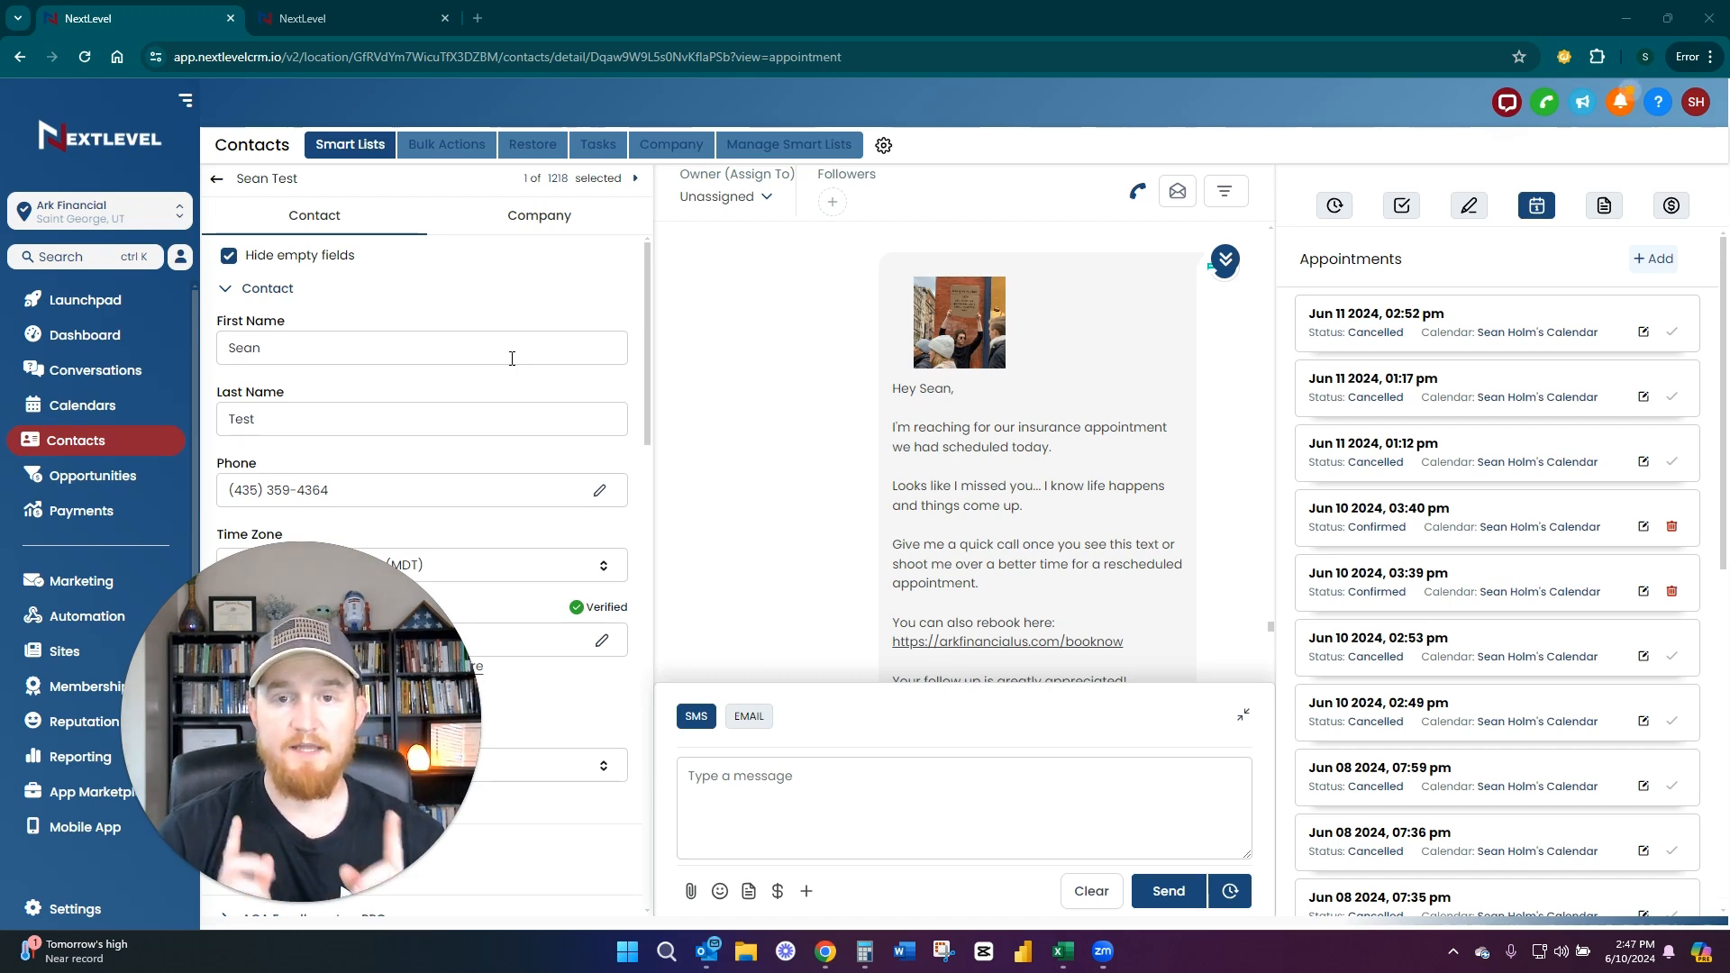
scroll(820, 479, up, 10)
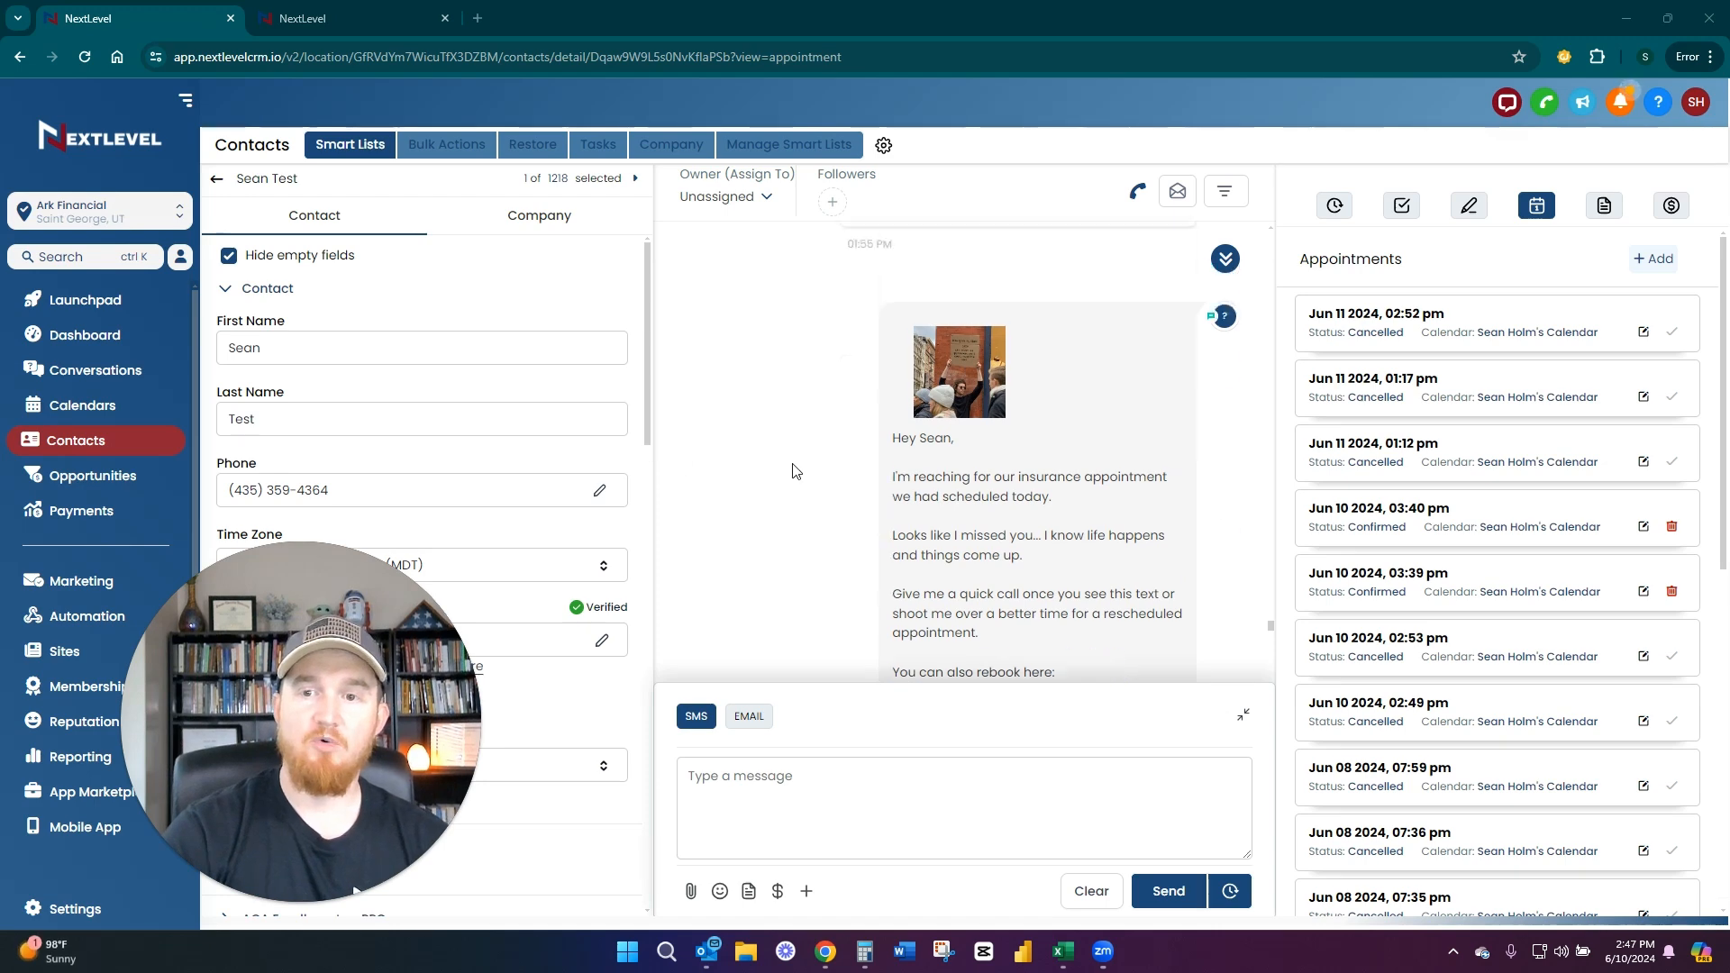
scroll(820, 478, up, 6)
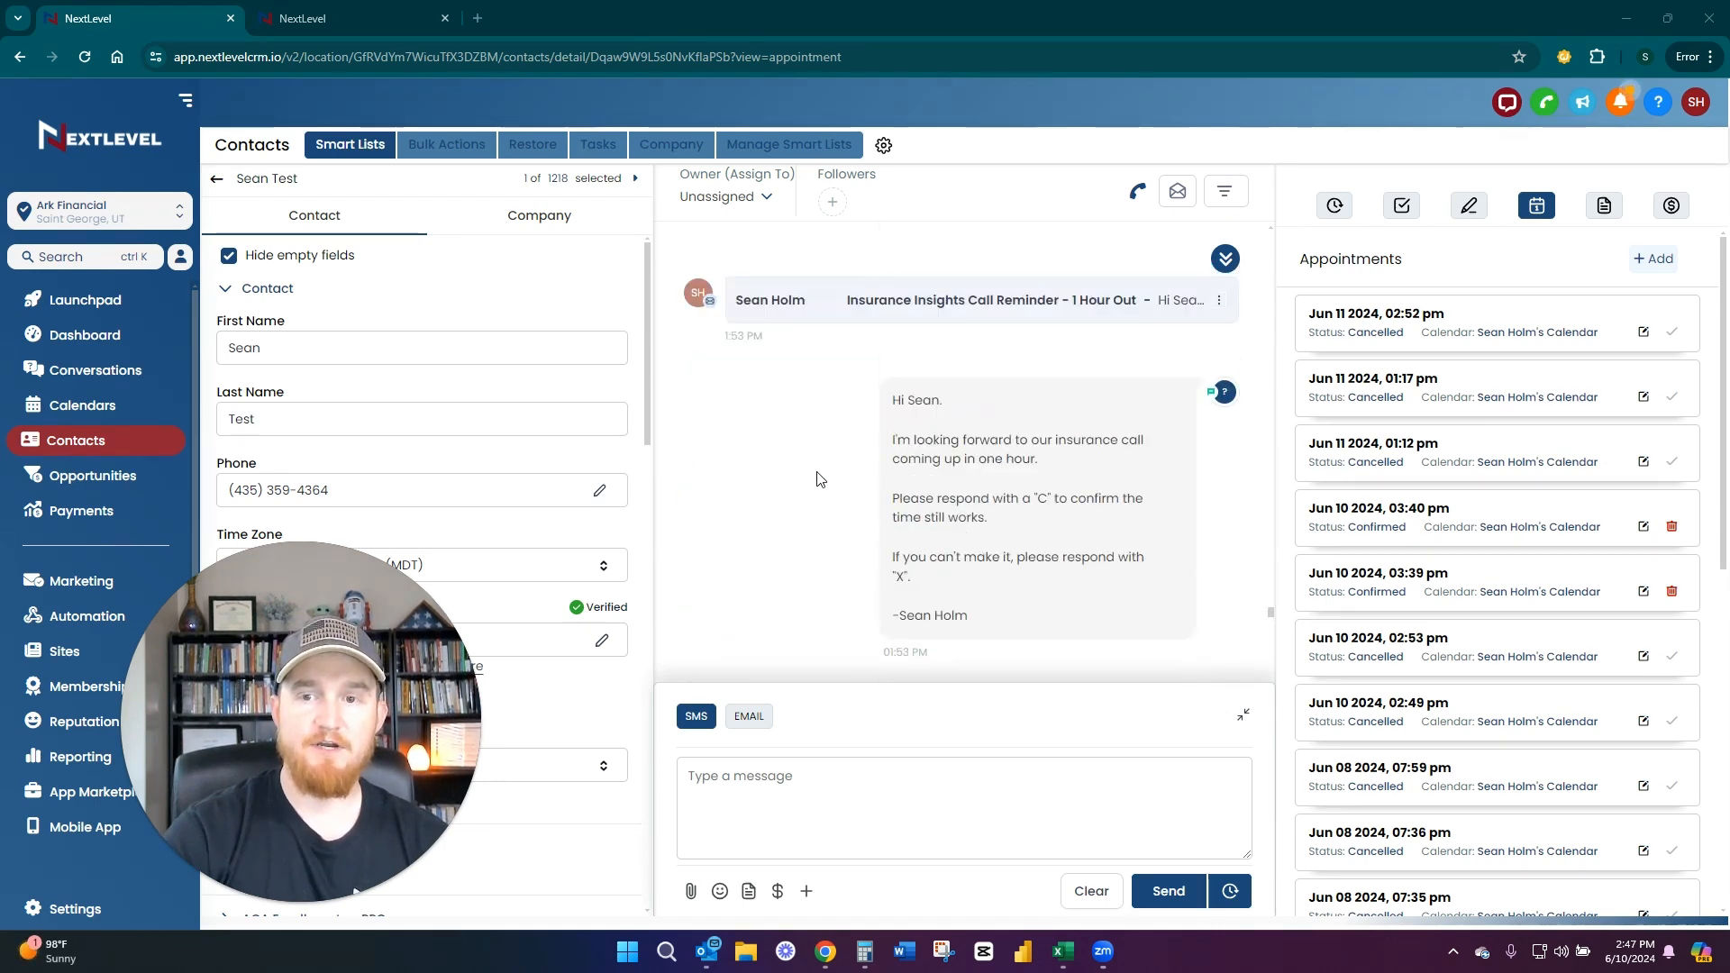
scroll(820, 479, down, 1)
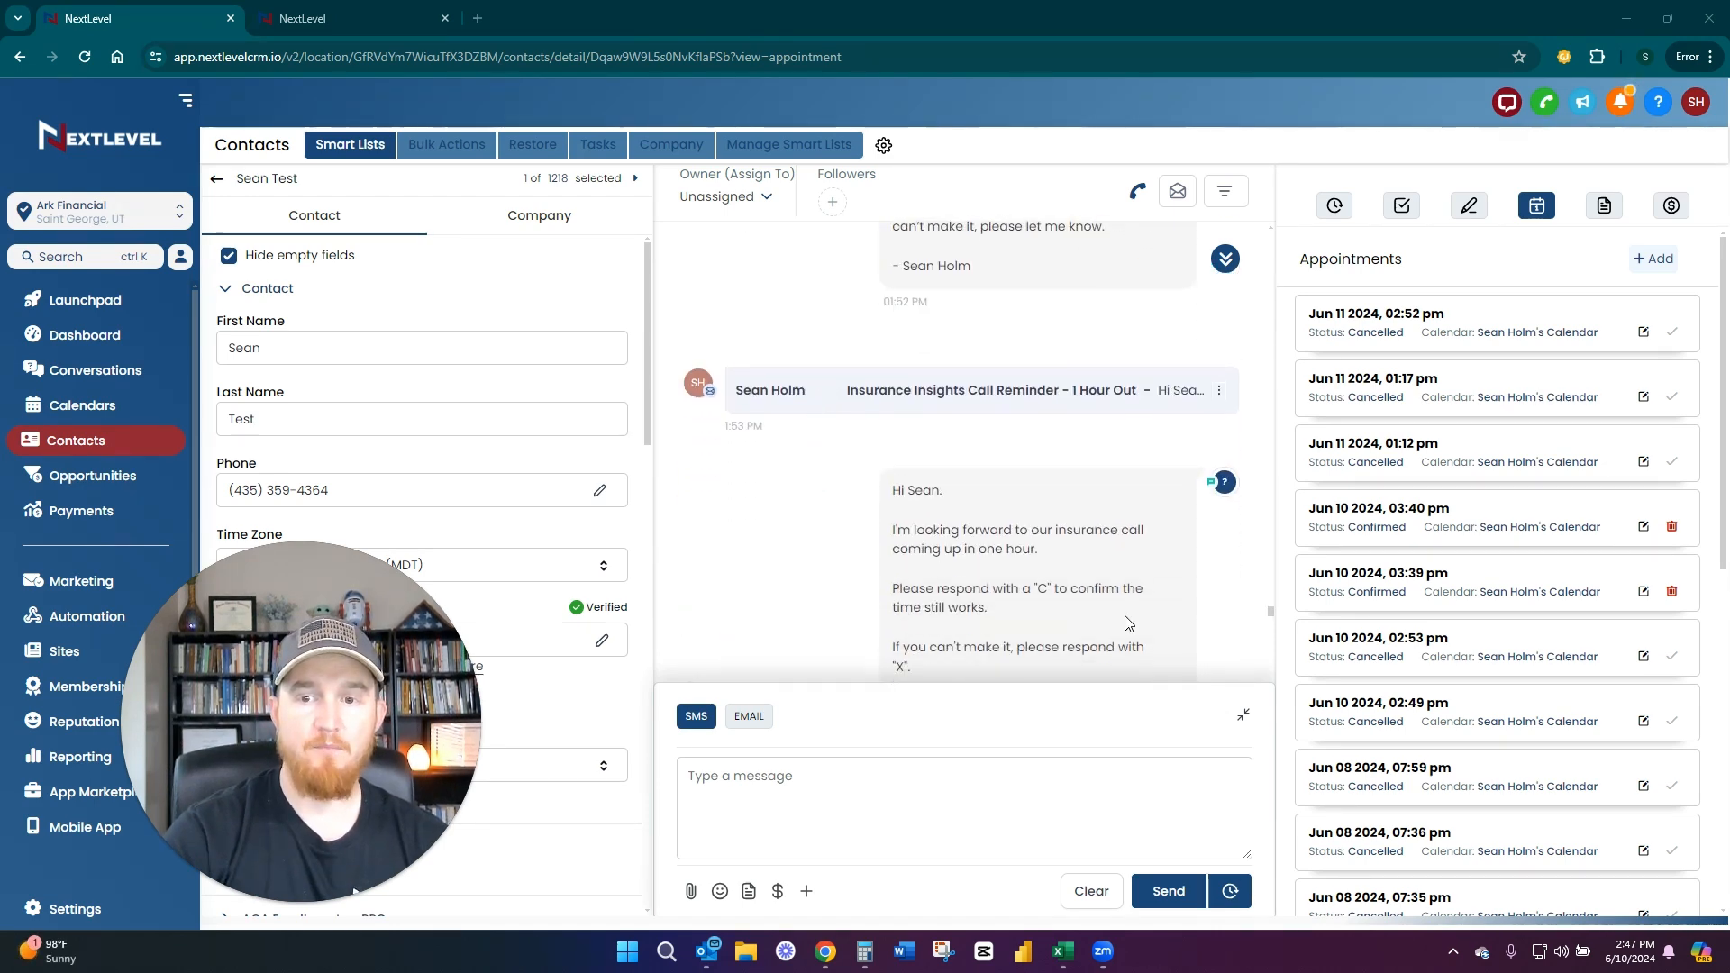
click(917, 391)
scroll(928, 415, down, 3)
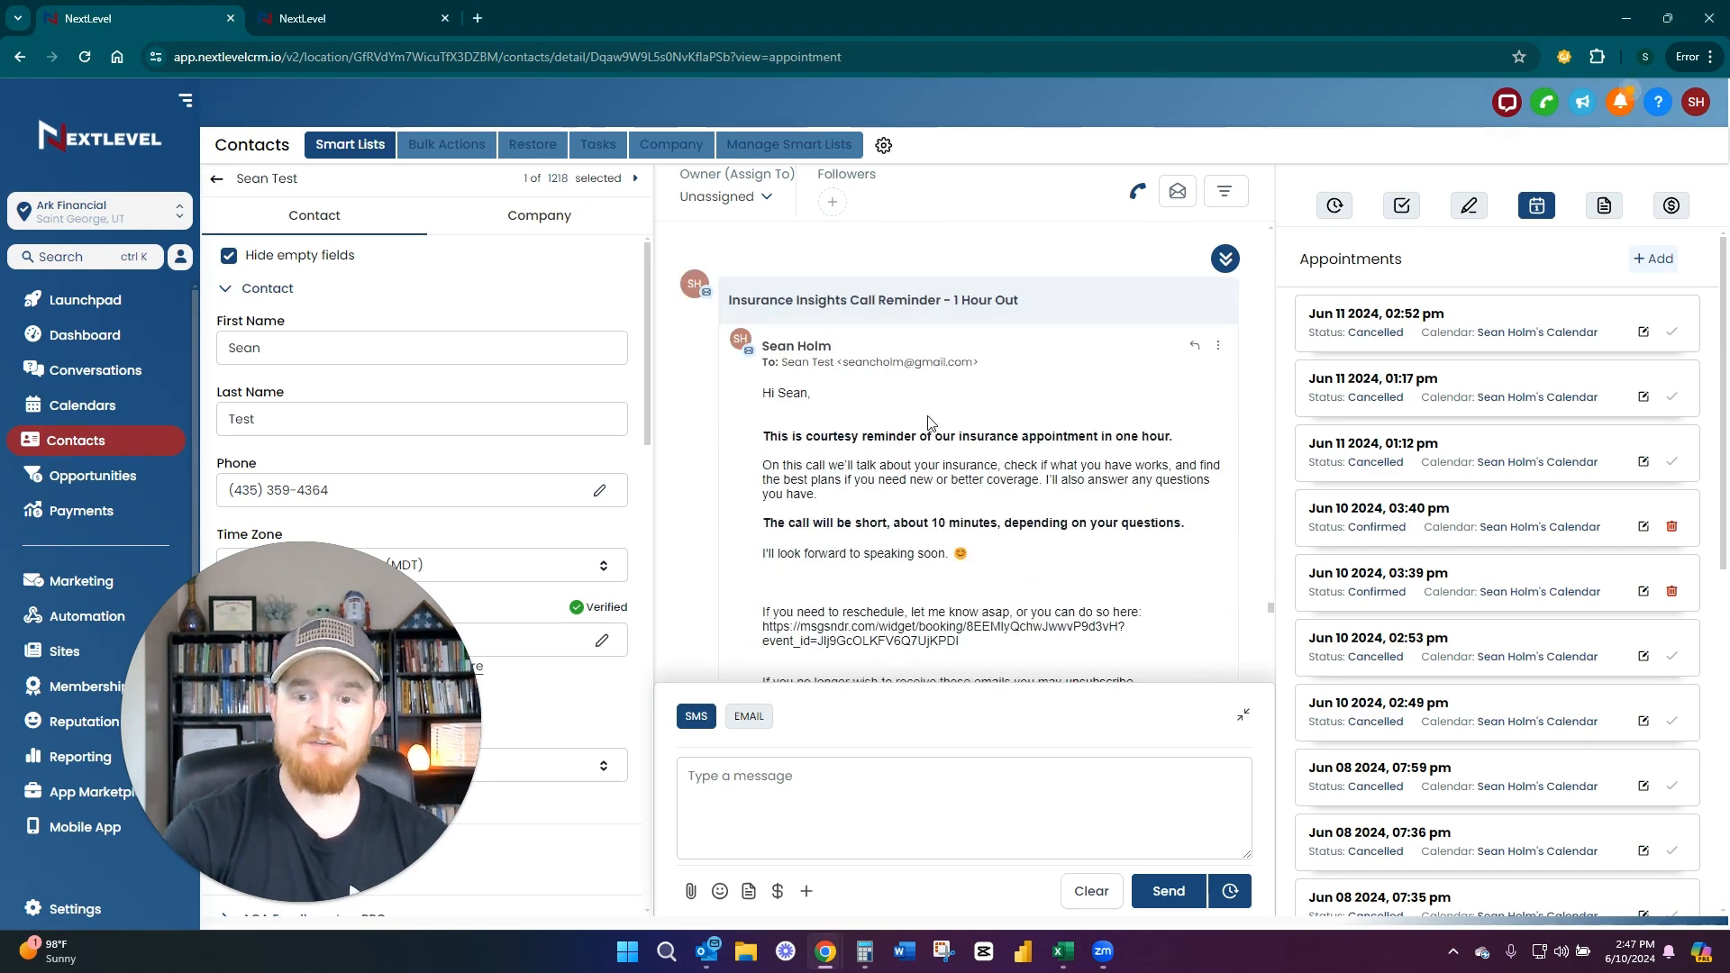
scroll(937, 428, up, 2)
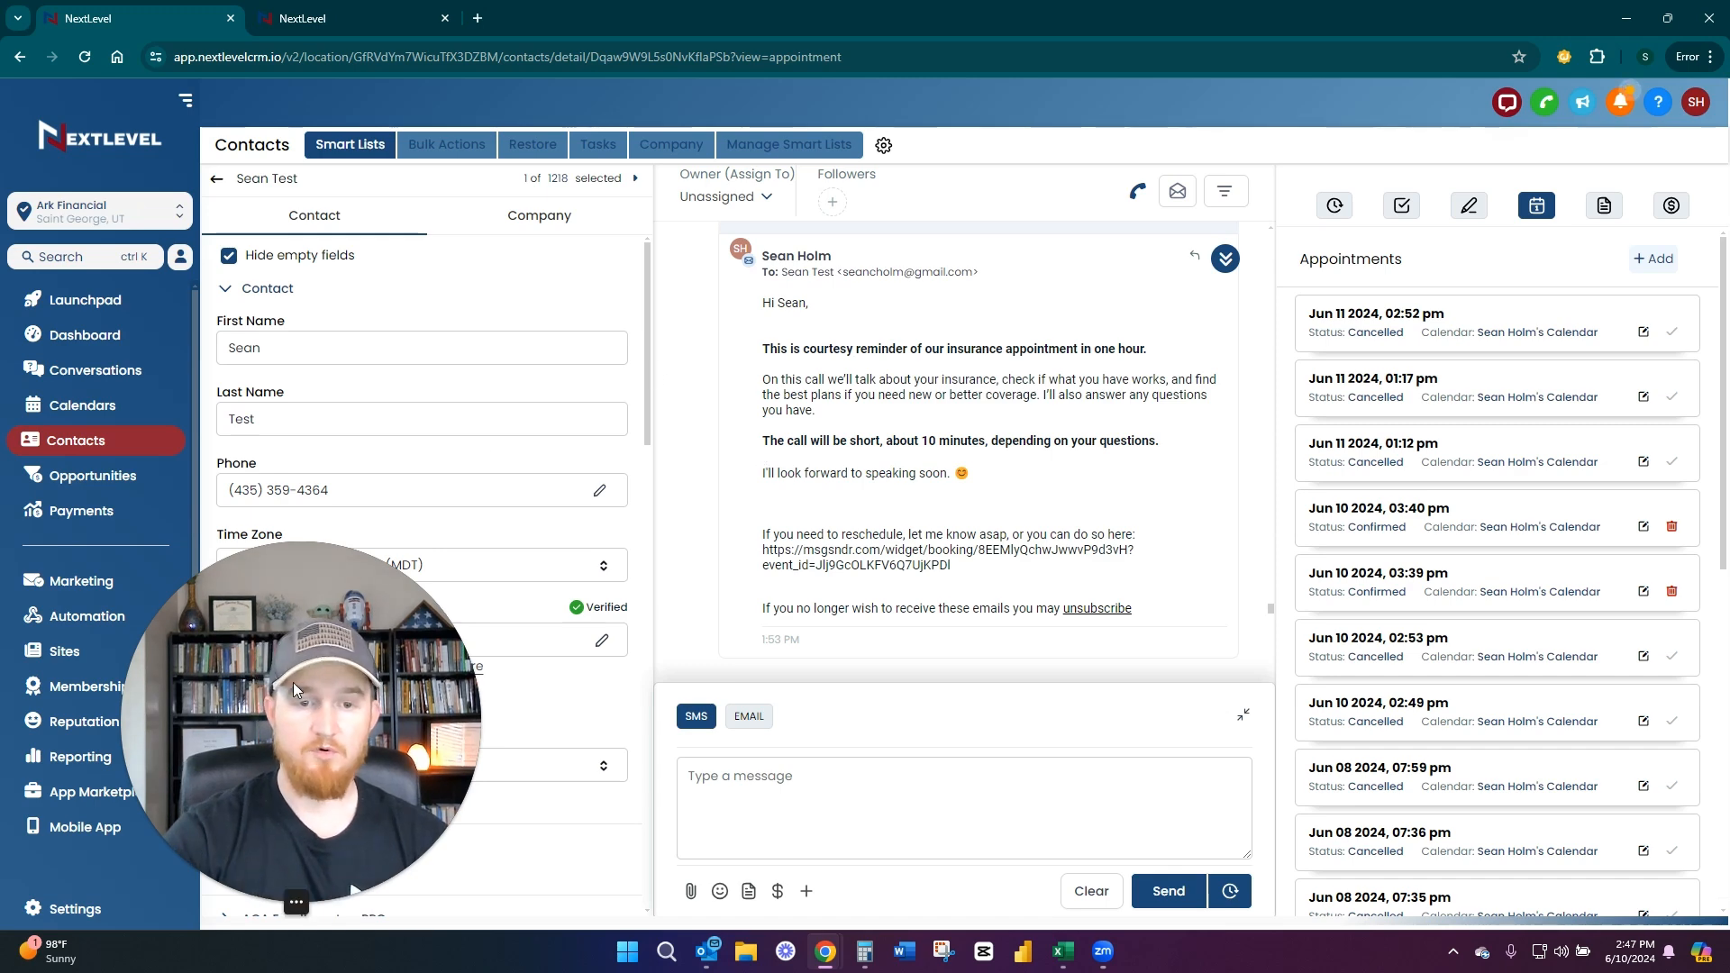
drag(289, 672, 762, 554)
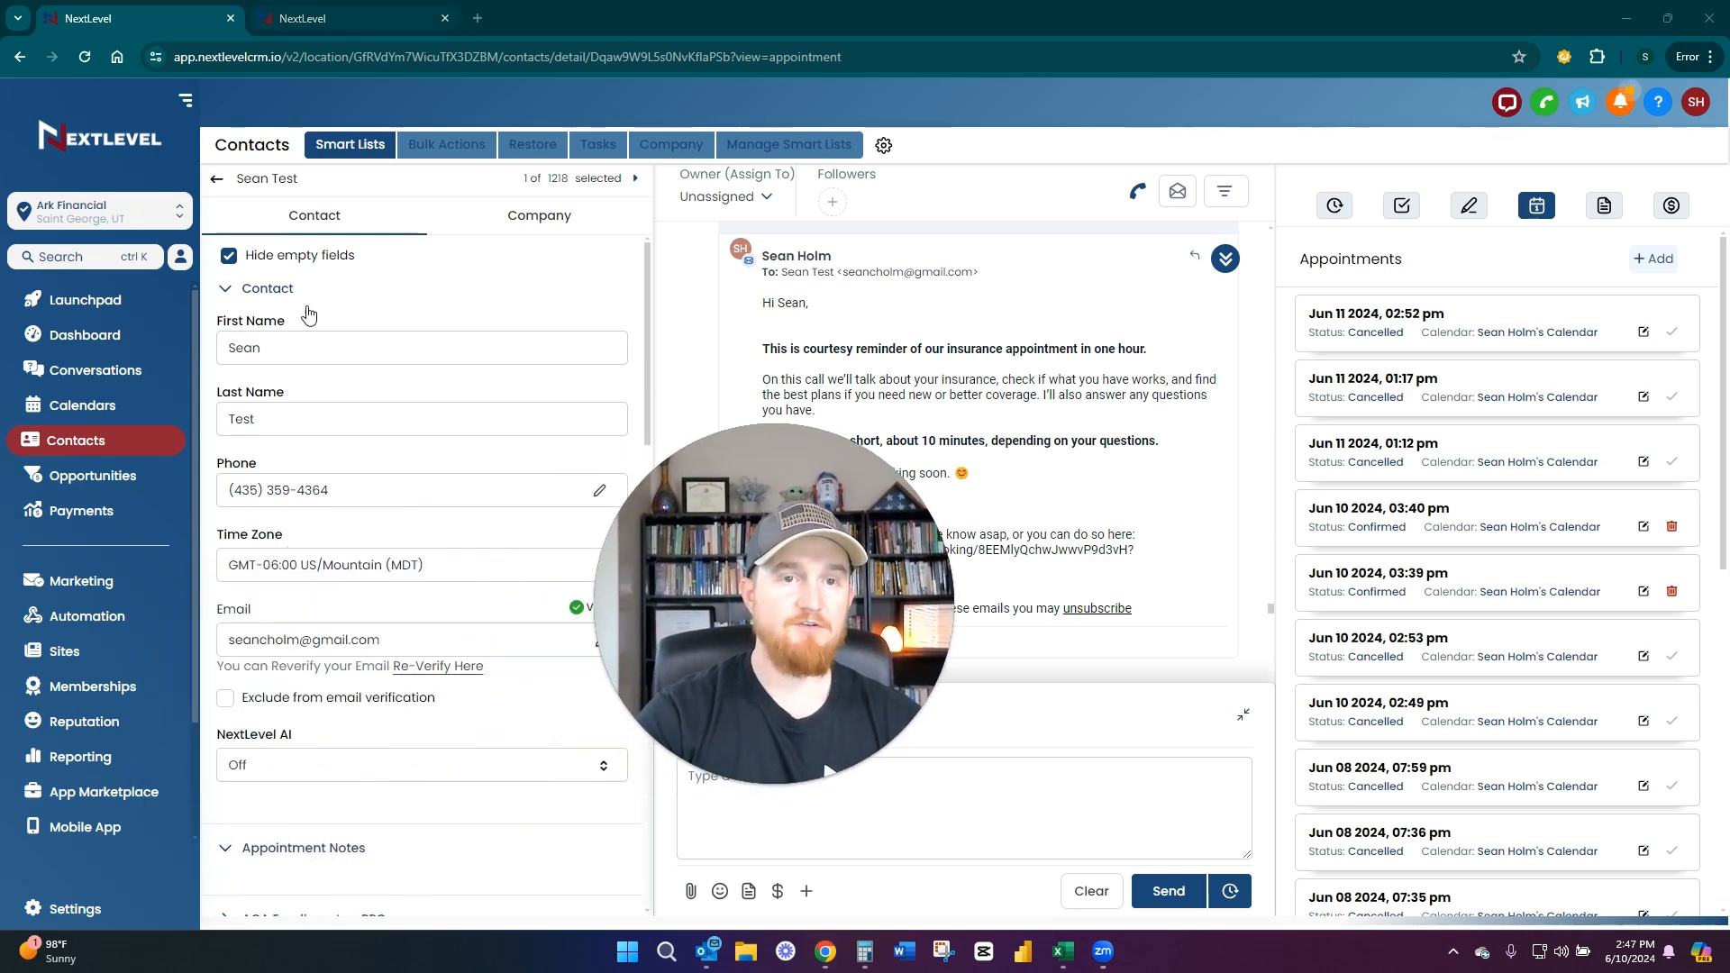
Switch to the Advanced CRM sub-account and view Email Analytics in its Email Services settings, dismissing the email deliverability notice
click(301, 27)
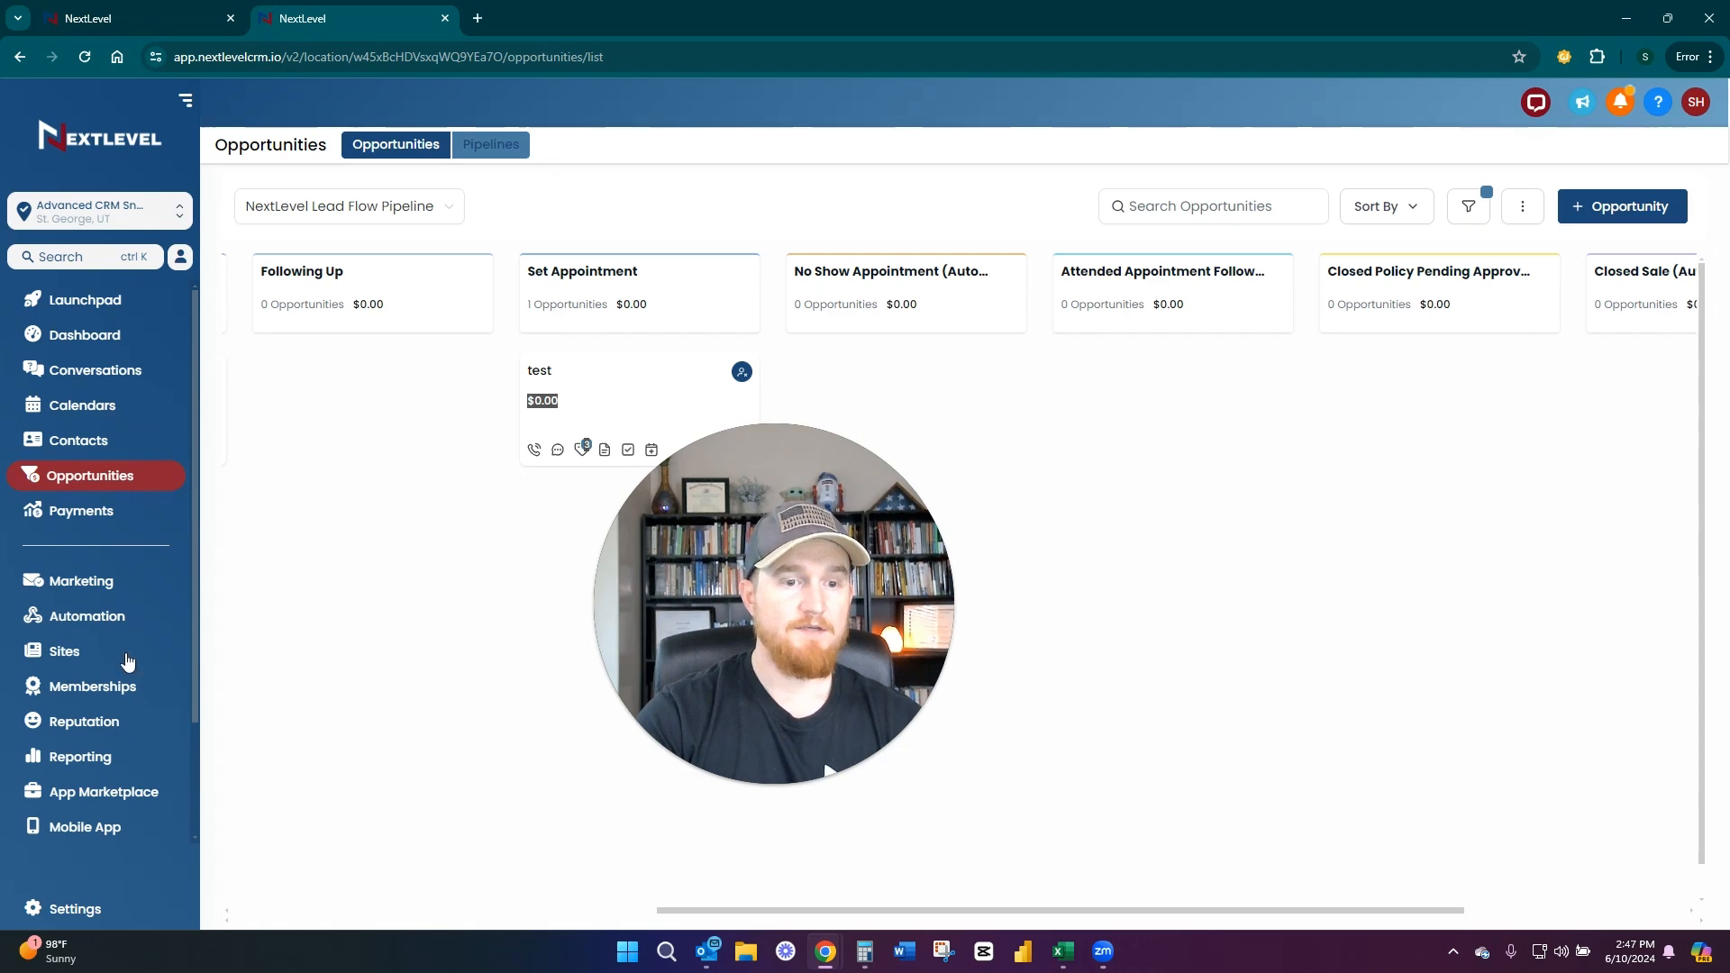
click(118, 906)
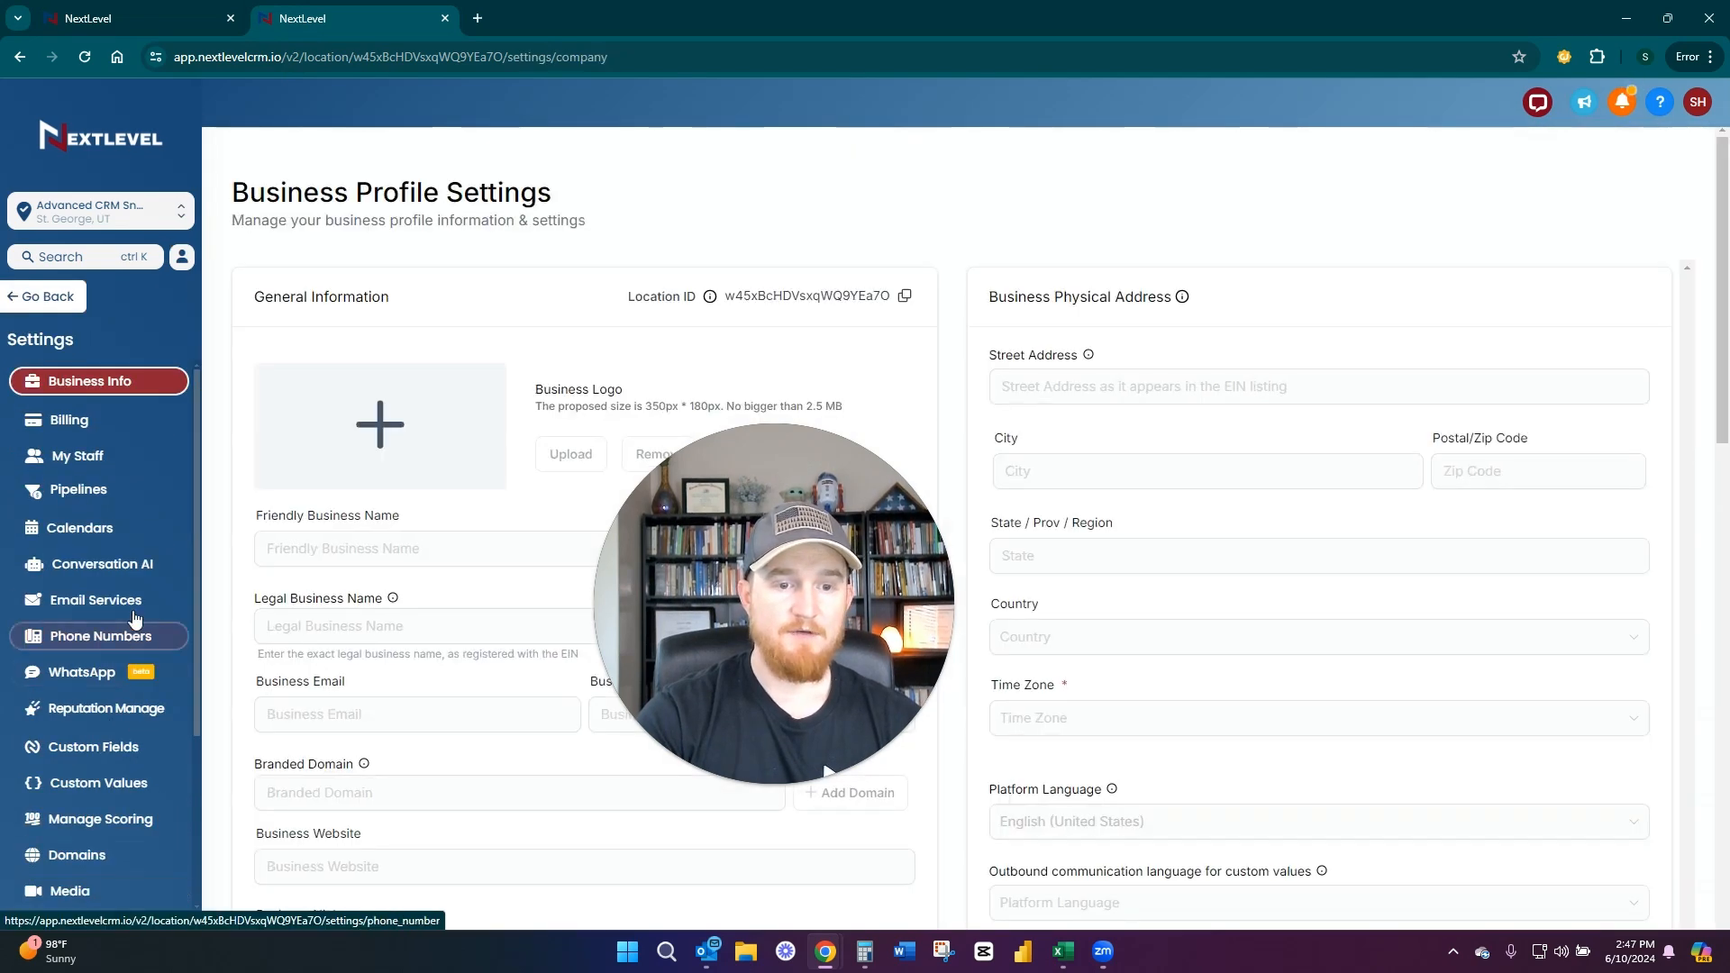
click(107, 600)
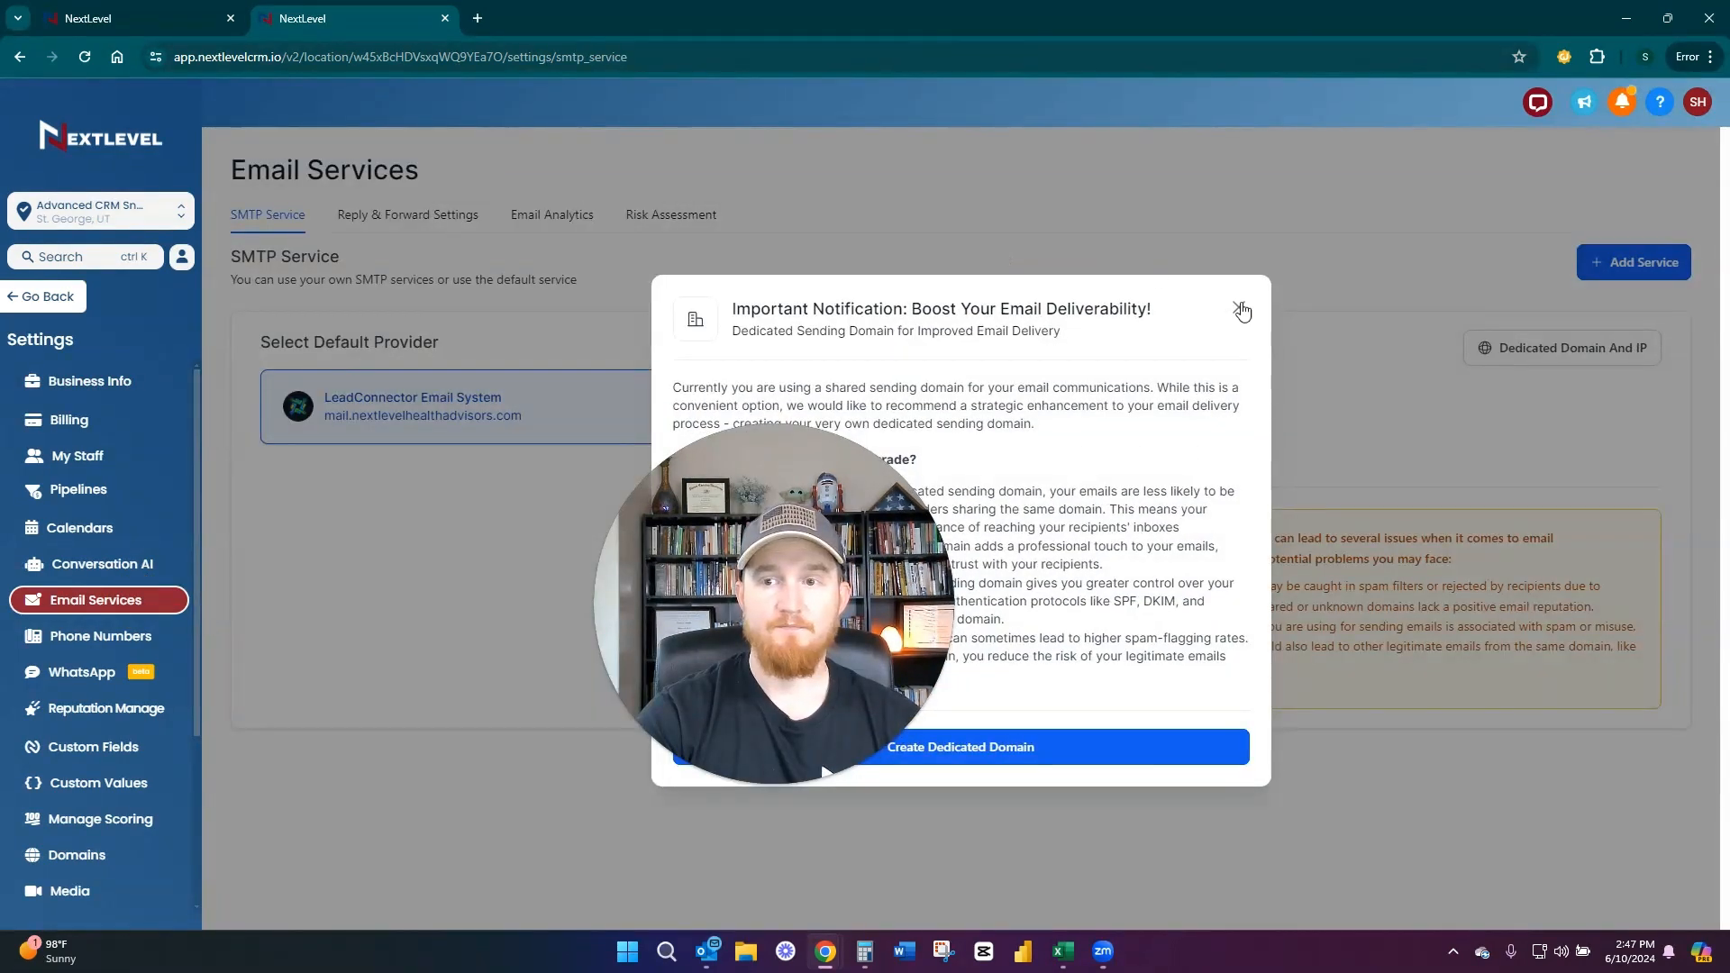
click(1239, 308)
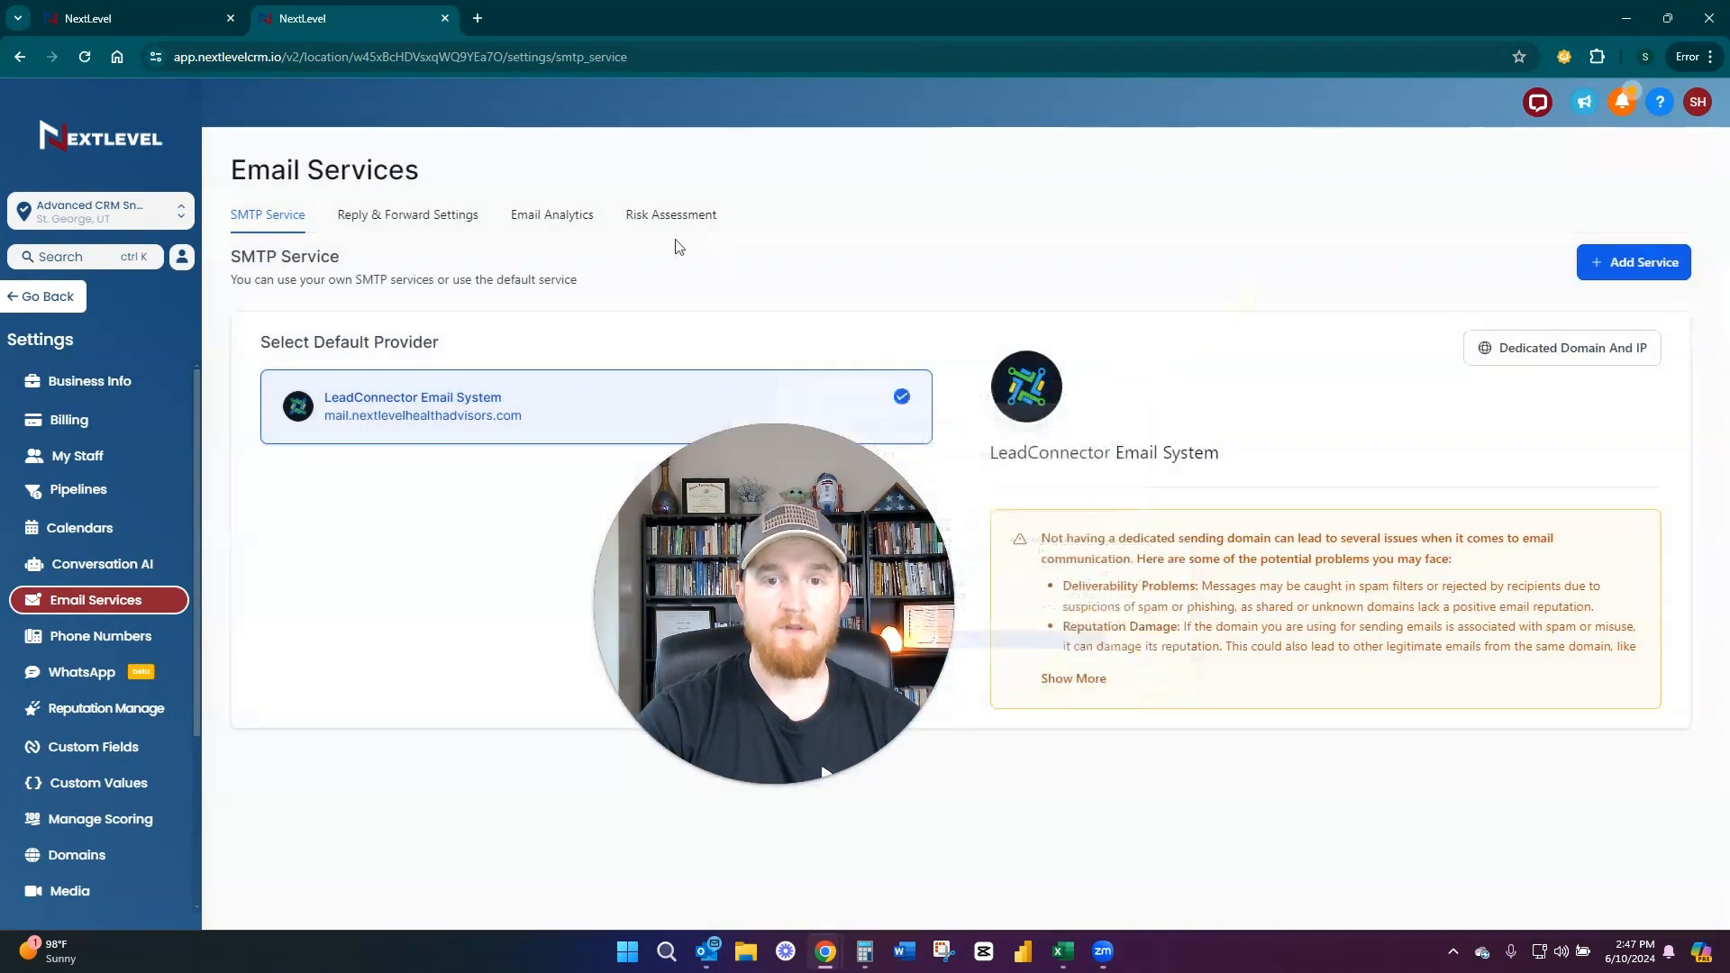
click(569, 218)
drag(740, 560, 395, 676)
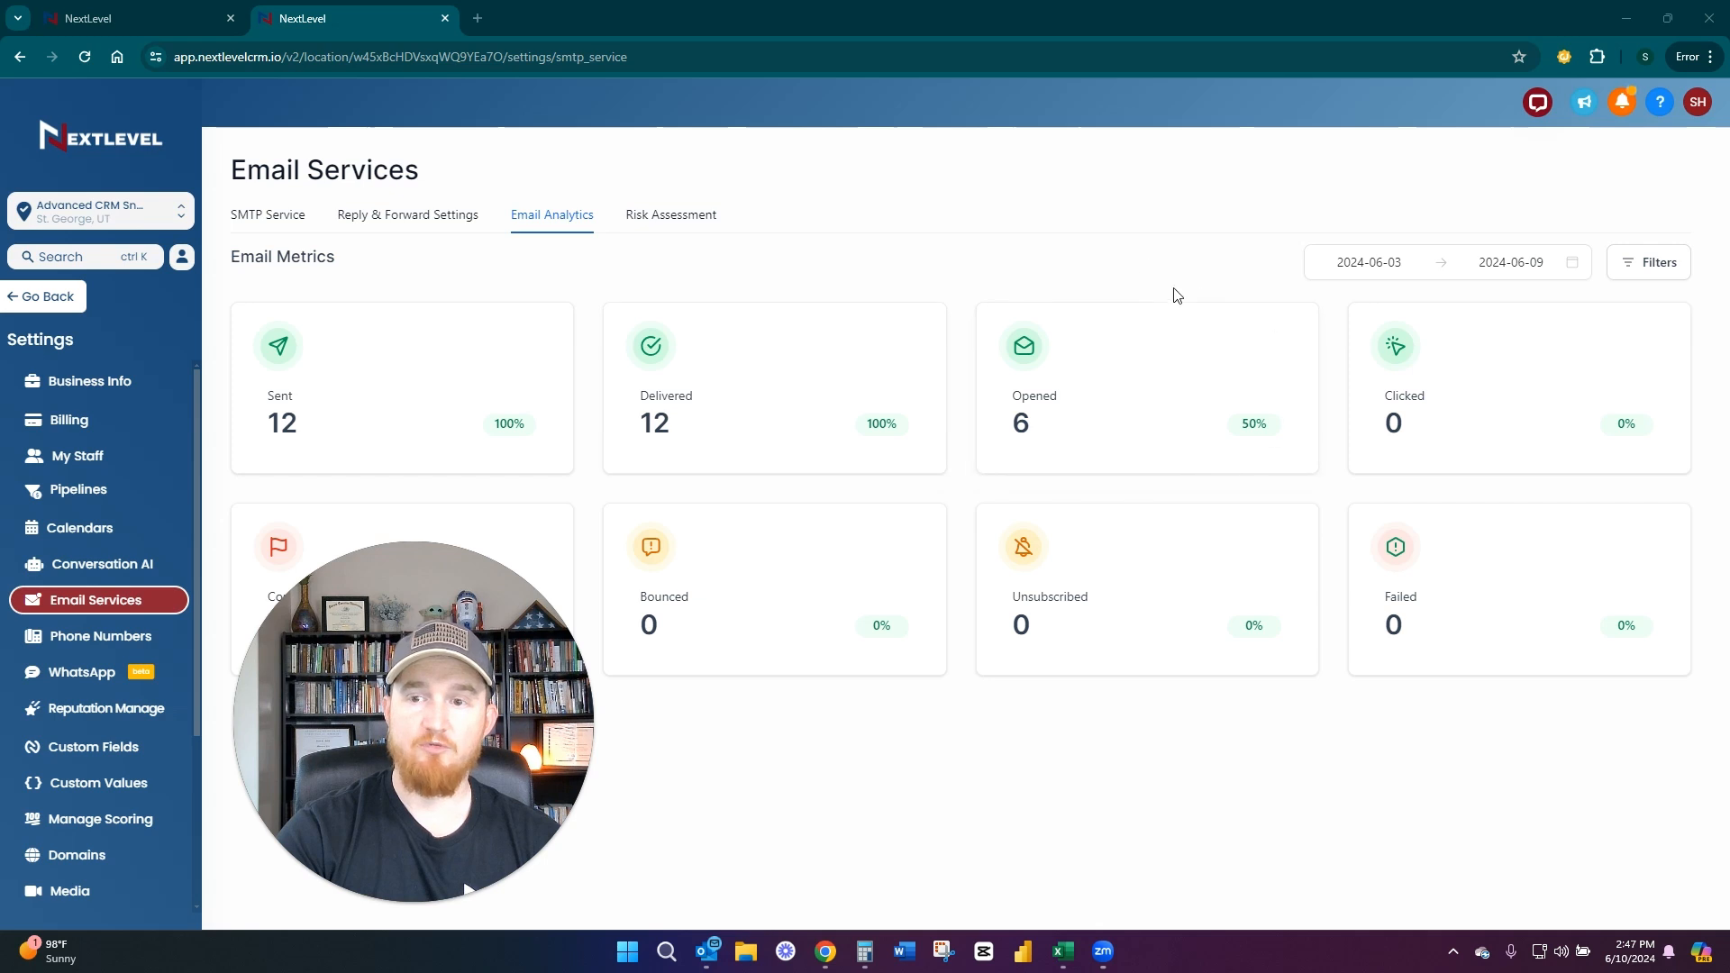
Select May 1 to June 10, 2024 as the date range for the email metrics
click(1391, 263)
click(1236, 302)
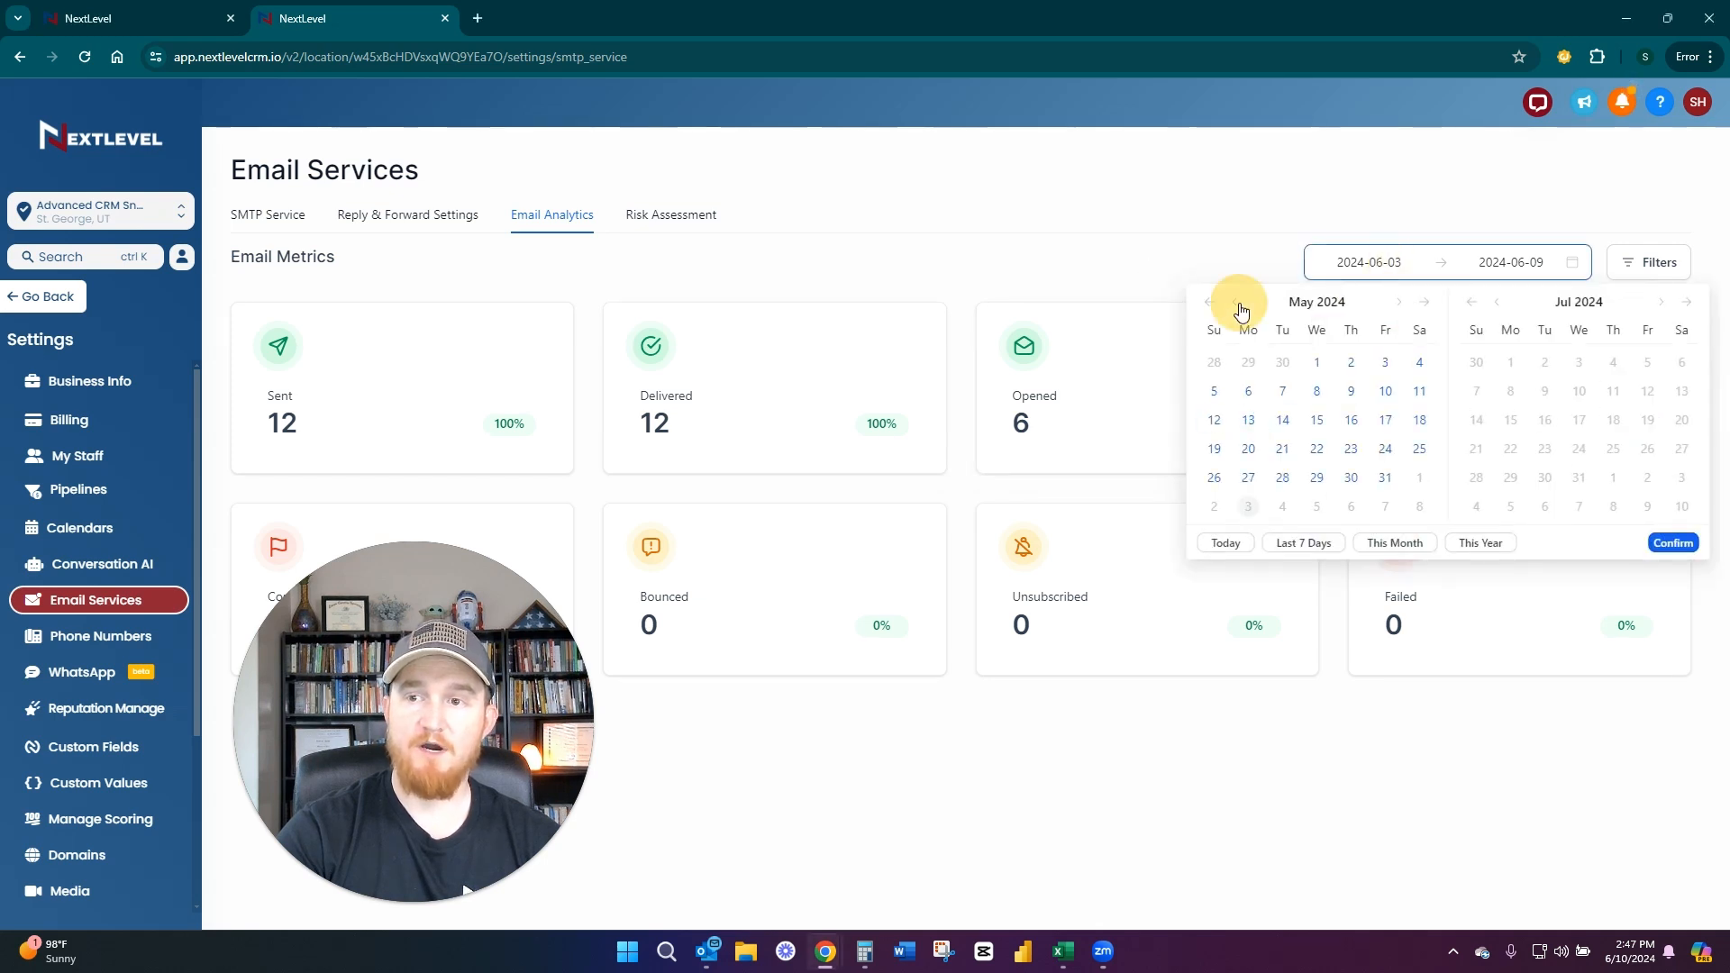
click(1317, 362)
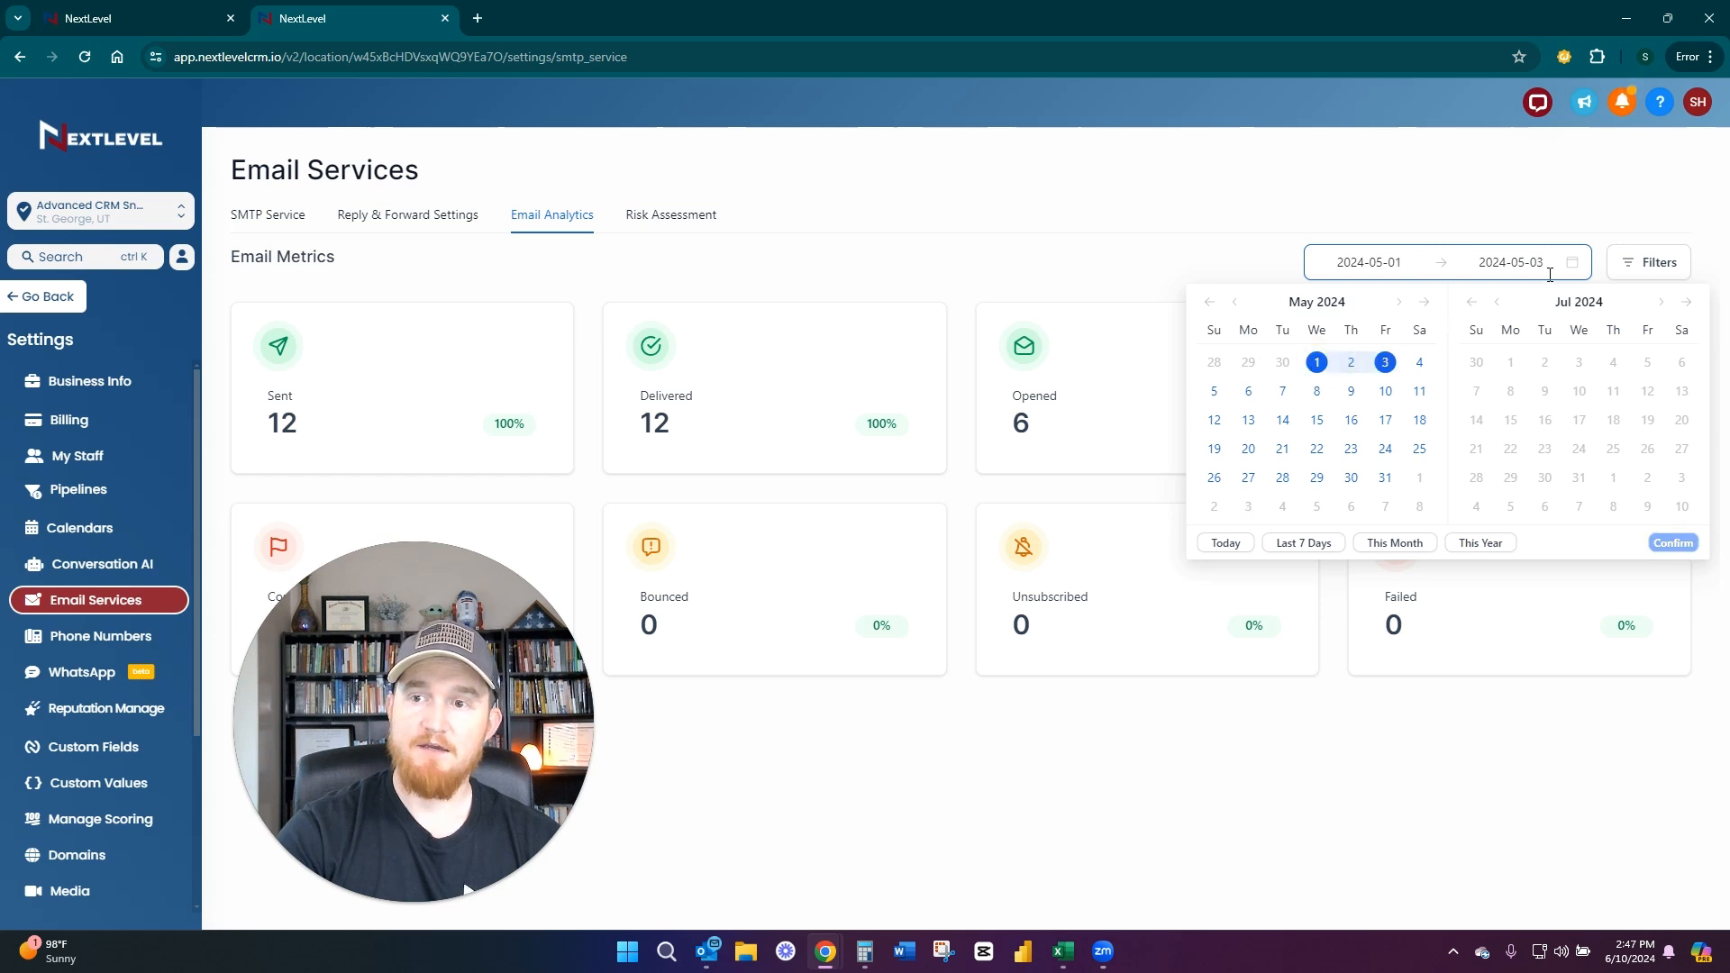
click(1385, 361)
click(1398, 302)
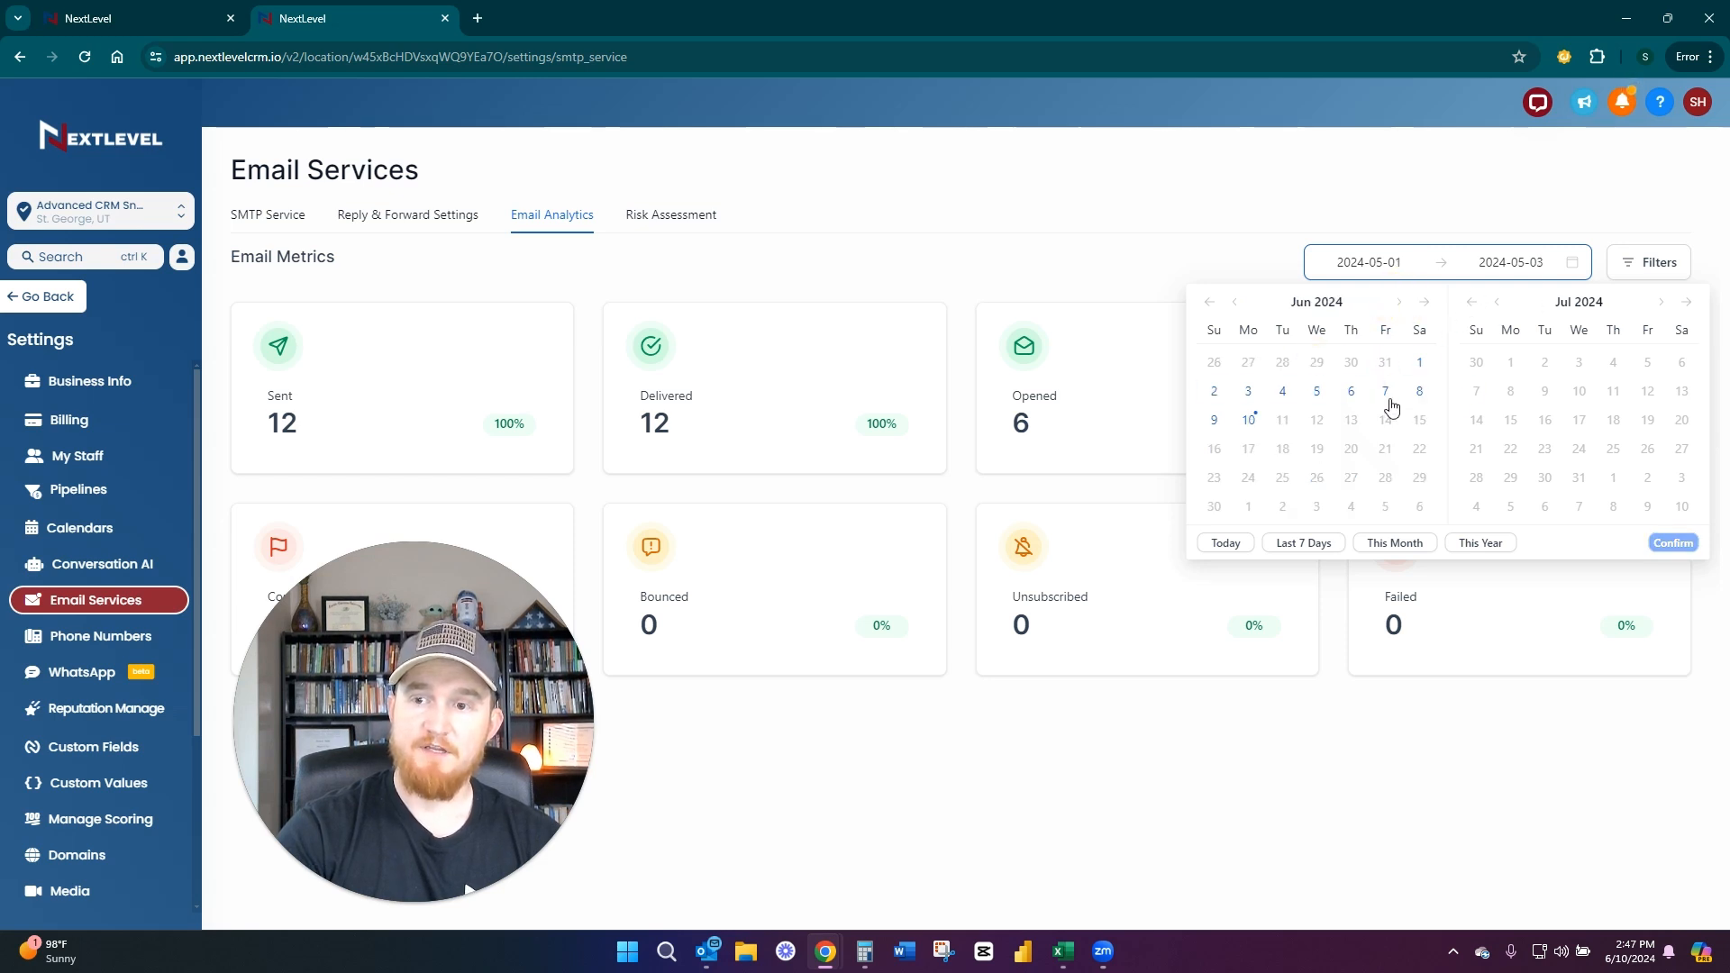
click(1248, 420)
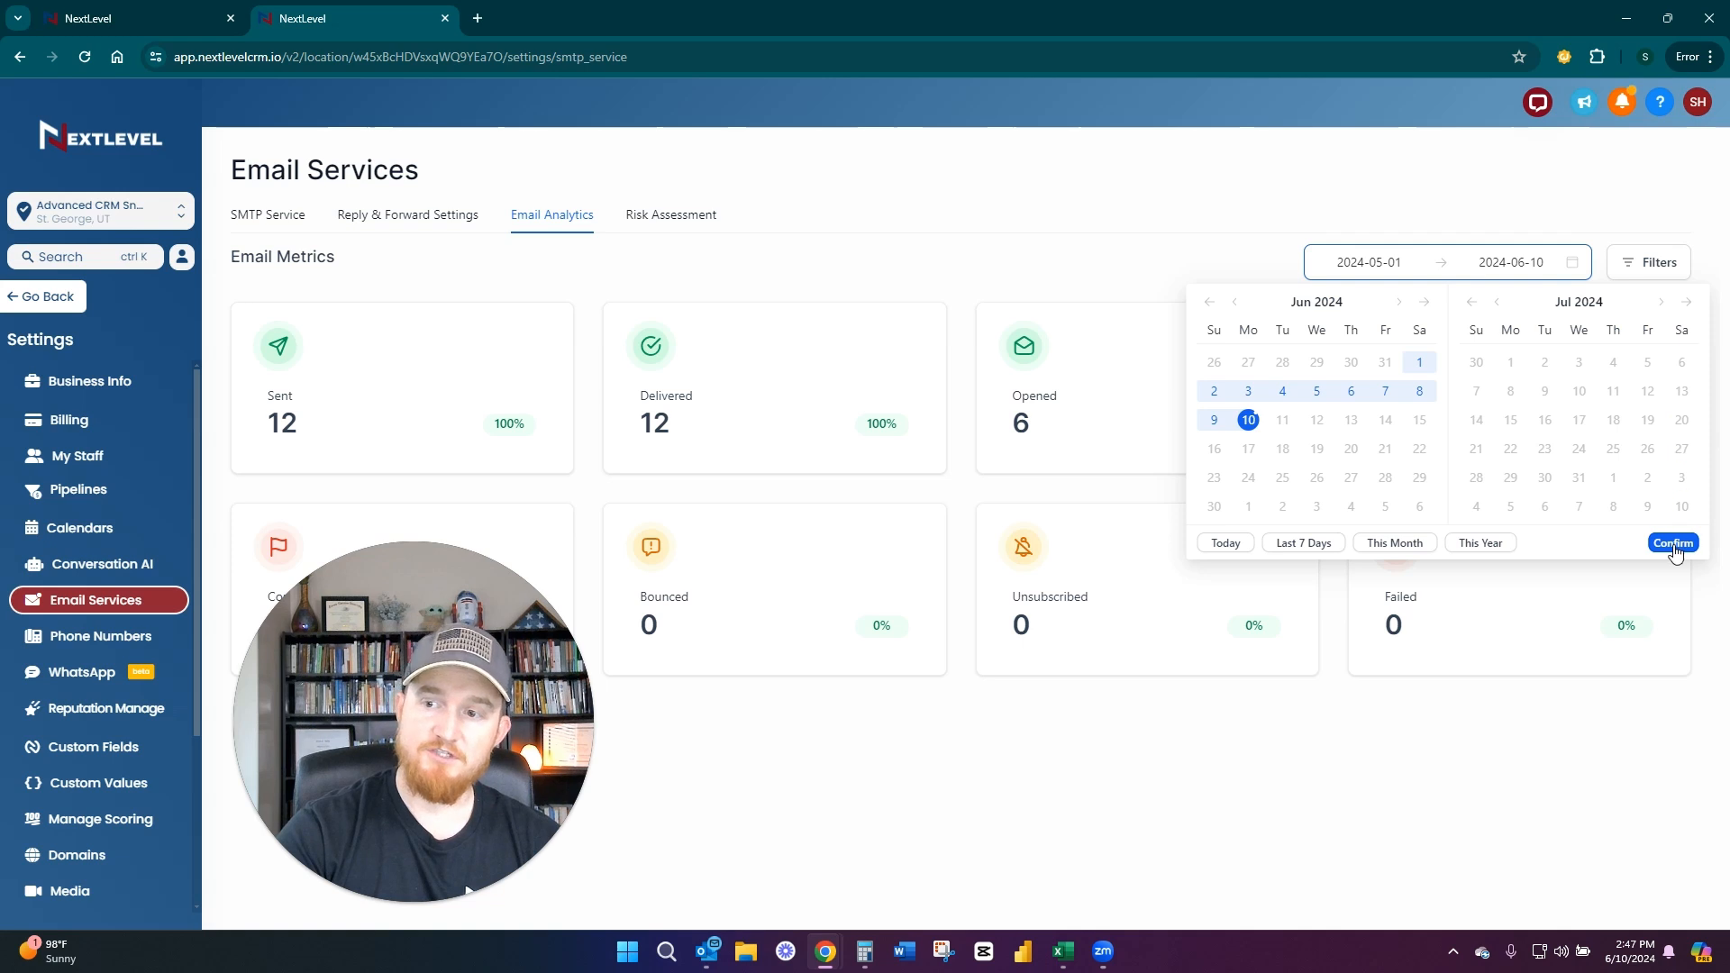
Set the email metrics date range to this year, view the report of opened emails and close it
click(1370, 546)
click(1478, 544)
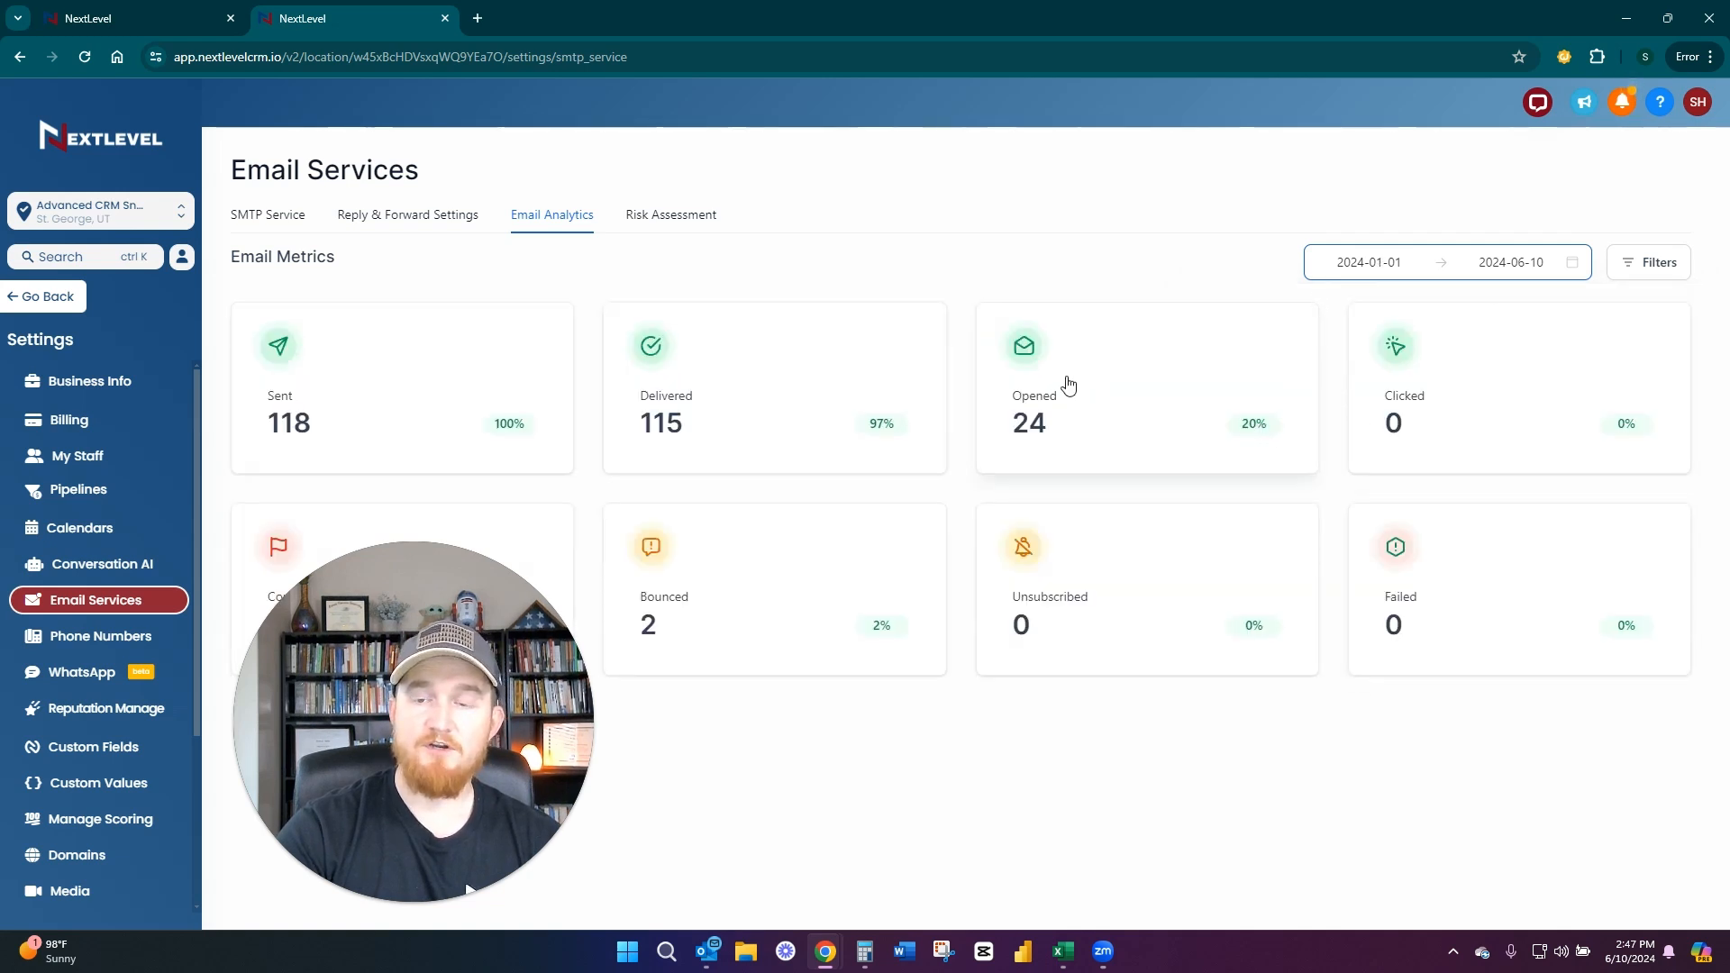
click(1286, 429)
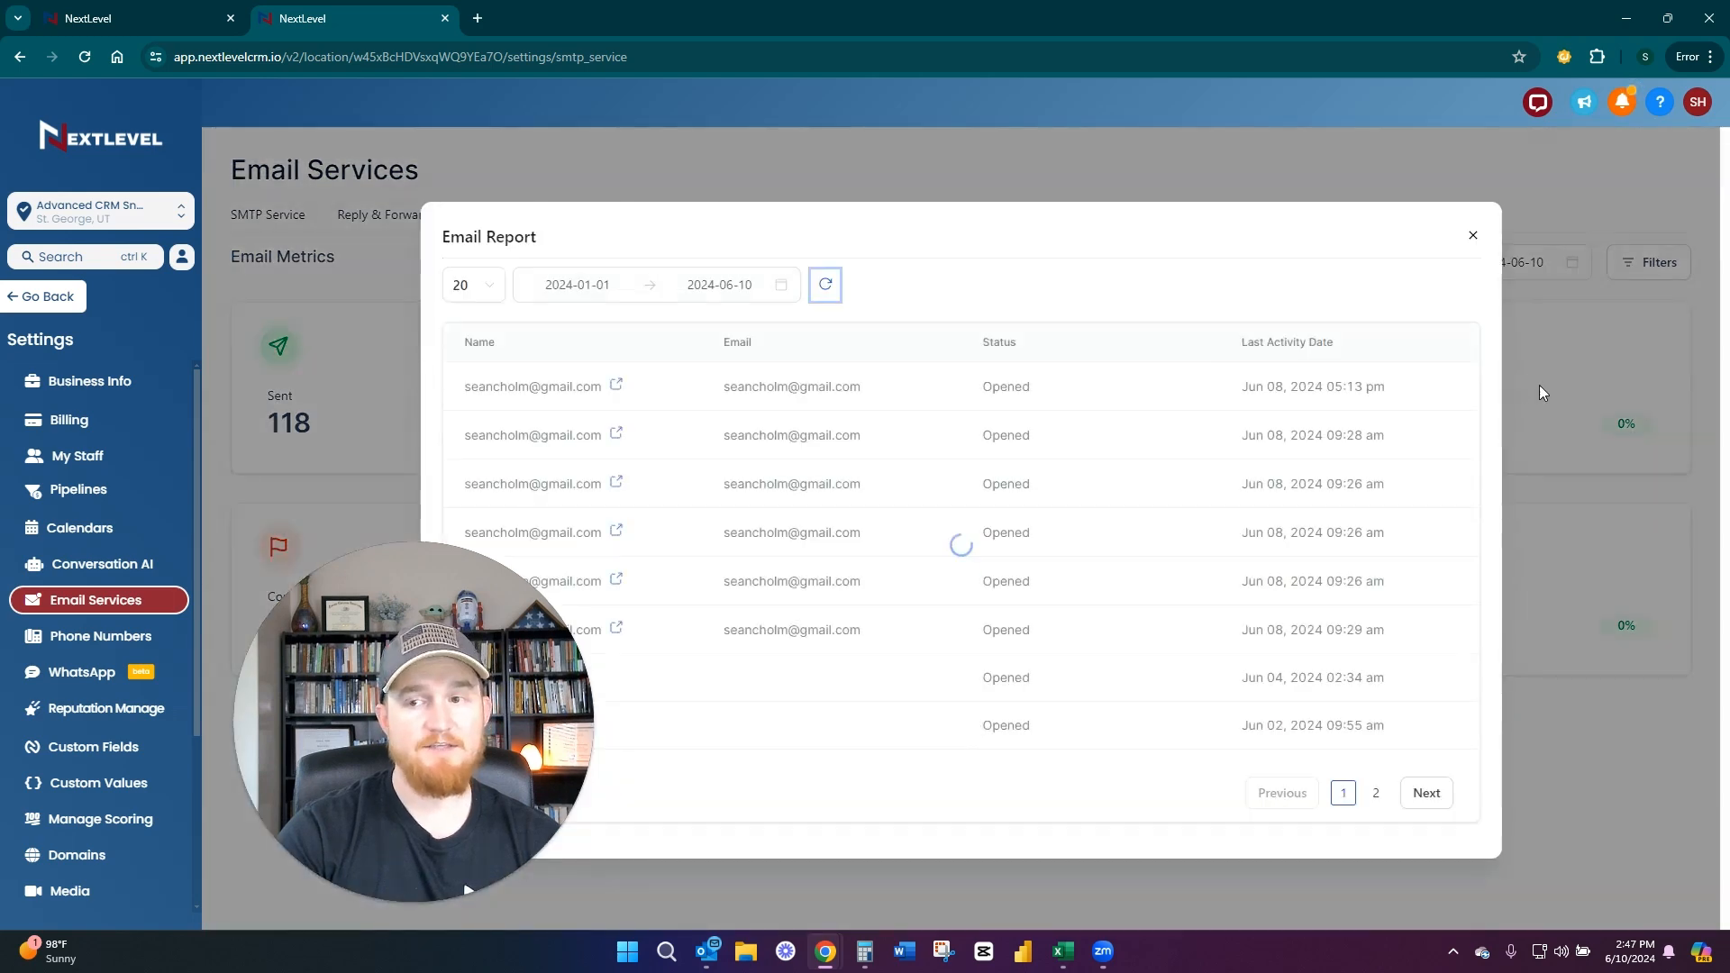
click(1470, 234)
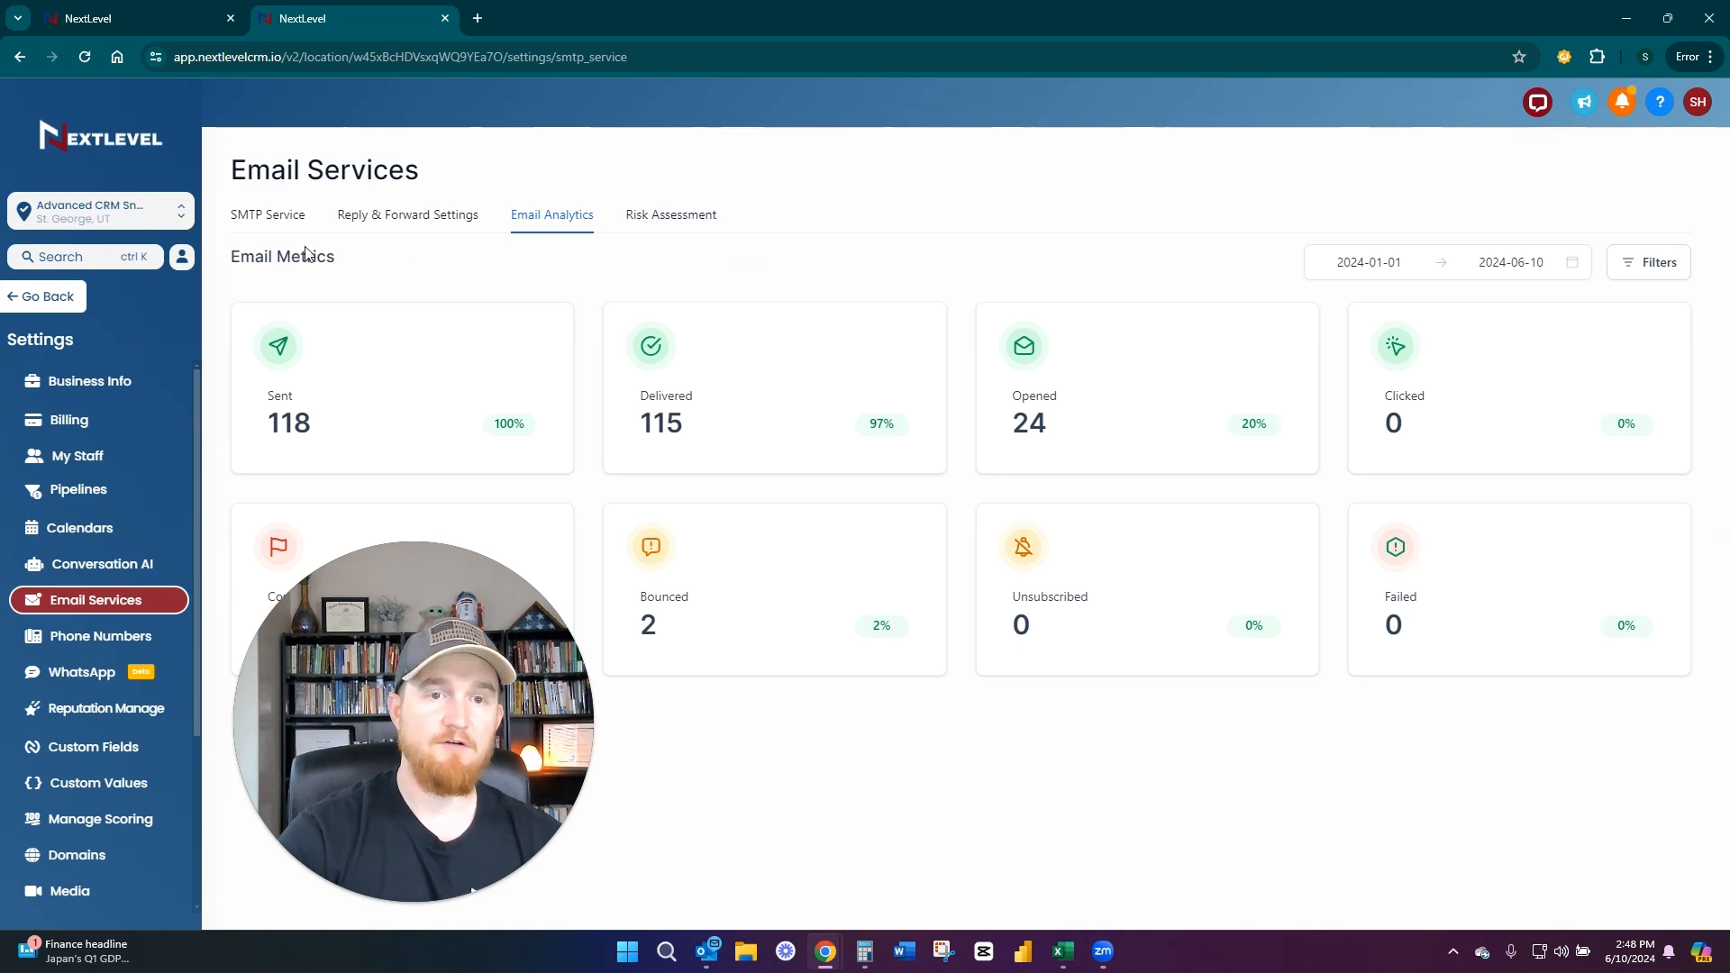
Return to the SMTP Service view, and leave the settings for the NextLevel Resource Center under Support
click(272, 216)
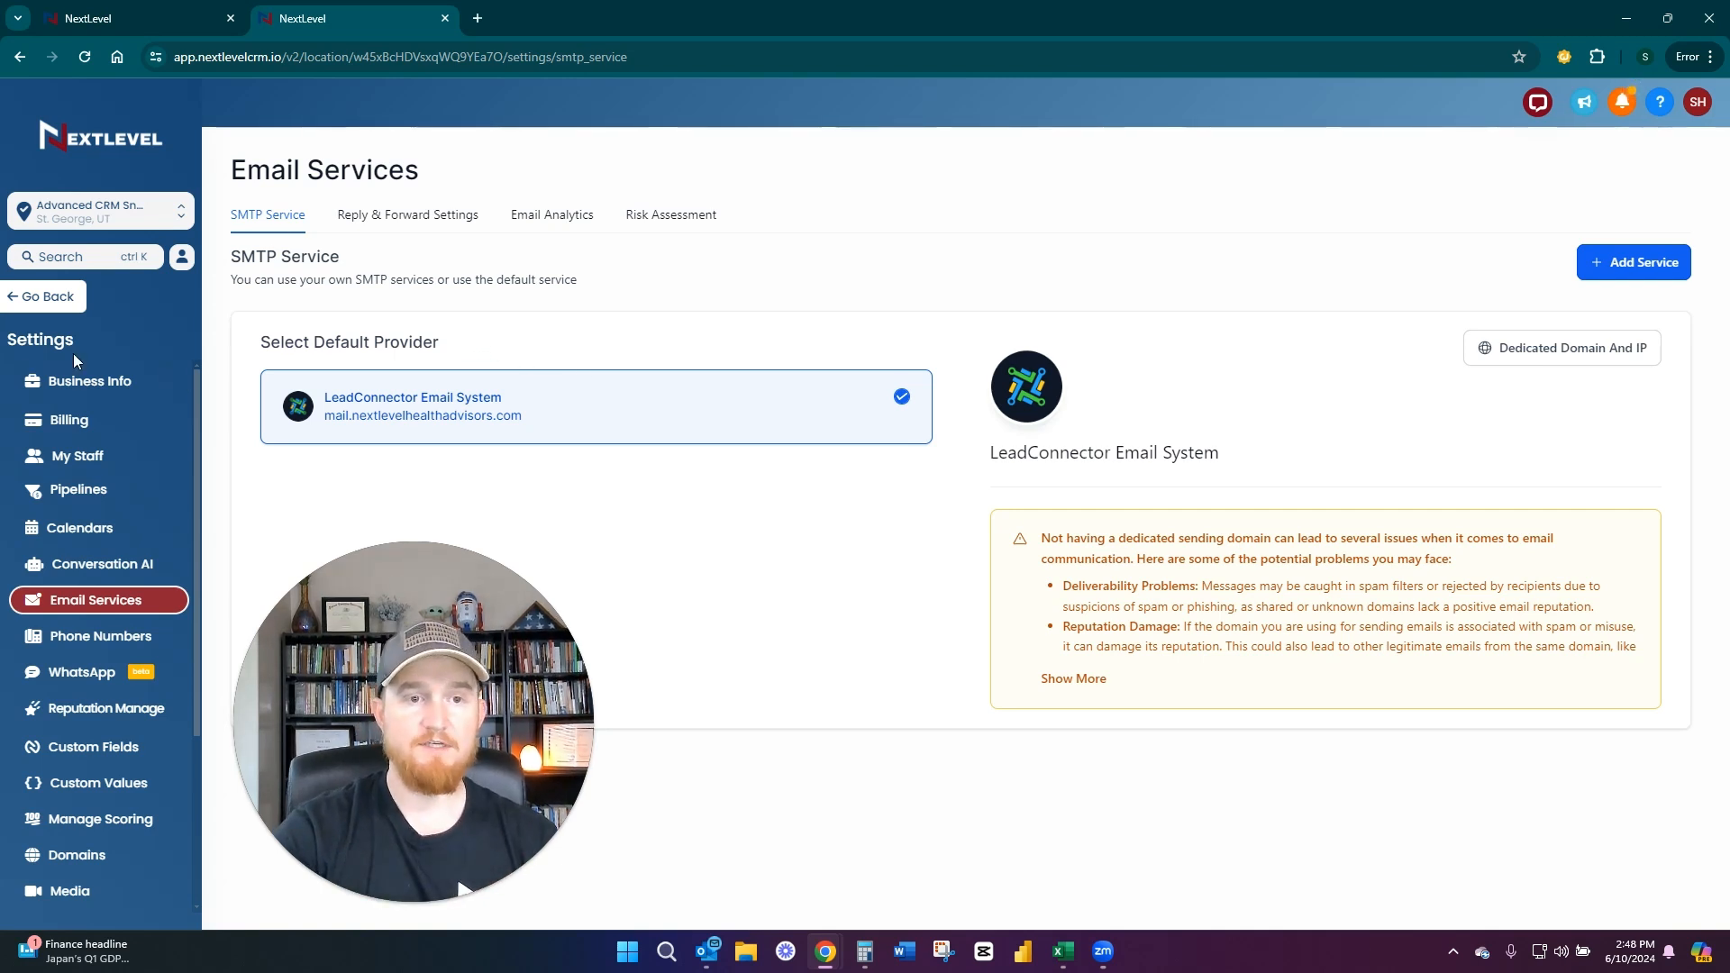
click(42, 296)
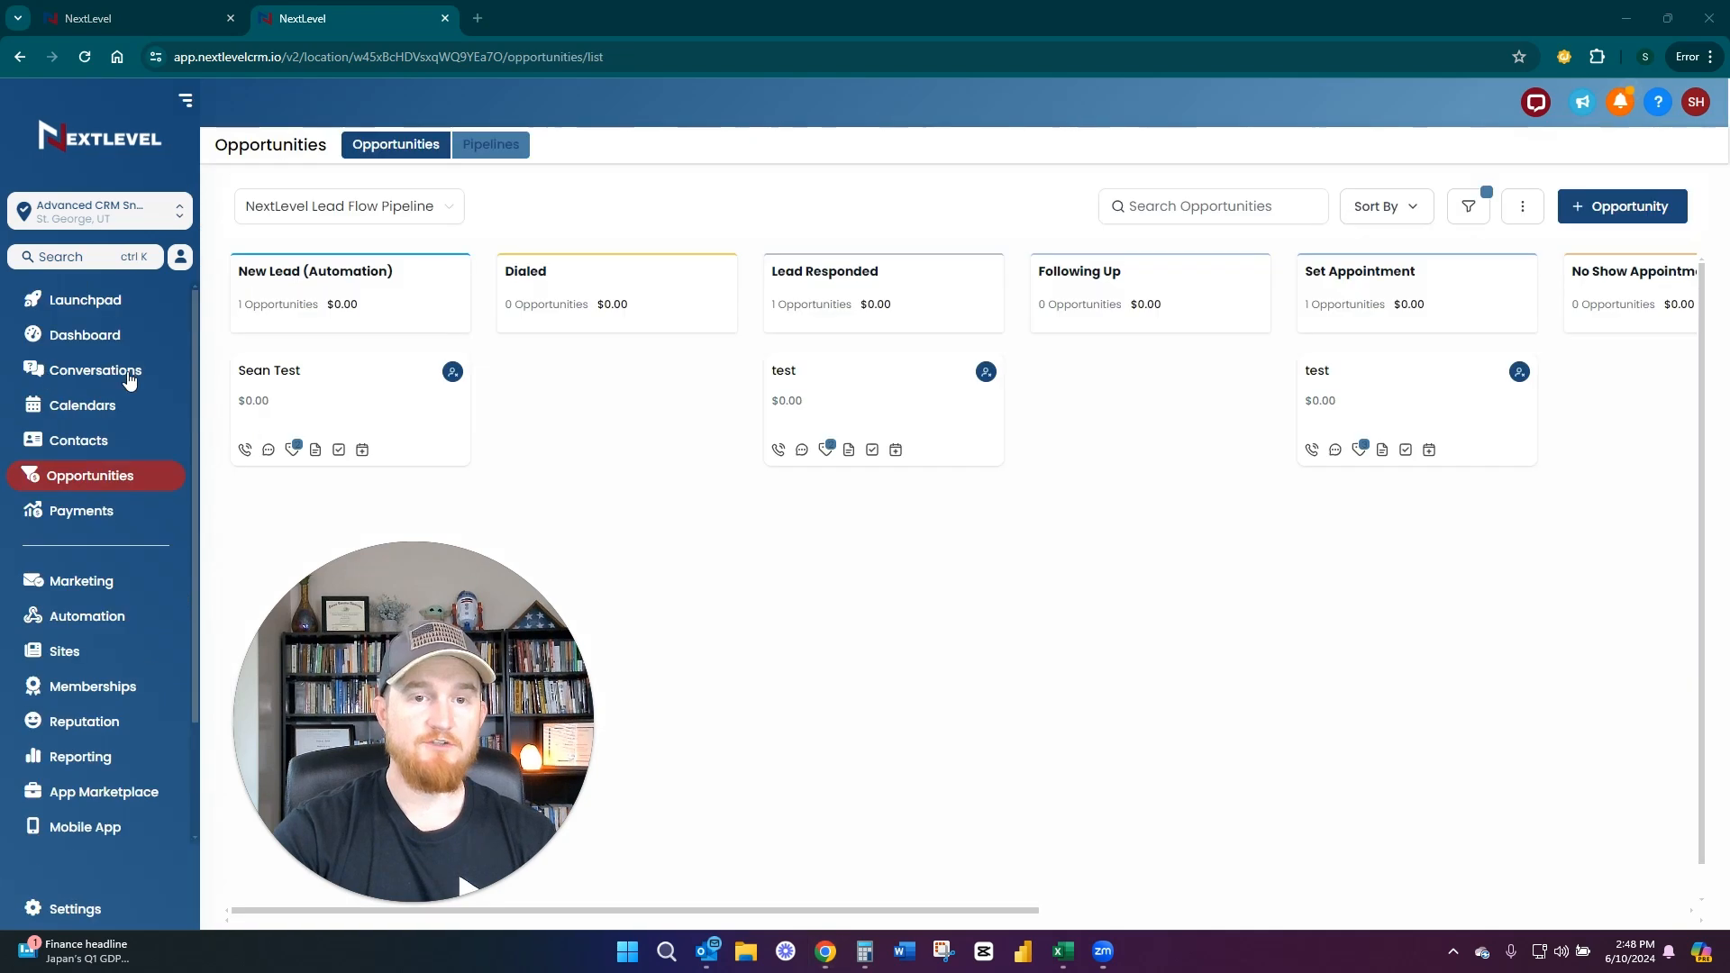
scroll(99, 820, down, 2)
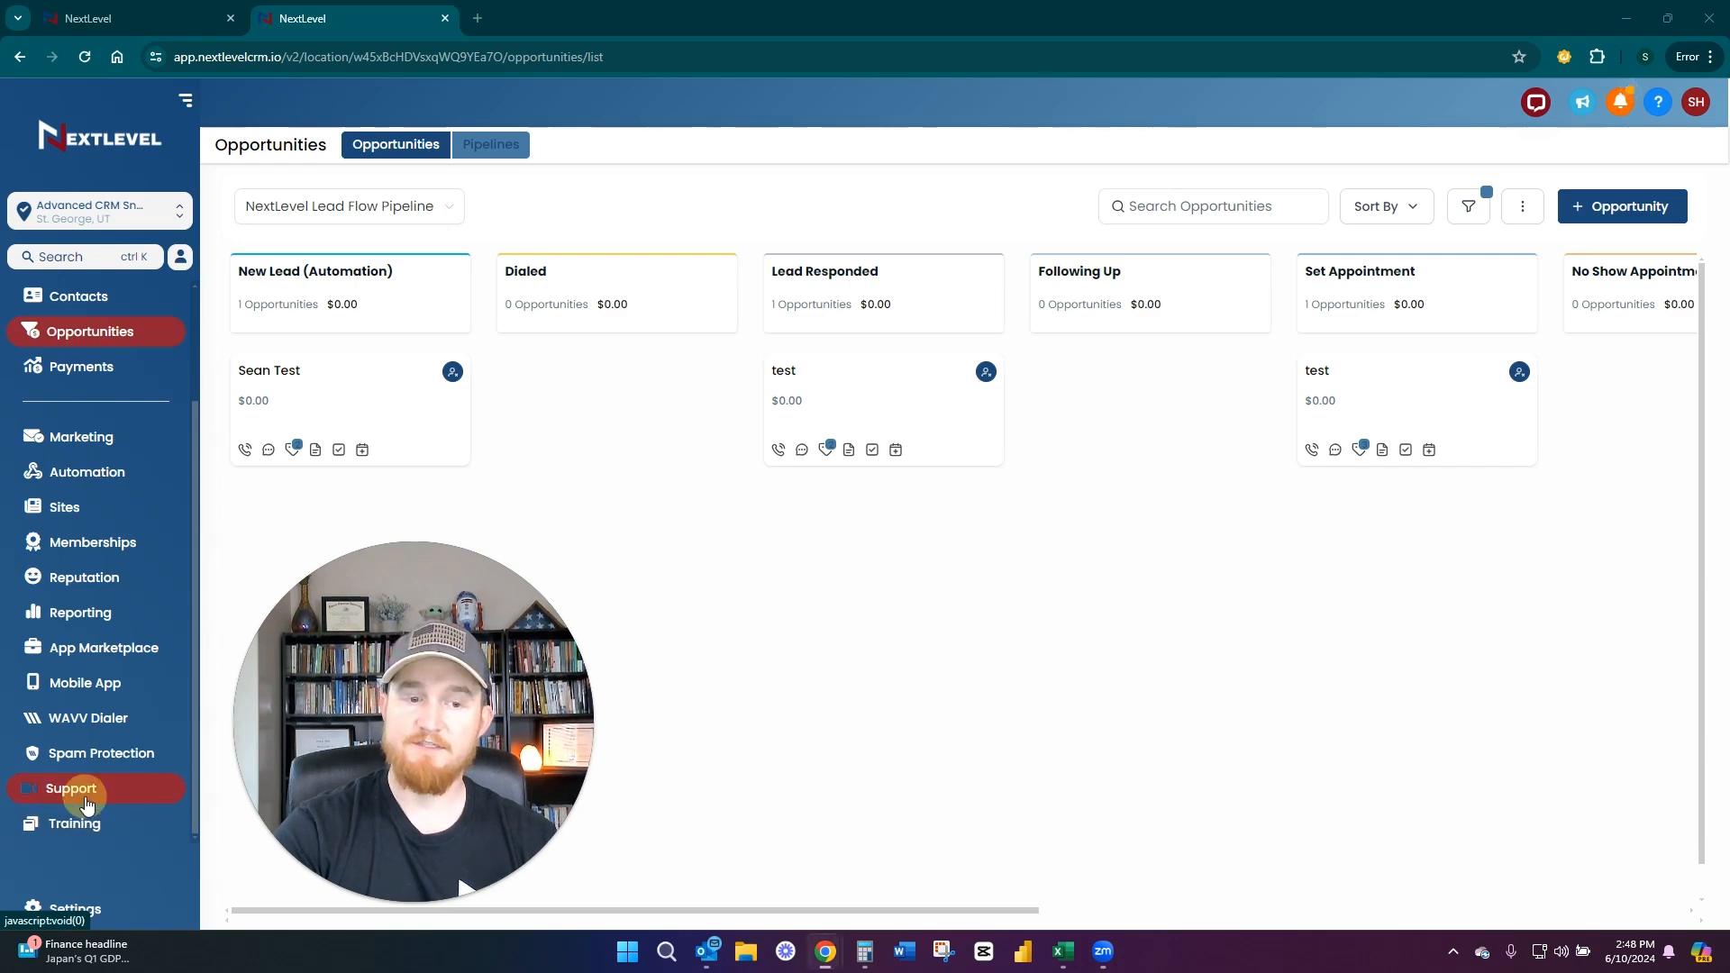
click(86, 801)
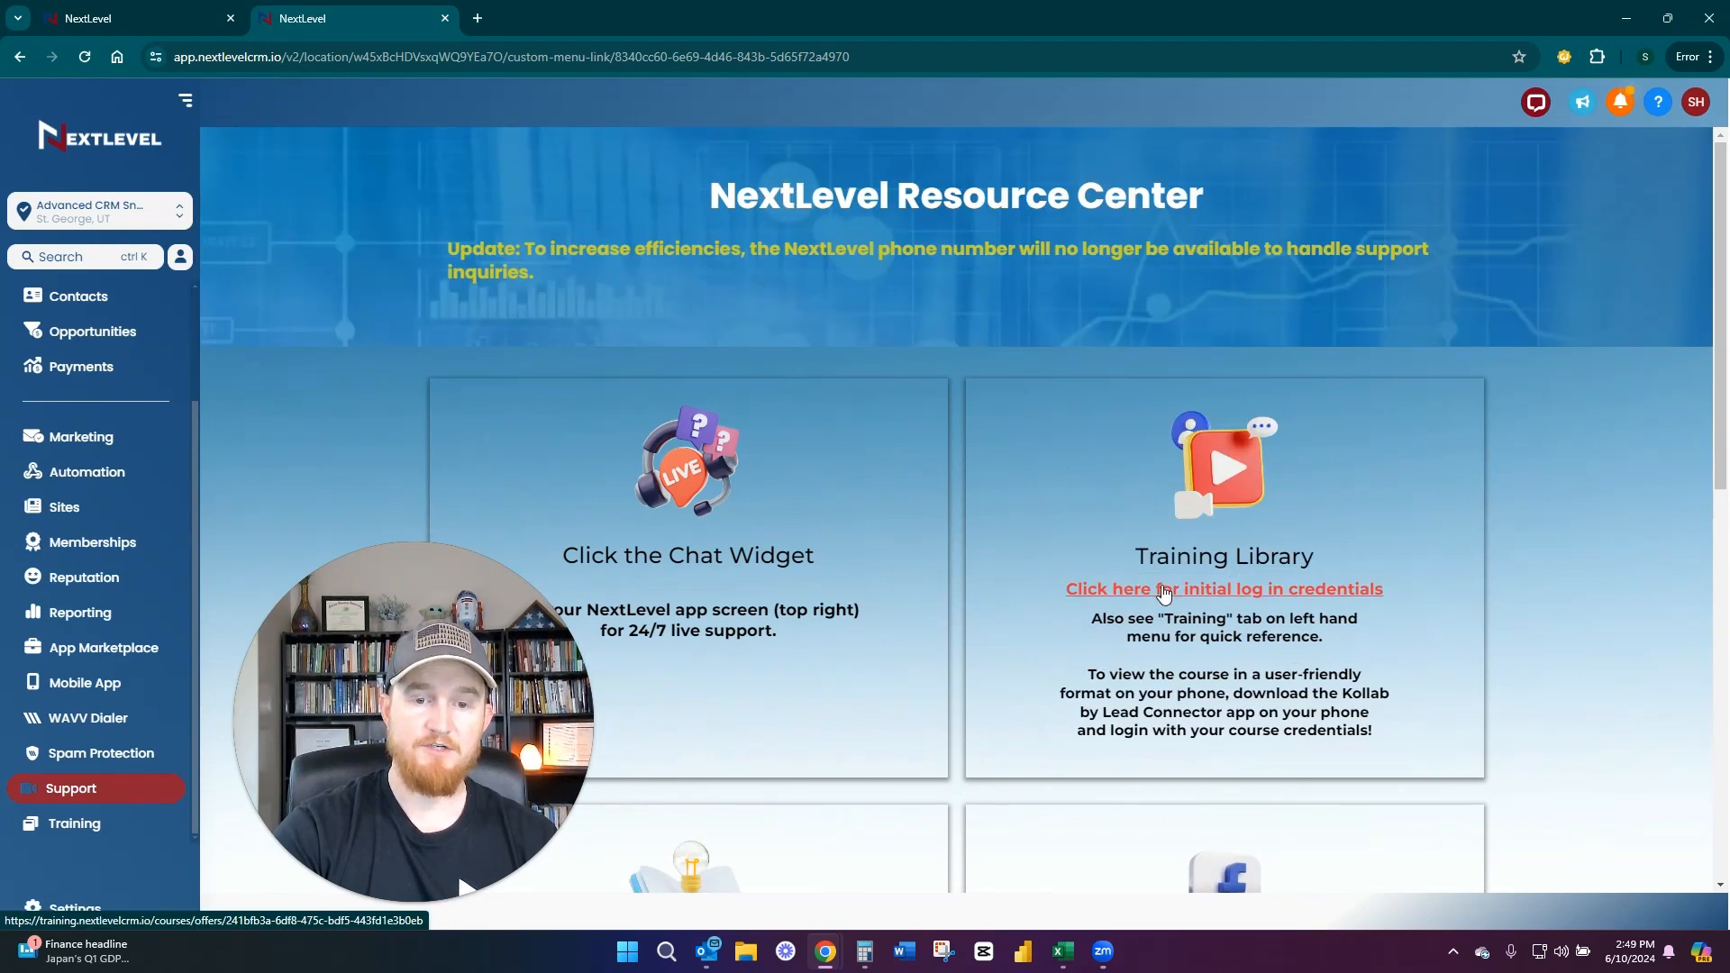
Open the Training course and find the Email Setup lesson in the NextLevel Onboarding Overview
click(95, 820)
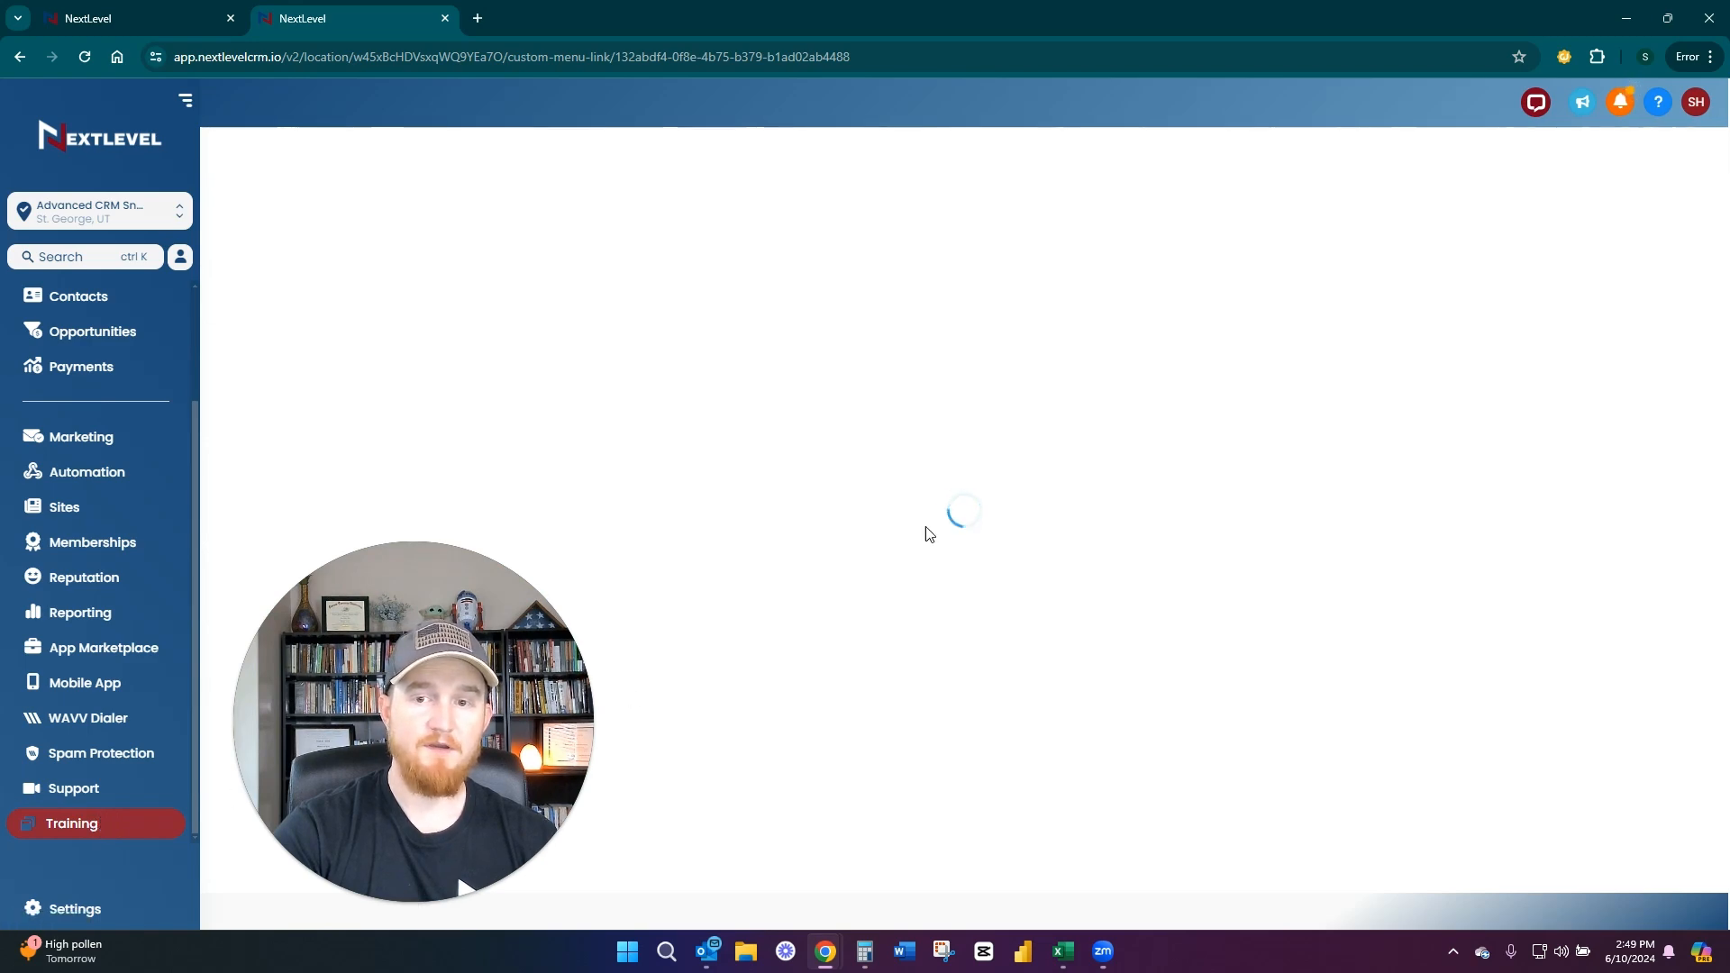
scroll(948, 550, down, 5)
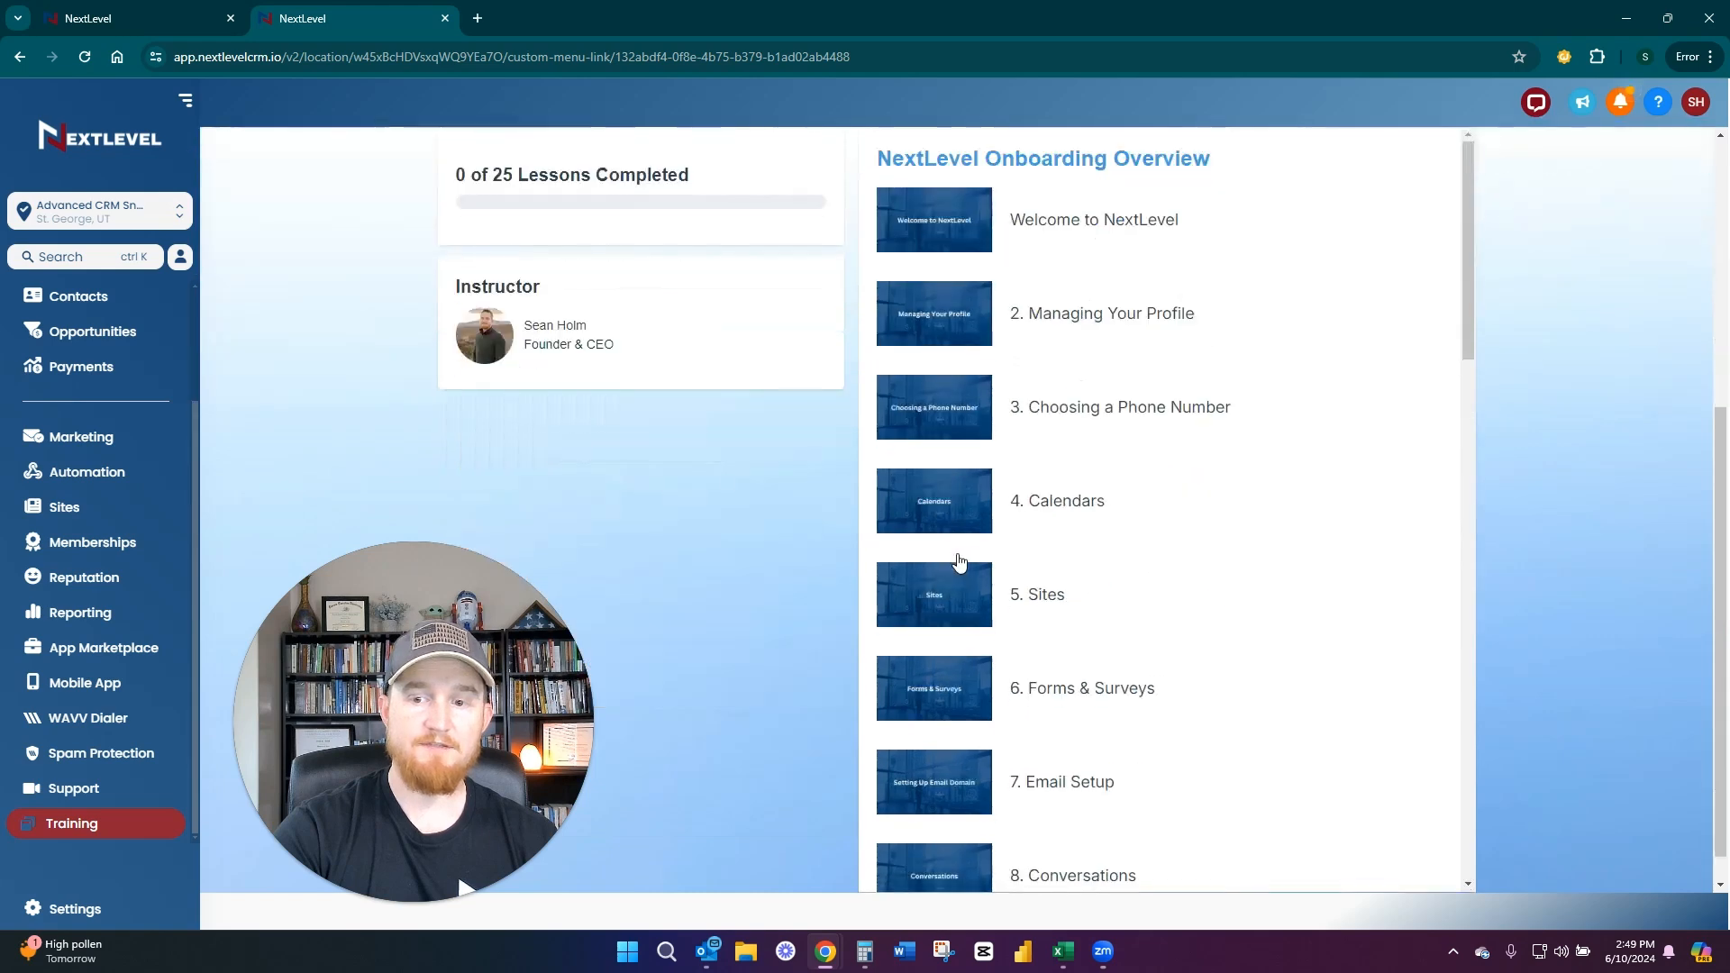
scroll(1104, 690, down, 1)
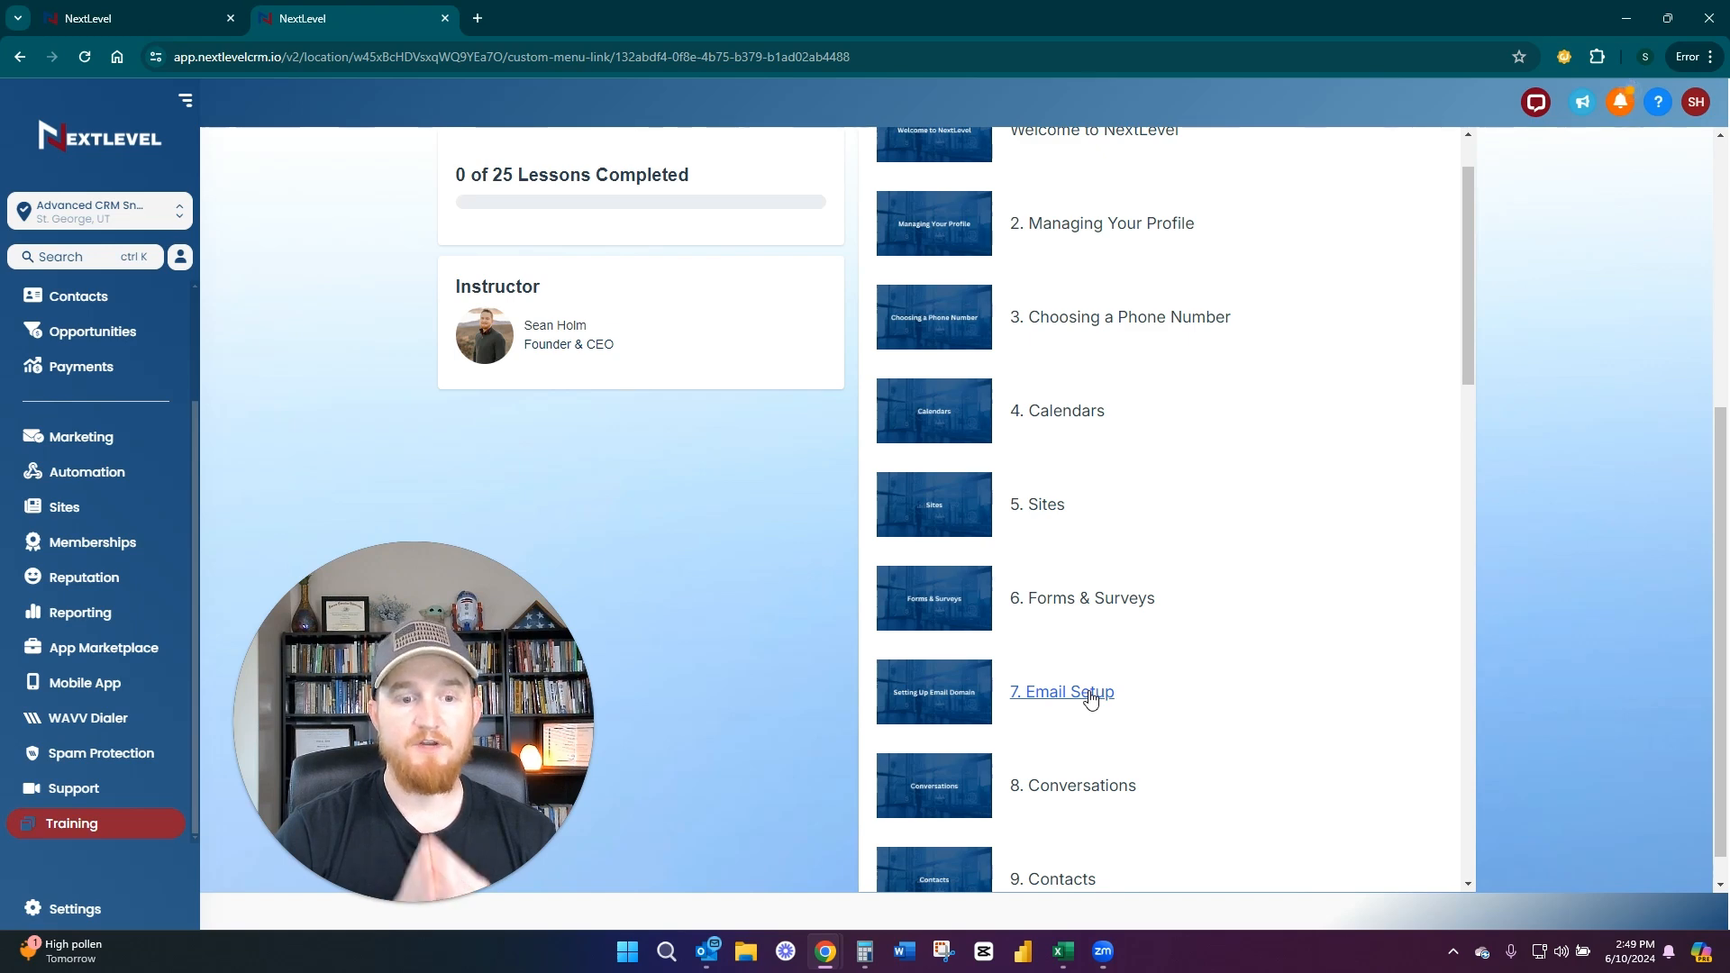
Go back to the Support resource center and look through its resources as far as the Calendar Page card
click(85, 777)
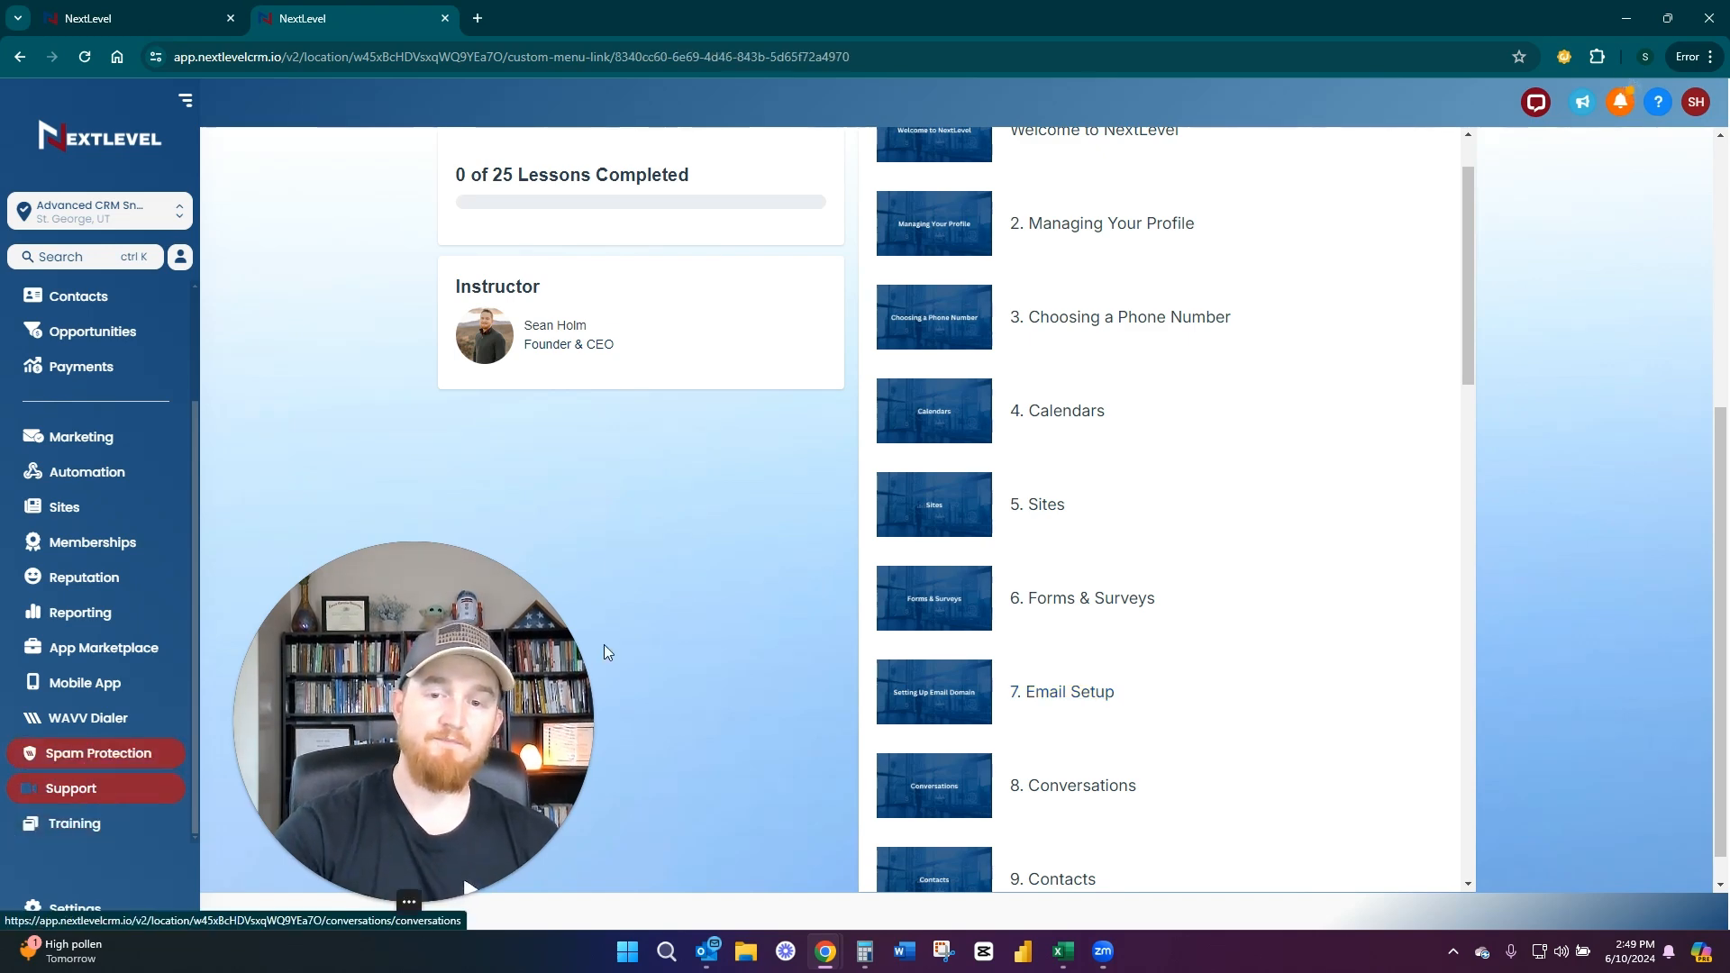
scroll(858, 514, down, 8)
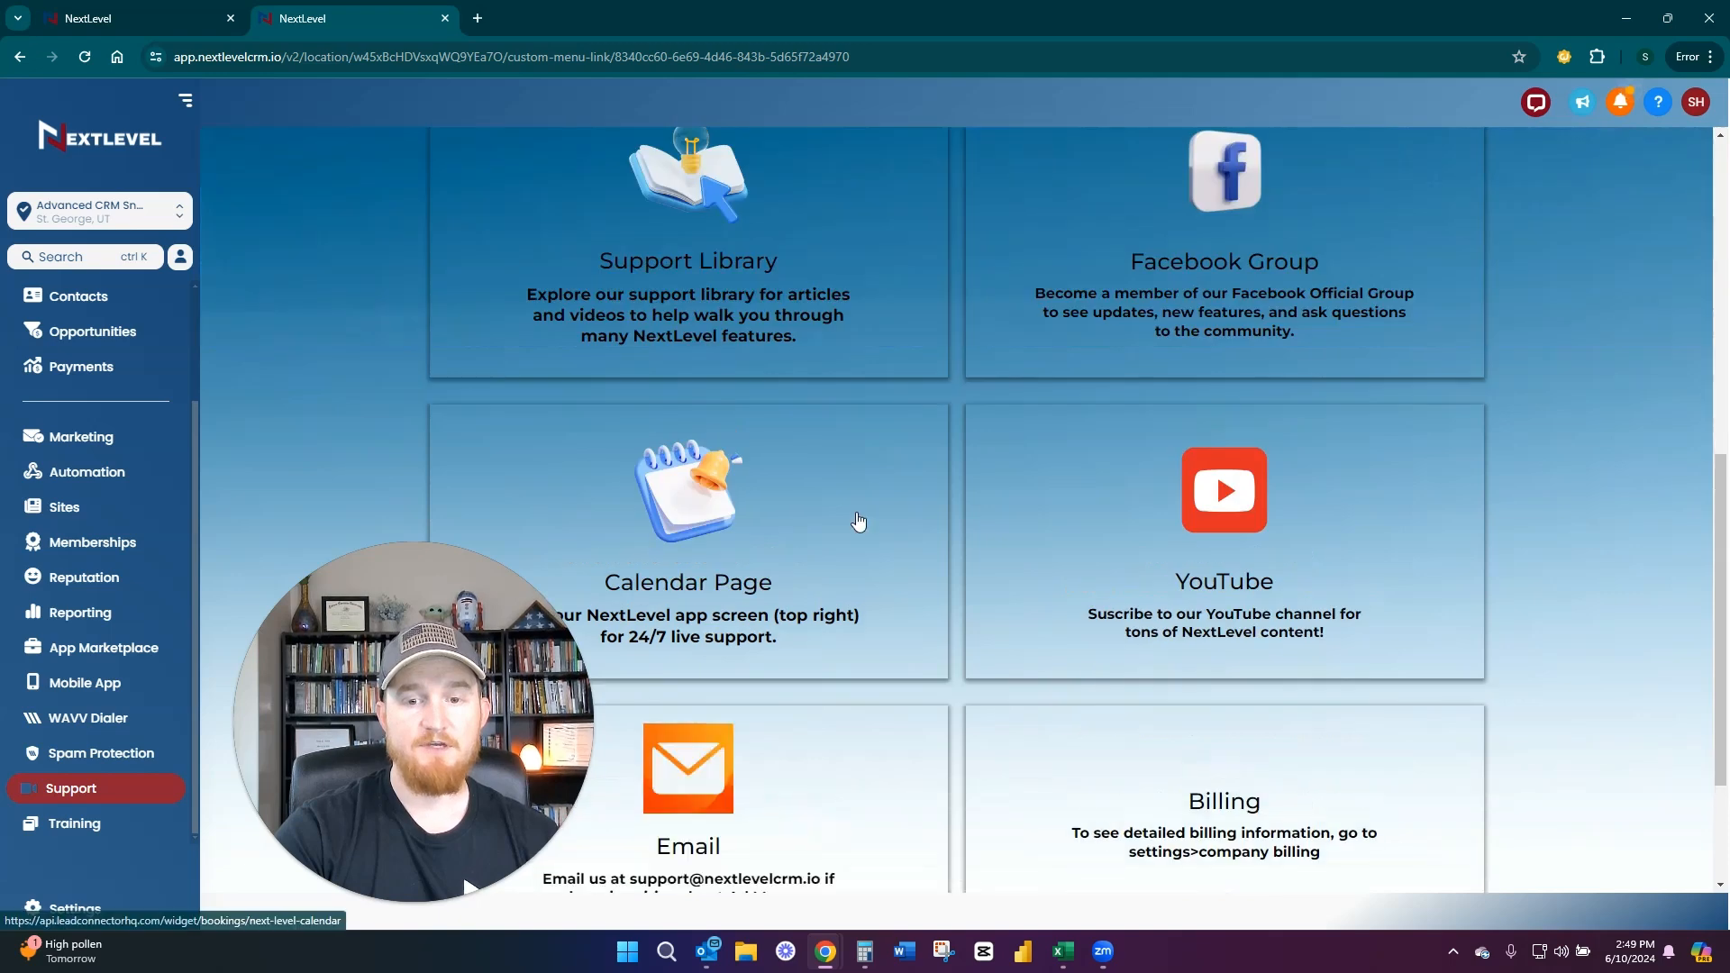